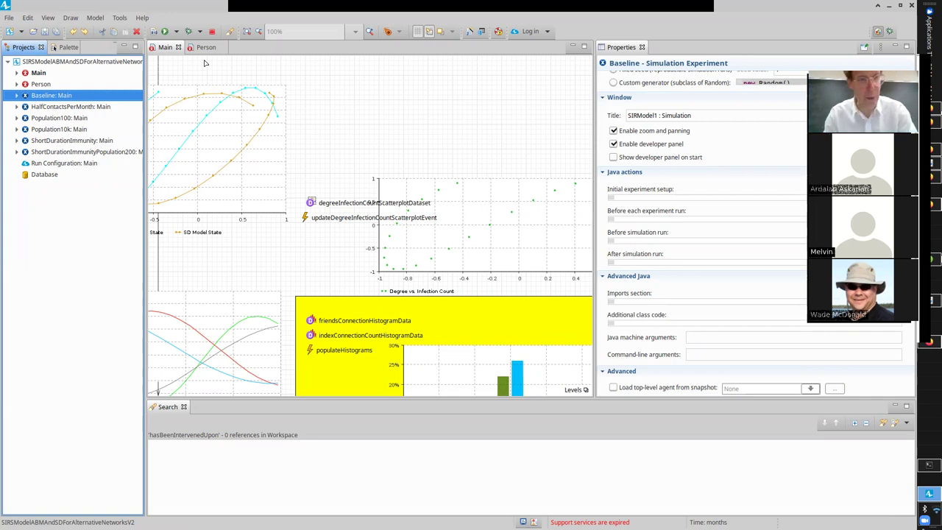
Step: Close the SIRSModelABMAndSDForAlternativeNetworksV2 model and save its changes
{"action": "left_click", "coordinate": [19, 64]}
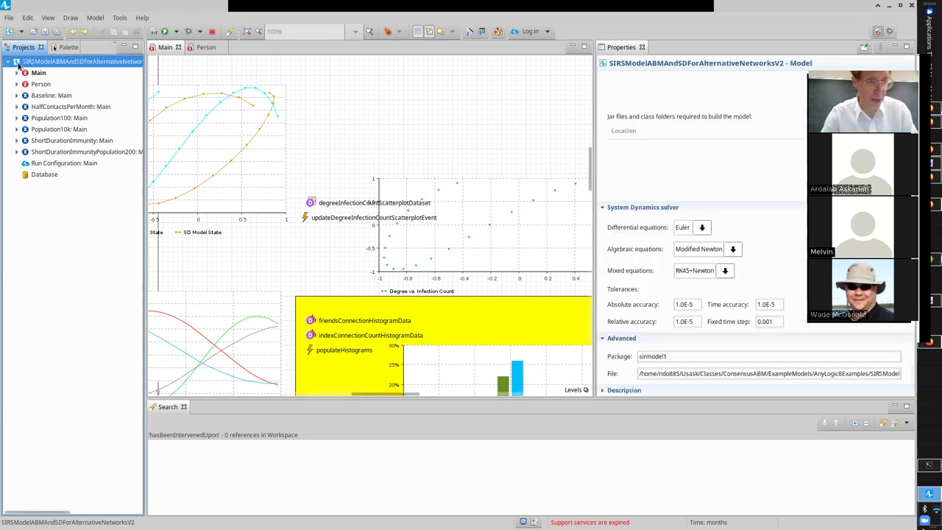
{"action": "right_click", "coordinate": [19, 63]}
{"action": "left_click", "coordinate": [44, 136]}
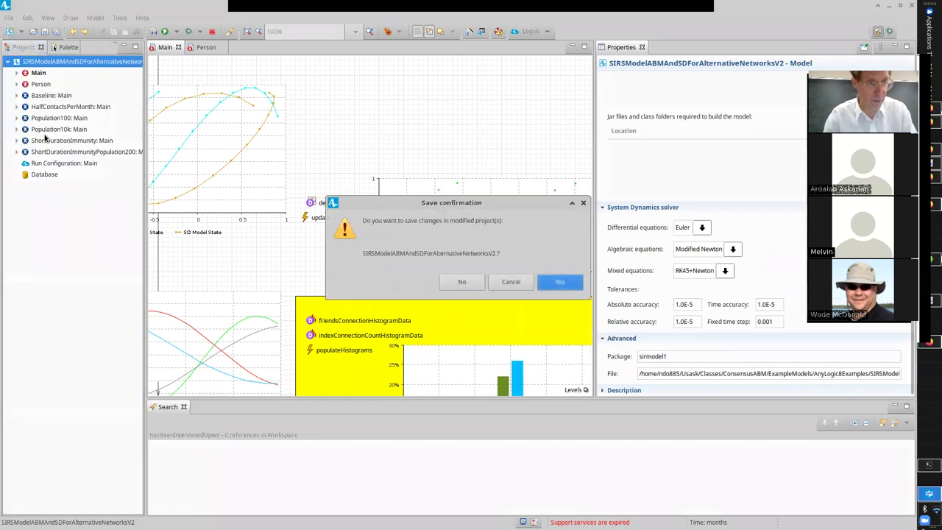
{"action": "left_click", "coordinate": [551, 287]}
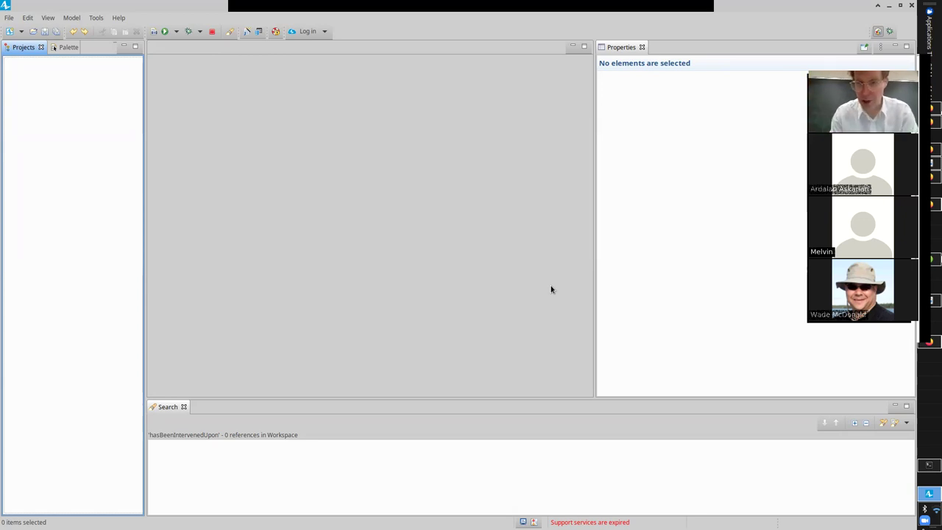
Step: Create a new model named NeighbourhoodMobilityV1 with hours as the model time units and show its project tree
{"action": "left_click", "coordinate": [9, 18]}
{"action": "mouse_move", "coordinate": [21, 37]}
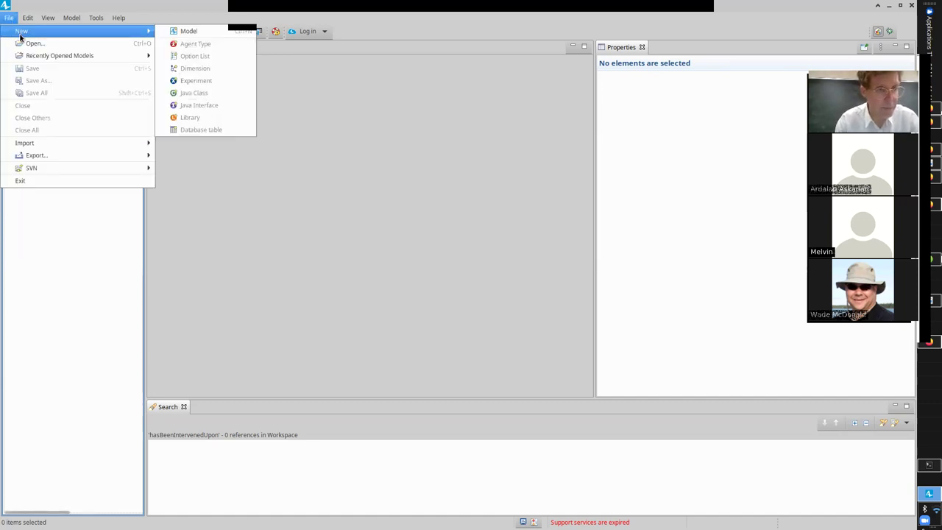
{"action": "left_click", "coordinate": [188, 31]}
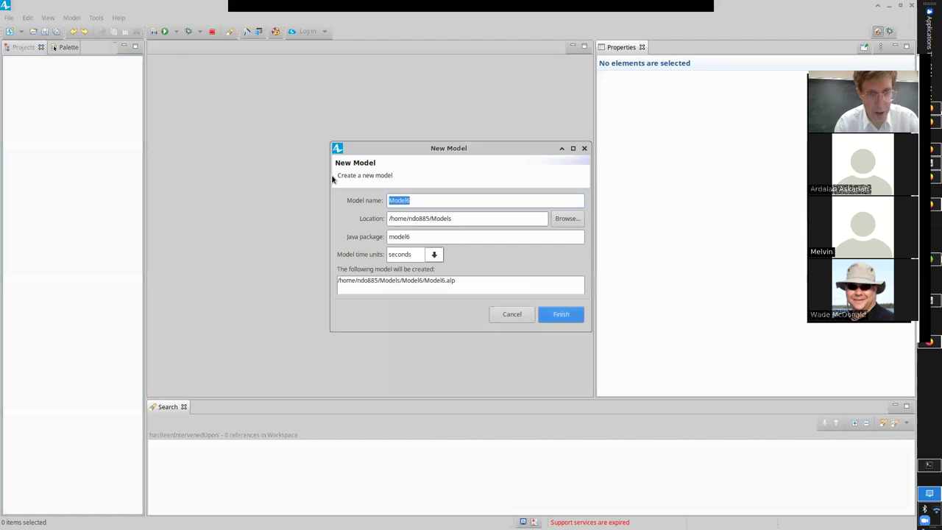
{"action": "type", "text": "Ne"}
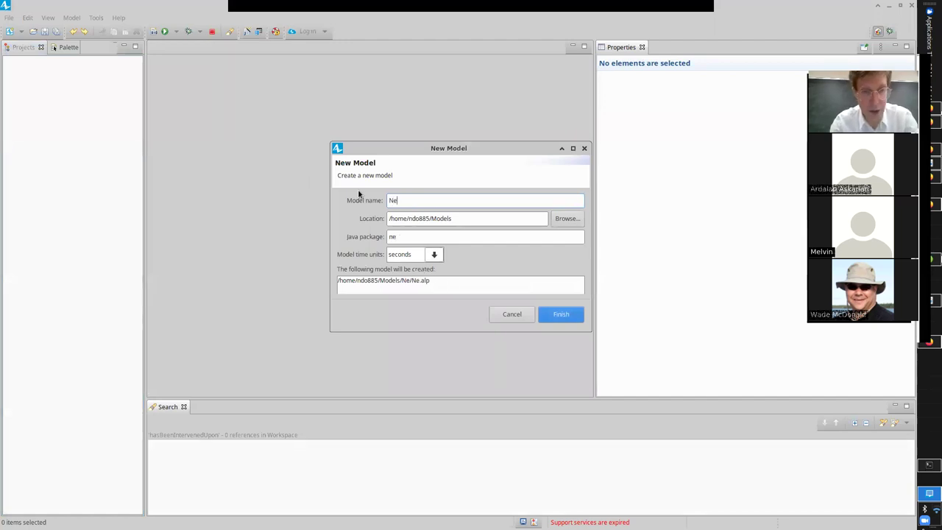
{"action": "type", "text": "ighbourhoo"}
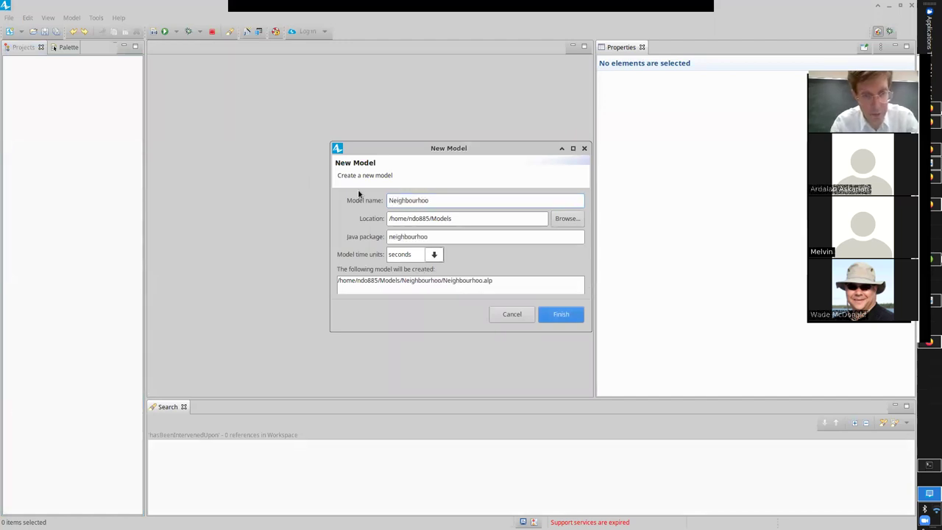
{"action": "type", "text": "dMobilityV1"}
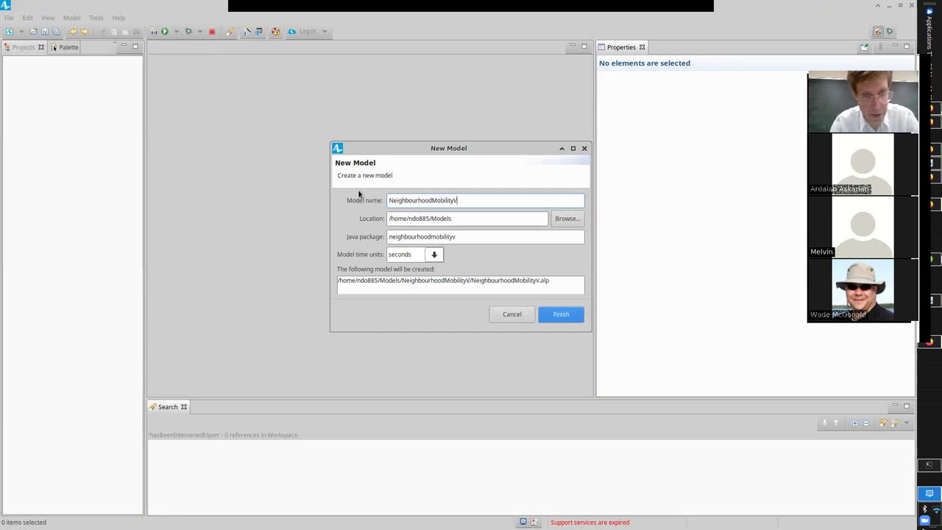
{"action": "left_click", "coordinate": [435, 255]}
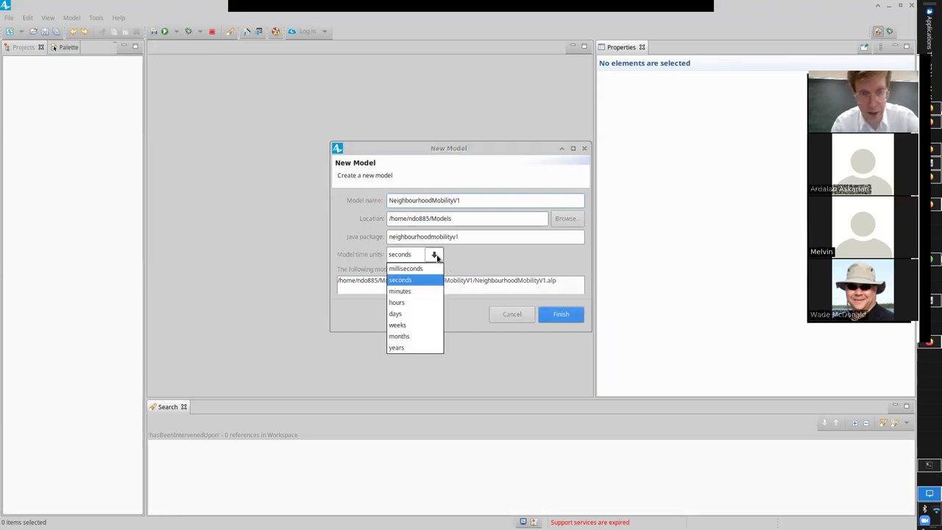
{"action": "left_click", "coordinate": [407, 316]}
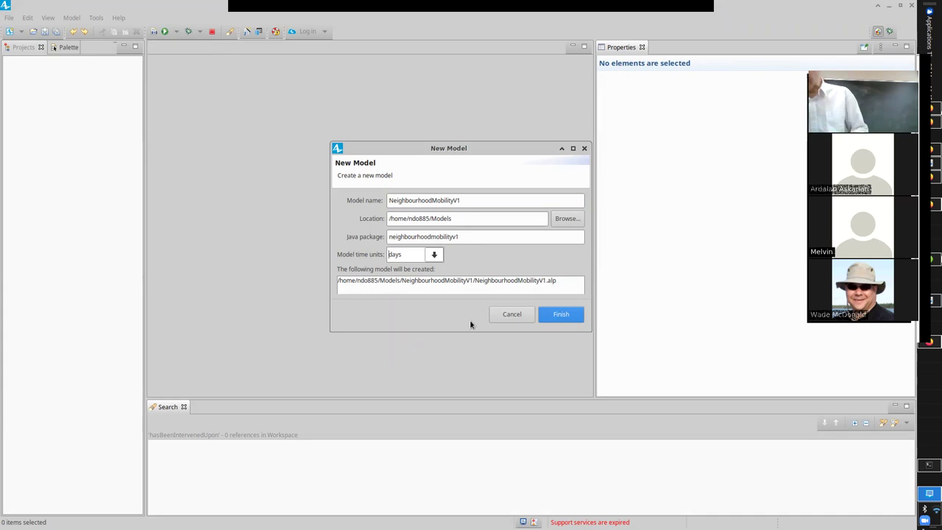
{"action": "left_click", "coordinate": [434, 254]}
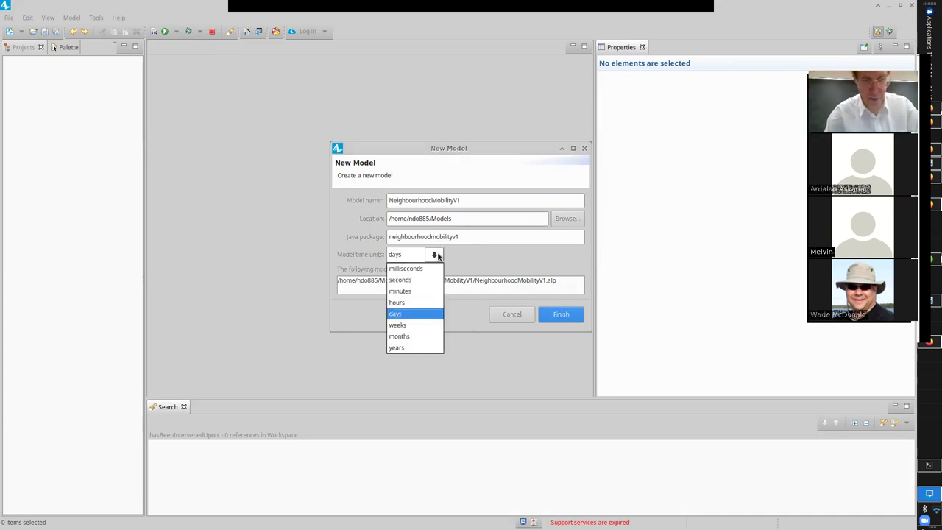
{"action": "left_click", "coordinate": [412, 302]}
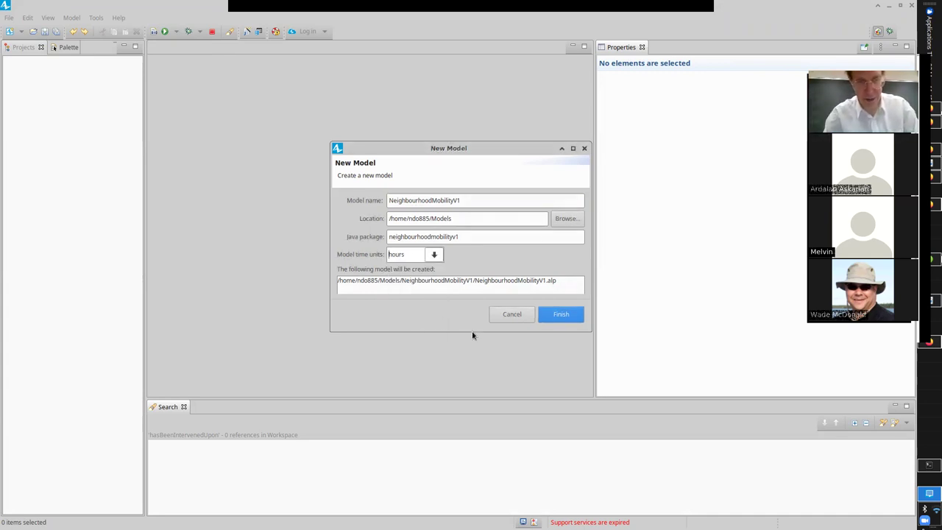
{"action": "left_click", "coordinate": [559, 314]}
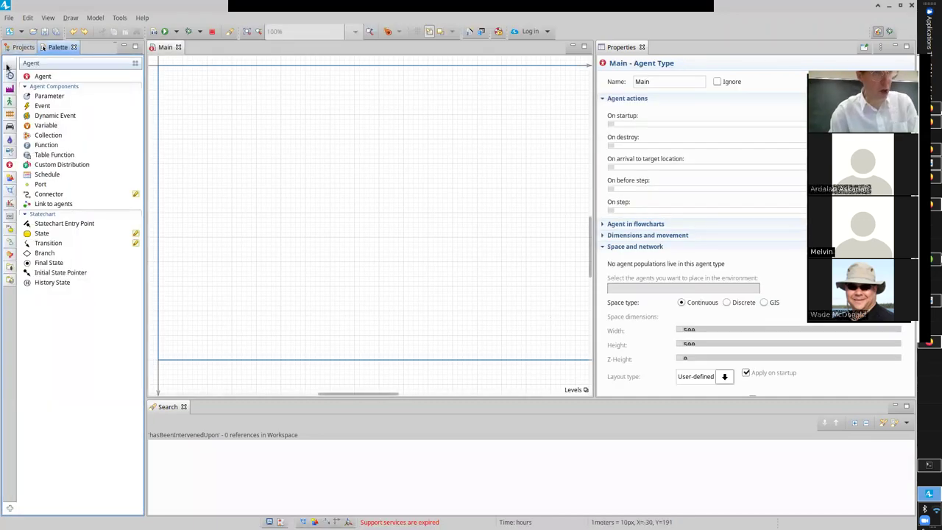
{"action": "left_click", "coordinate": [22, 49]}
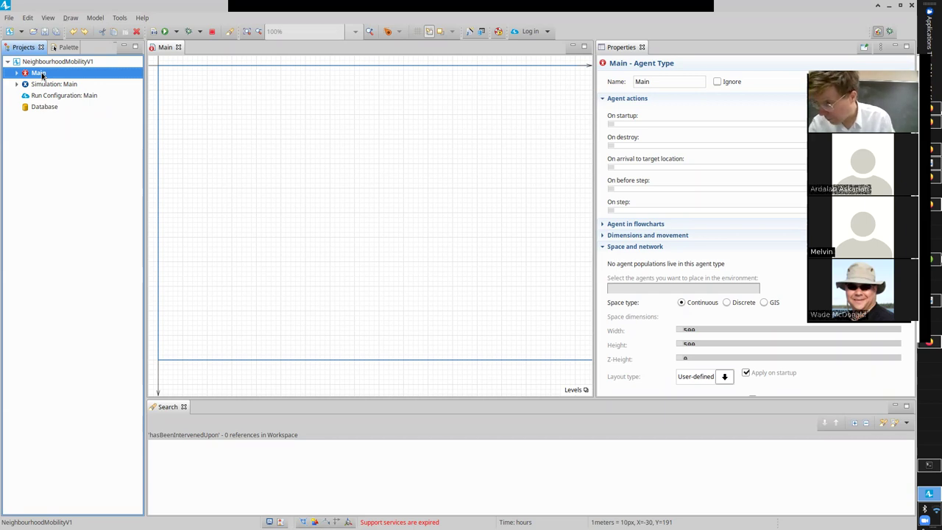
{"action": "right_click", "coordinate": [33, 64]}
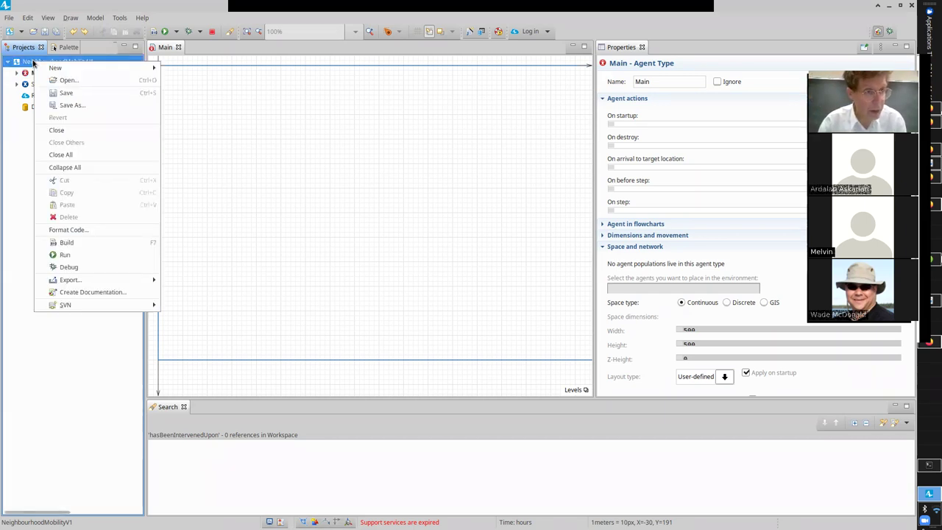
{"action": "mouse_move", "coordinate": [118, 67]}
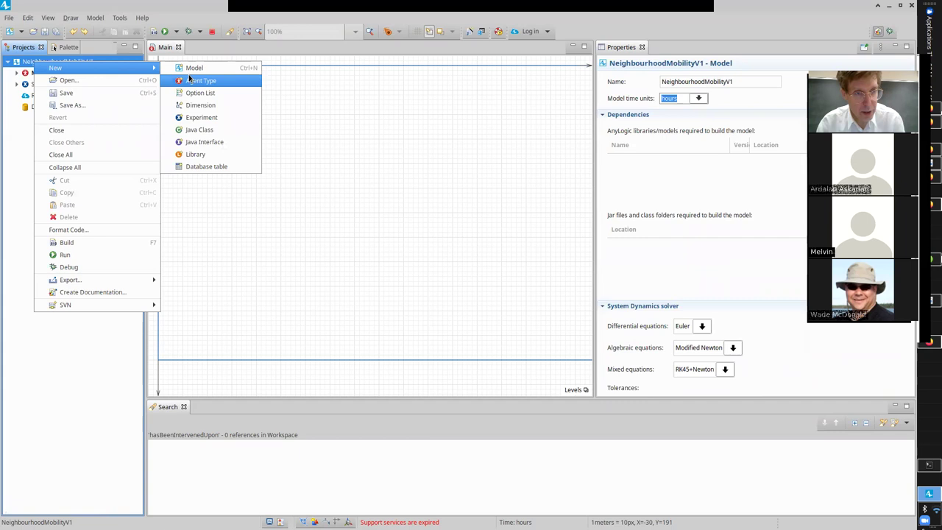
{"action": "left_click", "coordinate": [191, 81]}
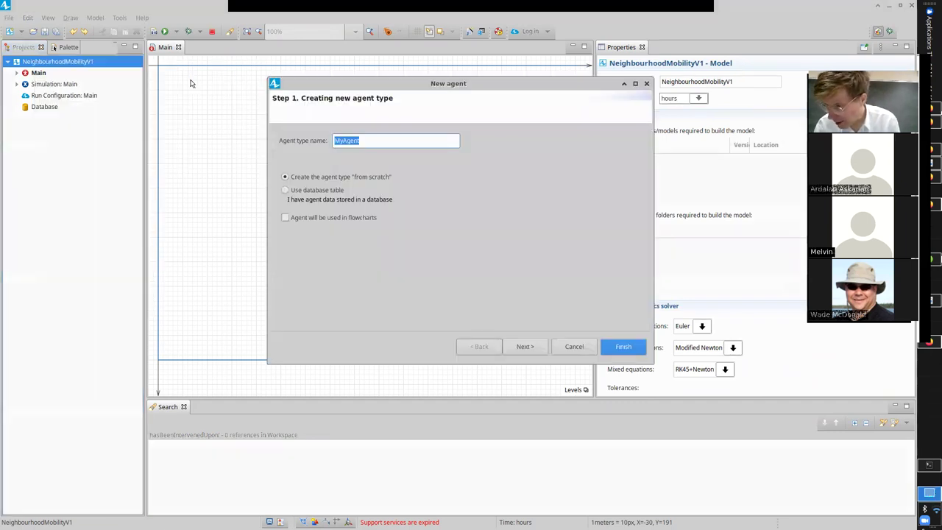
{"action": "type", "text": "Home"}
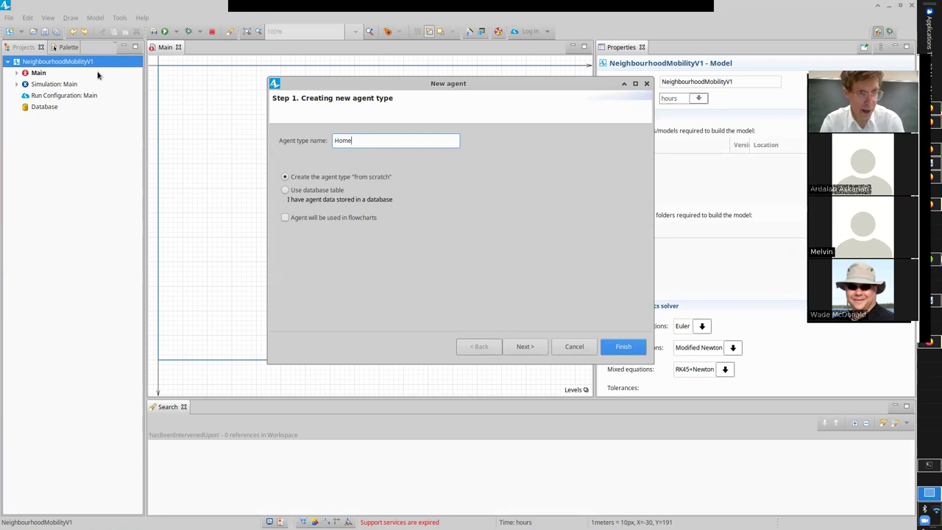
{"action": "key", "text": "Escape"}
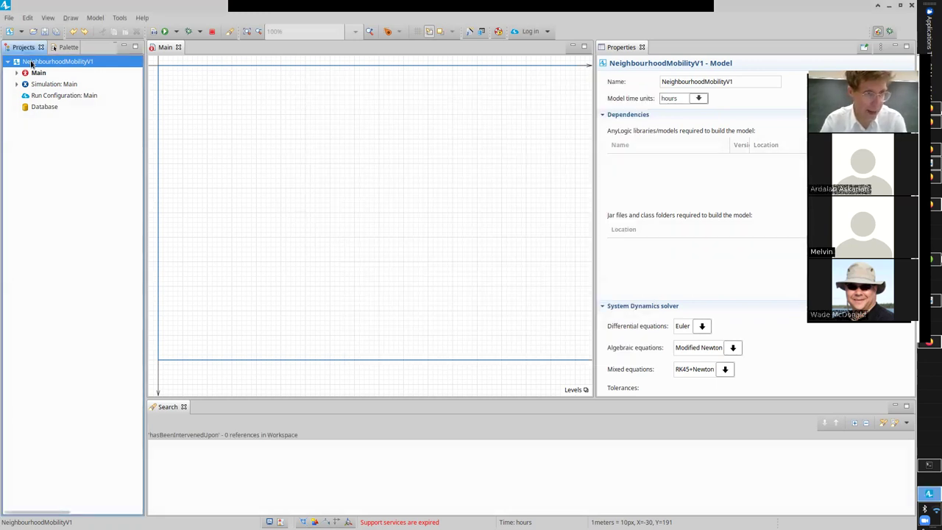
Step: Add a new agent type named Home, created from scratch, to the NeighbourhoodMobilityV1 model
{"action": "right_click", "coordinate": [32, 62]}
{"action": "mouse_move", "coordinate": [53, 69]}
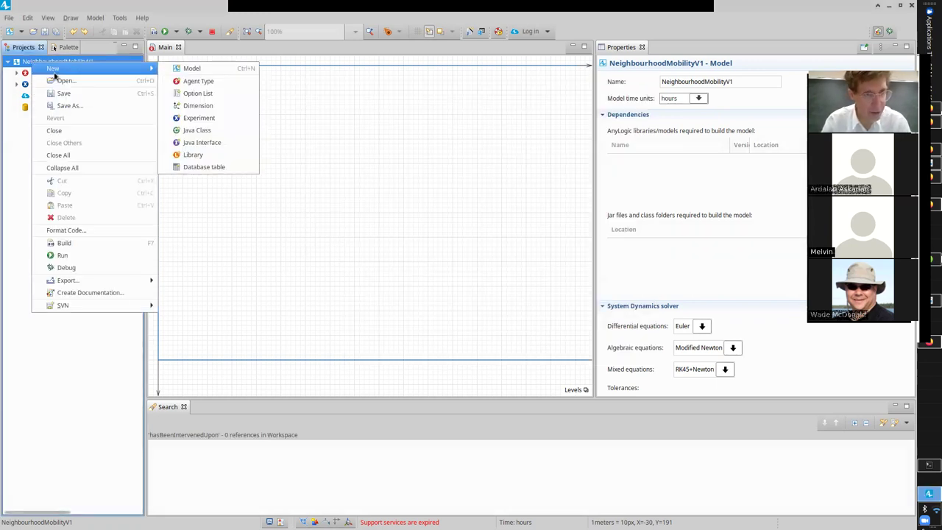
{"action": "left_click", "coordinate": [180, 87]}
{"action": "type", "text": "Homw"}
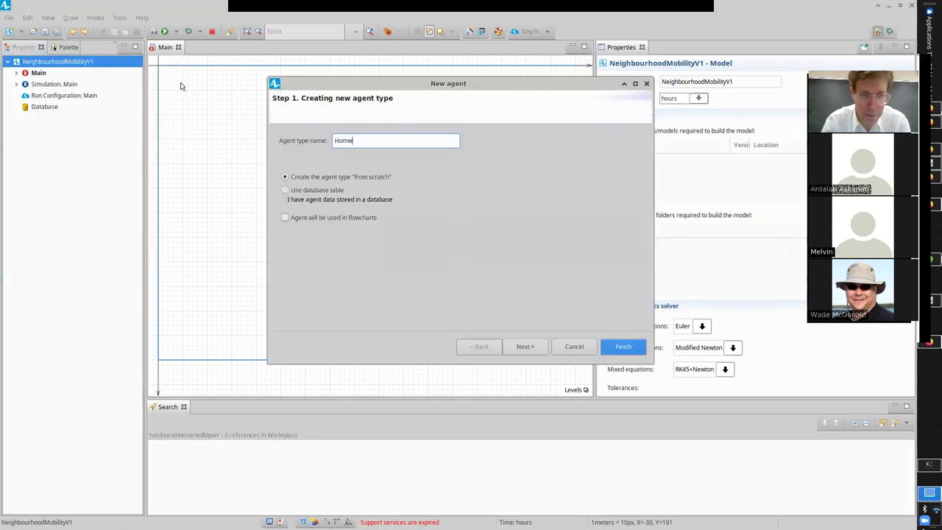
{"action": "key", "text": "BackSpace"}
{"action": "type", "text": "e"}
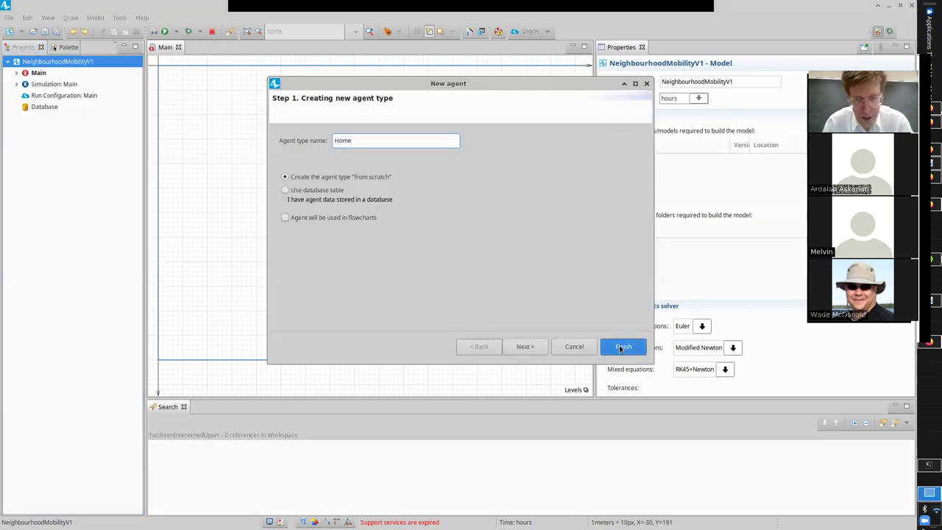
{"action": "key", "text": "Return"}
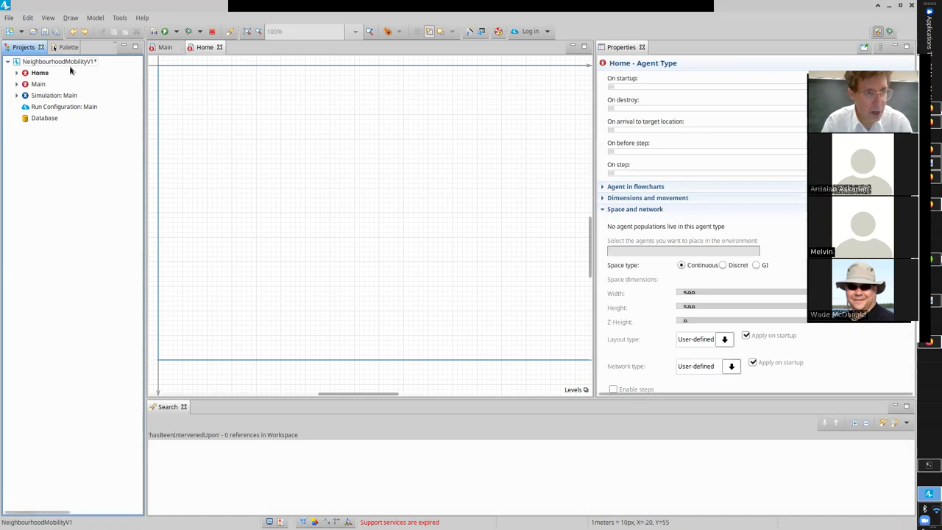
Step: Add a new agent type named Workplace, created from scratch, to the NeighbourhoodMobilityV1 model
{"action": "right_click", "coordinate": [69, 66]}
{"action": "mouse_move", "coordinate": [110, 70]}
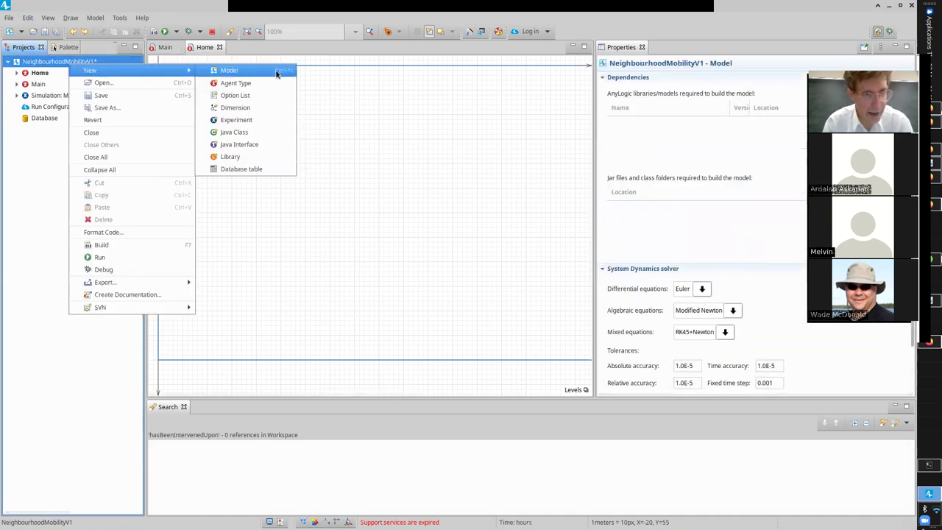
{"action": "left_click", "coordinate": [261, 89]}
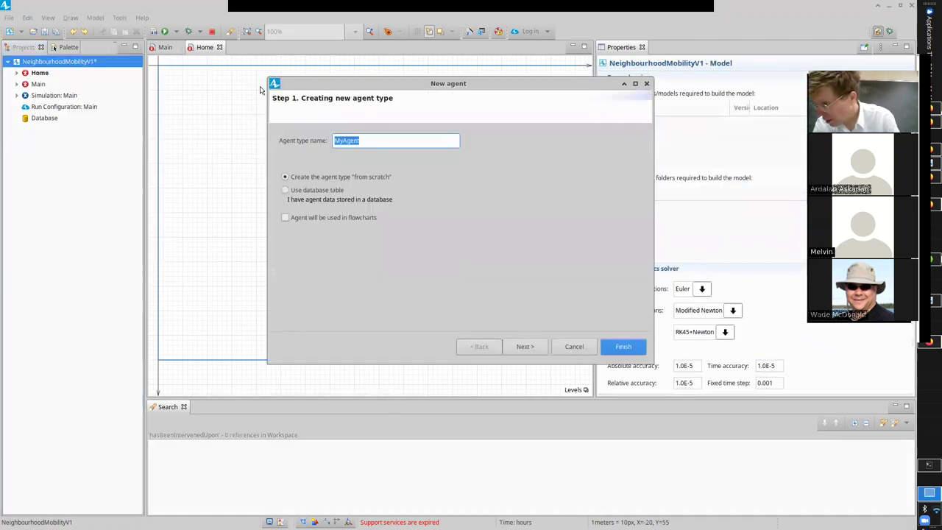
{"action": "type", "text": "Workplace"}
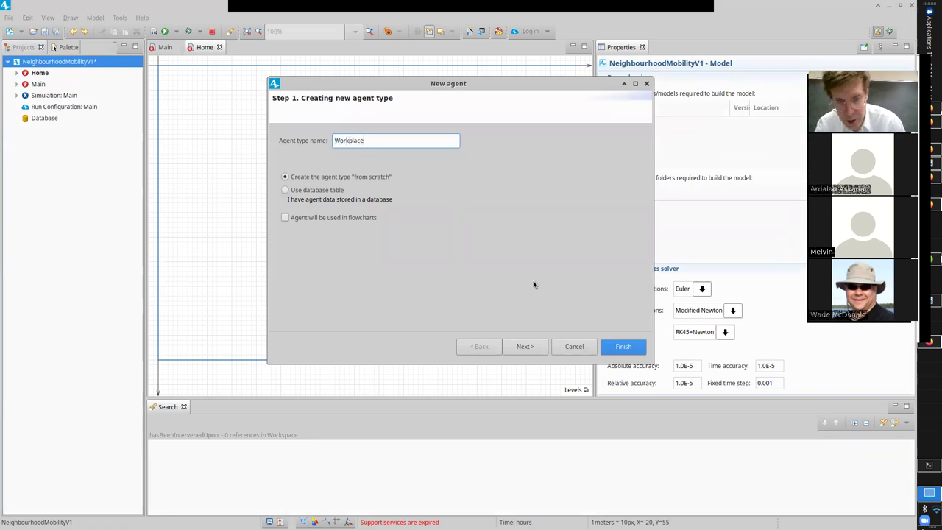
{"action": "left_click", "coordinate": [621, 347]}
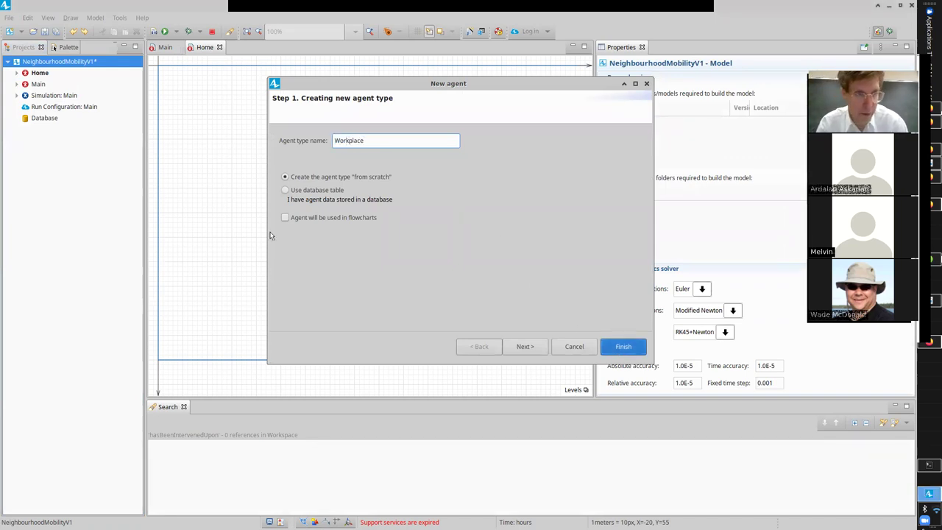
Step: Add a new agent type named School, created from scratch, to the NeighbourhoodMobilityV1 model
{"action": "right_click", "coordinate": [79, 62]}
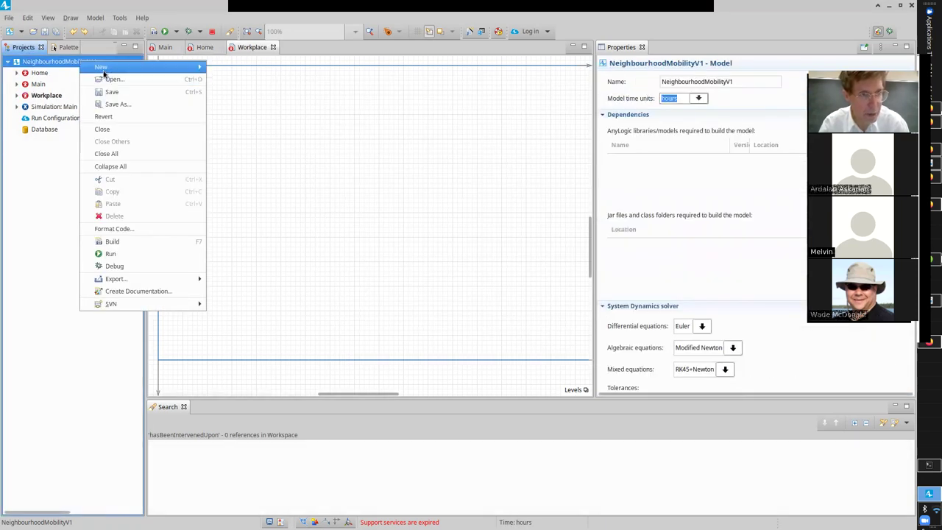
{"action": "mouse_move", "coordinate": [184, 67]}
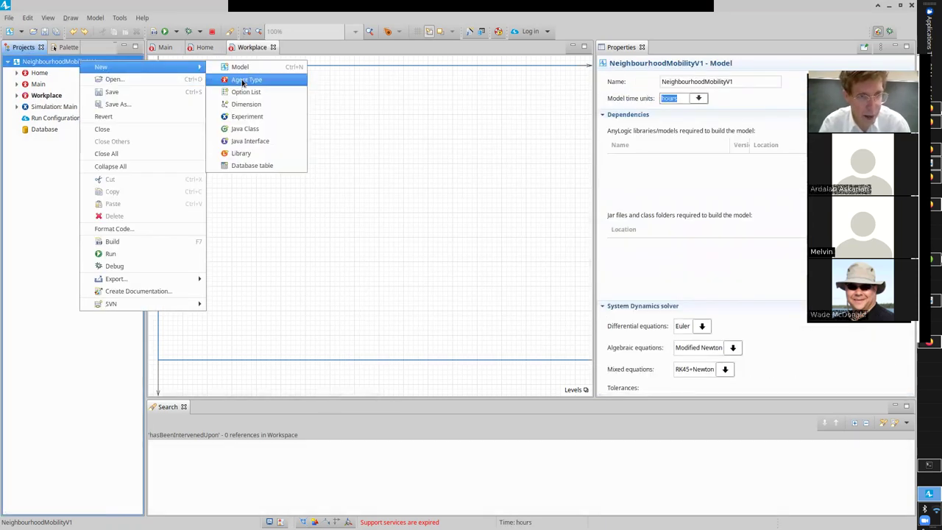
{"action": "left_click", "coordinate": [242, 80]}
{"action": "type", "text": "School"}
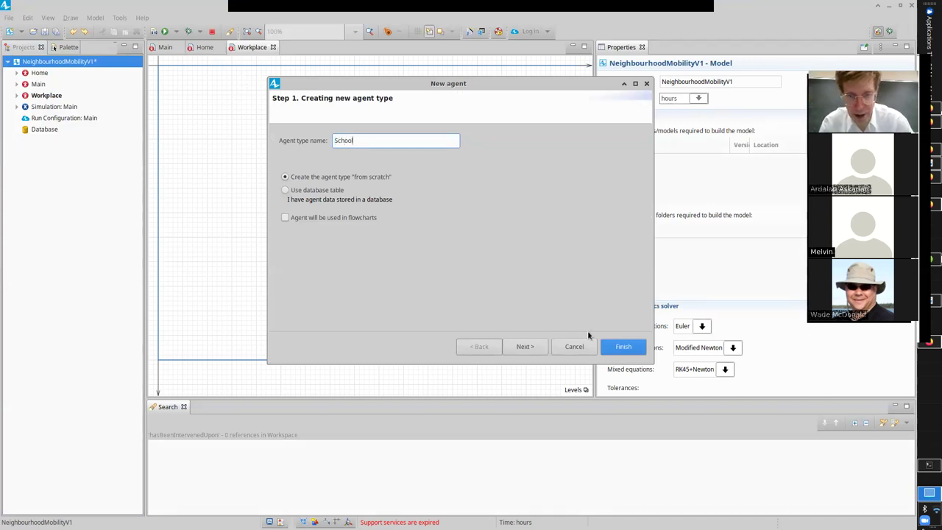
{"action": "left_click", "coordinate": [623, 346]}
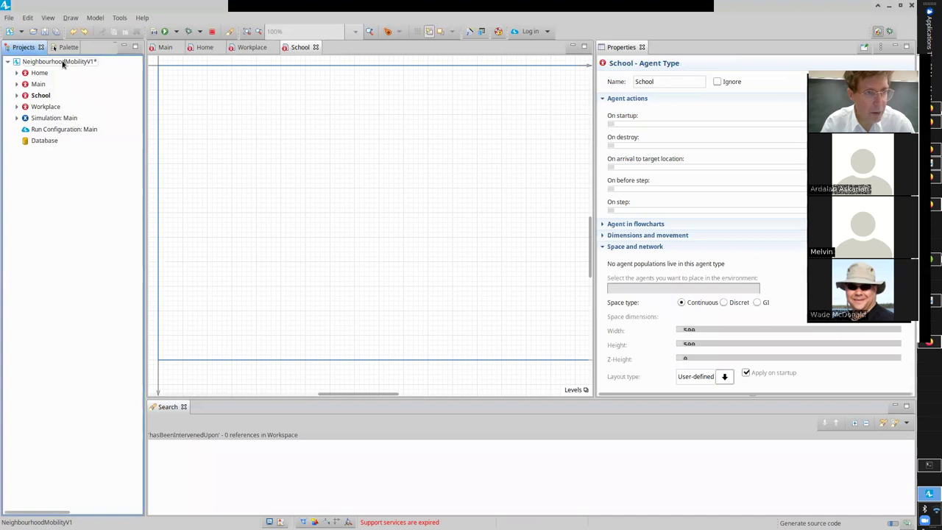
Step: Add a new agent type named CommunityPlace, created from scratch, to the NeighbourhoodMobilityV1 model
{"action": "right_click", "coordinate": [64, 64]}
{"action": "mouse_move", "coordinate": [84, 68]}
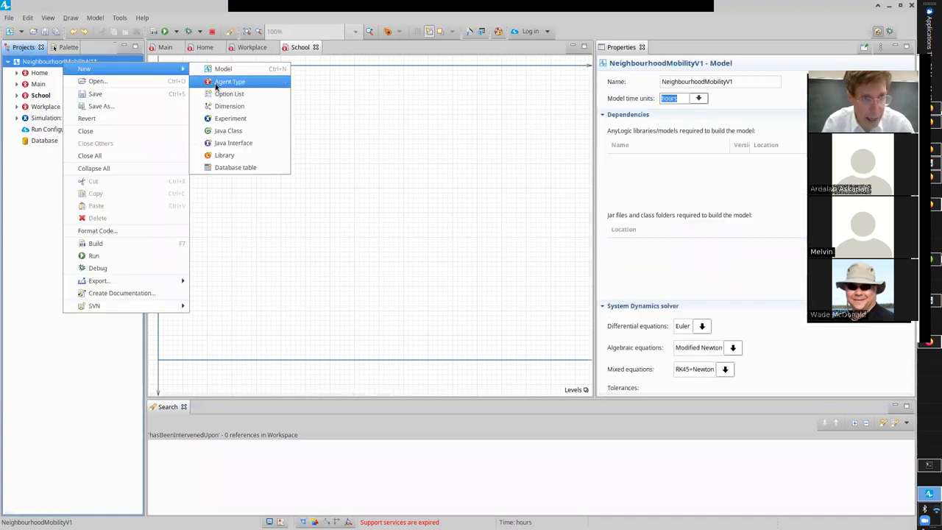
{"action": "left_click", "coordinate": [216, 86]}
{"action": "type", "text": "Comm"}
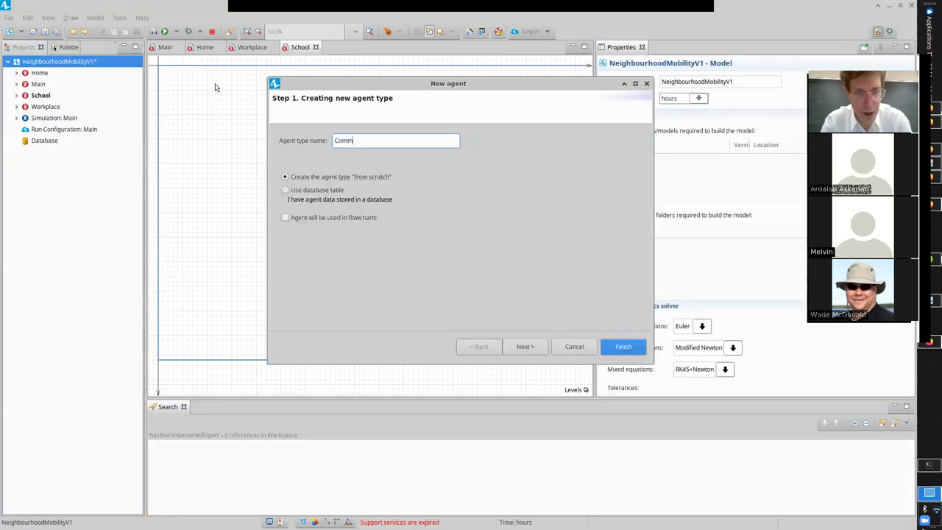
{"action": "type", "text": "unity"}
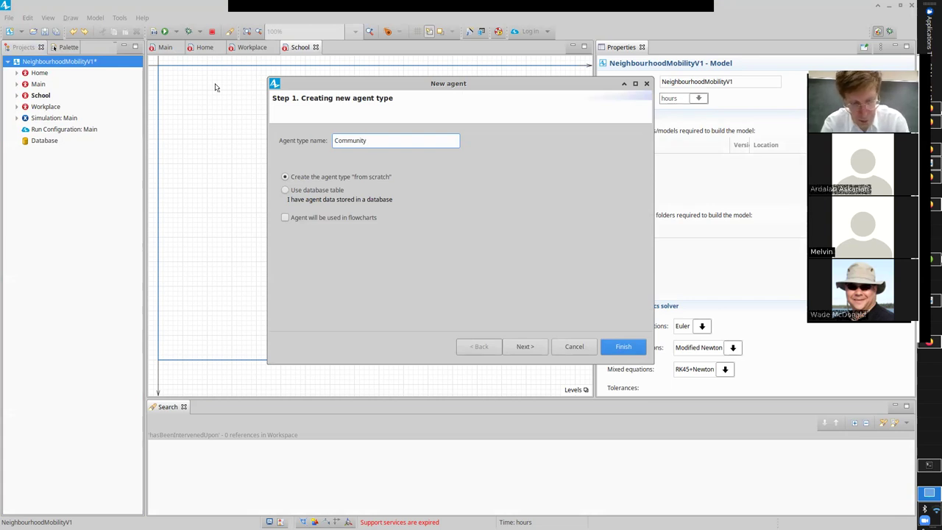
{"action": "type", "text": "Place"}
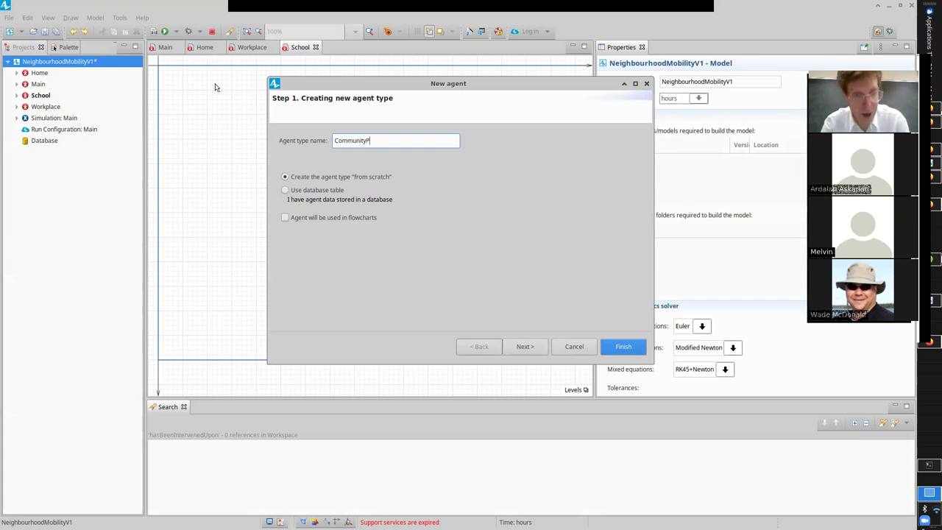
{"action": "left_click", "coordinate": [629, 340]}
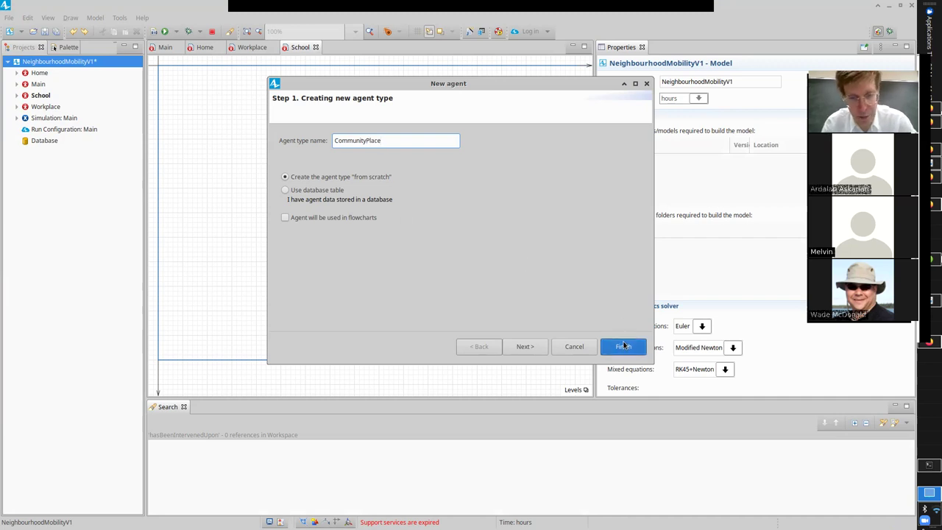
Step: Add a new agent type named Person, created from scratch, to NeighbourhoodMobilityV1 and save the model
{"action": "right_click", "coordinate": [63, 62]}
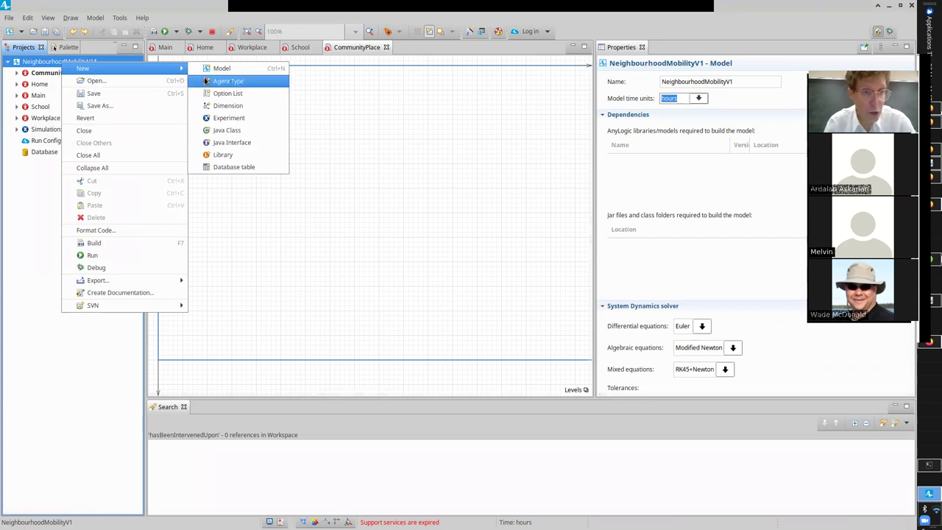
{"action": "left_click", "coordinate": [226, 86]}
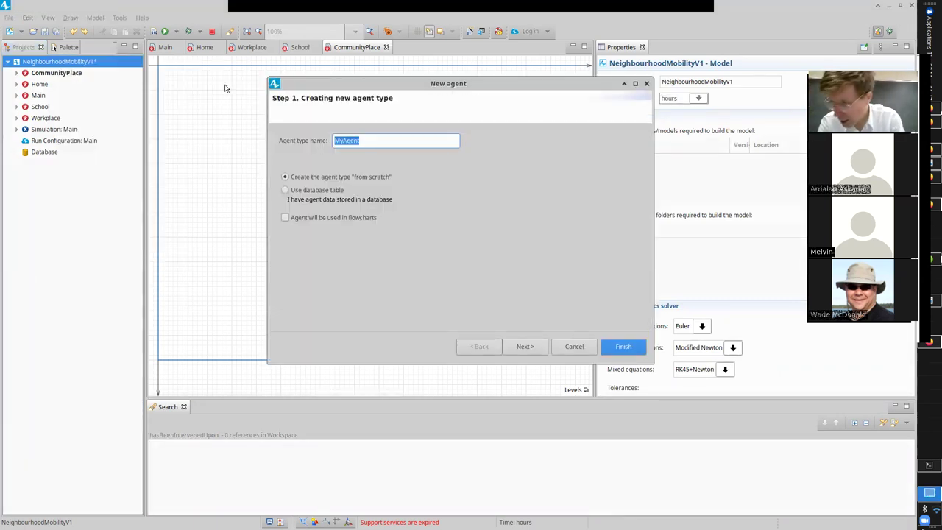
{"action": "type", "text": "Person"}
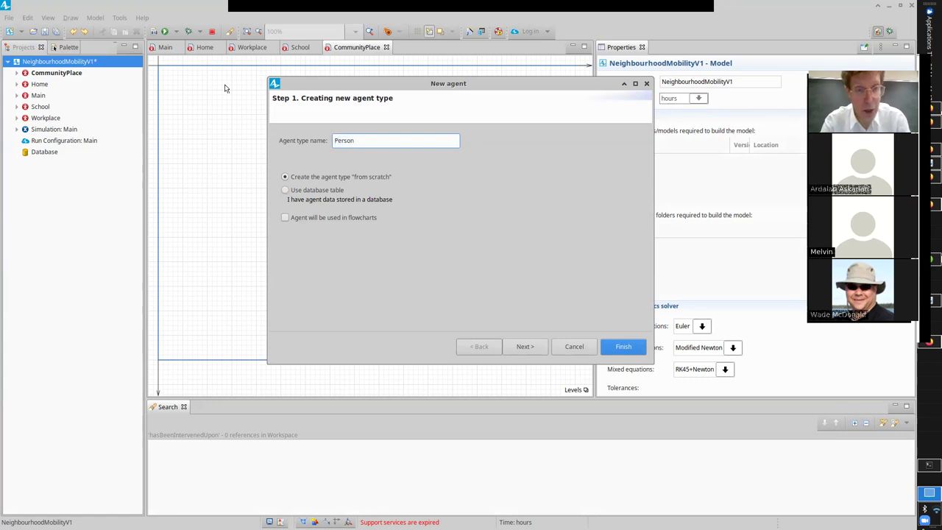
{"action": "left_click", "coordinate": [615, 347]}
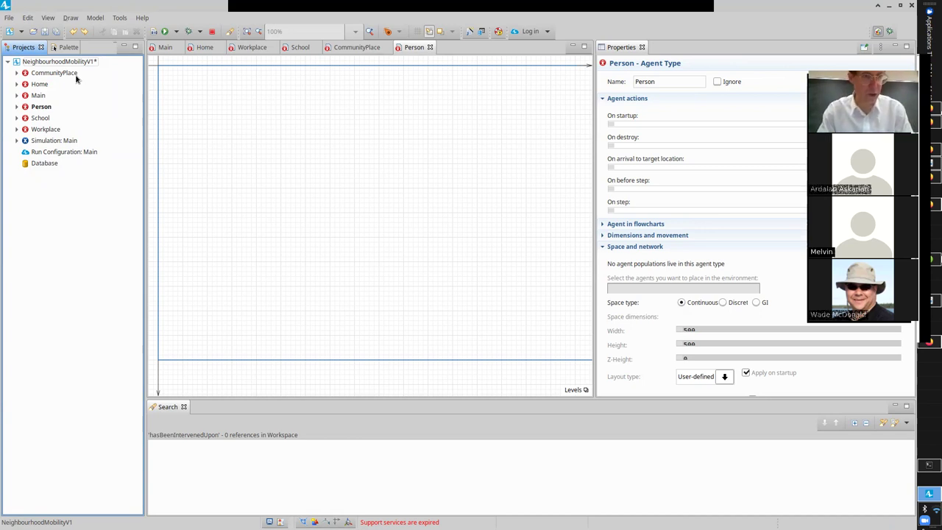
{"action": "left_click", "coordinate": [57, 64]}
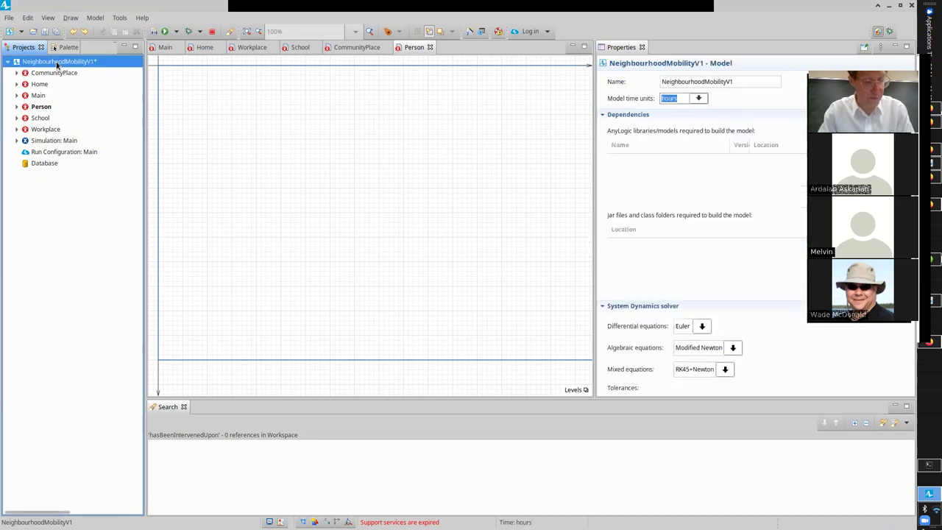
{"action": "key", "text": "ctrl+s"}
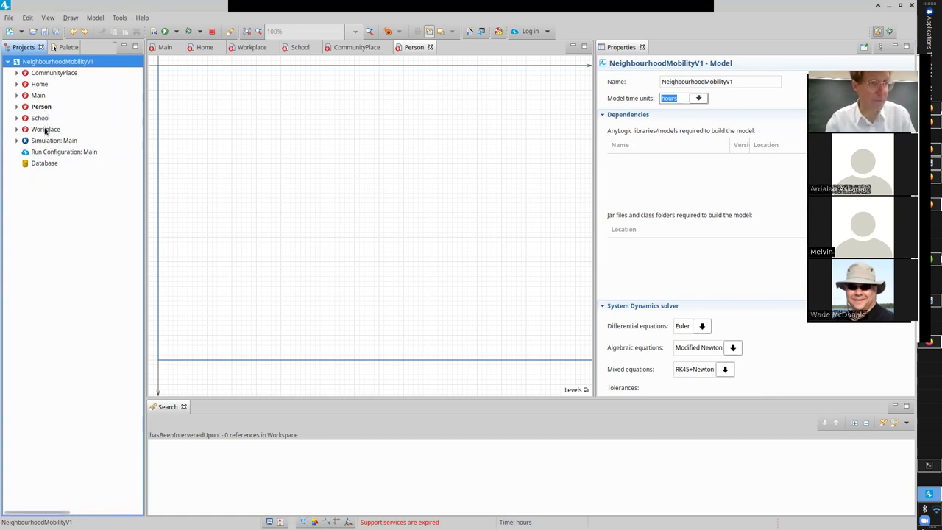
Step: Open the CommunityPlace agent type and place the Box picture at the origin of its diagram
{"action": "double_click", "coordinate": [42, 74]}
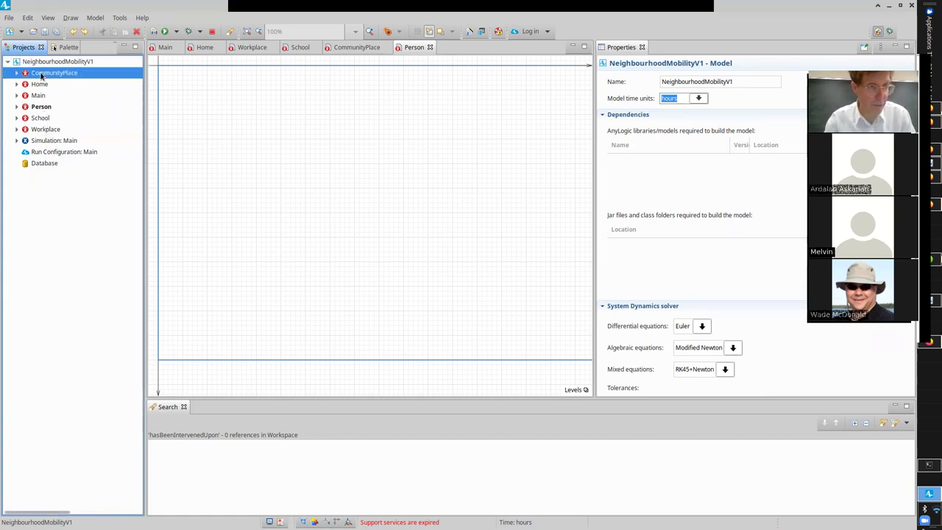
{"action": "left_click", "coordinate": [58, 48]}
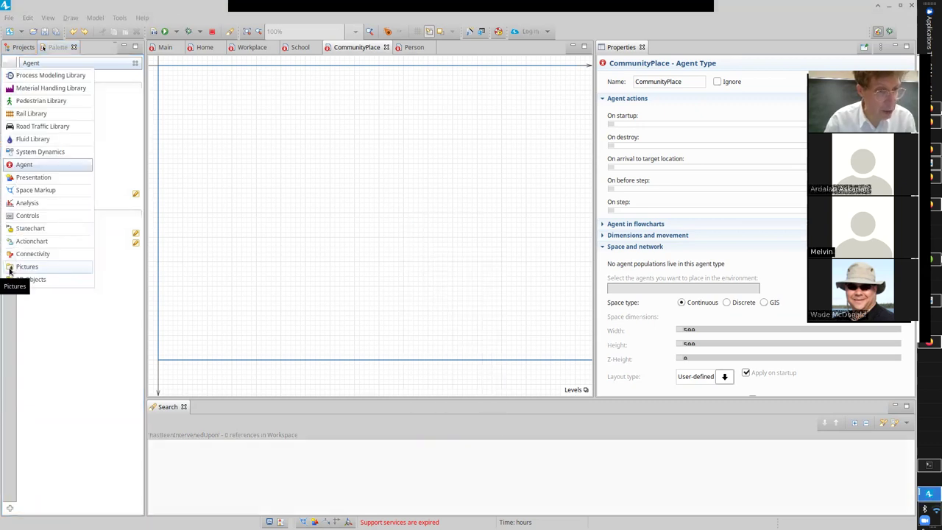
{"action": "left_click", "coordinate": [9, 271]}
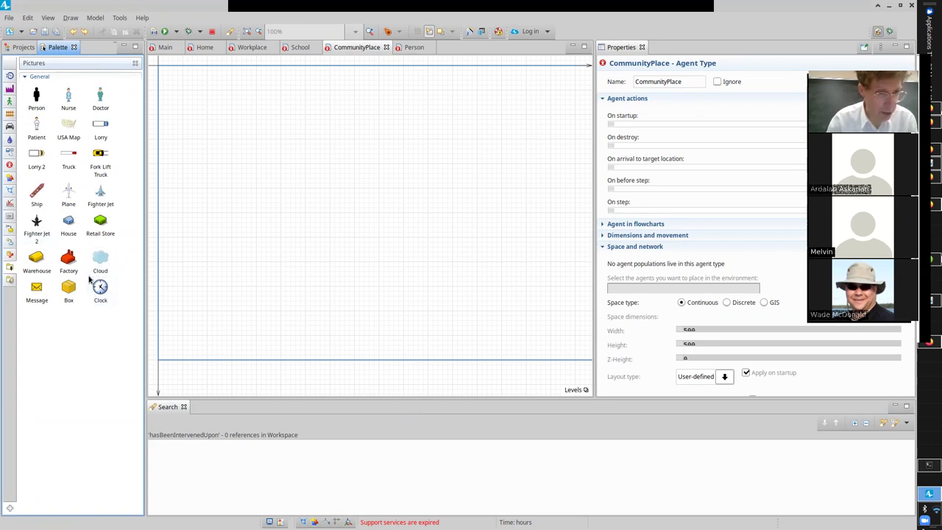
{"action": "left_click_drag", "start_coordinate": [94, 268], "coordinate": [92, 265]}
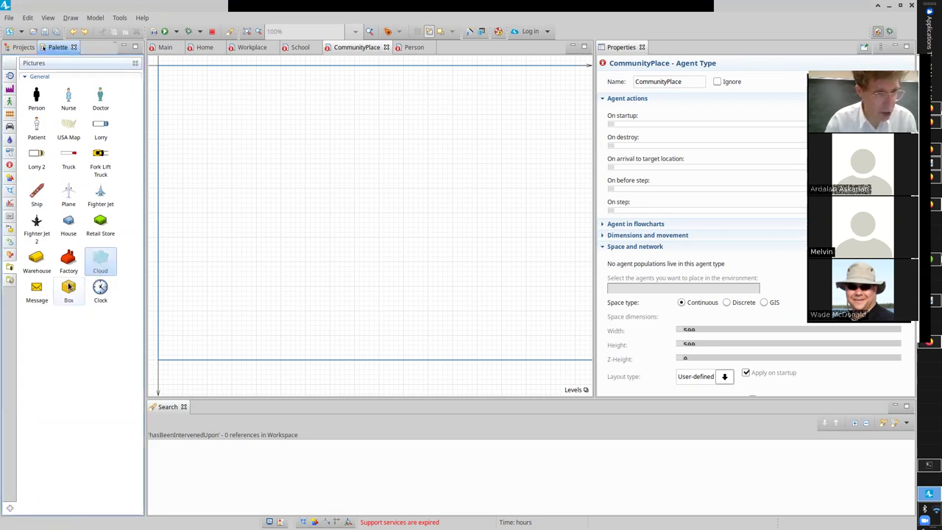
{"action": "left_click_drag", "start_coordinate": [68, 295], "coordinate": [158, 69]}
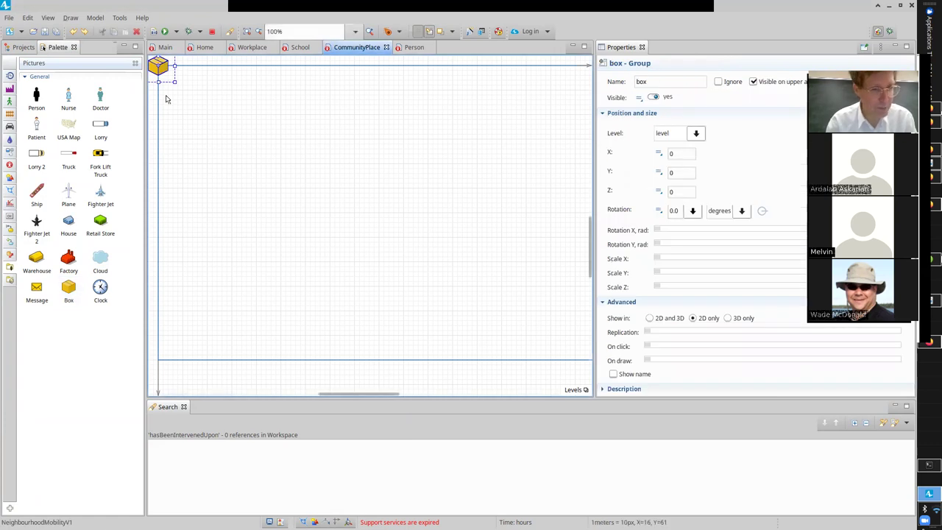
Step: Dock the palette beneath the project tree so that both can be used at the same time
{"action": "left_click", "coordinate": [11, 46]}
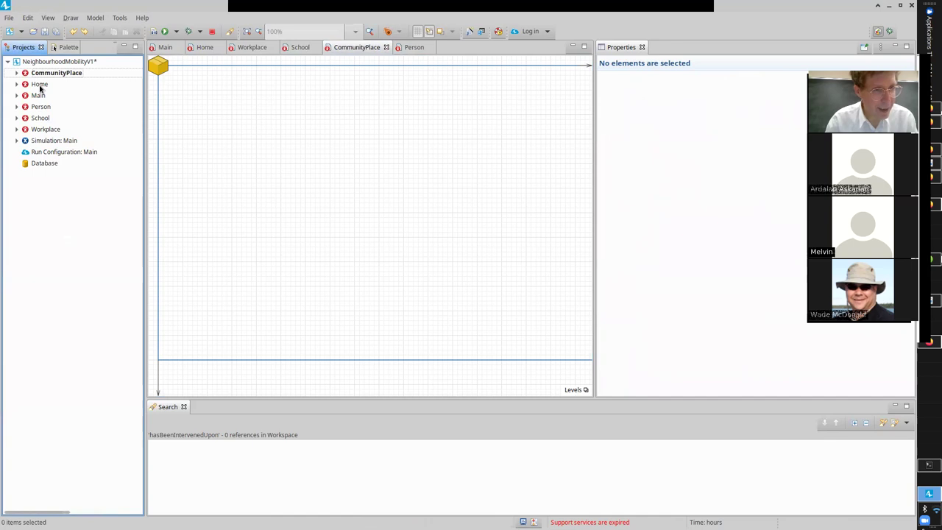
{"action": "left_click", "coordinate": [58, 47]}
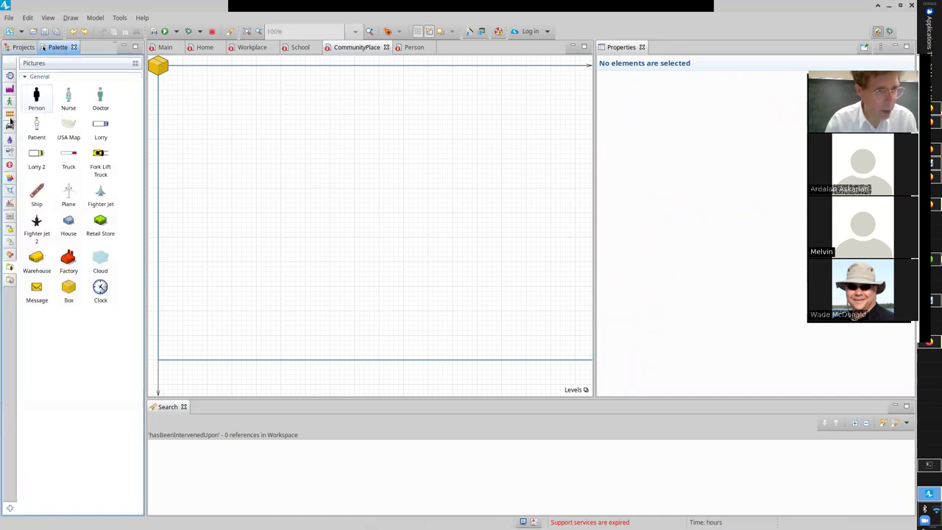
{"action": "mouse_move", "coordinate": [10, 268]}
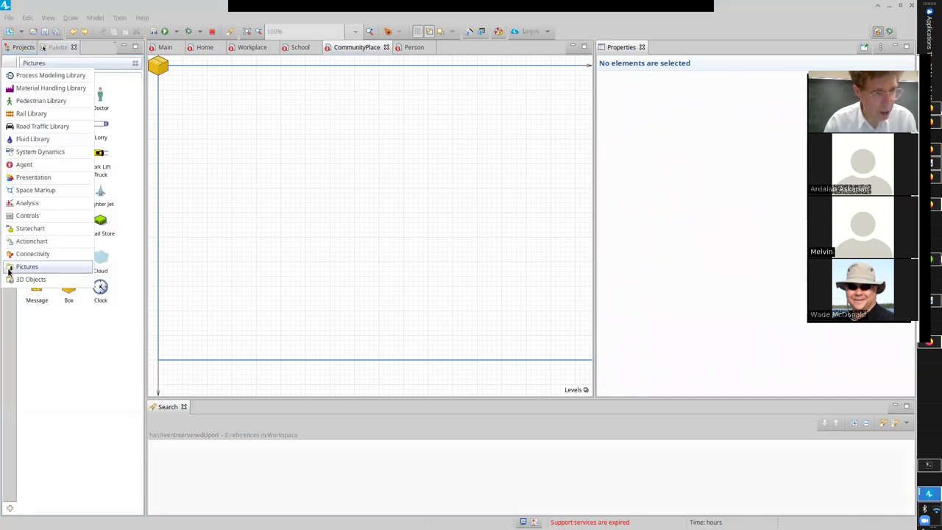
{"action": "left_click", "coordinate": [222, 82]}
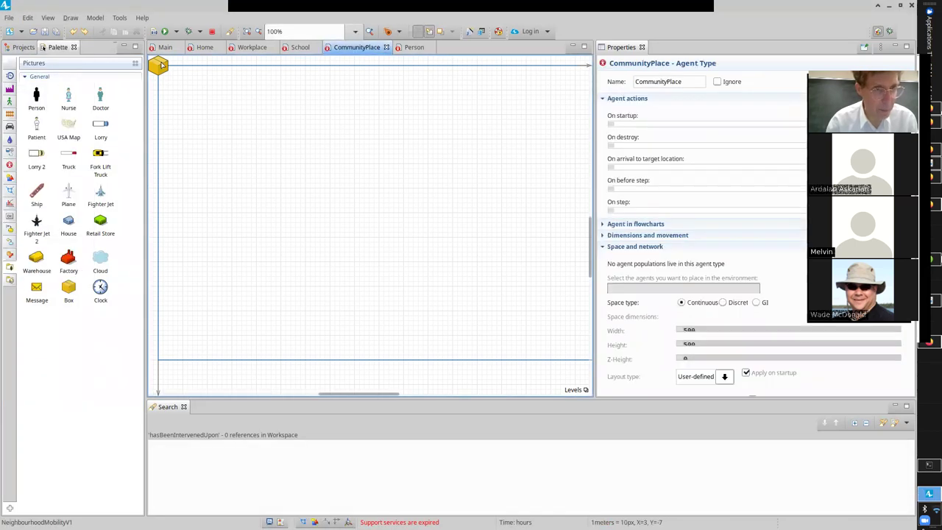
{"action": "left_click", "coordinate": [23, 47]}
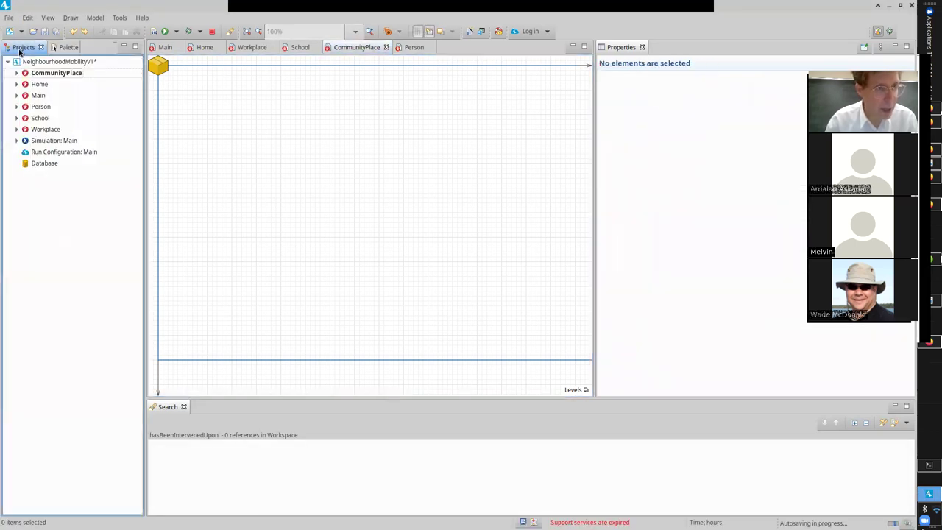
Step: Open the Home agent type and place the House picture at the origin of its diagram
{"action": "double_click", "coordinate": [38, 85]}
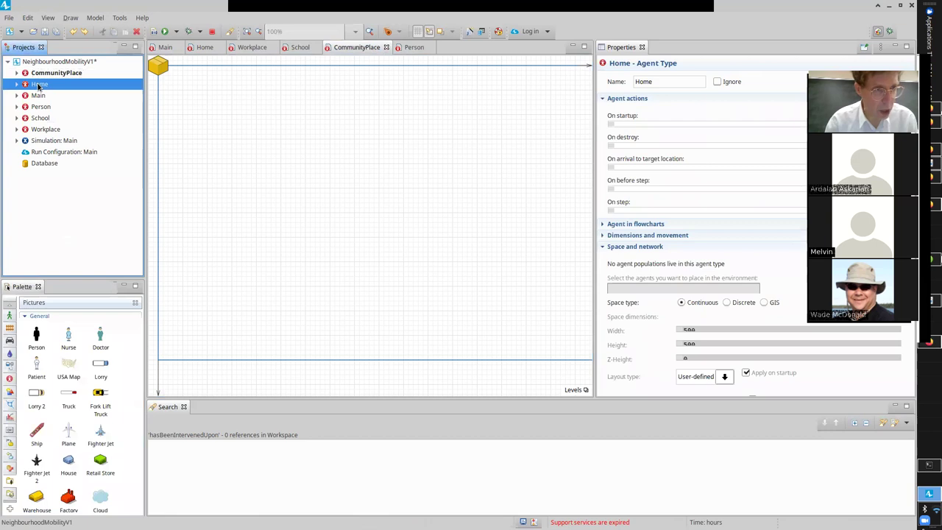
{"action": "left_click", "coordinate": [22, 287]}
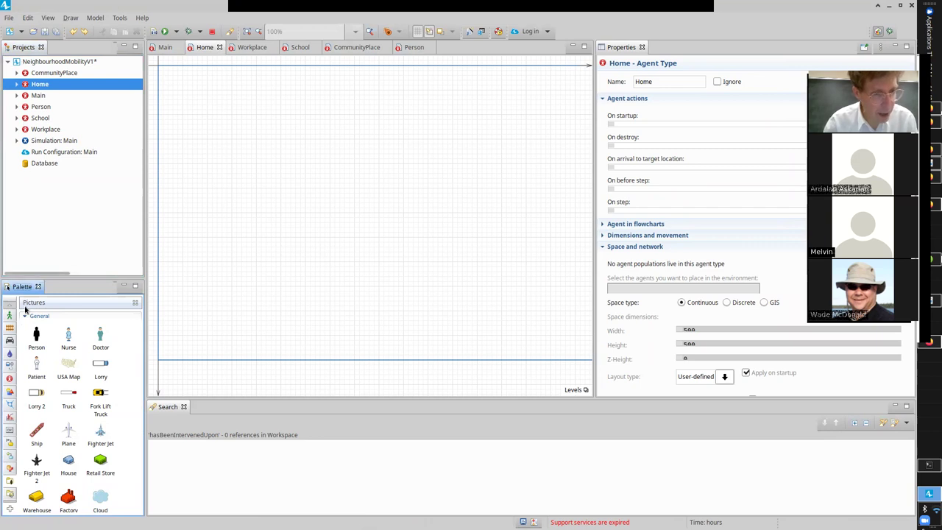
{"action": "left_click_drag", "start_coordinate": [68, 462], "coordinate": [158, 66]}
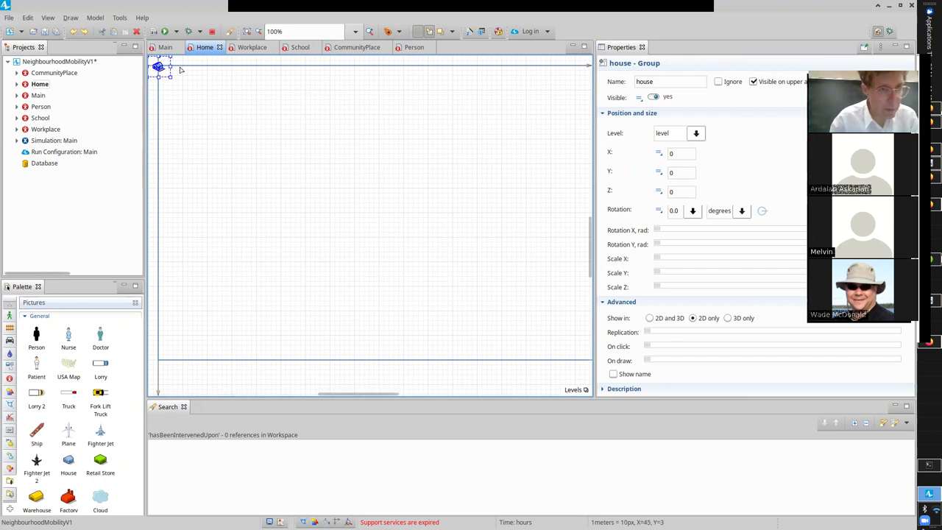
Step: Open the Workplace agent type and place the Factory picture at the origin of its diagram
{"action": "double_click", "coordinate": [44, 131]}
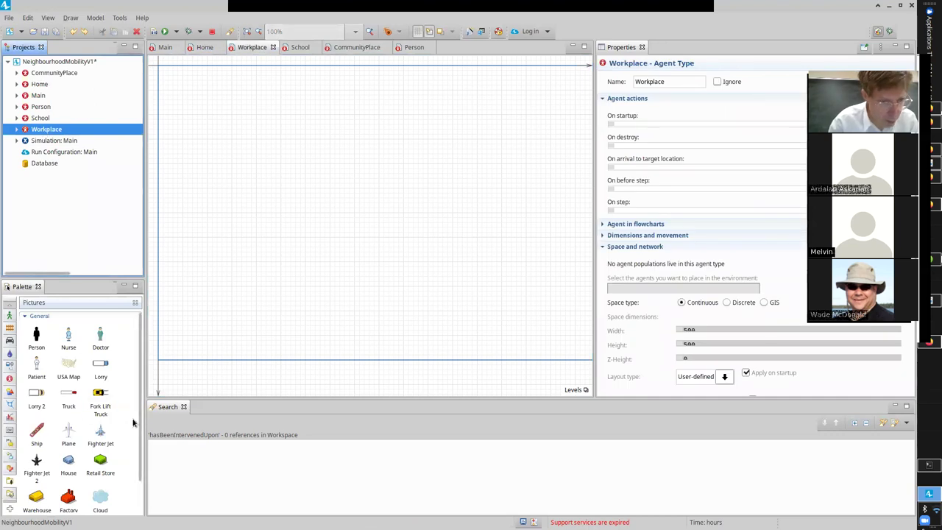
{"action": "scroll", "coordinate": [139, 468], "scroll_direction": "down", "scroll_amount": 1}
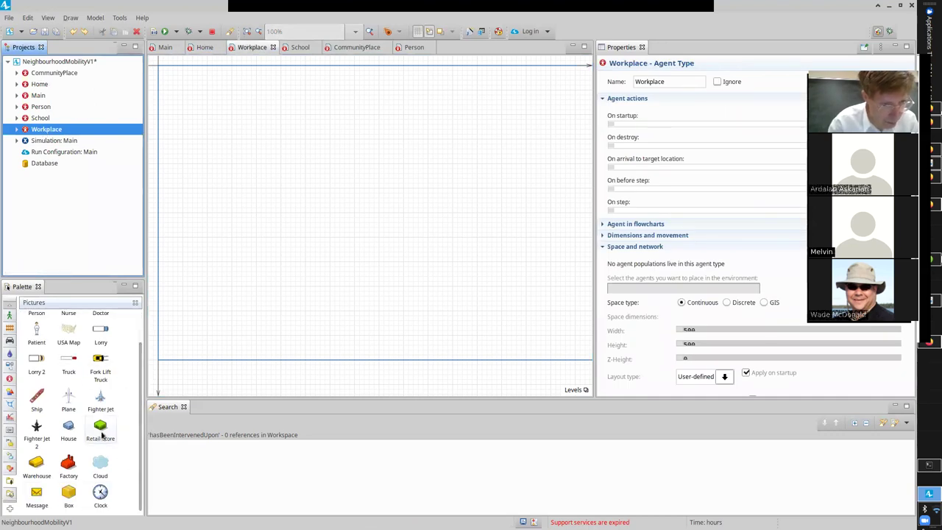
{"action": "left_click_drag", "start_coordinate": [69, 464], "coordinate": [159, 66]}
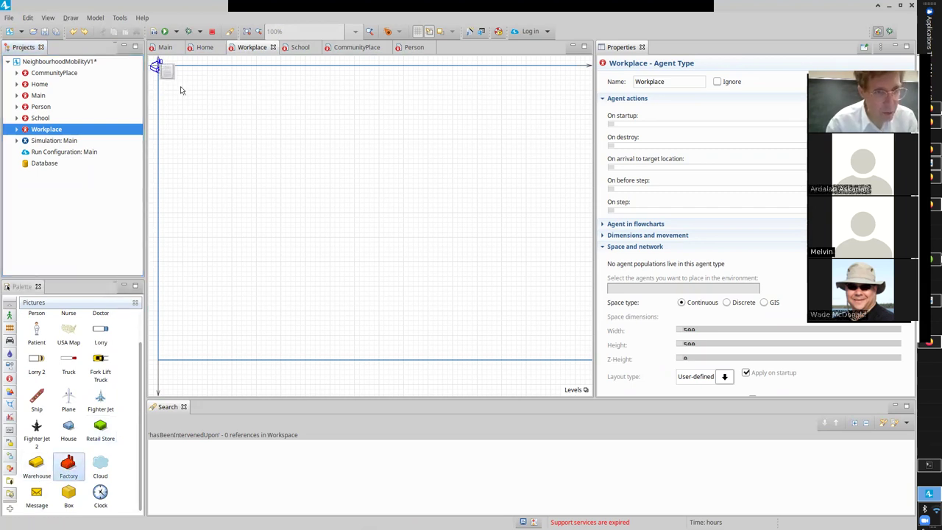
Step: Open the School agent type and place the Warehouse picture at the origin of its diagram
{"action": "double_click", "coordinate": [41, 118]}
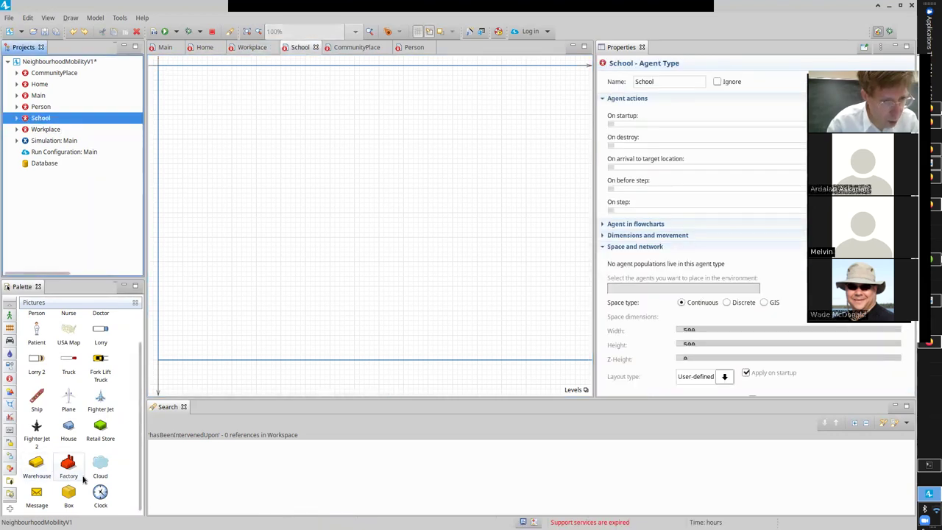
{"action": "left_click", "coordinate": [142, 471]}
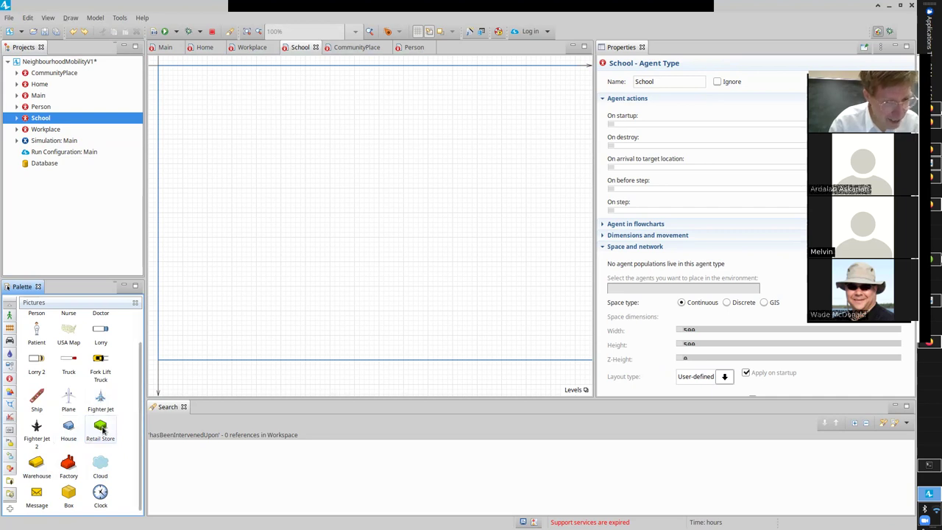
{"action": "left_click_drag", "start_coordinate": [101, 430], "coordinate": [158, 67]}
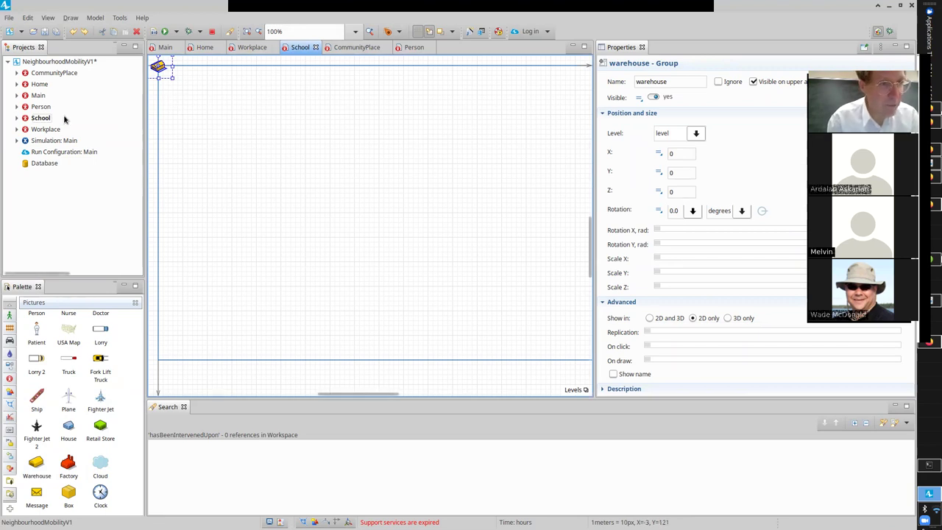
Step: Open the Person agent type and place the Person picture at the origin of its diagram
{"action": "left_click", "coordinate": [40, 107]}
{"action": "double_click", "coordinate": [41, 108]}
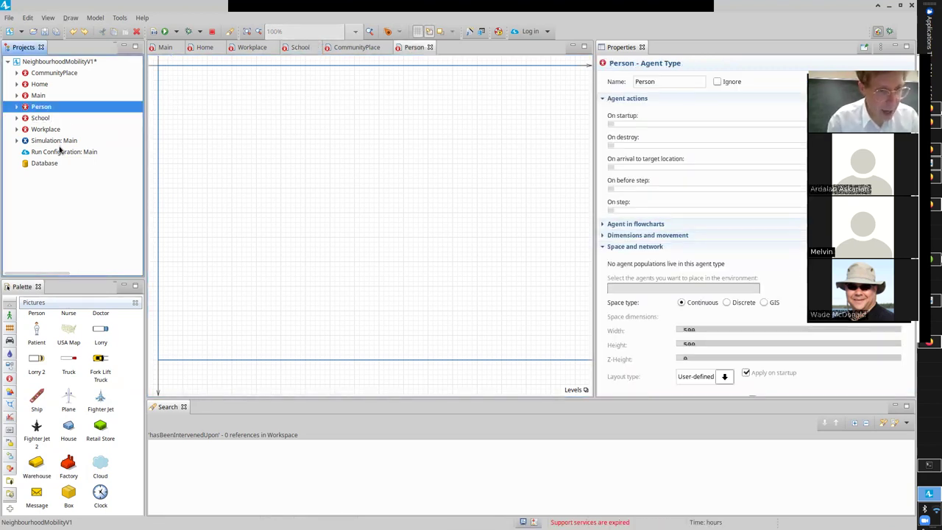
{"action": "scroll", "coordinate": [133, 398], "scroll_direction": "up", "scroll_amount": 2}
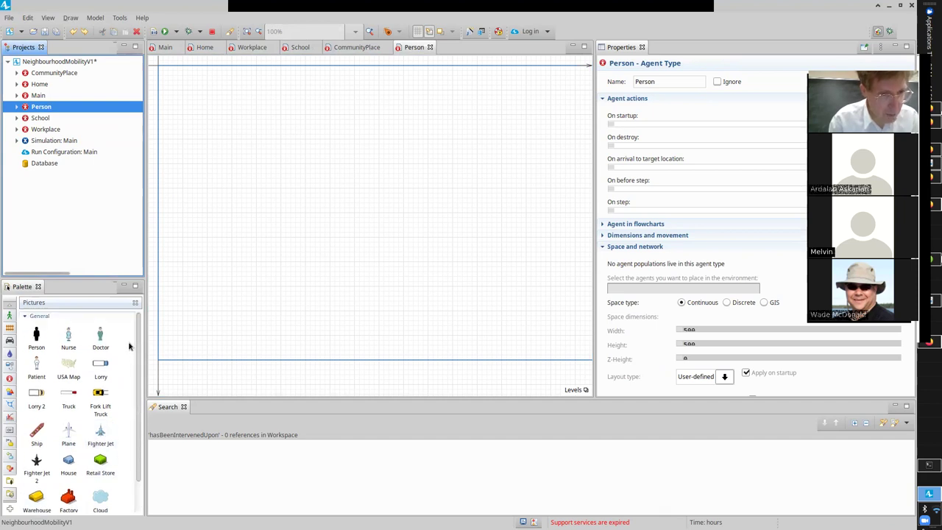
{"action": "left_click_drag", "start_coordinate": [36, 337], "coordinate": [162, 66]}
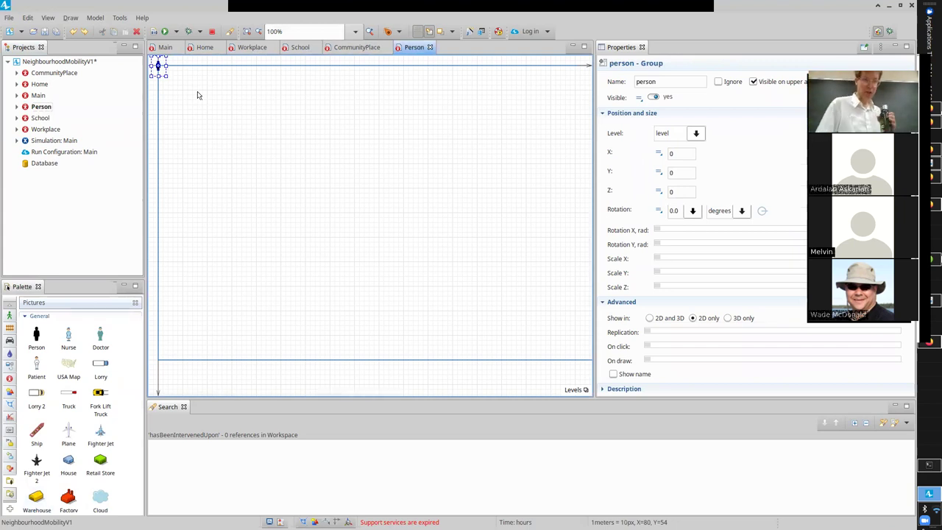
{"action": "left_click", "coordinate": [199, 48]}
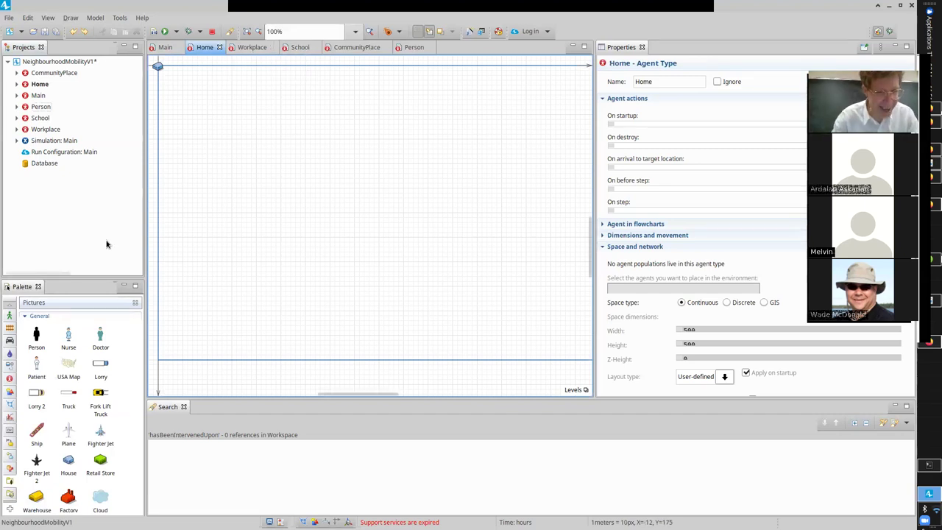
{"action": "left_click", "coordinate": [139, 449]}
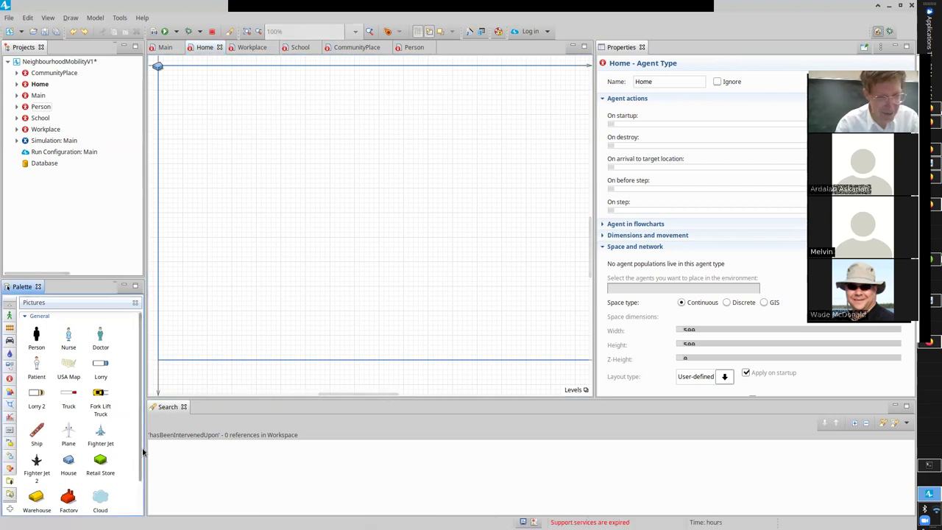
{"action": "left_click_drag", "start_coordinate": [140, 452], "coordinate": [135, 401]}
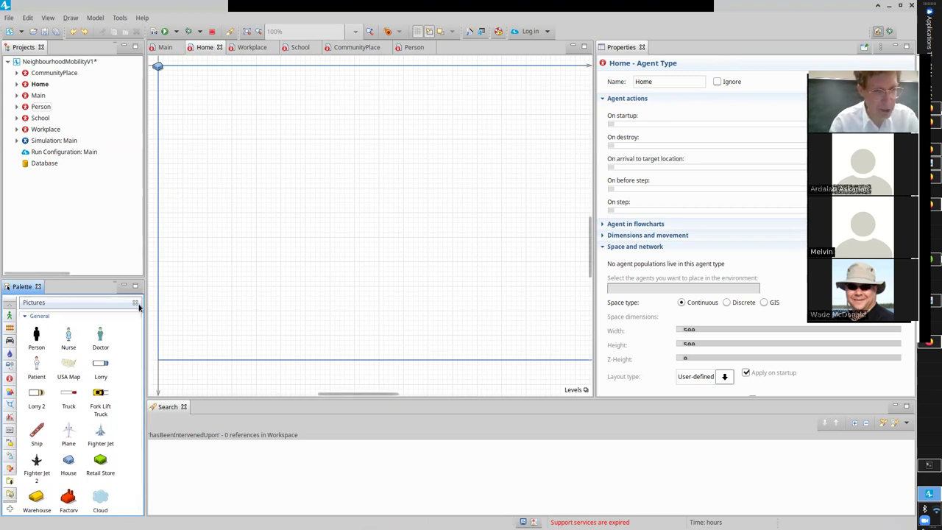
{"action": "mouse_move", "coordinate": [140, 332]}
{"action": "left_mouse_down"}
{"action": "mouse_move", "coordinate": [150, 496]}
{"action": "mouse_move", "coordinate": [137, 337]}
{"action": "left_mouse_up"}
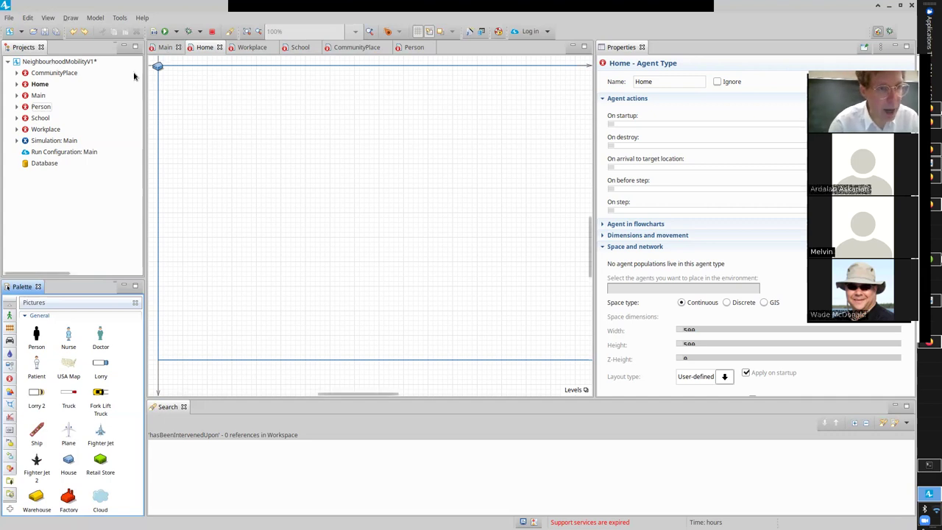
Step: Open the Main agent type and add a parameter named populationSize near the origin of its diagram
{"action": "key", "text": "ctrl+Page_Up"}
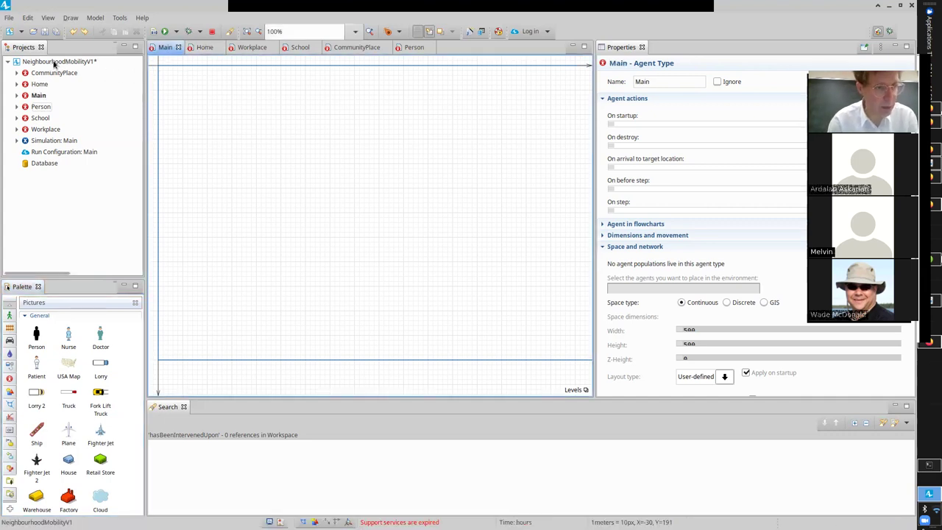
{"action": "left_click", "coordinate": [9, 380]}
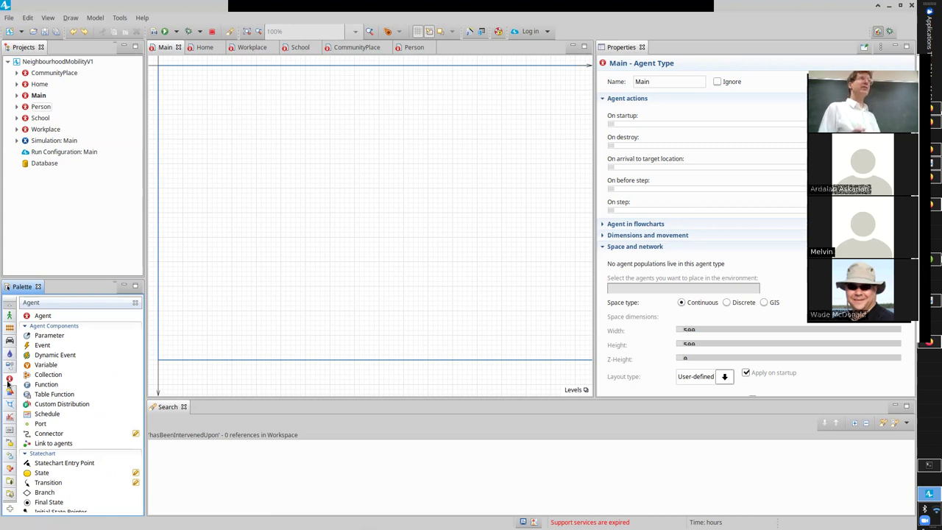
{"action": "left_click_drag", "start_coordinate": [48, 336], "coordinate": [153, 76]}
{"action": "type", "text": "populationSize"}
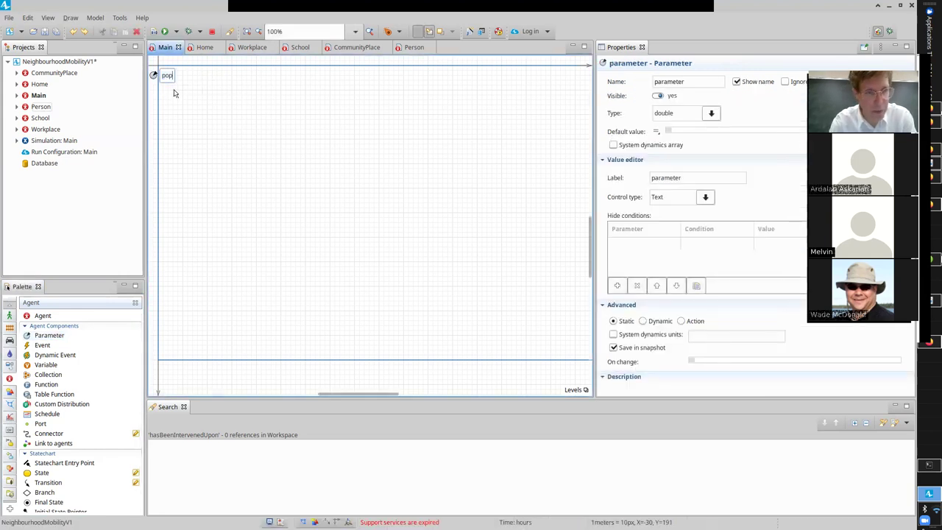
{"action": "key", "text": "Return"}
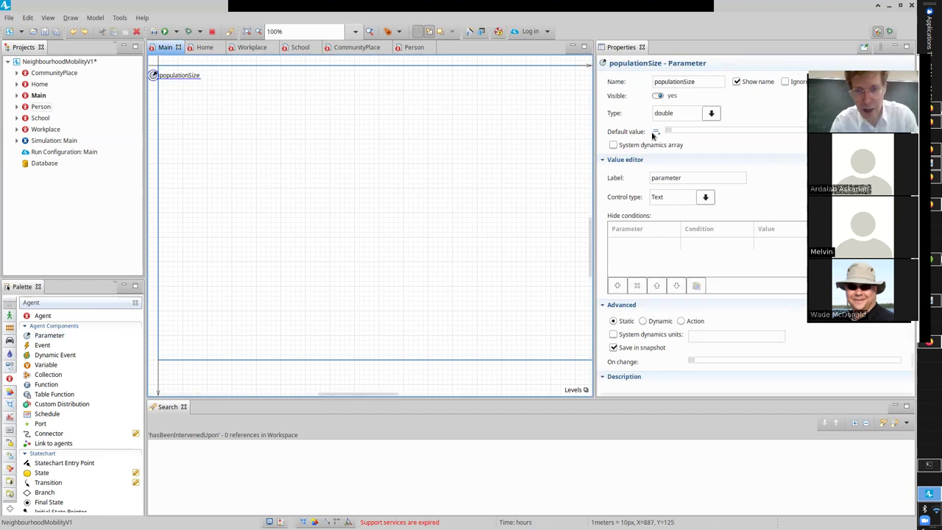
Step: Set the populationSize parameter's type to int
{"action": "left_click", "coordinate": [711, 112]}
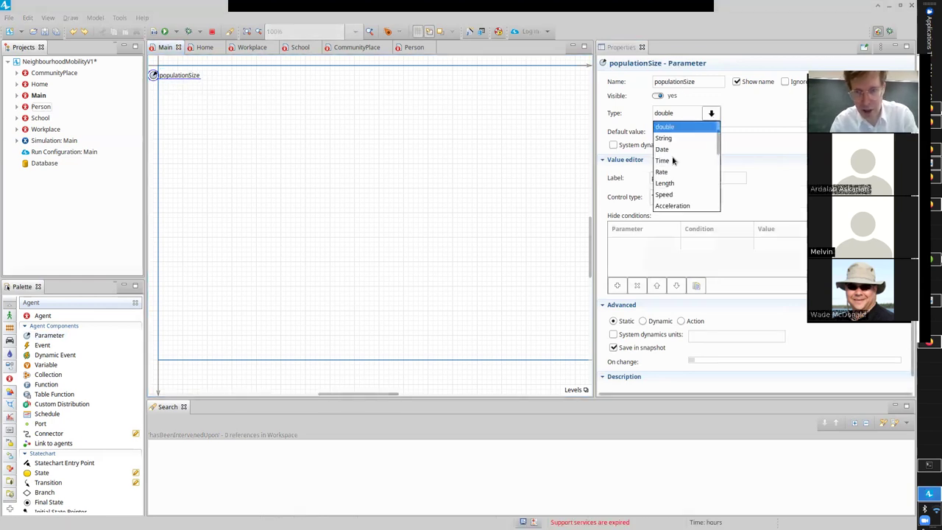
{"action": "key", "text": "Up"}
{"action": "key", "text": "Up"}
{"action": "left_click", "coordinate": [663, 138]}
Step: Move the populationSize parameter to the left of the vertical axis in Main and save the model
{"action": "left_click_drag", "start_coordinate": [353, 395], "coordinate": [290, 395]}
{"action": "left_click_drag", "start_coordinate": [322, 75], "coordinate": [266, 75]}
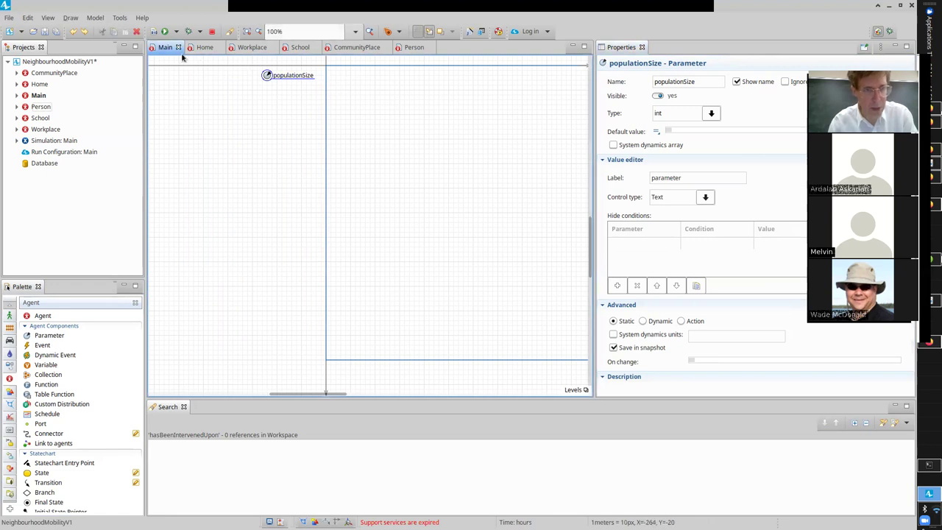
{"action": "key", "text": "ctrl+s"}
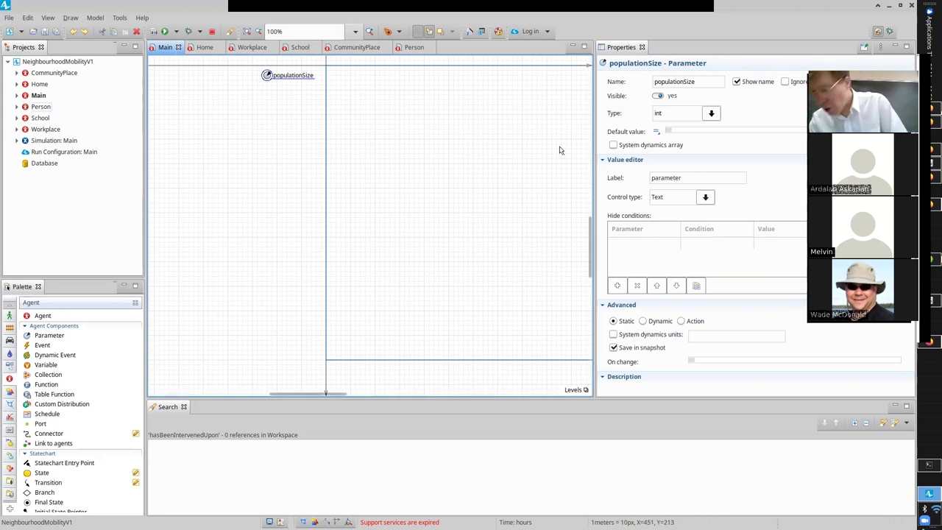
Step: Set the populationSize parameter's default value to 250 and save the model
{"action": "scroll", "coordinate": [525, 145], "scroll_direction": "up", "scroll_amount": 3}
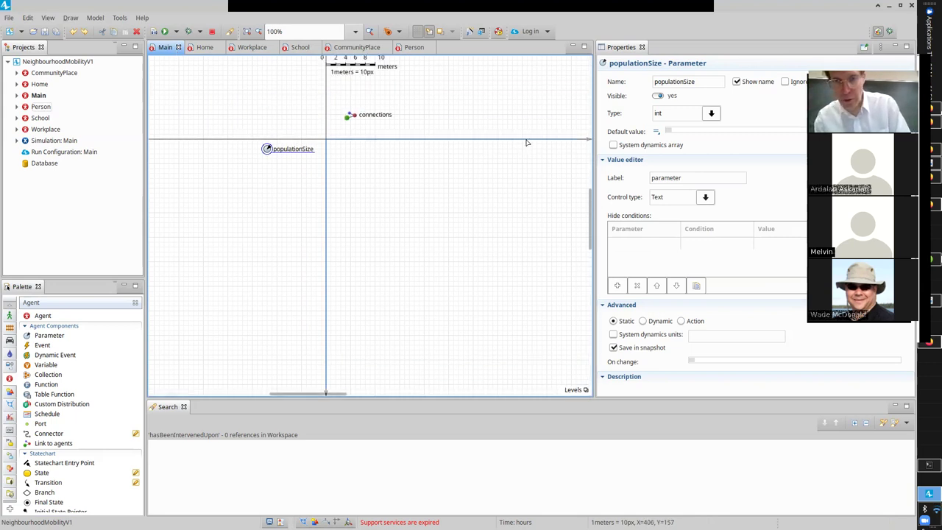
{"action": "left_click", "coordinate": [684, 130]}
{"action": "type", "text": "250"}
{"action": "key", "text": "Return"}
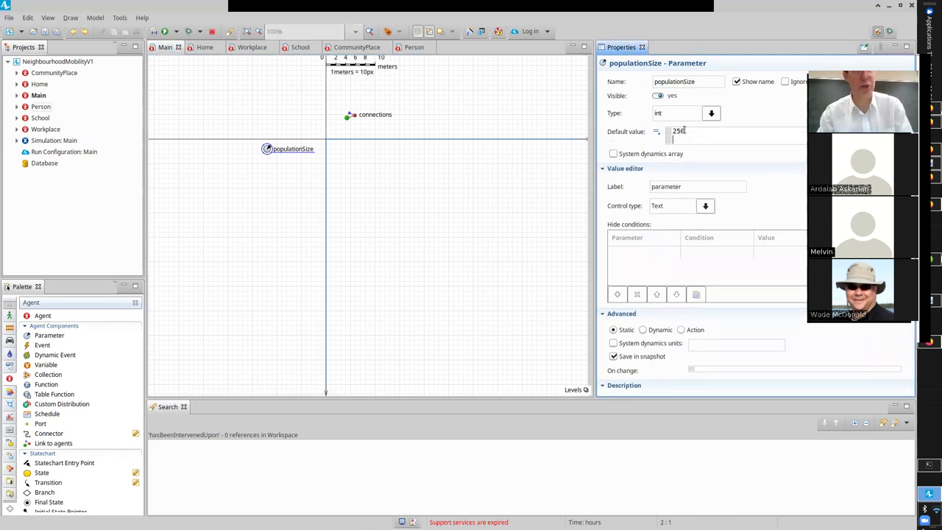
{"action": "key", "text": "BackSpace"}
{"action": "key", "text": "ctrl+s"}
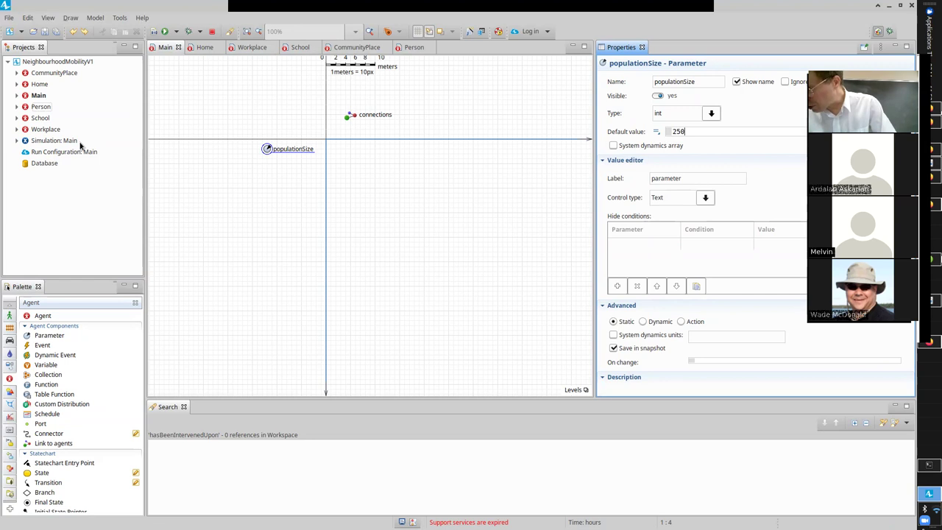
Step: Add the School agent type to Main, left of and below populationSize, as a population of agents named schools
{"action": "left_click", "coordinate": [38, 118]}
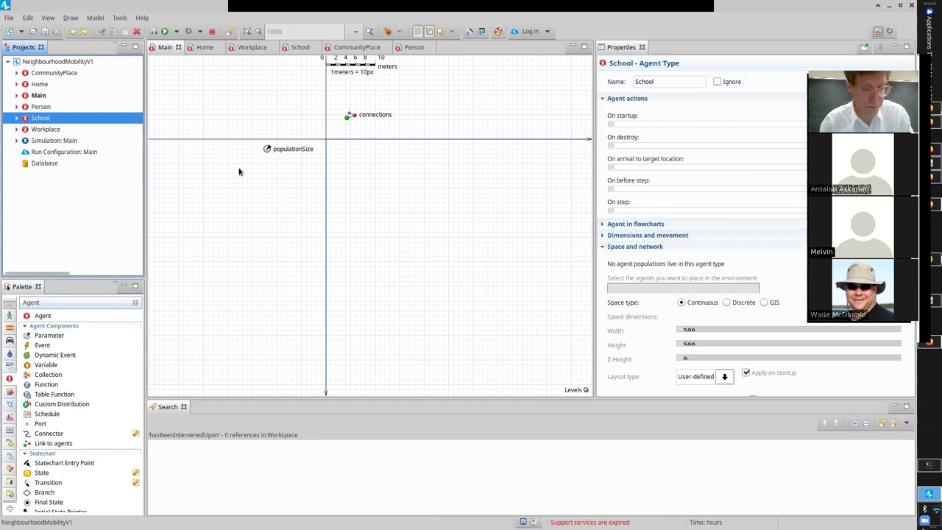
{"action": "left_click_drag", "start_coordinate": [31, 120], "coordinate": [233, 177]}
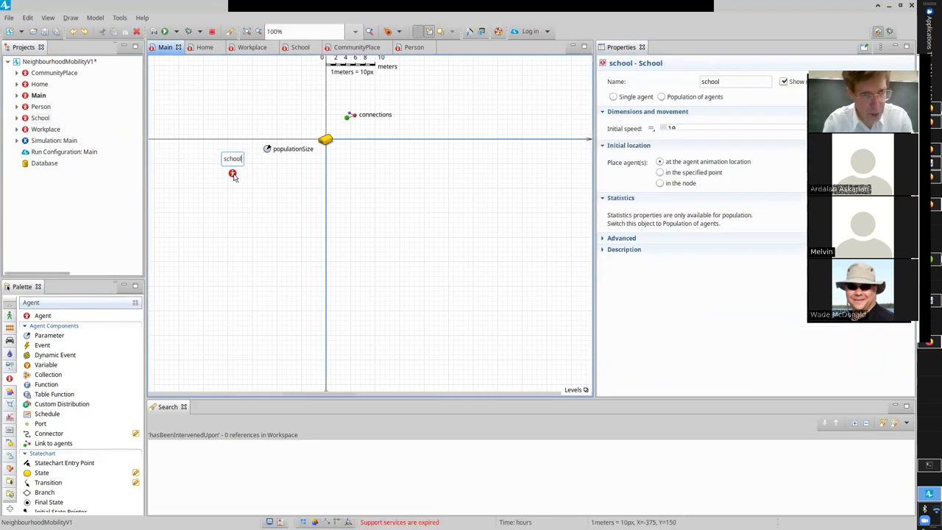
{"action": "type", "text": "s"}
{"action": "key", "text": "Return"}
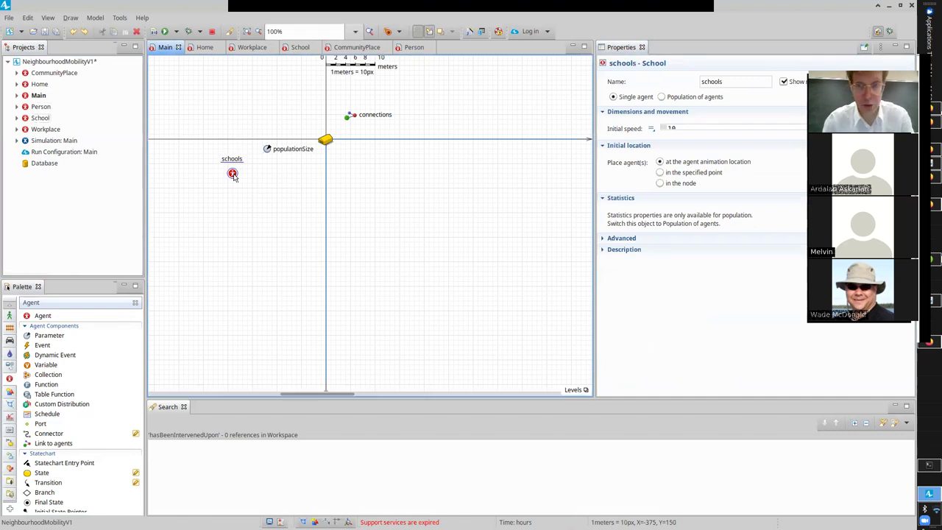
{"action": "left_click", "coordinate": [662, 97]}
Step: Set the initial number of agents in the schools population to populationSize / 50 and save the model
{"action": "left_click_drag", "start_coordinate": [750, 144], "coordinate": [602, 134]}
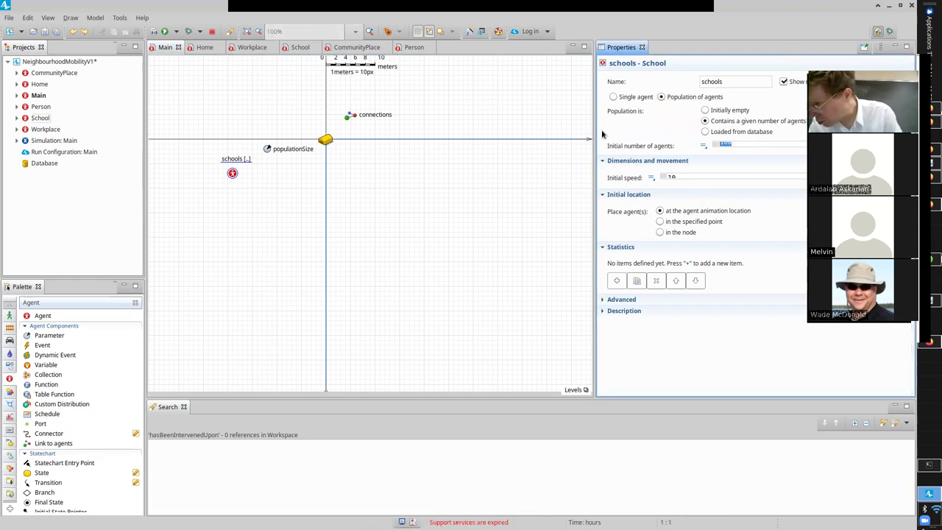
{"action": "type", "text": "no"}
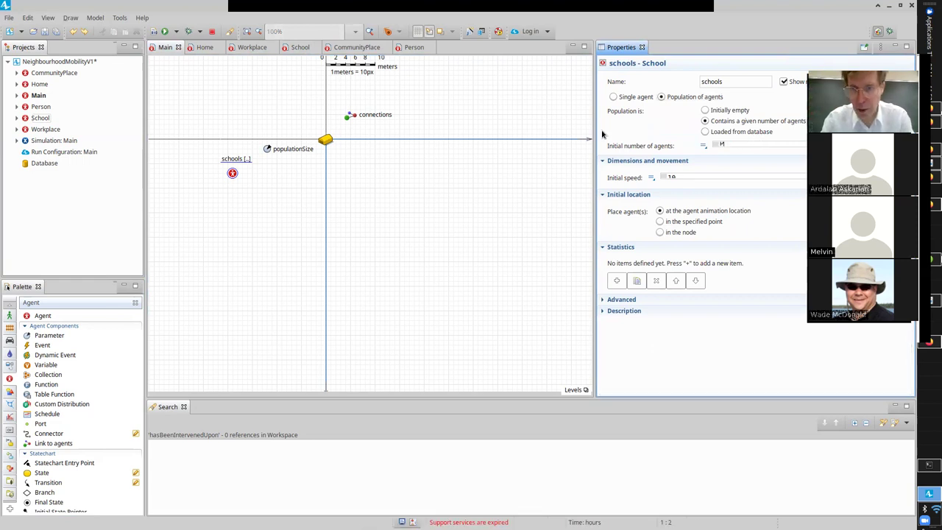
{"action": "type", "text": "pulations"}
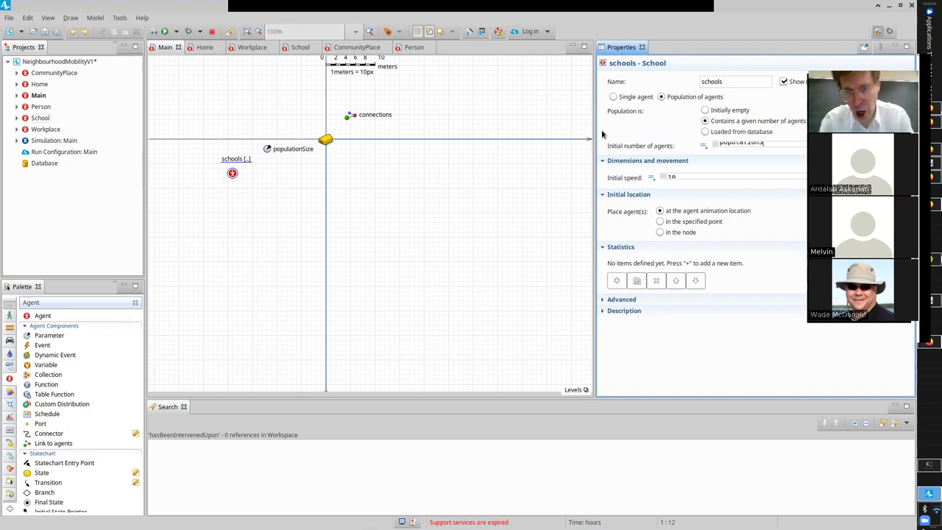
{"action": "key", "text": "ctrl+space"}
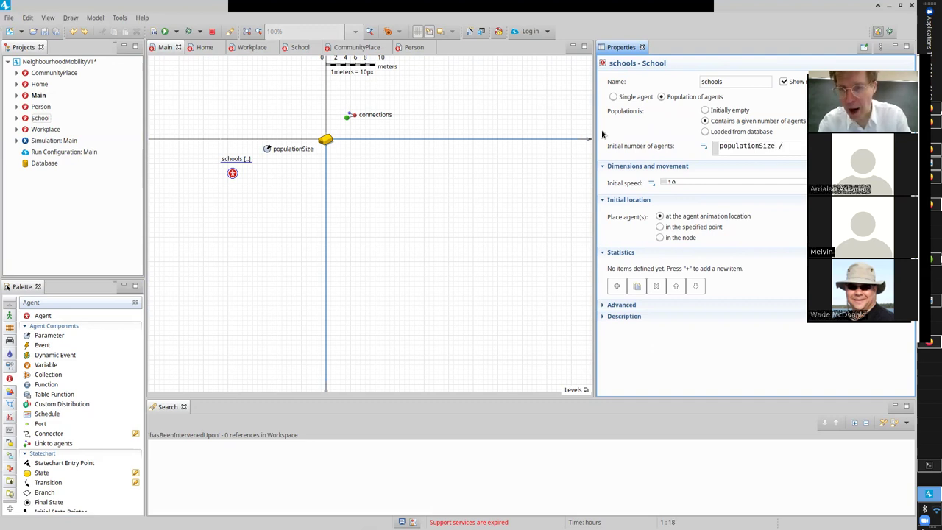
{"action": "key", "text": "ctrl+s"}
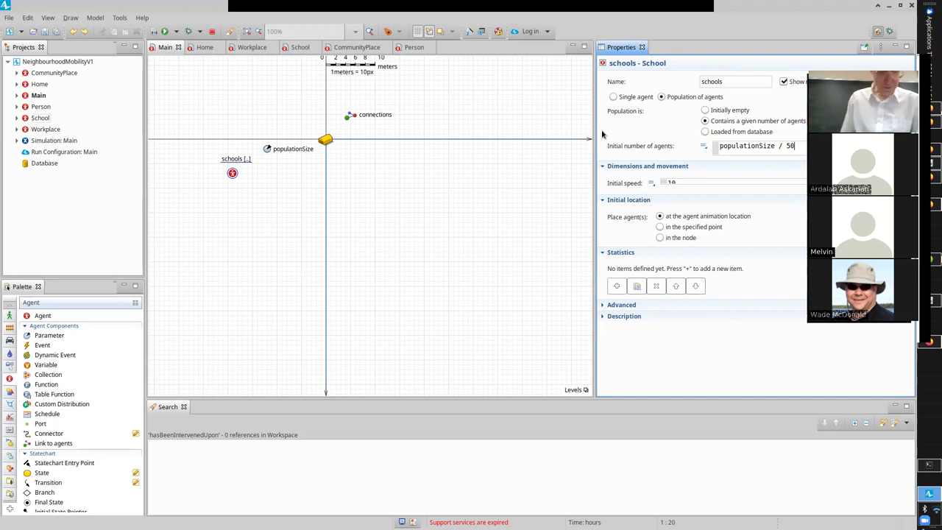
{"action": "key", "text": "ctrl+s"}
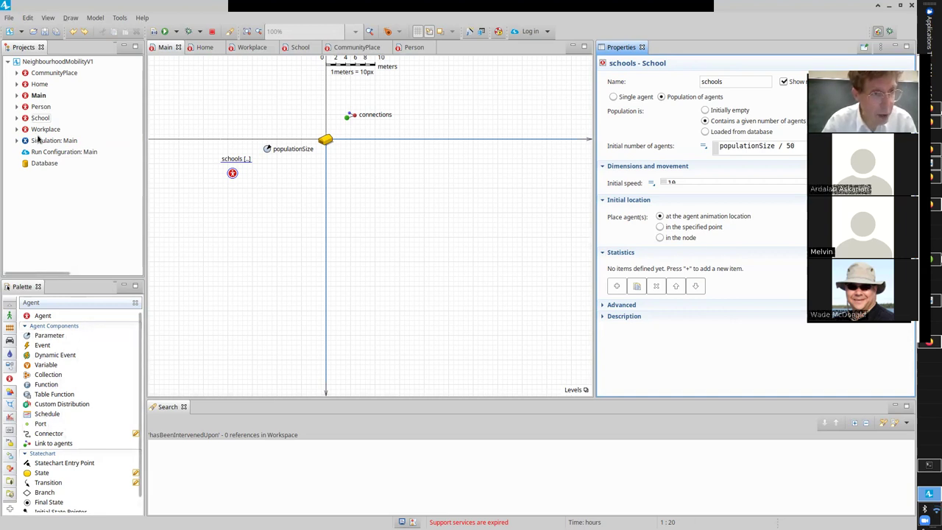
Step: Add the Workplace agent type to Main below schools as a population of agents named workplaces
{"action": "left_click_drag", "start_coordinate": [31, 130], "coordinate": [233, 195]}
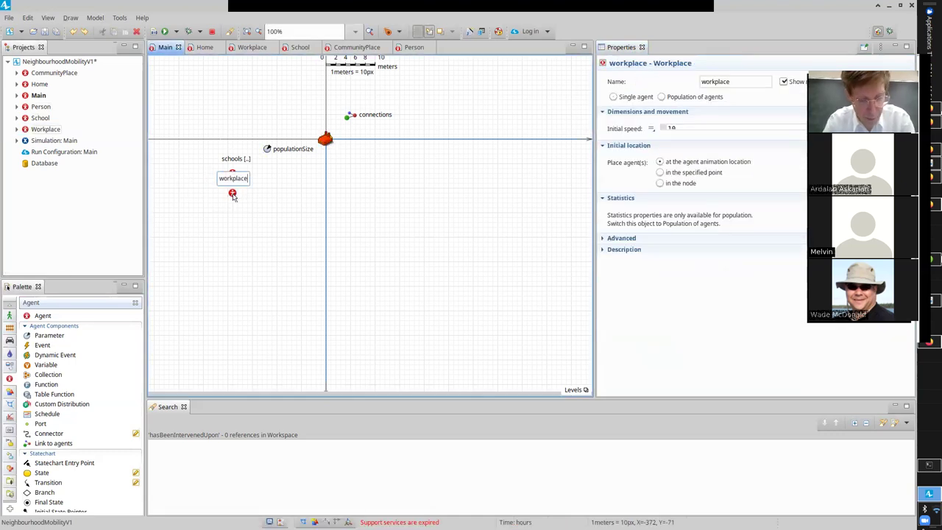
{"action": "type", "text": "s"}
{"action": "key", "text": "Return"}
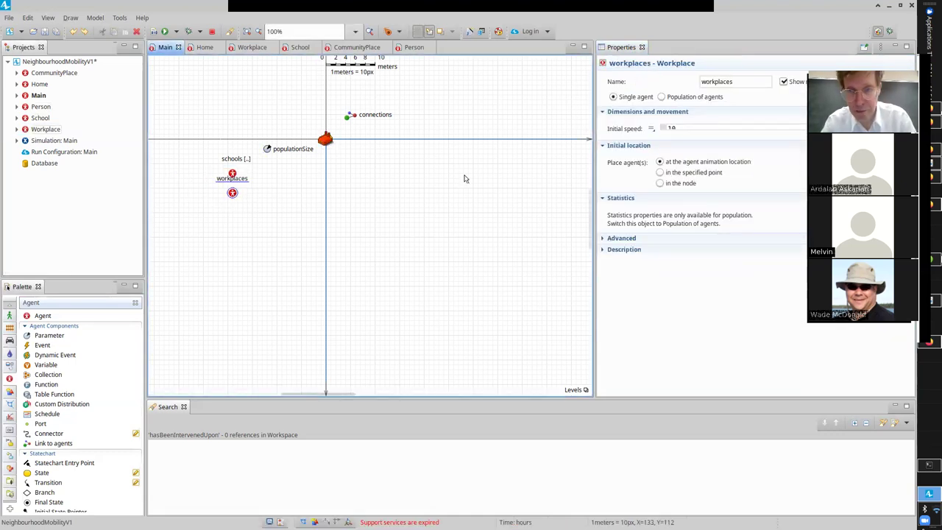
{"action": "left_click", "coordinate": [701, 97]}
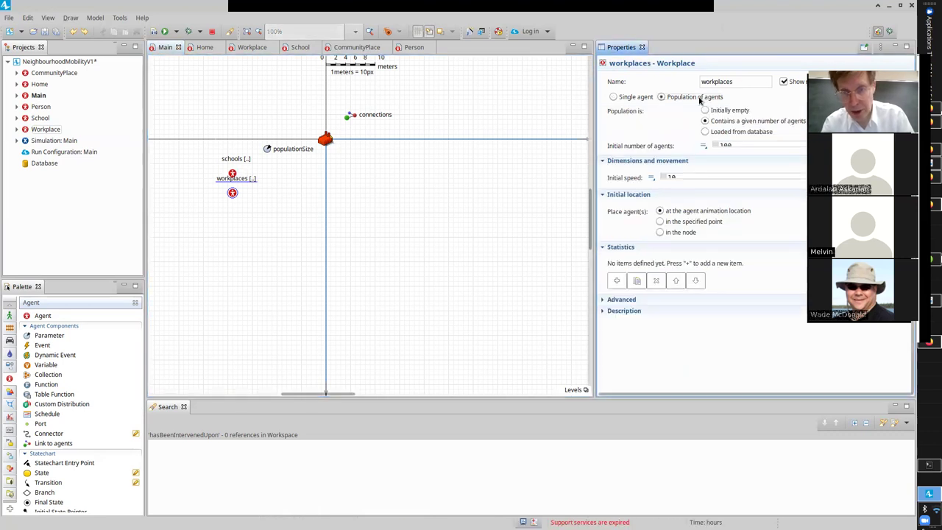
Step: Set the initial number of agents in the workplaces population to populationSize / 10 and save the model
{"action": "double_click", "coordinate": [748, 144]}
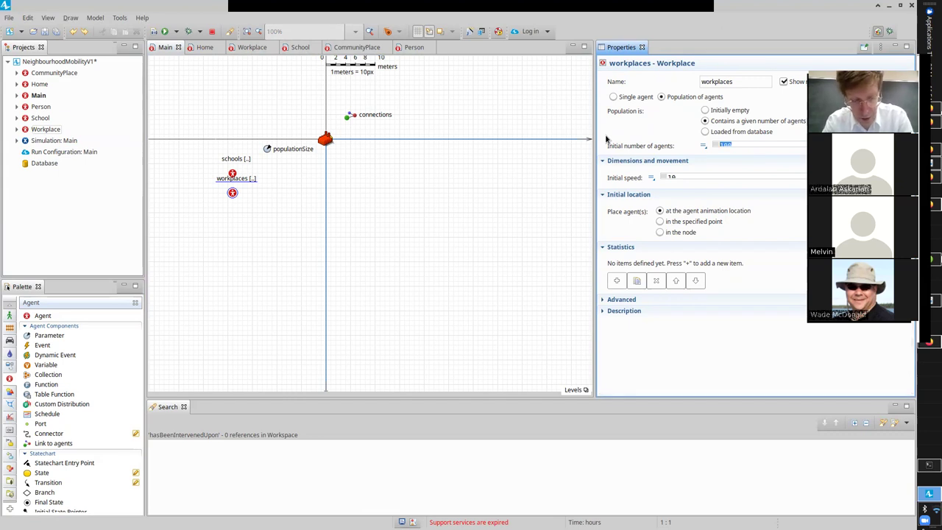
{"action": "type", "text": "4"}
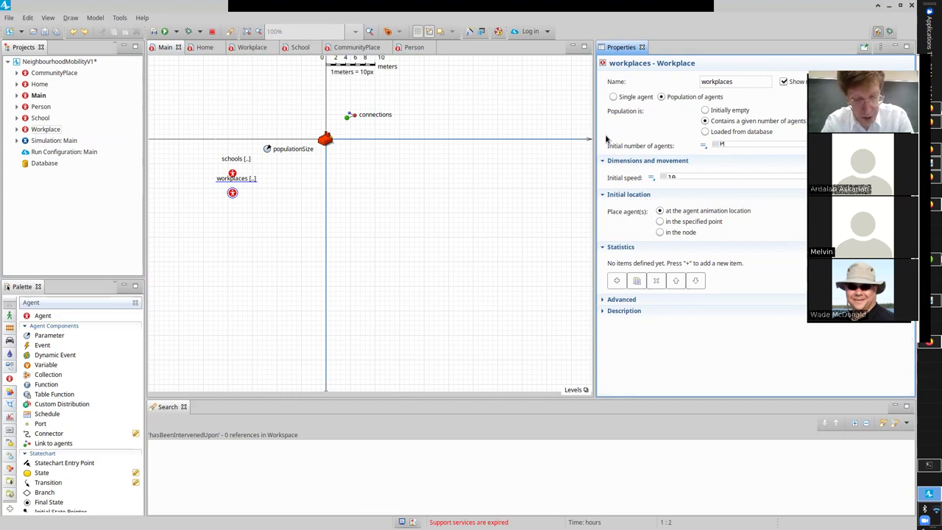
{"action": "type", "text": "opulationsize /"}
{"action": "key", "text": "Home"}
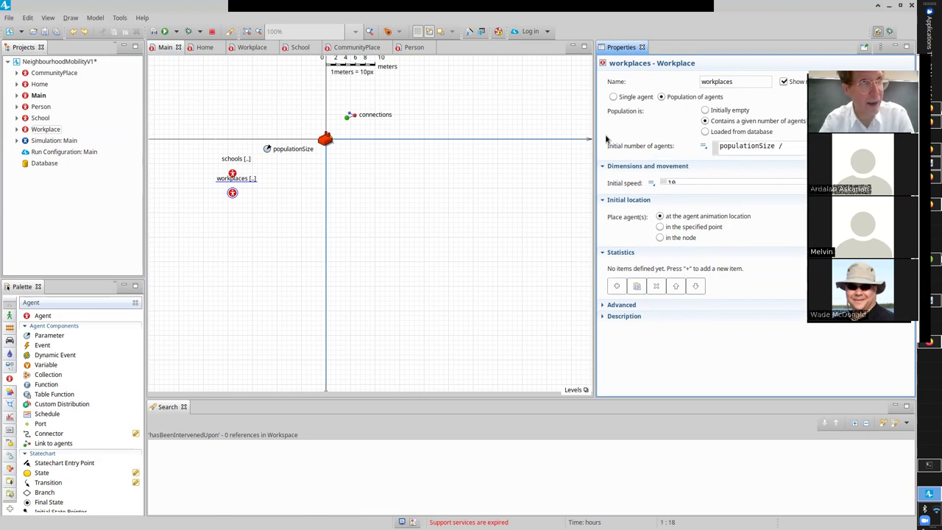
{"action": "key", "text": "ctrl+s"}
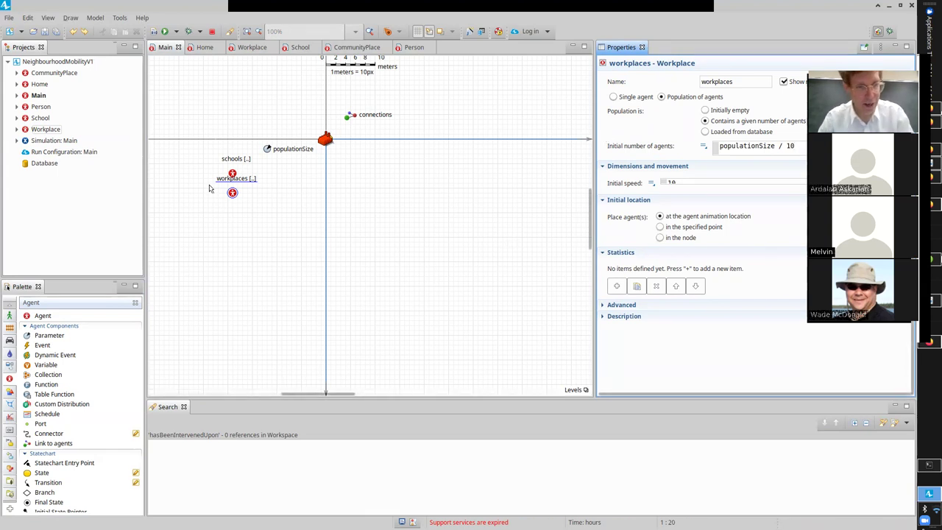
Step: Move the workplaces and schools labels to the left of their agent symbols in Main
{"action": "left_click_drag", "start_coordinate": [228, 186], "coordinate": [199, 198]}
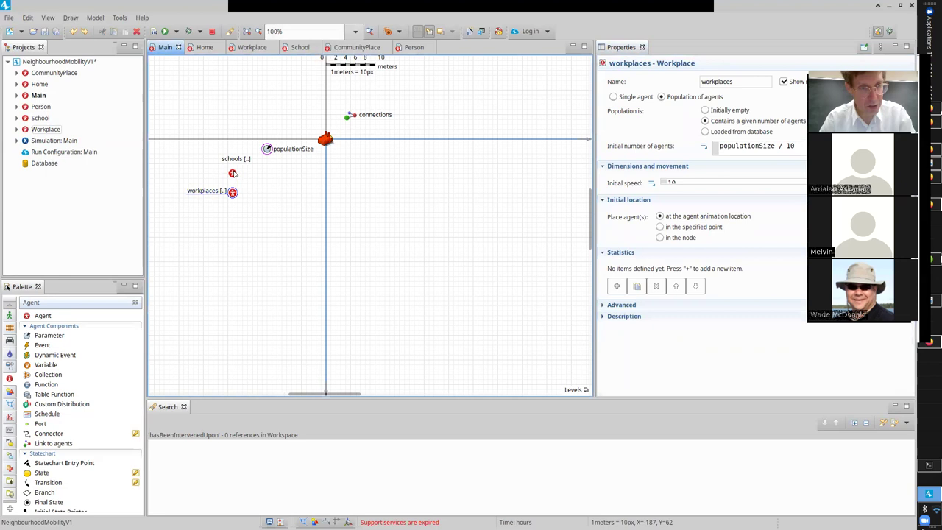
{"action": "left_click_drag", "start_coordinate": [230, 165], "coordinate": [204, 179]}
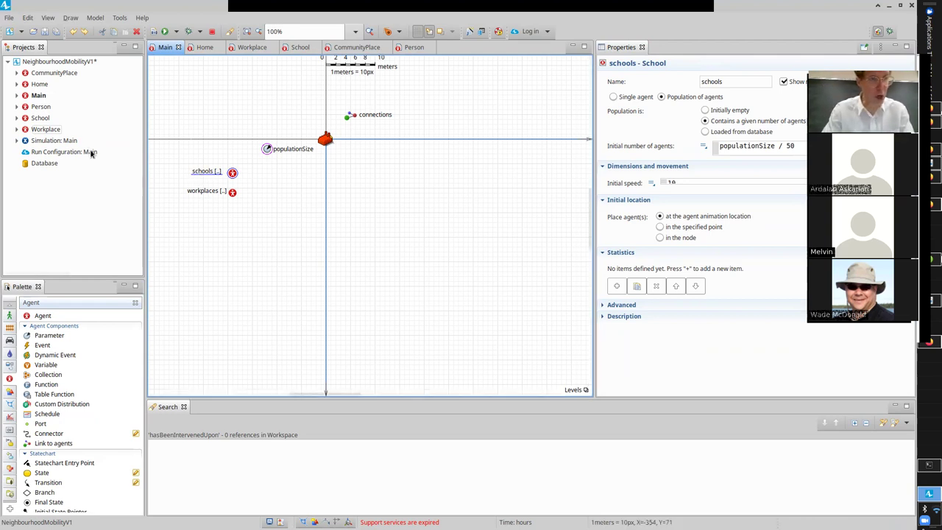
Step: Add the Home agent type to Main below workplaces as a population of agents named homes, with its label beside the symbol
{"action": "left_click_drag", "start_coordinate": [33, 87], "coordinate": [232, 214]}
{"action": "type", "text": "s"}
{"action": "key", "text": "Return"}
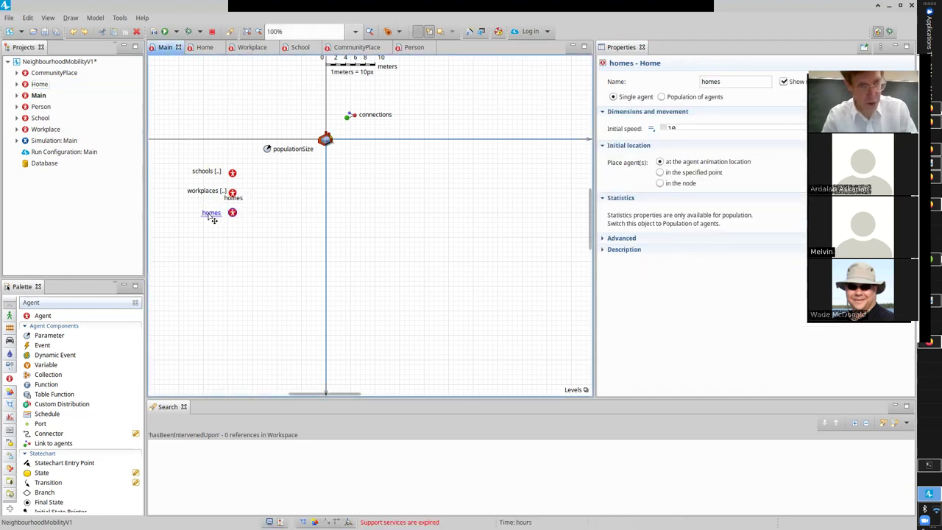
{"action": "left_click", "coordinate": [661, 98]}
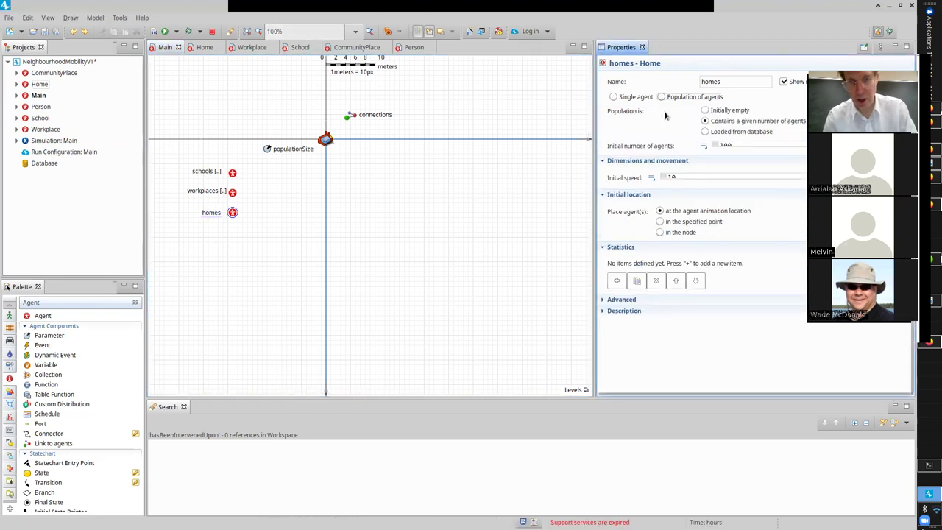
Step: Set the initial number of agents in the homes population to populationSize / 5 and save the model
{"action": "double_click", "coordinate": [750, 146]}
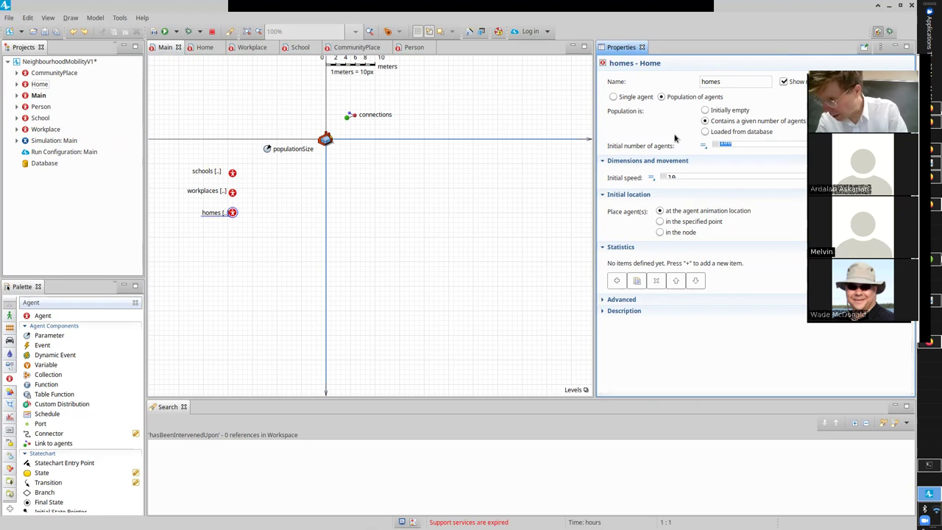
{"action": "type", "text": "popu"}
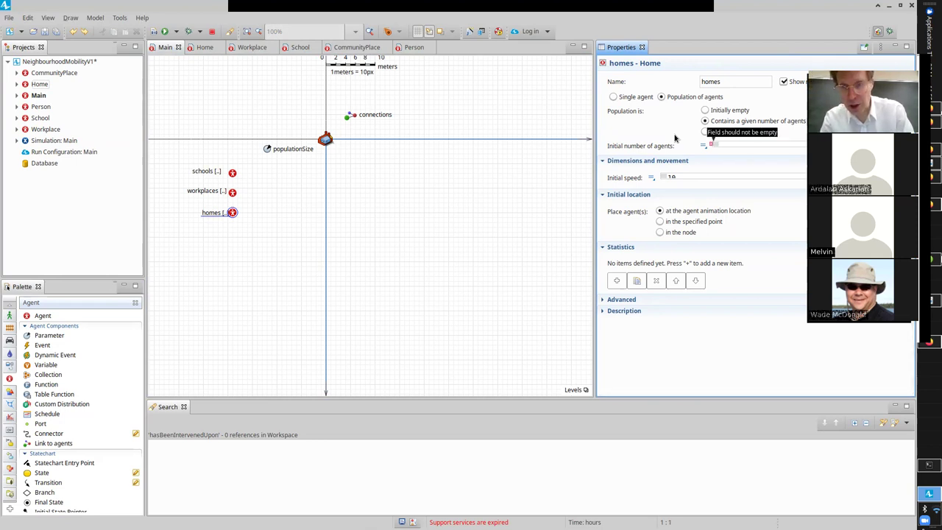
{"action": "type", "text": "lation"}
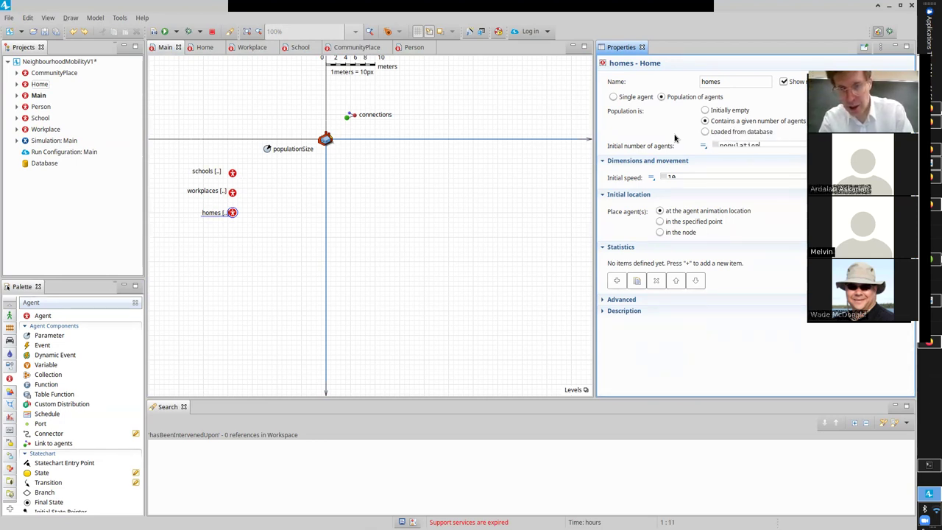
{"action": "type", "text": "Size /"}
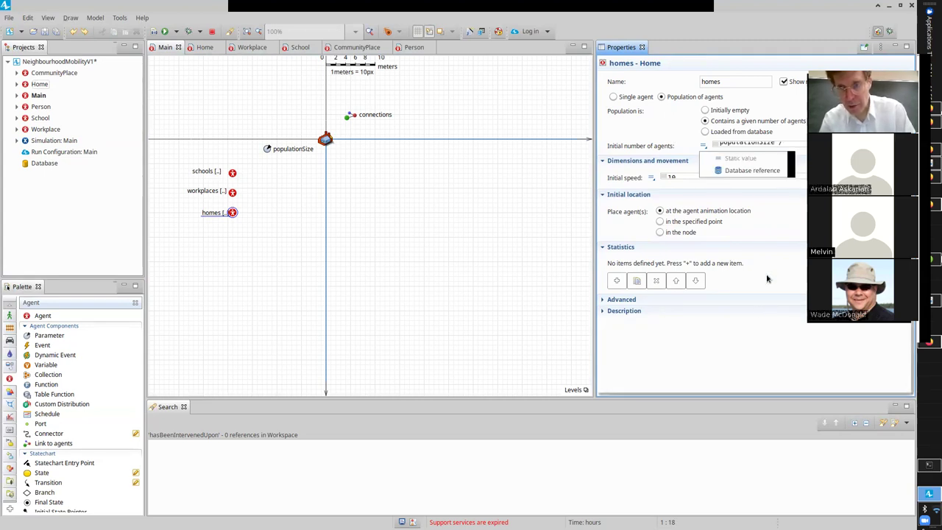
{"action": "left_click", "coordinate": [803, 145]}
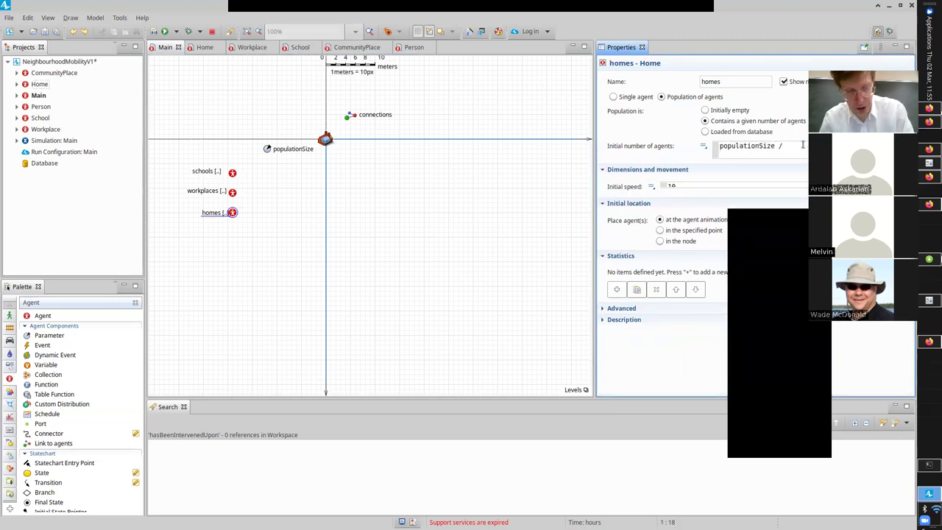
{"action": "key", "text": "ctrl+s"}
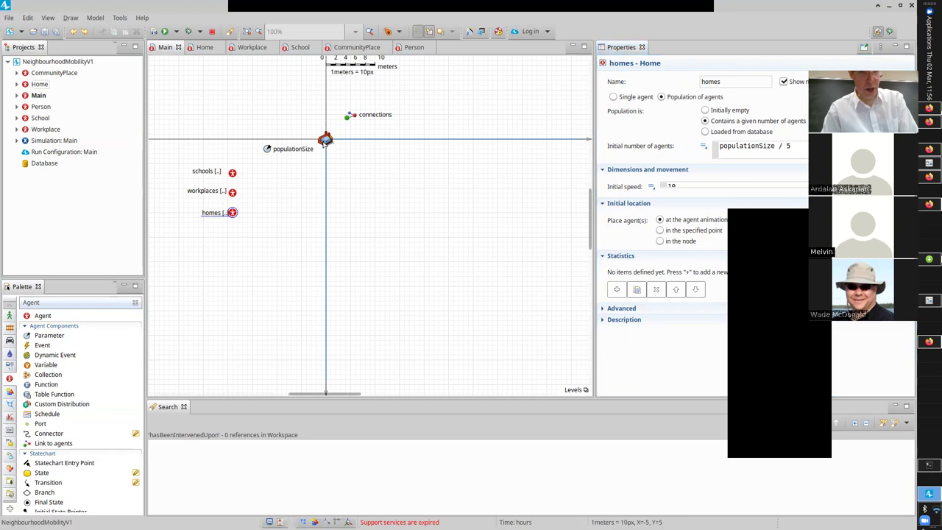
Step: Inspect the properties of the homes presentation at Main's origin and of the homes population
{"action": "left_click", "coordinate": [325, 141]}
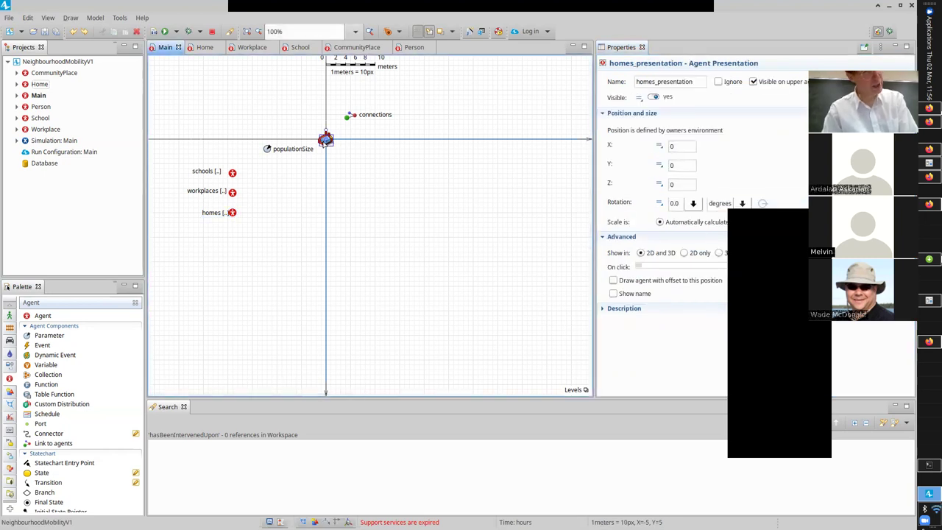
{"action": "mouse_move", "coordinate": [325, 141]}
{"action": "left_mouse_down"}
{"action": "mouse_move", "coordinate": [360, 143]}
{"action": "mouse_move", "coordinate": [326, 140]}
{"action": "left_mouse_up"}
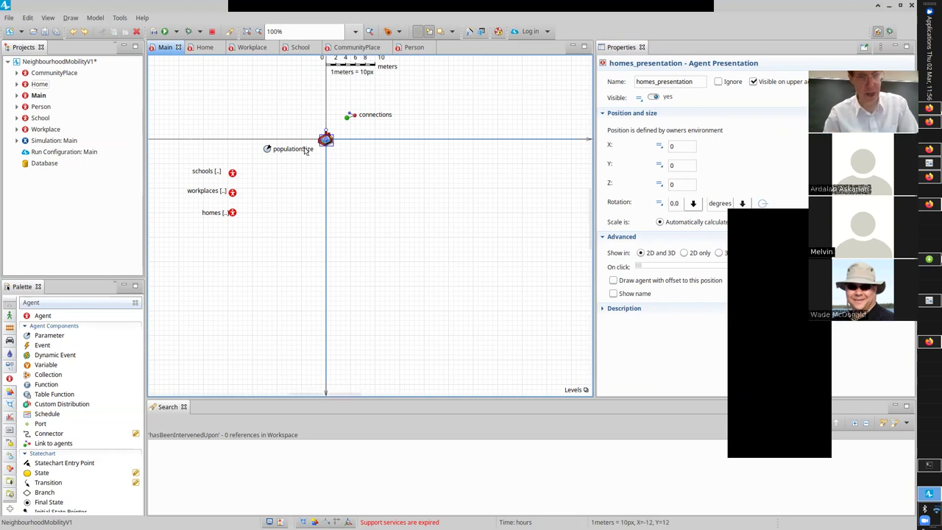
{"action": "left_click", "coordinate": [212, 214]}
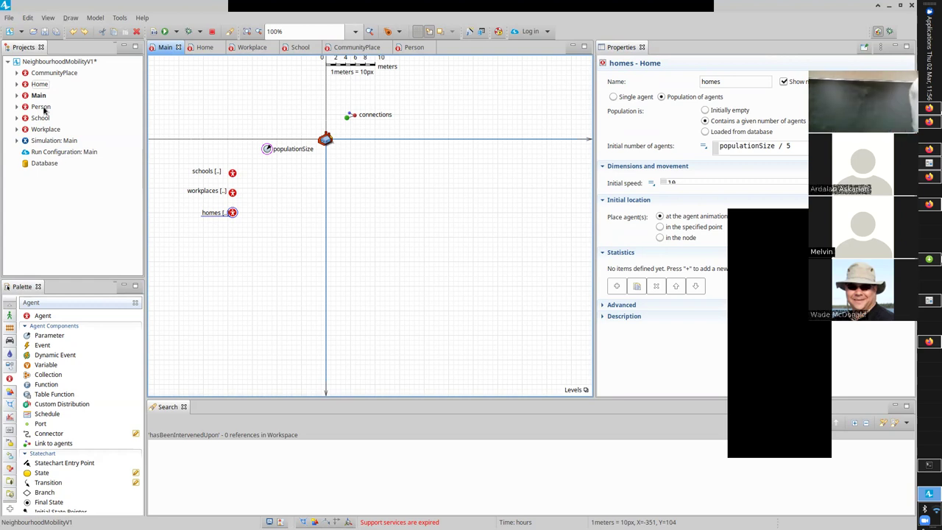
Step: Add the Person agent type to Main below homes, name it population, and move its label beside the symbol
{"action": "left_click_drag", "start_coordinate": [43, 110], "coordinate": [231, 236]}
{"action": "double_click", "coordinate": [234, 218]}
{"action": "type", "text": "populations"}
{"action": "key", "text": "Return"}
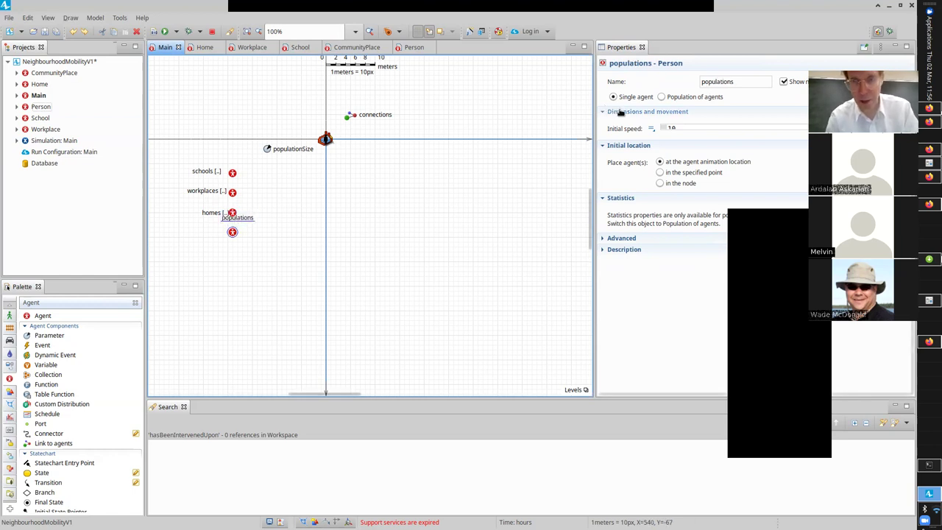
{"action": "left_click", "coordinate": [739, 82]}
{"action": "key", "text": "BackSpace"}
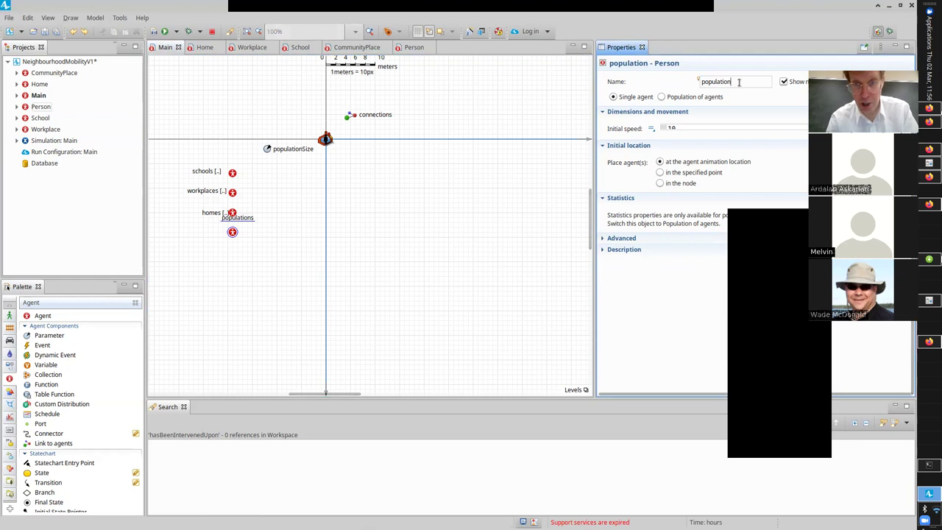
{"action": "left_click", "coordinate": [239, 223]}
{"action": "left_click_drag", "start_coordinate": [239, 224], "coordinate": [213, 235]}
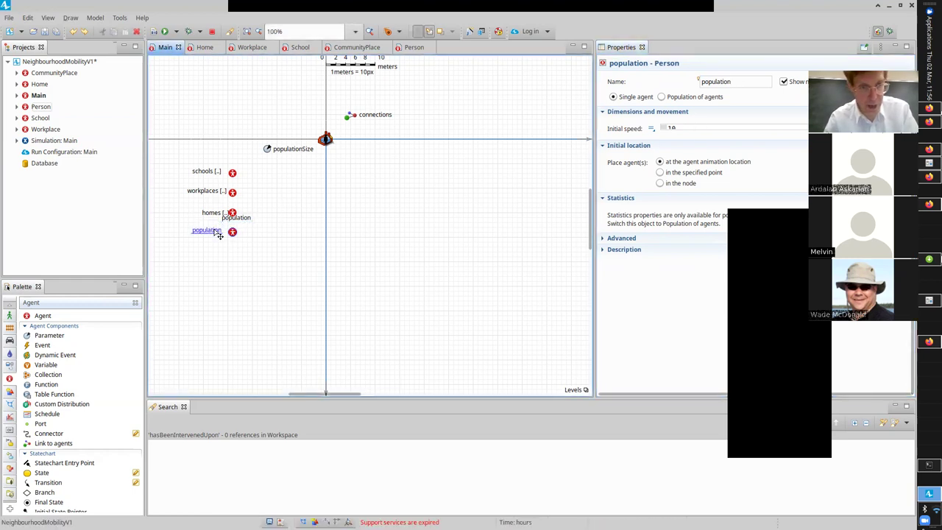
Step: Make the Person element a population of agents and shift its label clear of the agent symbol
{"action": "left_click", "coordinate": [680, 100]}
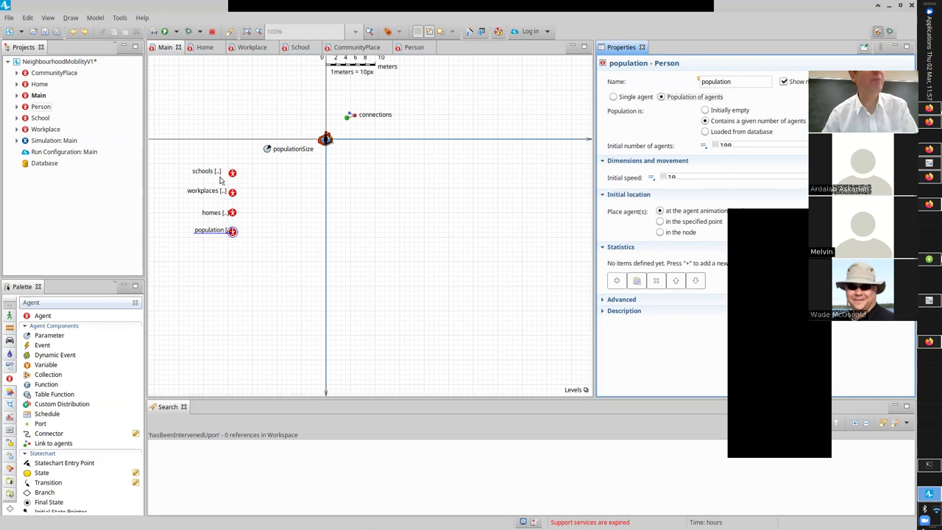
{"action": "left_click", "coordinate": [614, 97]}
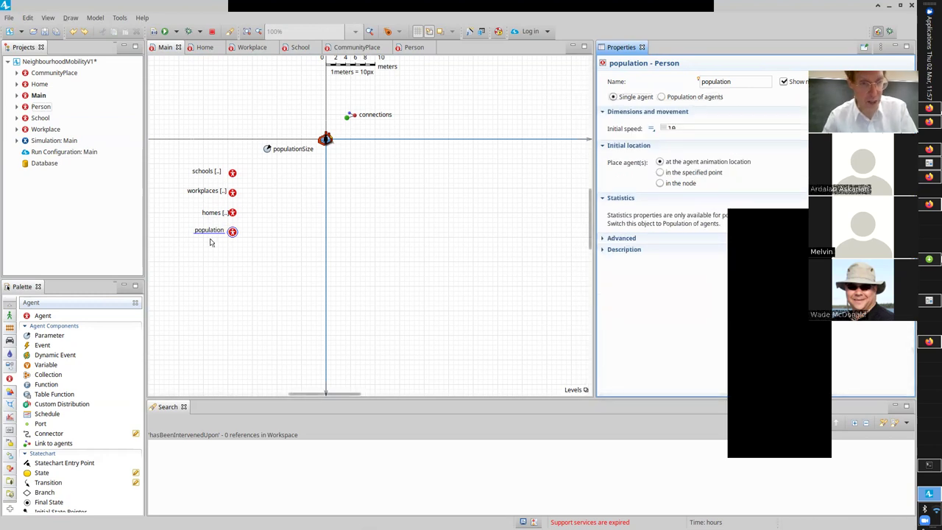
{"action": "left_click_drag", "start_coordinate": [210, 241], "coordinate": [200, 244]}
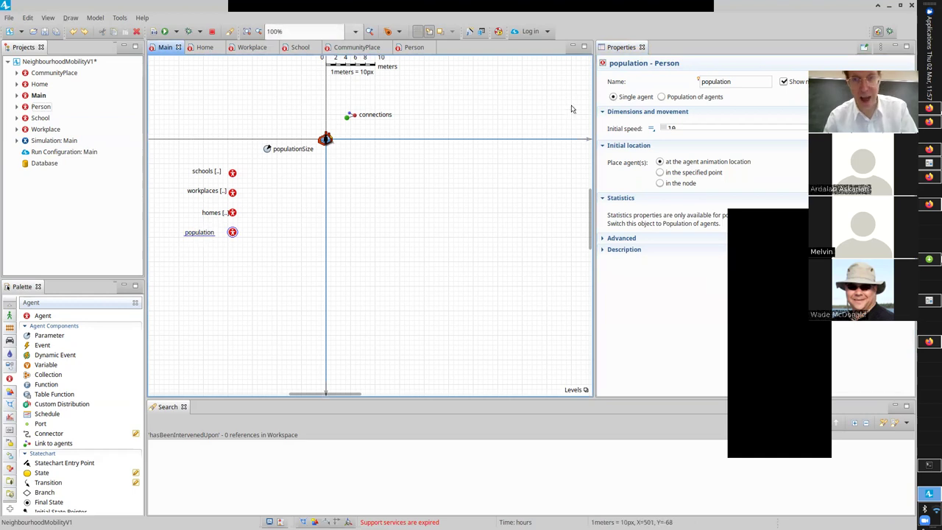
{"action": "left_click", "coordinate": [669, 99]}
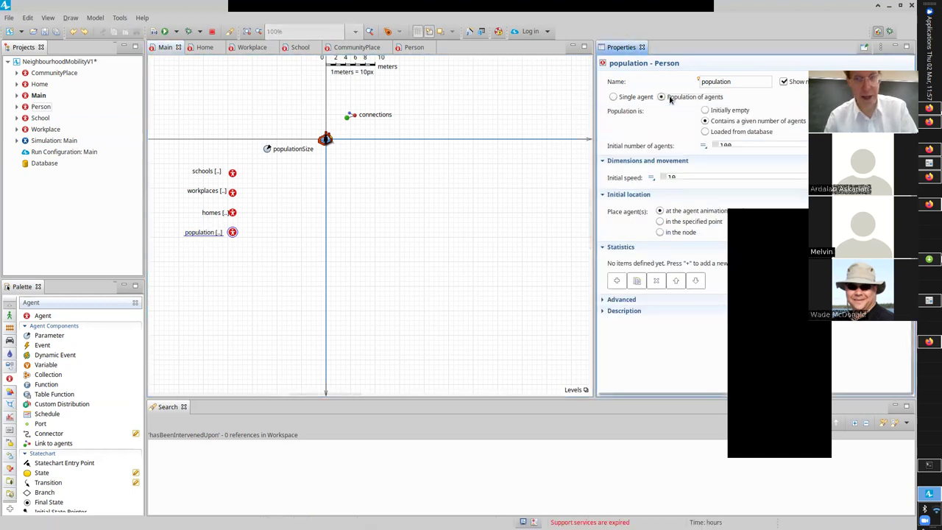
Step: Set the initial number of agents in the Person population to populationSize and save the model
{"action": "left_click", "coordinate": [743, 146]}
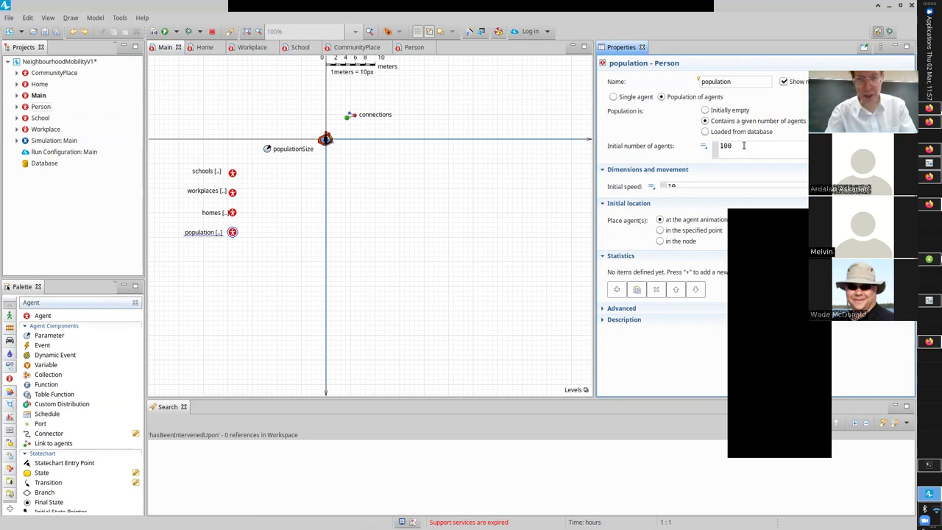
{"action": "double_click", "coordinate": [743, 145]}
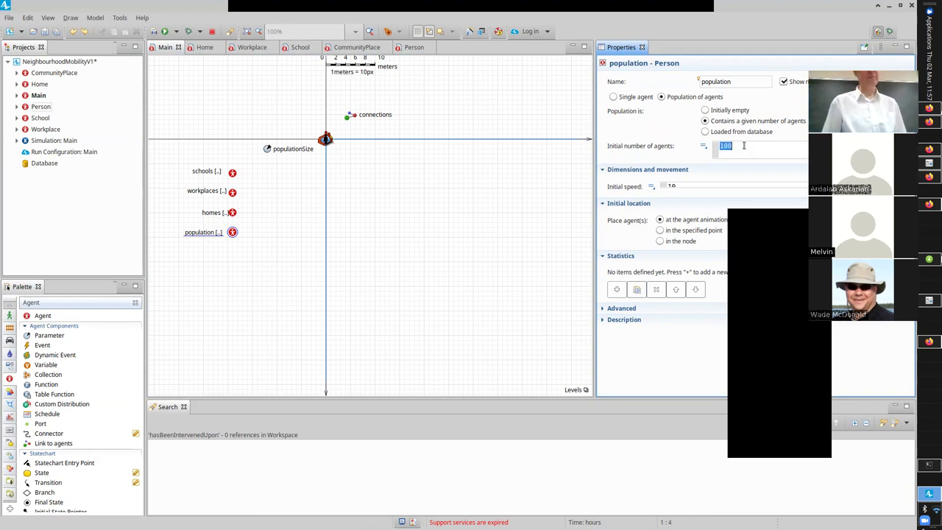
{"action": "type", "text": "popu"}
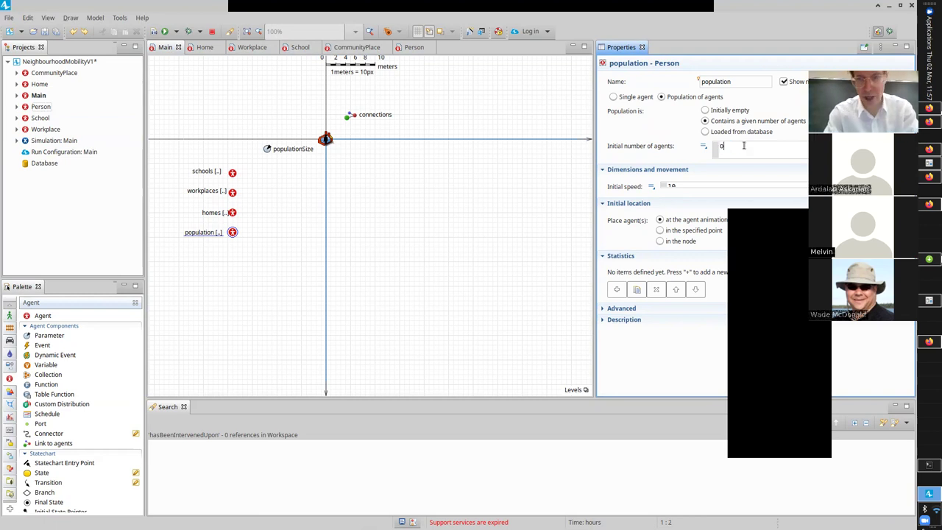
{"action": "key", "text": "BackSpace"}
{"action": "key", "text": "BackSpace"}
{"action": "key", "text": "BackSpace"}
{"action": "key", "text": "BackSpace"}
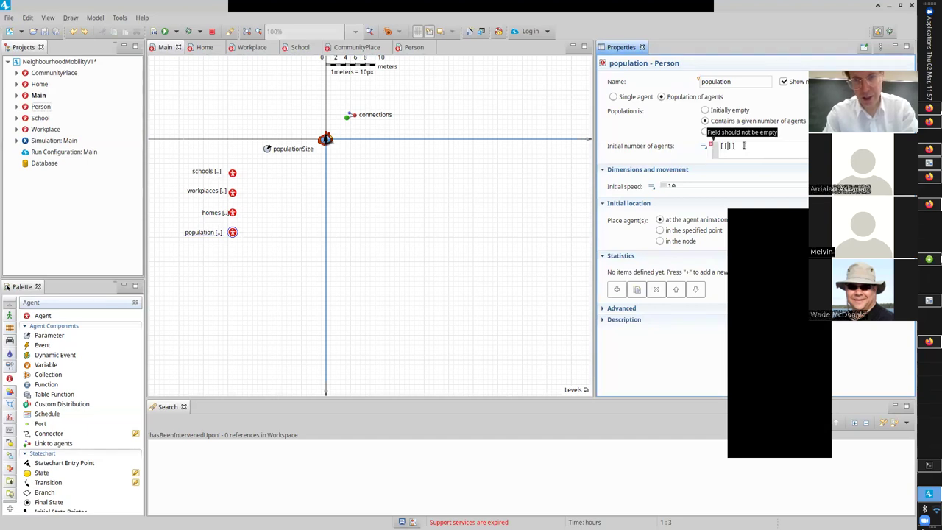
{"action": "type", "text": "populationSize"}
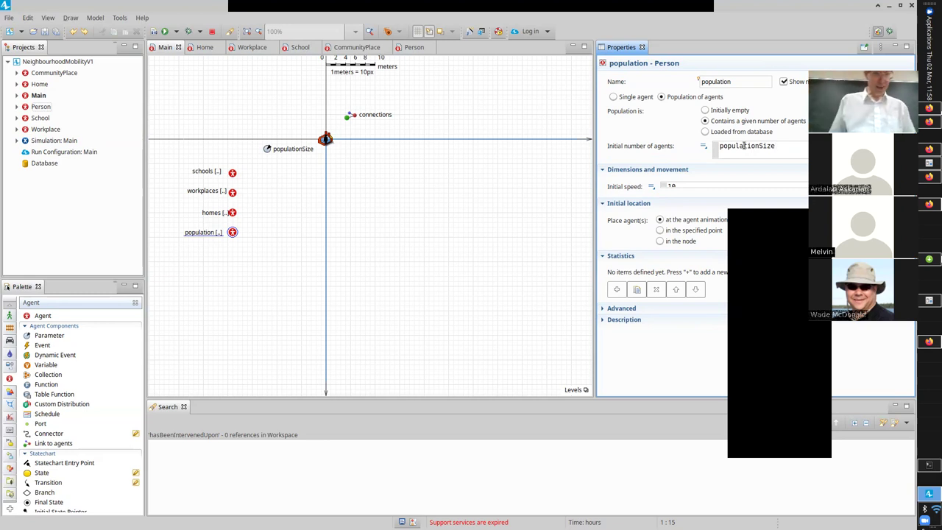
Step: Add the CommunityPlace agent type to Main below population as a population of agents named communityPlaces, with its label beside the symbol
{"action": "scroll", "coordinate": [286, 155], "scroll_direction": "down", "scroll_amount": 3}
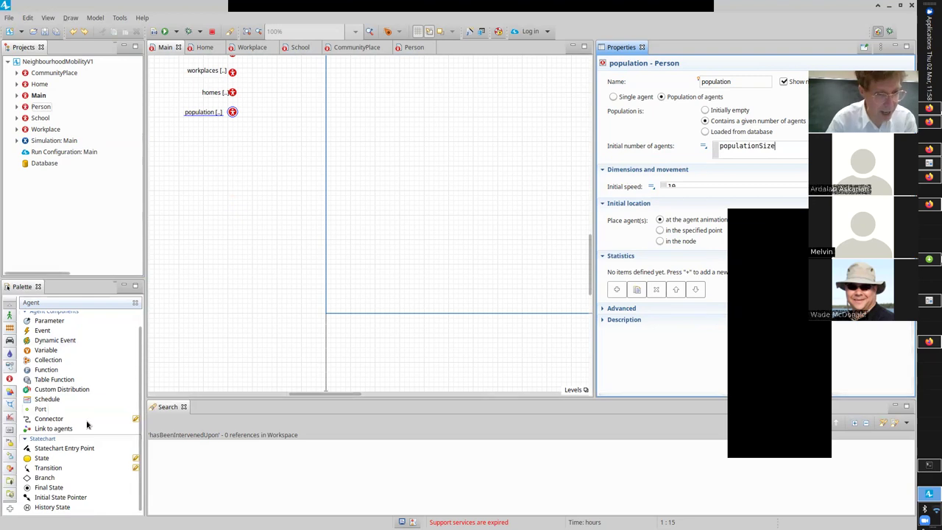
{"action": "scroll", "coordinate": [137, 400], "scroll_direction": "up", "scroll_amount": 1}
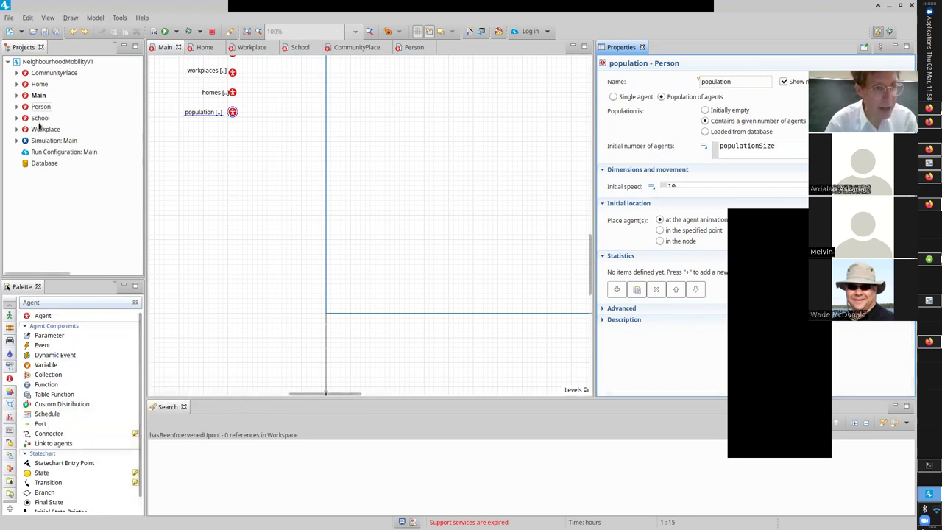
{"action": "left_click_drag", "start_coordinate": [30, 73], "coordinate": [233, 140]}
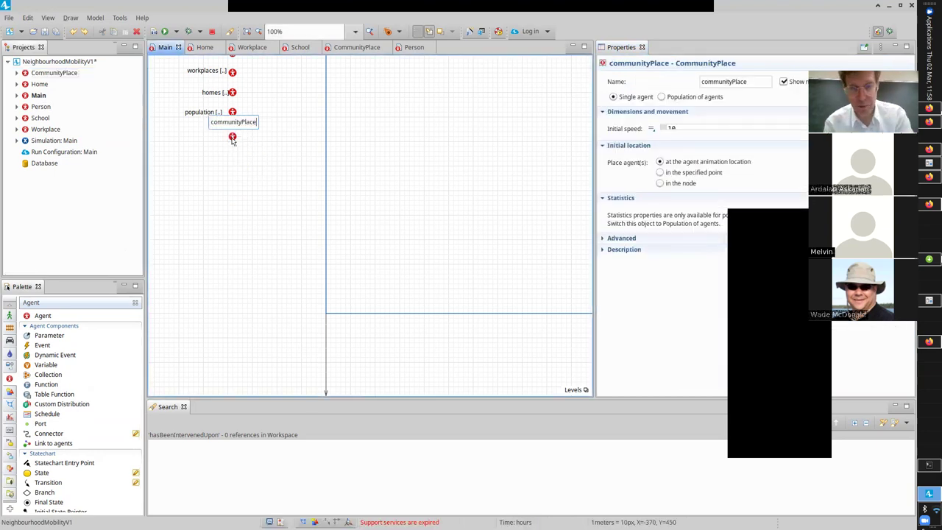
{"action": "type", "text": "s"}
{"action": "key", "text": "Return"}
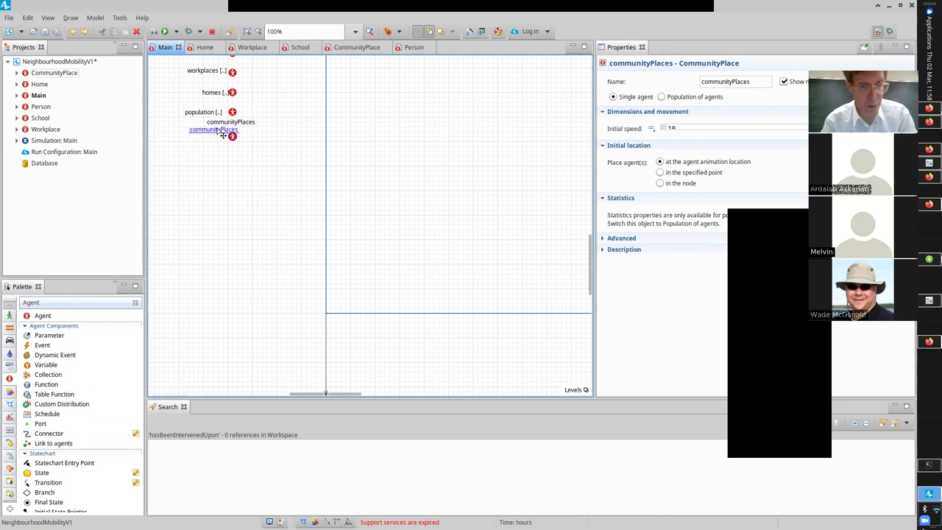
{"action": "left_click", "coordinate": [662, 96]}
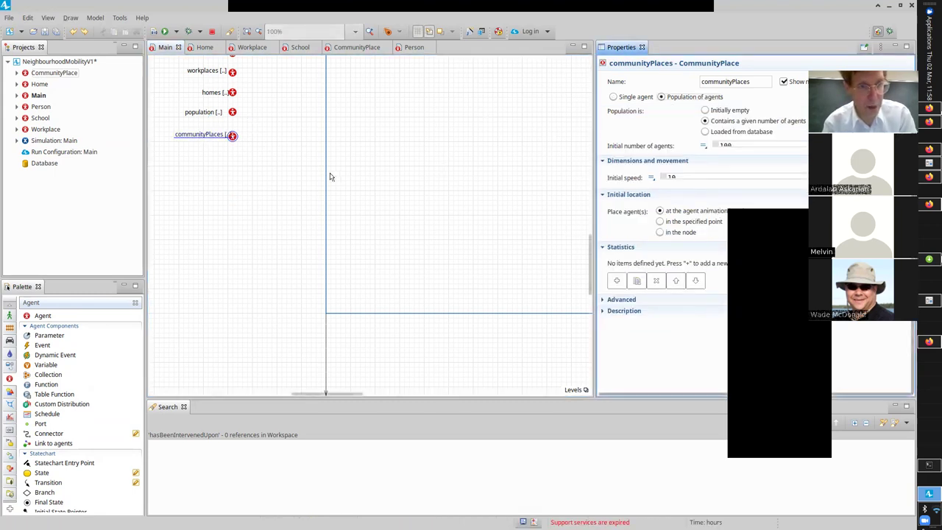
Step: Set the initial number of agents in the communityPlaces population to populationSize / 2 and save the model
{"action": "double_click", "coordinate": [744, 144]}
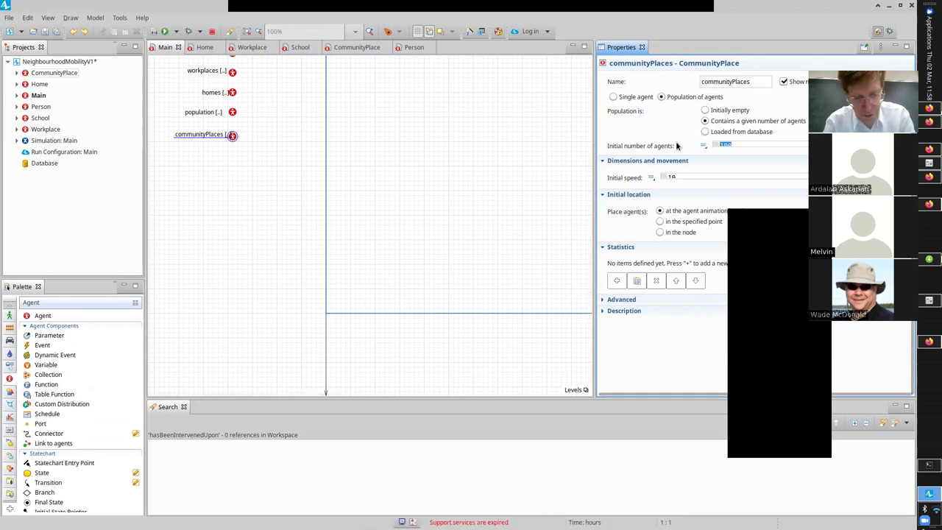
{"action": "type", "text": "populationSize /"}
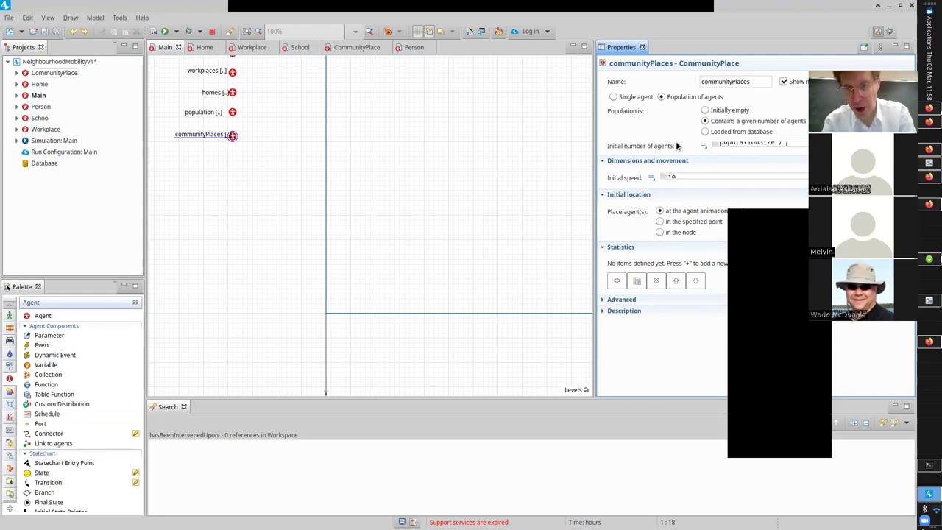
{"action": "type", "text": "2"}
{"action": "key", "text": "ctrl+s"}
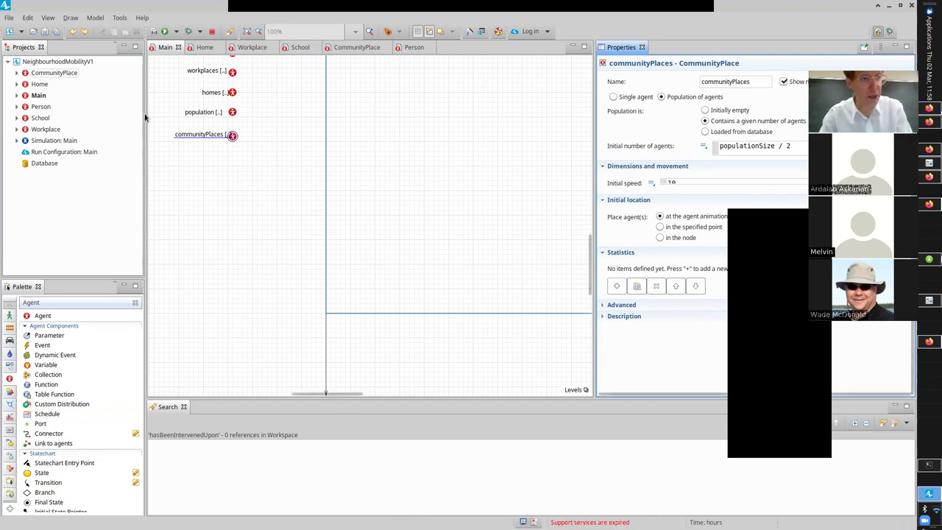
Step: Set the layout type in Main's space and network settings to Random and save the model
{"action": "left_click", "coordinate": [39, 96]}
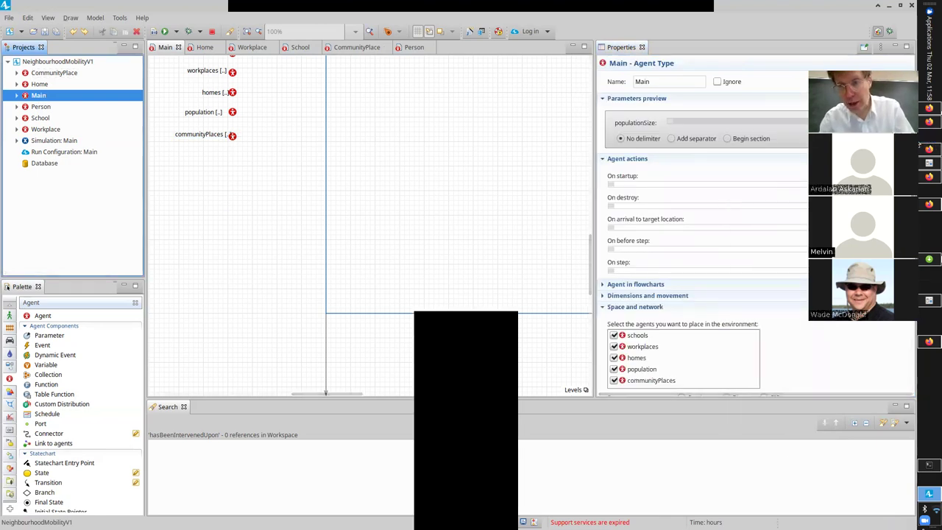
{"action": "scroll", "coordinate": [706, 221], "scroll_direction": "down", "scroll_amount": 5}
{"action": "left_click_drag", "start_coordinate": [920, 223], "coordinate": [918, 352]}
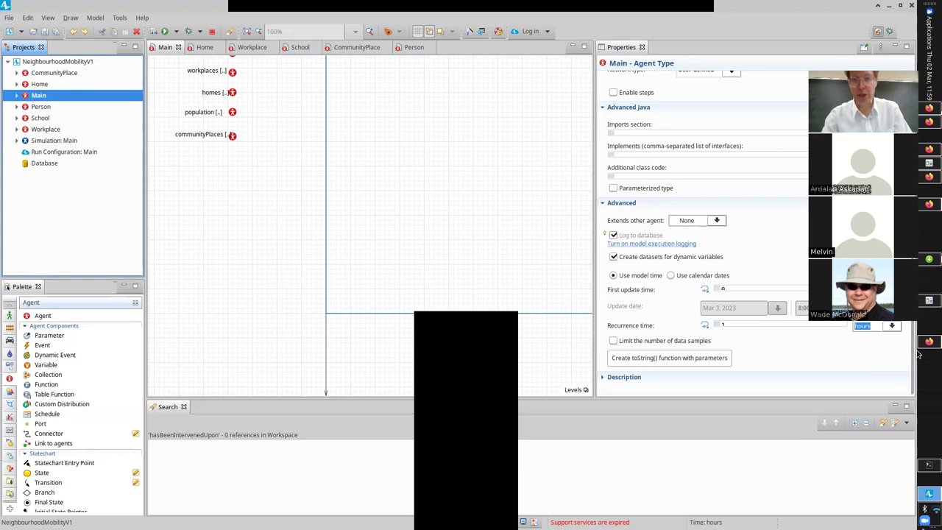
{"action": "scroll", "coordinate": [751, 235], "scroll_direction": "up", "scroll_amount": 8}
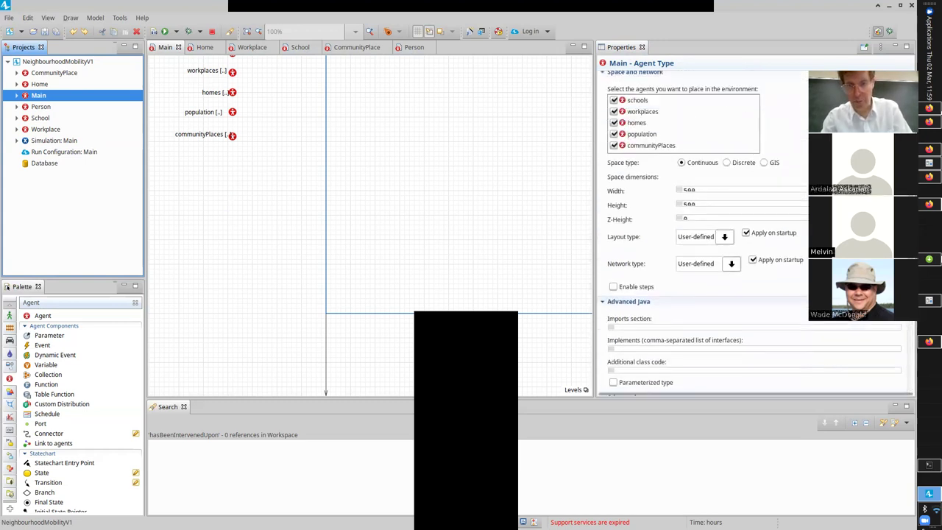
{"action": "scroll", "coordinate": [683, 169], "scroll_direction": "up", "scroll_amount": 1}
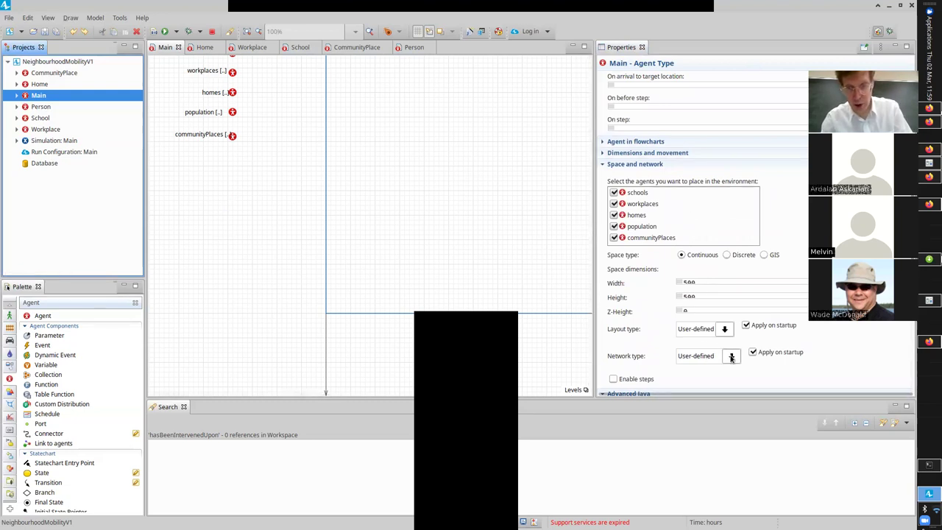
{"action": "left_click", "coordinate": [725, 331]}
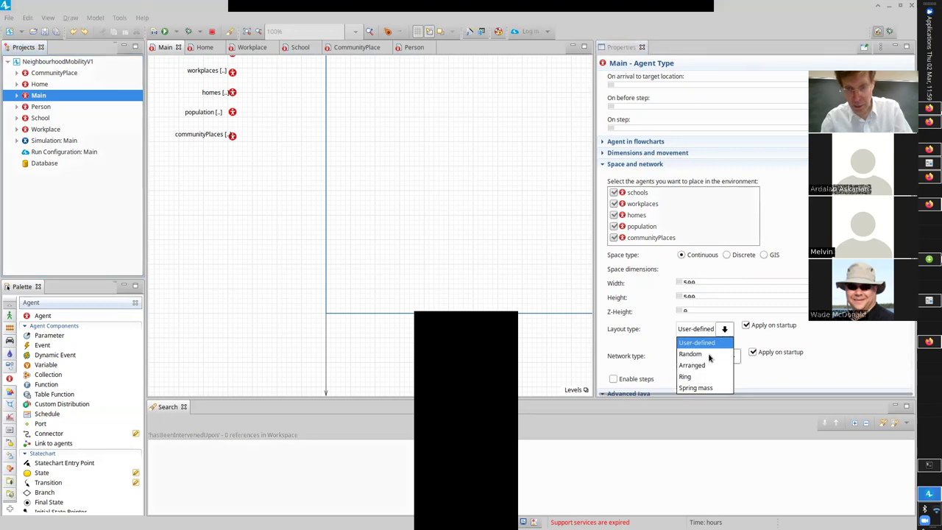
{"action": "left_click", "coordinate": [711, 353]}
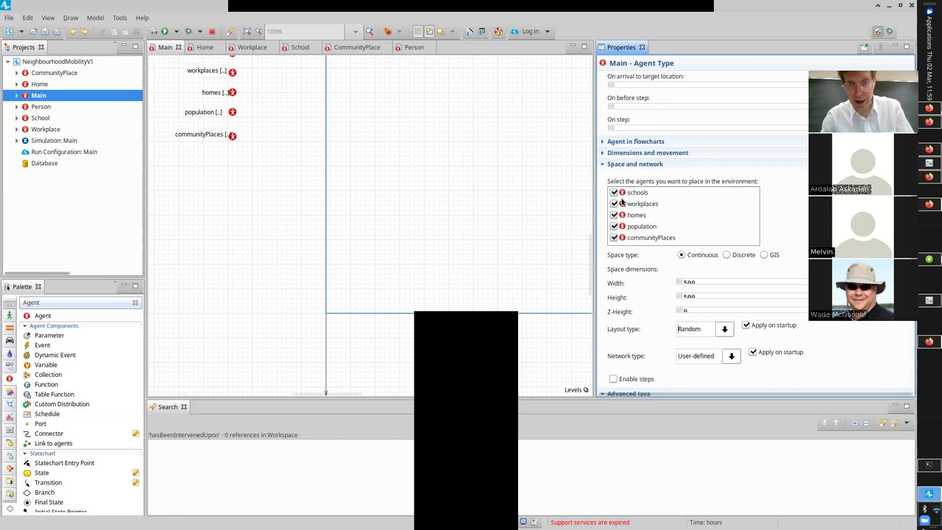
{"action": "scroll", "coordinate": [601, 172], "scroll_direction": "up", "scroll_amount": 1}
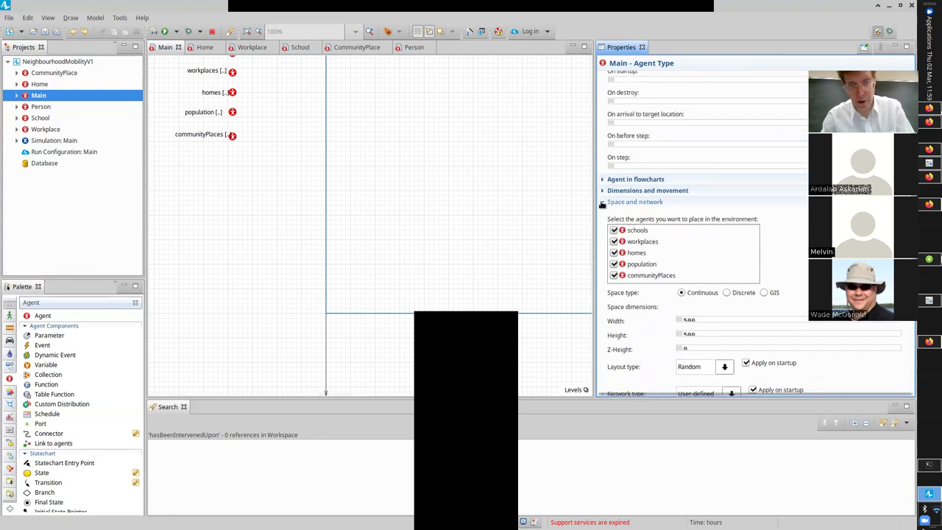
{"action": "left_click", "coordinate": [603, 202]}
{"action": "left_click", "coordinate": [602, 172]}
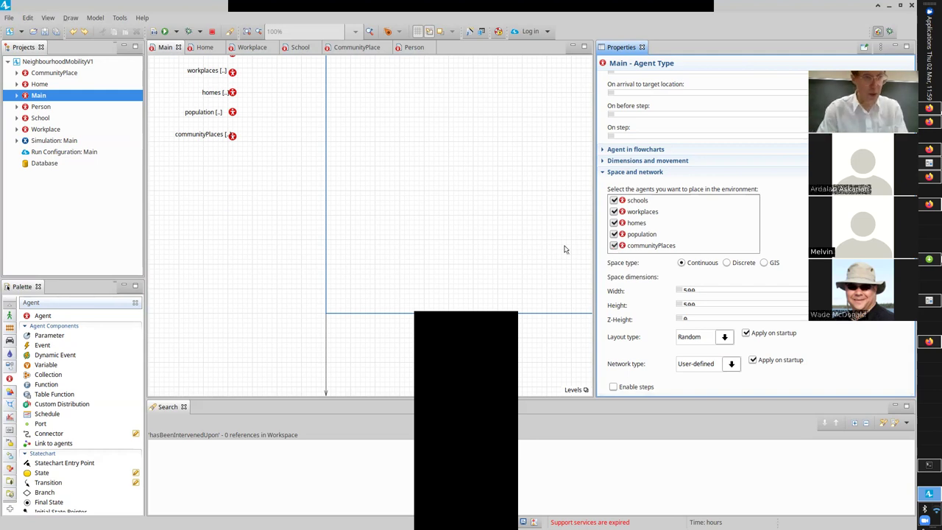
{"action": "left_click", "coordinate": [72, 62]}
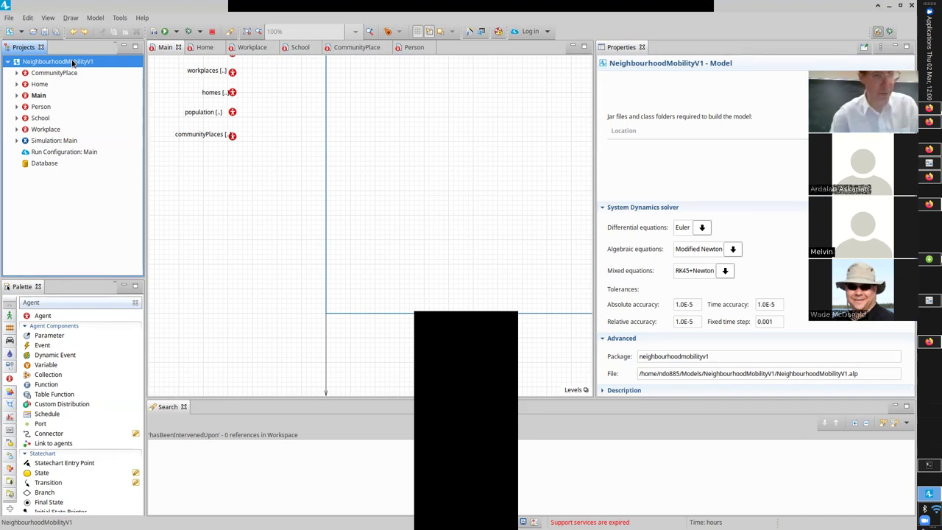
{"action": "key", "text": "ctrl+s"}
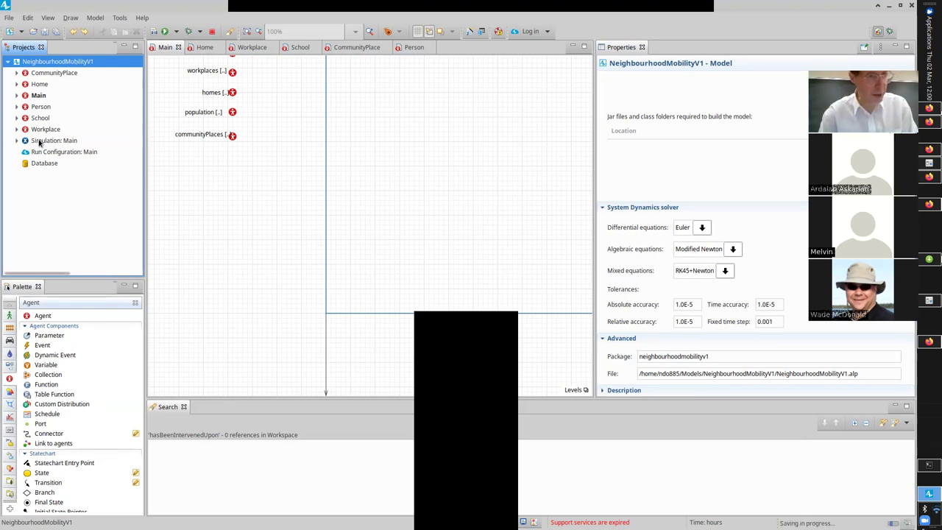
Step: Rename the Simulation experiment to Baseline
{"action": "right_click", "coordinate": [41, 142]}
{"action": "key", "text": "Escape"}
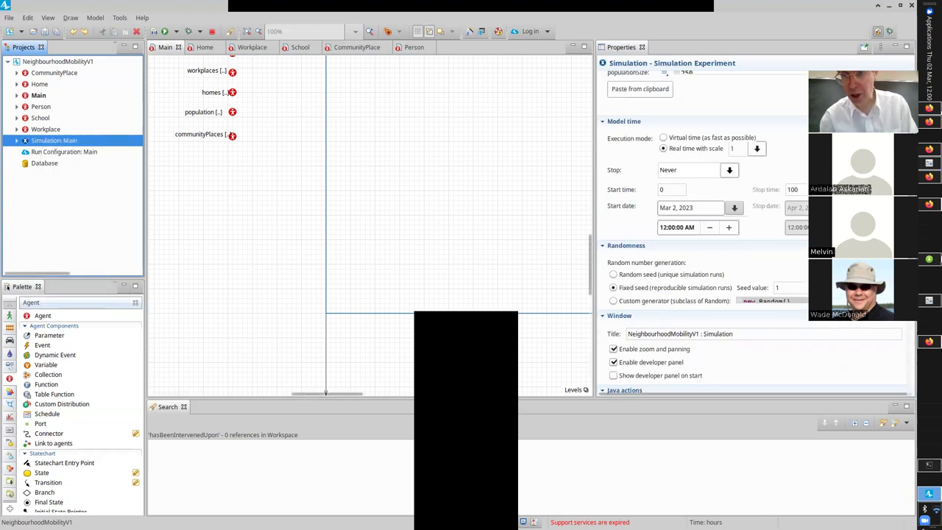
{"action": "scroll", "coordinate": [737, 85], "scroll_direction": "up", "scroll_amount": 3}
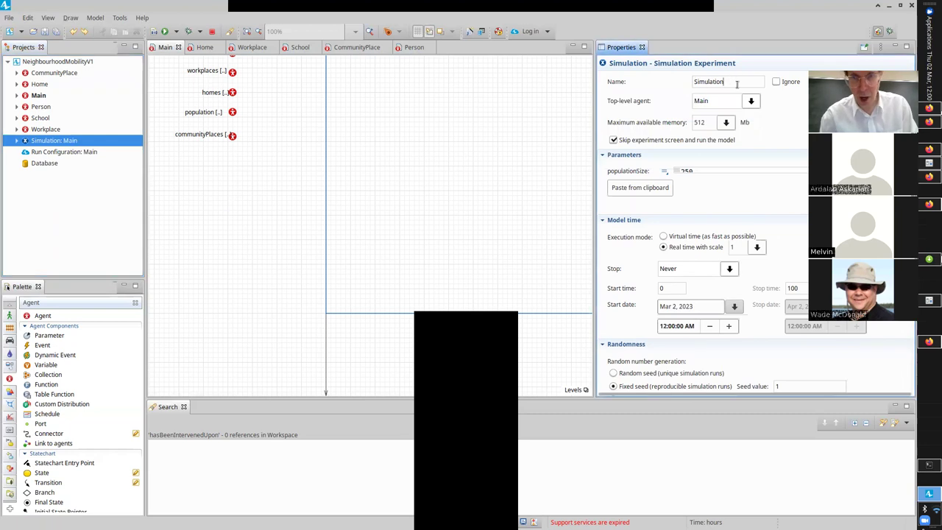
{"action": "left_click_drag", "start_coordinate": [737, 85], "coordinate": [627, 74]}
{"action": "type", "text": "base;om"}
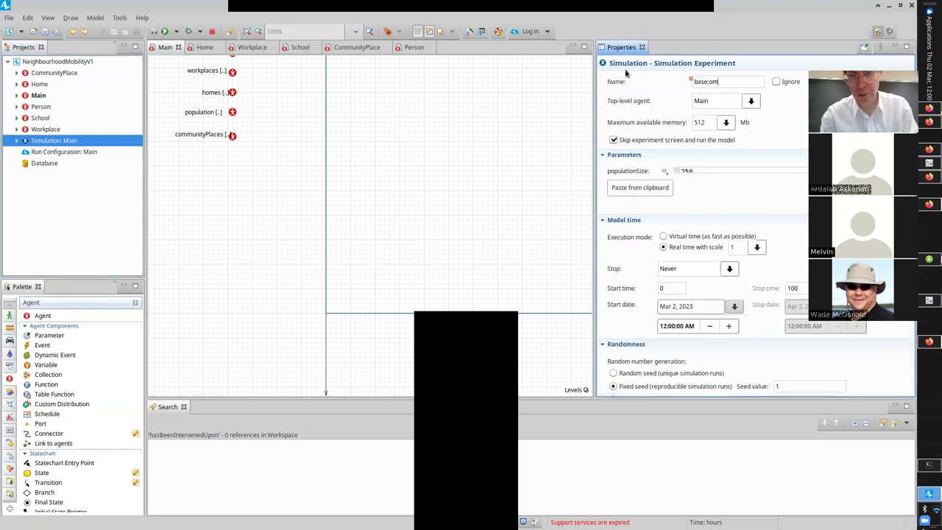
{"action": "key", "text": "BackSpace"}
{"action": "key", "text": "BackSpace"}
{"action": "key", "text": "BackSpace"}
{"action": "key", "text": "BackSpace"}
{"action": "key", "text": "BackSpace"}
{"action": "key", "text": "BackSpace"}
{"action": "key", "text": "BackSpace"}
{"action": "type", "text": "Baseome"}
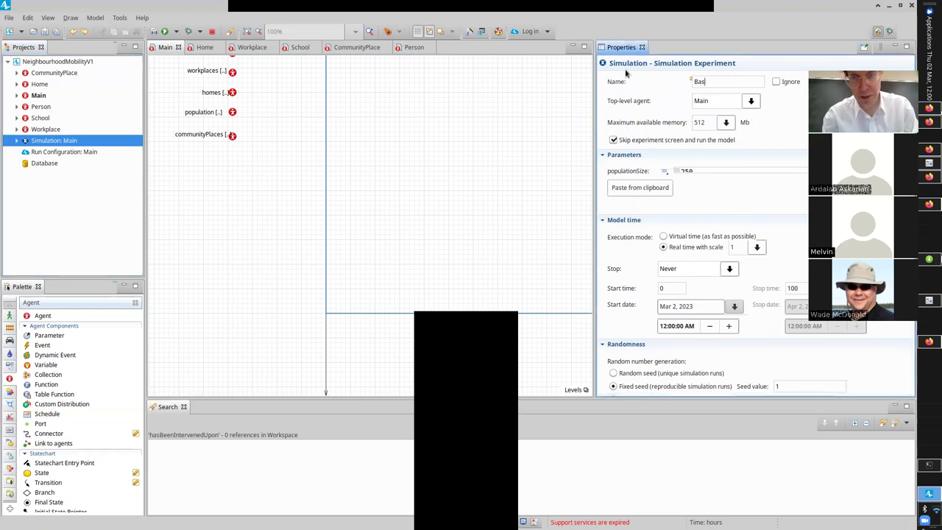
{"action": "key", "text": "BackSpace"}
{"action": "key", "text": "BackSpace"}
{"action": "key", "text": "BackSpace"}
{"action": "key", "text": "BackSpace"}
{"action": "type", "text": "eline"}
{"action": "key", "text": "Return"}
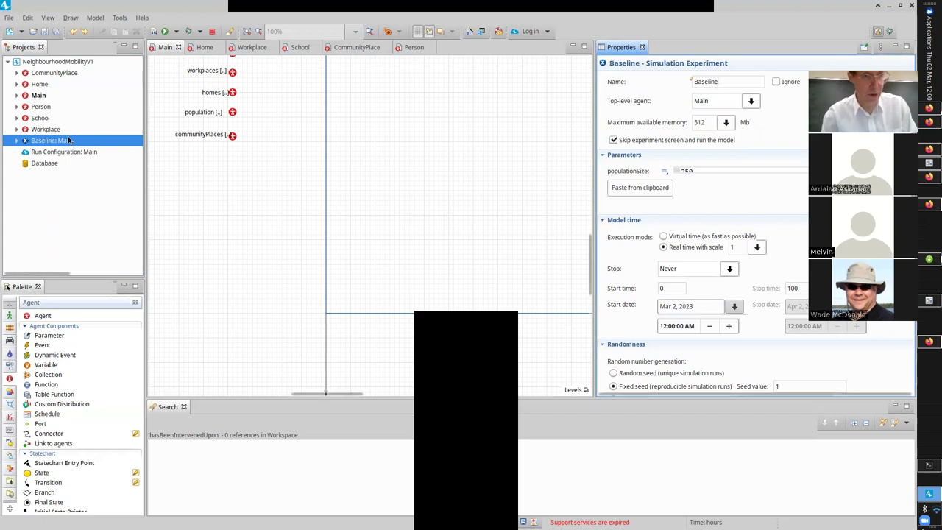
Step: Build the model and run the Baseline experiment to view the agent layout, closing the run window when done
{"action": "left_click", "coordinate": [154, 31]}
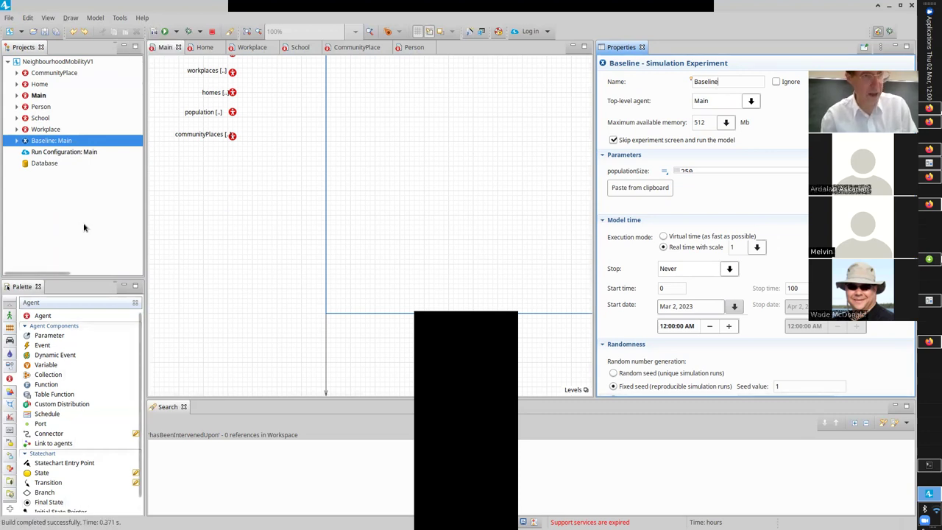
{"action": "right_click", "coordinate": [46, 144]}
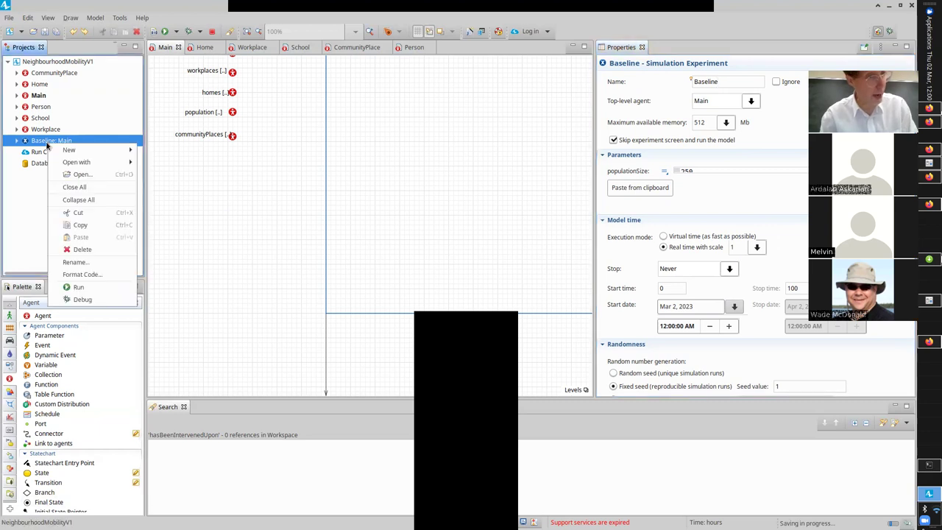
{"action": "left_click", "coordinate": [82, 287]}
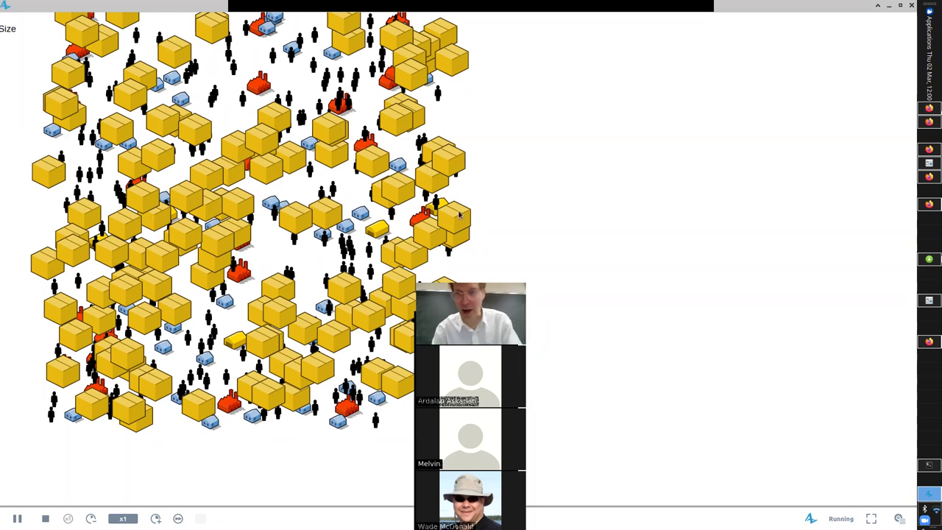
{"action": "left_click", "coordinate": [912, 6]}
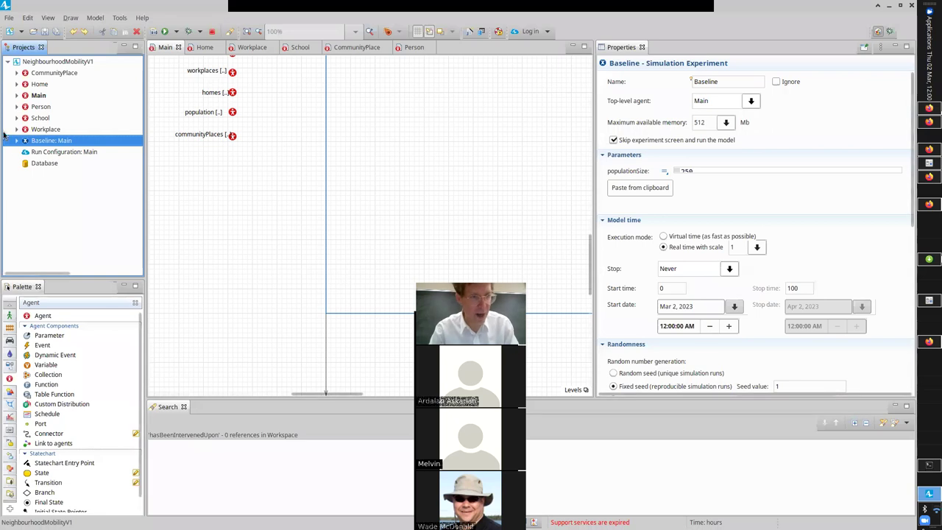
Step: Shrink the box figure in the CommunityPlace agent type to about half its size, keeping it at the origin, and save the model
{"action": "left_click", "coordinate": [37, 73]}
{"action": "double_click", "coordinate": [37, 73]}
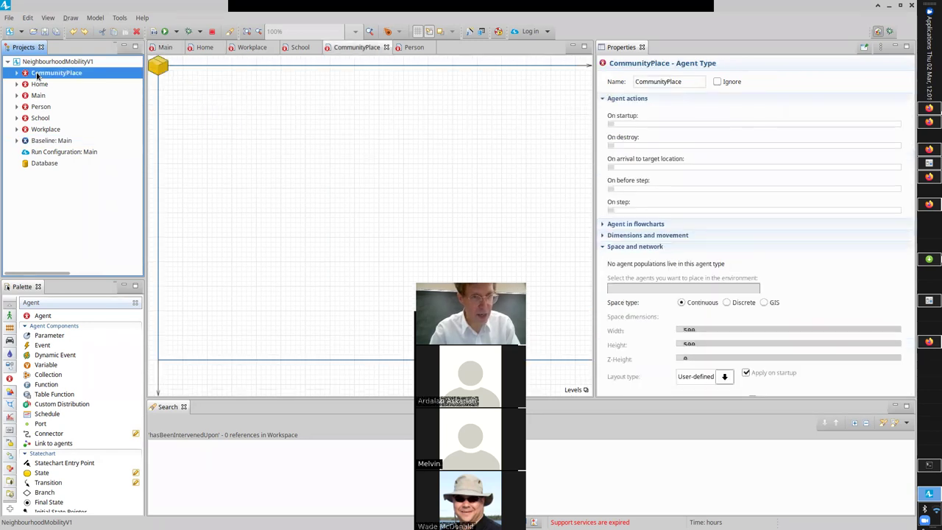
{"action": "left_click", "coordinate": [174, 80]}
{"action": "left_click", "coordinate": [157, 65]}
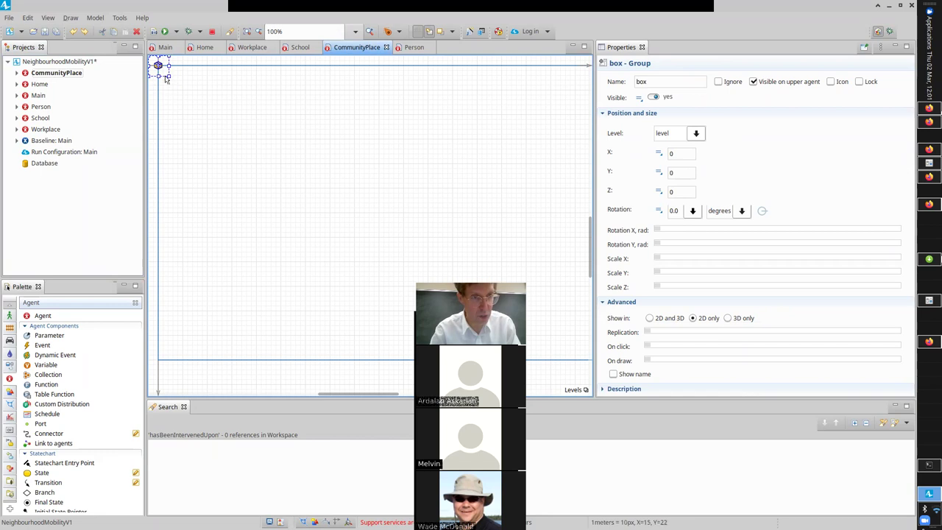
{"action": "key", "text": "ctrl+s"}
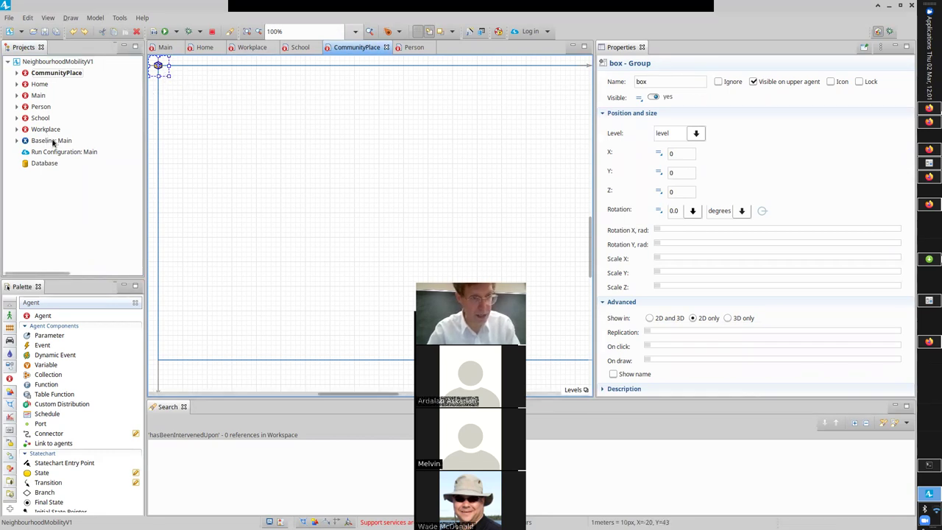
Step: Run the Baseline experiment again to check the community place boxes among the other agents, and close the run window
{"action": "right_click", "coordinate": [55, 140]}
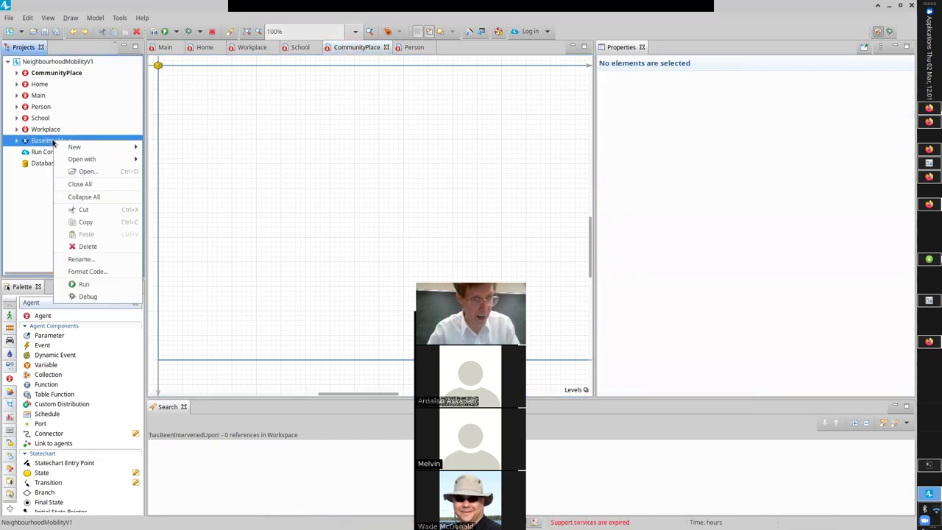
{"action": "left_click", "coordinate": [88, 284]}
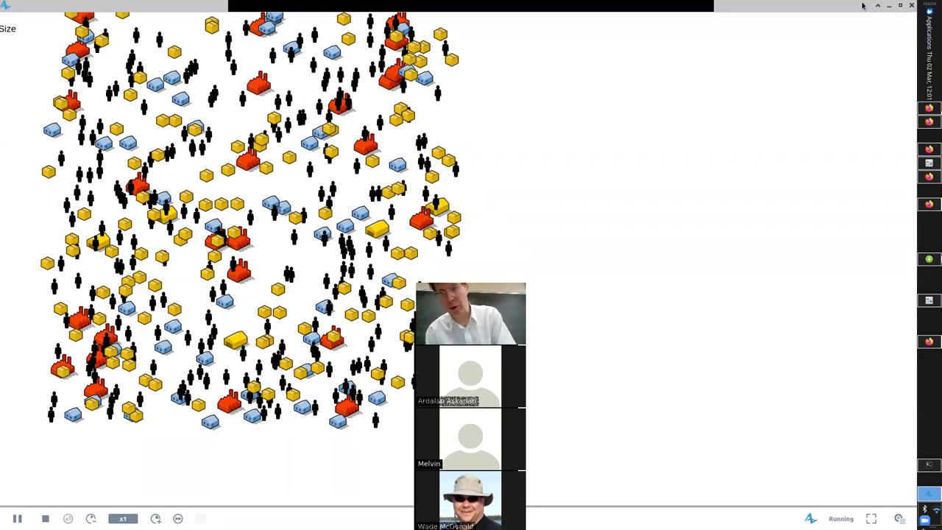
{"action": "left_click", "coordinate": [912, 6]}
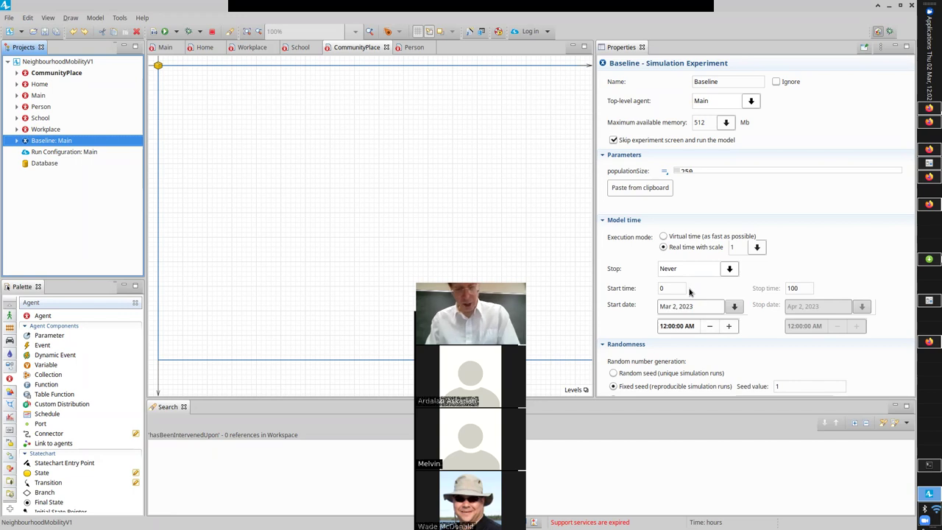
Step: Switch to the Canvas course page in Firefox and start adding a File item to the Models Built in Class module
{"action": "key", "text": "alt+Tab"}
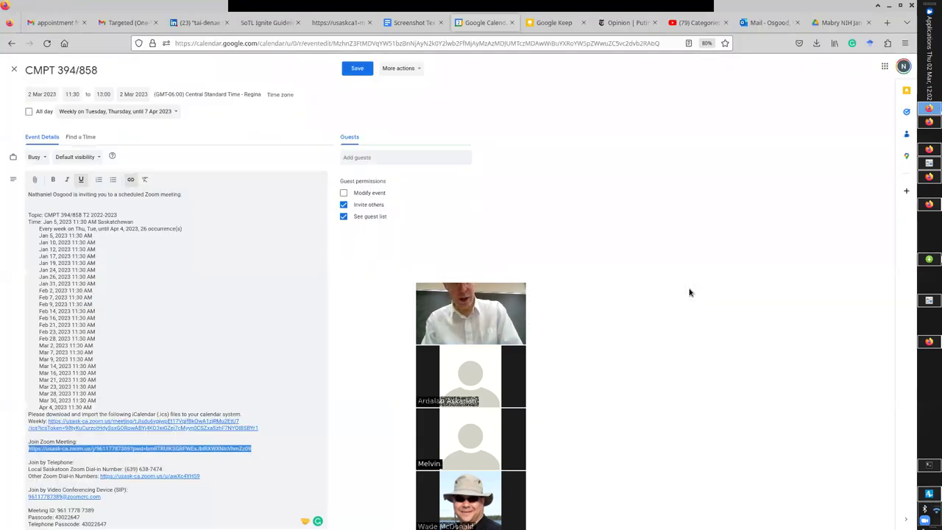
{"action": "key", "text": "alt+Tab"}
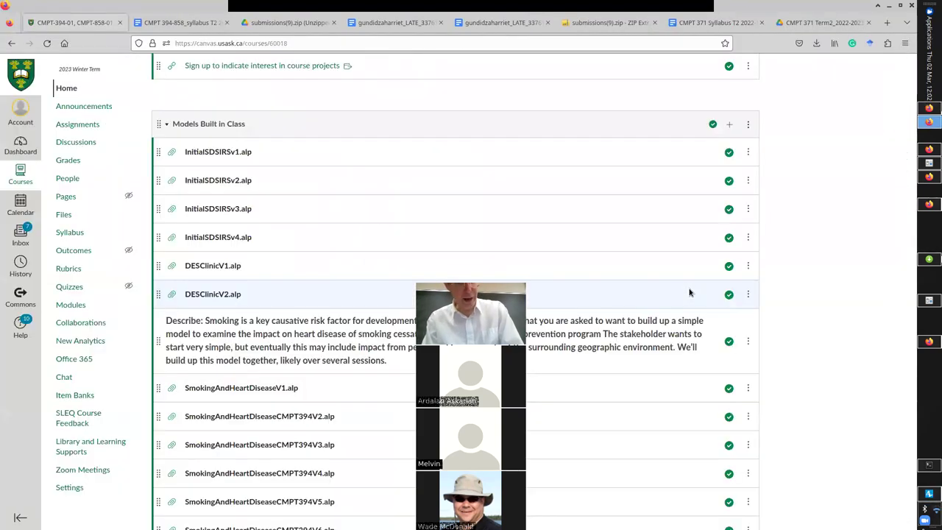
{"action": "left_click", "coordinate": [729, 126]}
{"action": "left_click", "coordinate": [345, 213]}
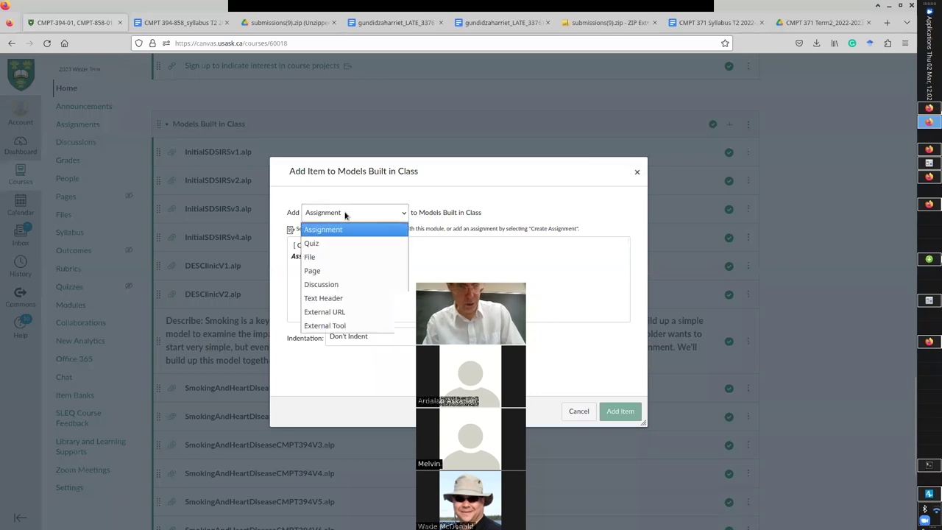
{"action": "left_click", "coordinate": [324, 256]}
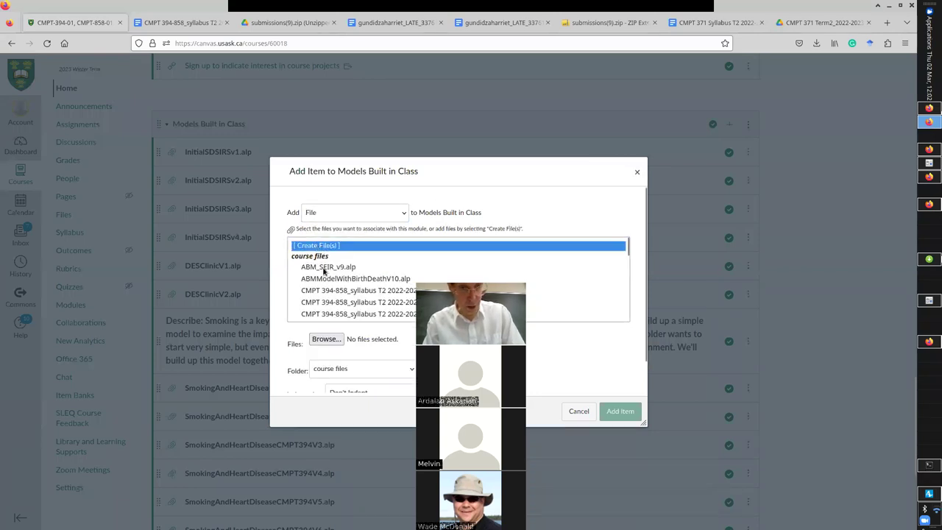
Step: Upload NeighbourhoodMobilityV1.alp from the NeighbourhoodMobilityV1 folder in Models and add it to the Models Built in Class module
{"action": "left_click", "coordinate": [325, 339]}
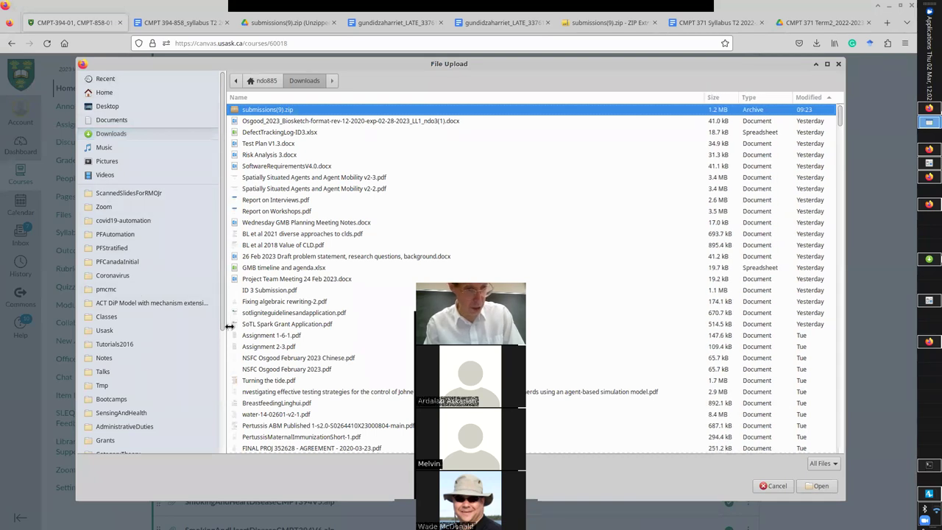
{"action": "left_click_drag", "start_coordinate": [222, 312], "coordinate": [219, 427]}
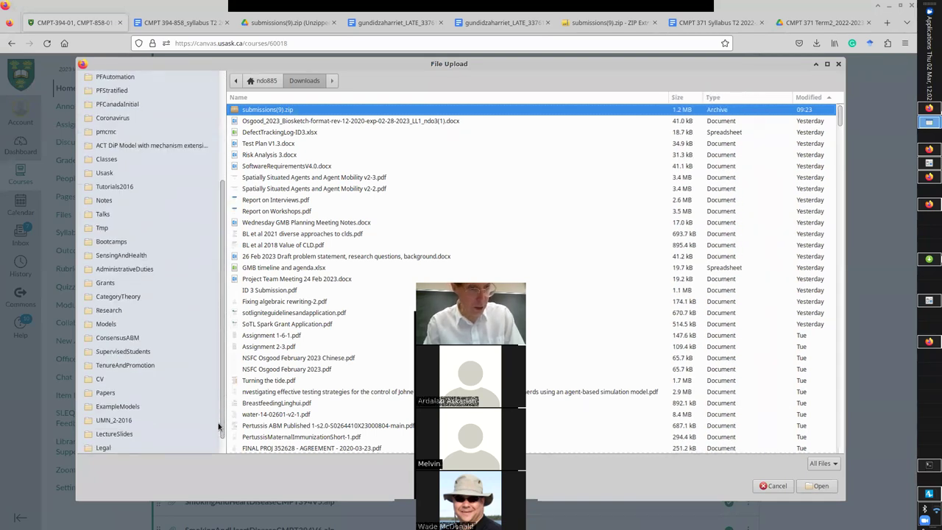
{"action": "left_click", "coordinate": [144, 330]}
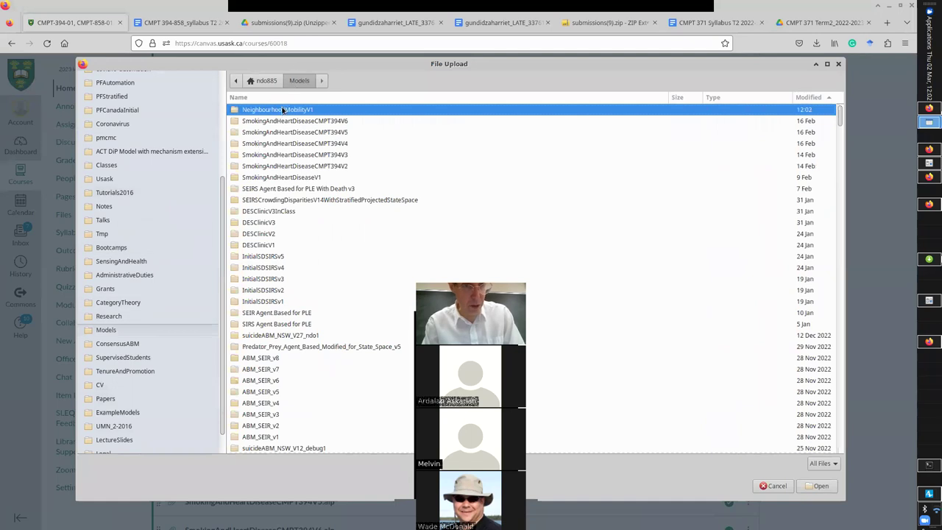
{"action": "left_click", "coordinate": [282, 97]}
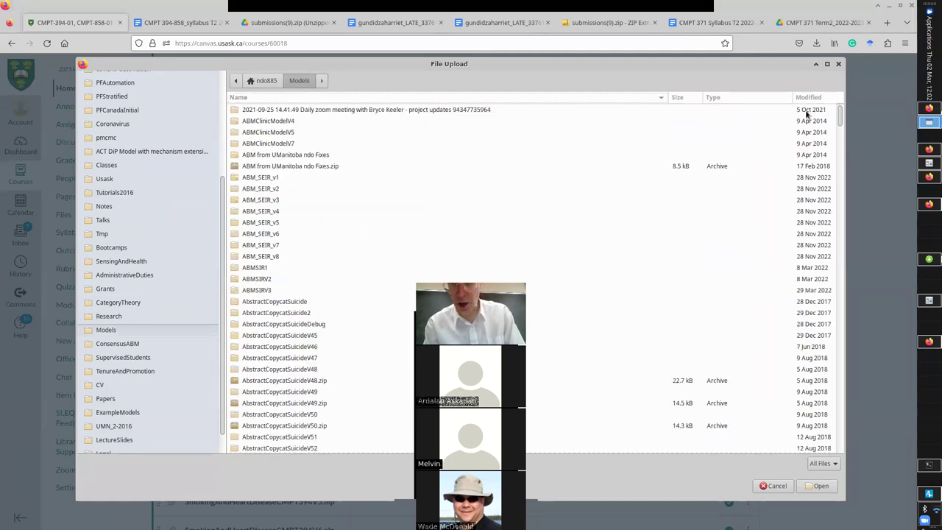
{"action": "left_click", "coordinate": [804, 97]}
{"action": "left_click", "coordinate": [805, 97]}
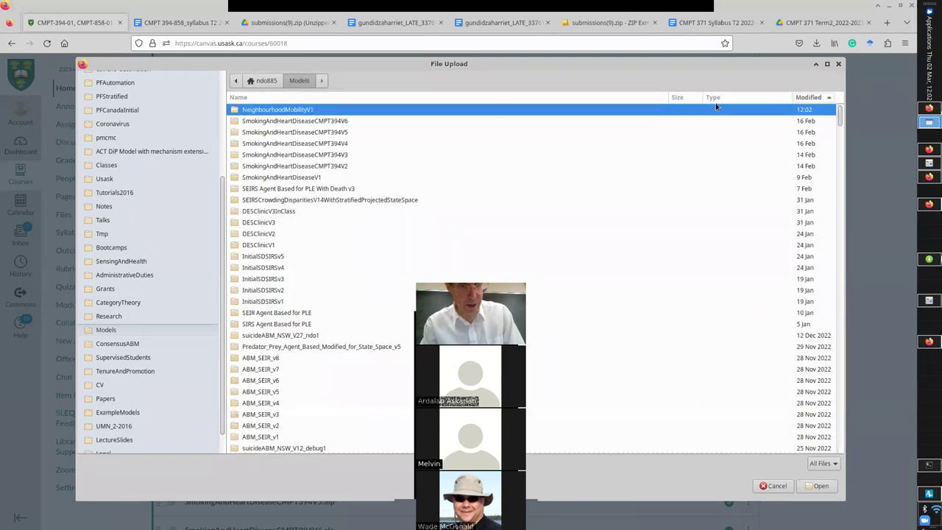
{"action": "double_click", "coordinate": [455, 113]}
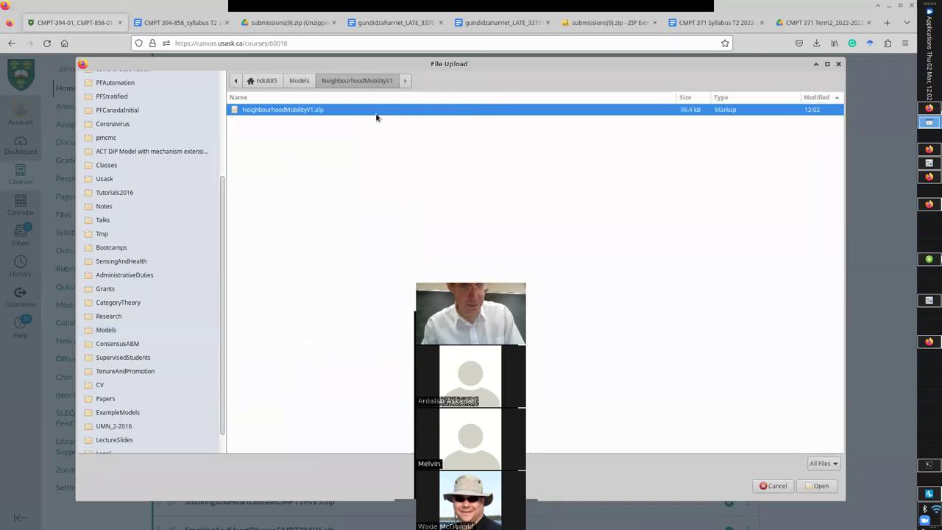
{"action": "key", "text": "Return"}
{"action": "left_click", "coordinate": [618, 410]}
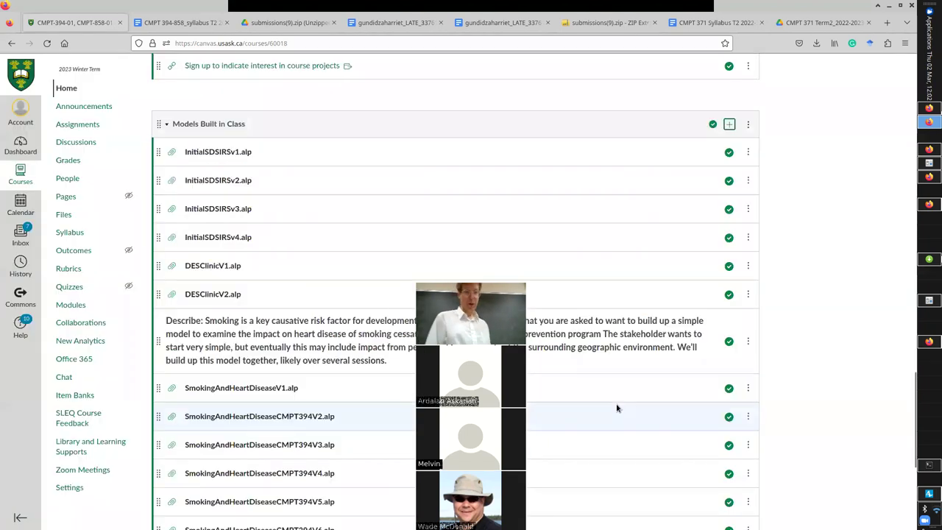
{"action": "scroll", "coordinate": [616, 409], "scroll_direction": "down", "scroll_amount": 4}
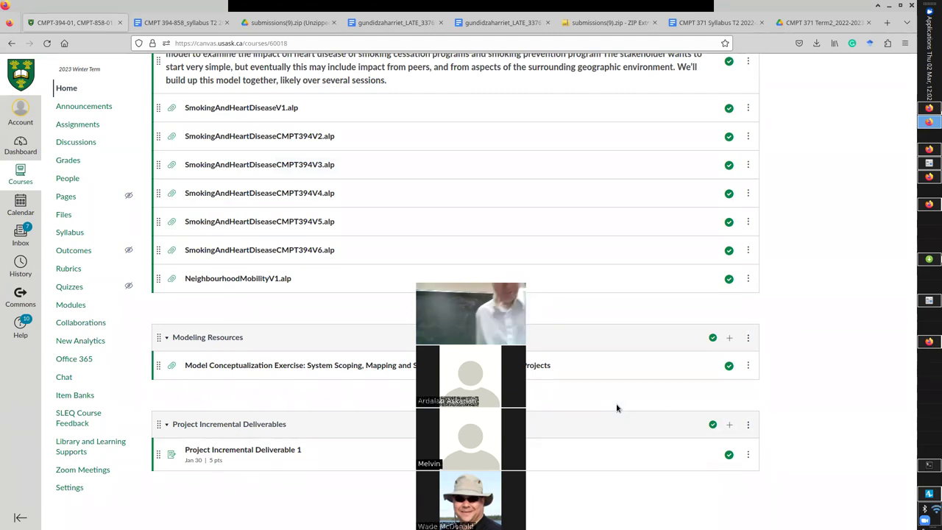
Step: Switch to AnyLogic and save a copy of the model under the name NeighbourhoodMobilityV2
{"action": "key", "text": "alt+Tab"}
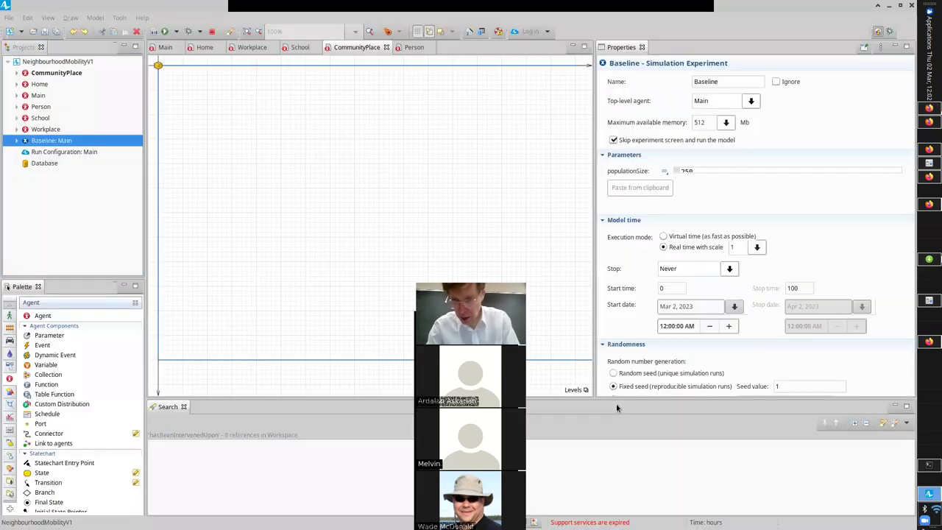
{"action": "left_click", "coordinate": [9, 18]}
{"action": "left_click", "coordinate": [33, 81]}
{"action": "key", "text": "End"}
{"action": "key", "text": "BackSpace"}
{"action": "type", "text": "2"}
{"action": "key", "text": "Return"}
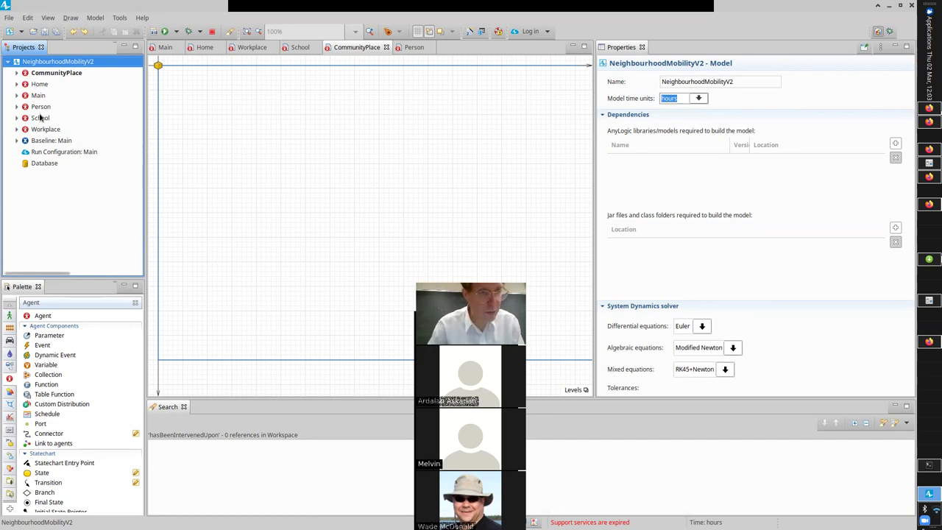
Step: Open the Person agent type and add a parameter named home just left of the vertical axis, below the origin
{"action": "double_click", "coordinate": [28, 107]}
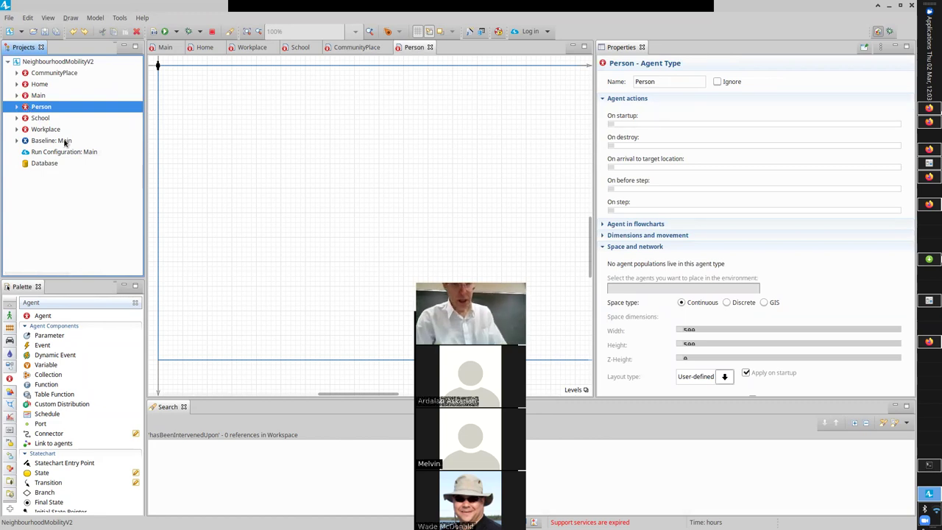
{"action": "left_click_drag", "start_coordinate": [372, 393], "coordinate": [340, 393]}
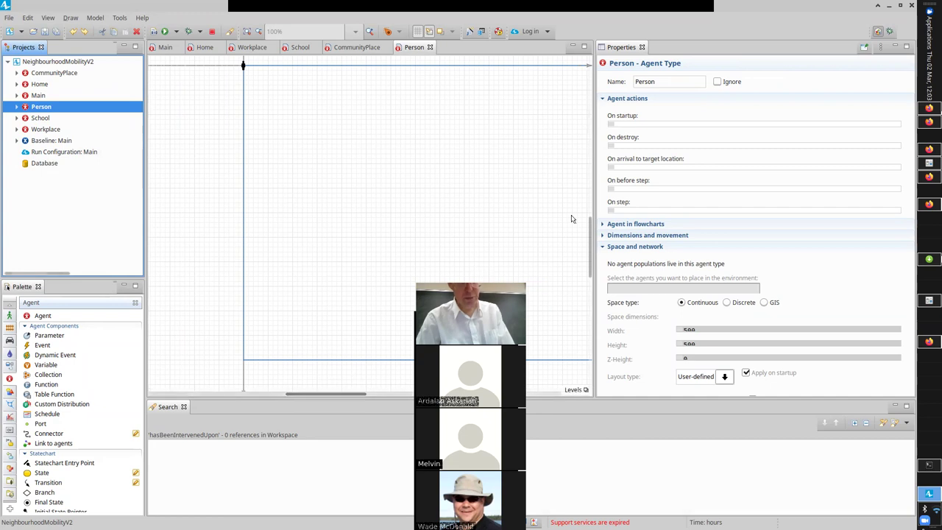
{"action": "scroll", "coordinate": [587, 224], "scroll_direction": "up", "scroll_amount": 2}
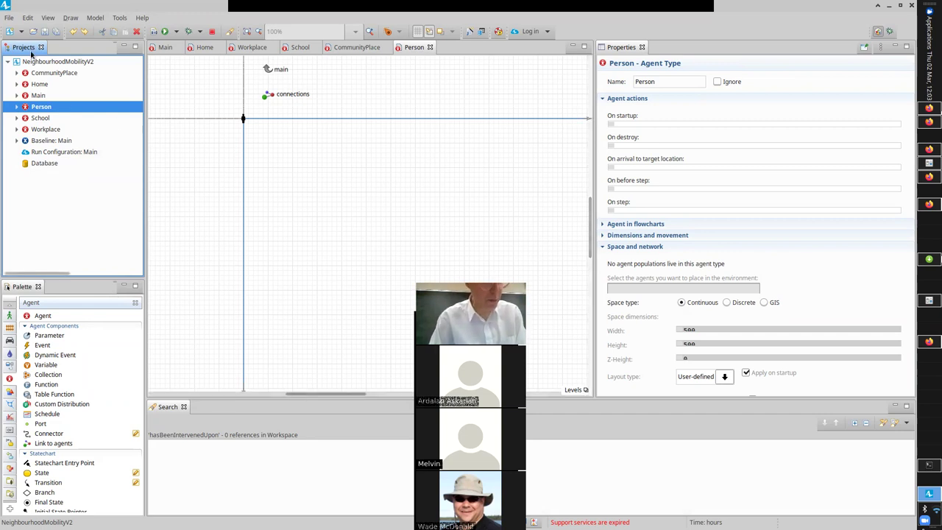
{"action": "left_click_drag", "start_coordinate": [29, 339], "coordinate": [195, 141]}
{"action": "type", "text": "home"}
{"action": "key", "text": "Return"}
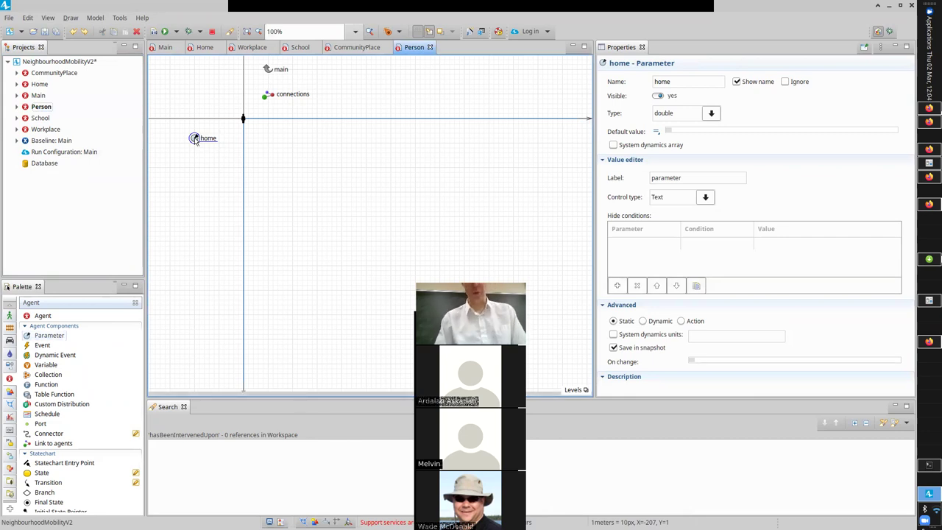
Step: Set the type of Person's home parameter to the Home agent type
{"action": "left_click", "coordinate": [712, 113]}
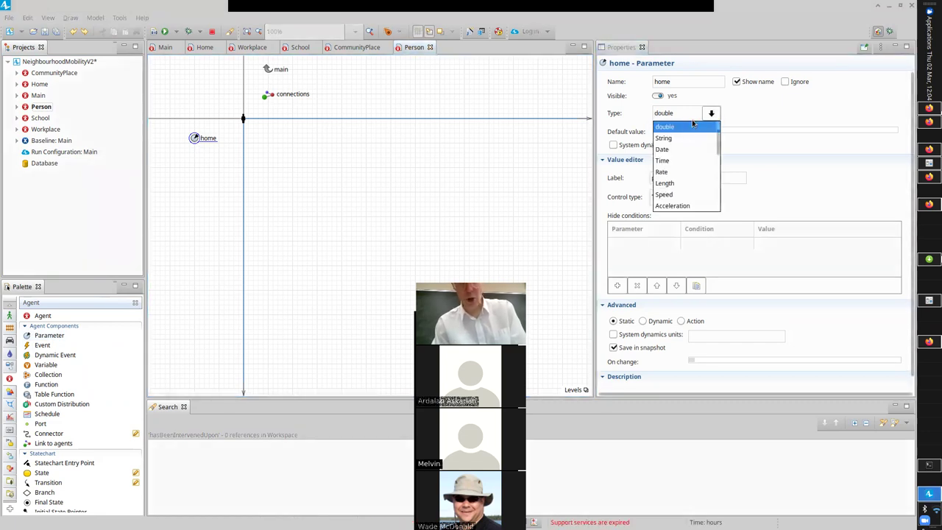
{"action": "left_click", "coordinate": [693, 126]}
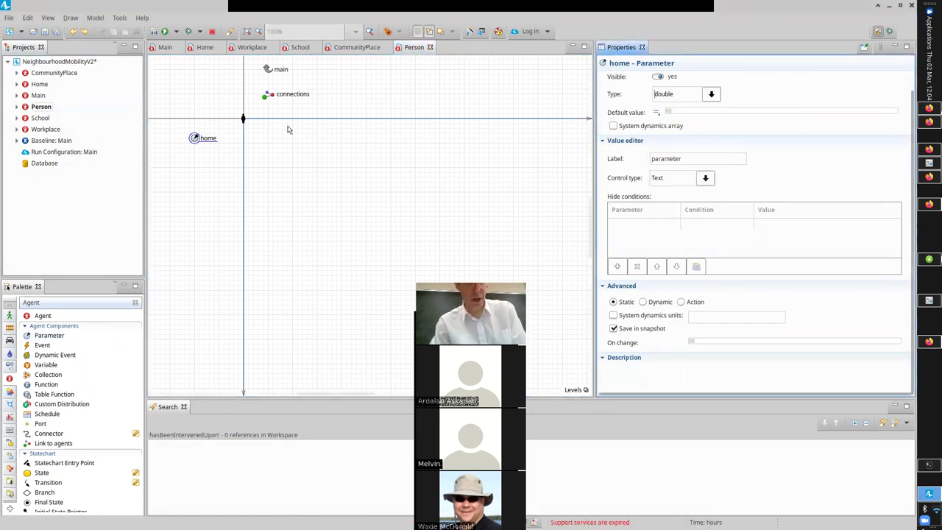
{"action": "left_click", "coordinate": [711, 94]}
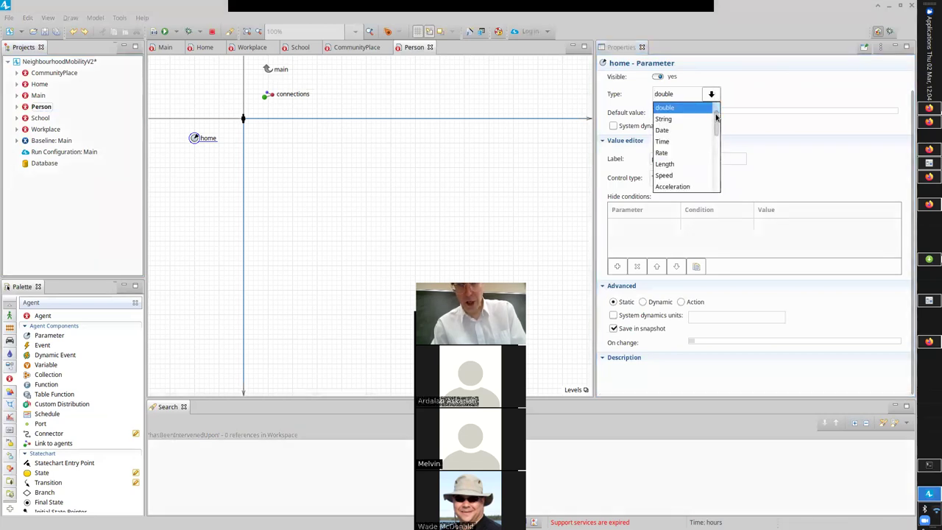
{"action": "scroll", "coordinate": [716, 117], "scroll_direction": "up", "scroll_amount": 1}
{"action": "scroll", "coordinate": [716, 112], "scroll_direction": "down", "scroll_amount": 3}
{"action": "scroll", "coordinate": [716, 112], "scroll_direction": "up", "scroll_amount": 4}
{"action": "left_click_drag", "start_coordinate": [717, 114], "coordinate": [716, 151]}
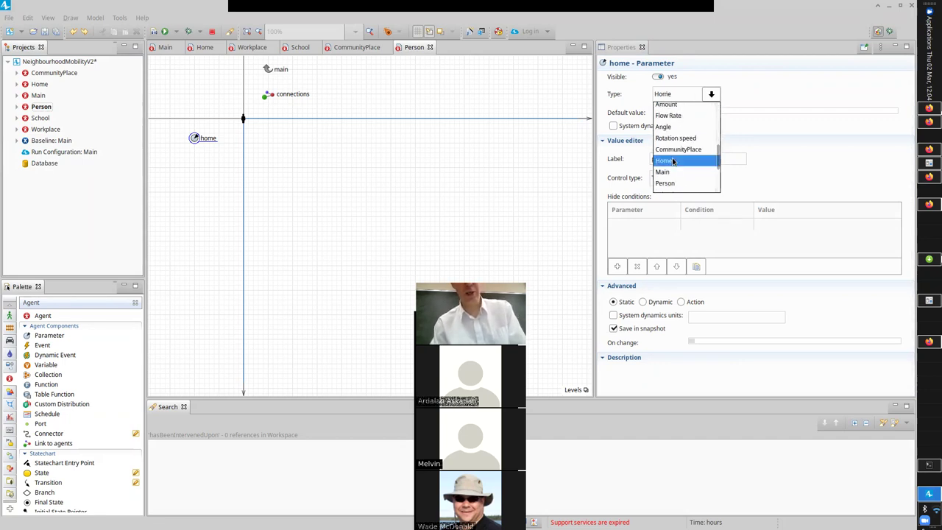
{"action": "left_click", "coordinate": [677, 161]}
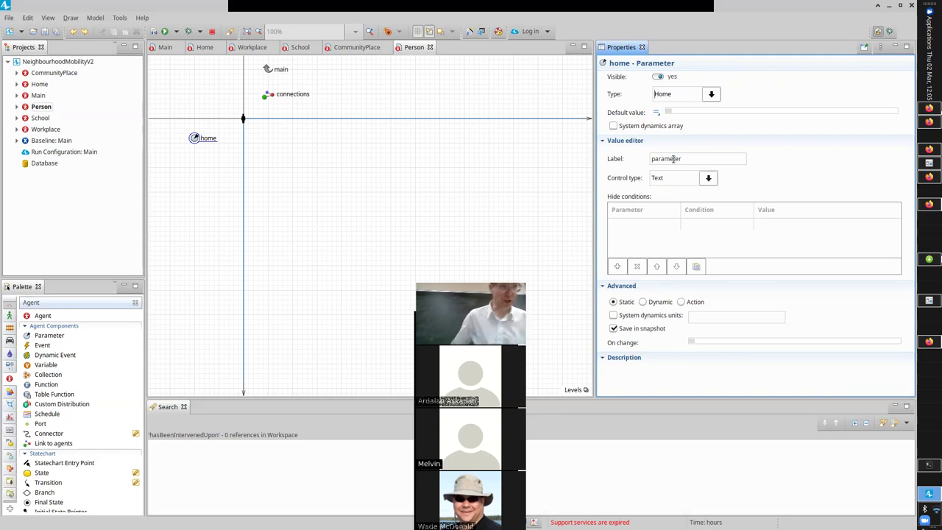
Step: In Main, set the home value of the population agents to homes.random() and save the model
{"action": "left_click", "coordinate": [165, 48]}
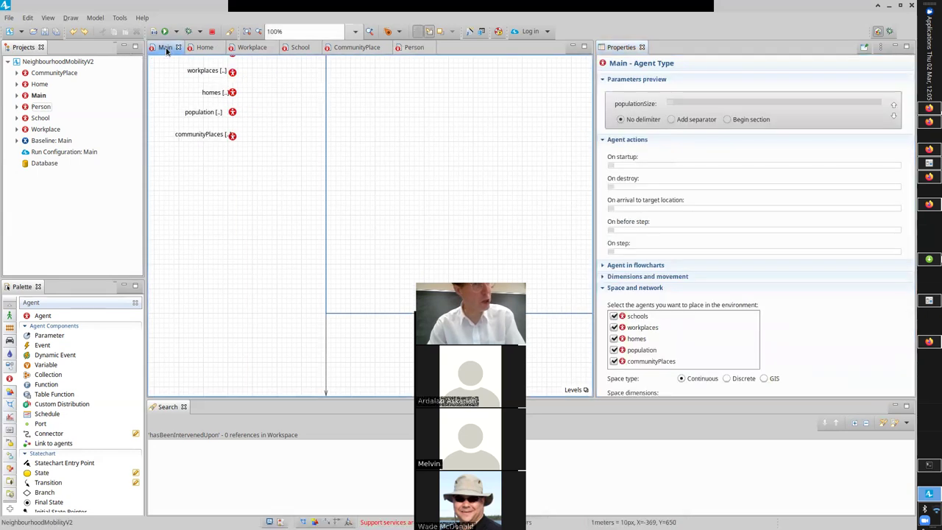
{"action": "left_click", "coordinate": [233, 113]}
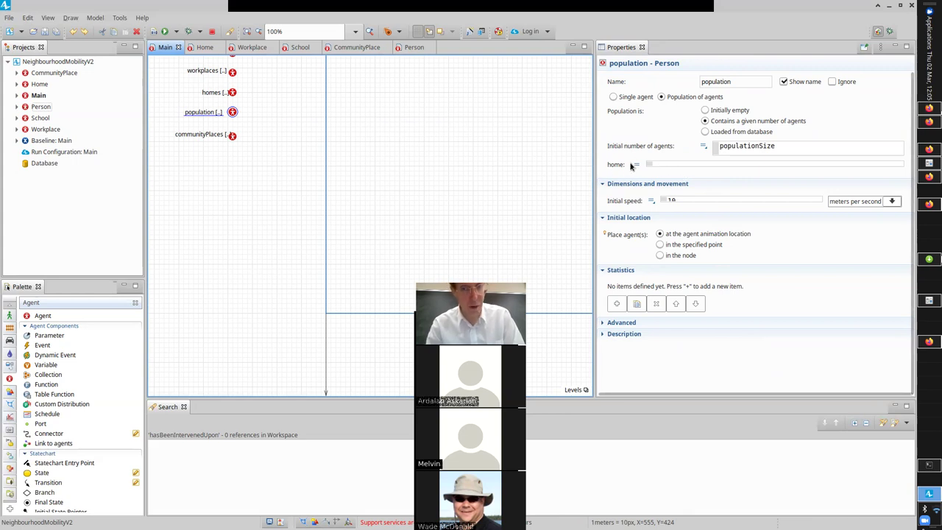
{"action": "left_click", "coordinate": [668, 164]}
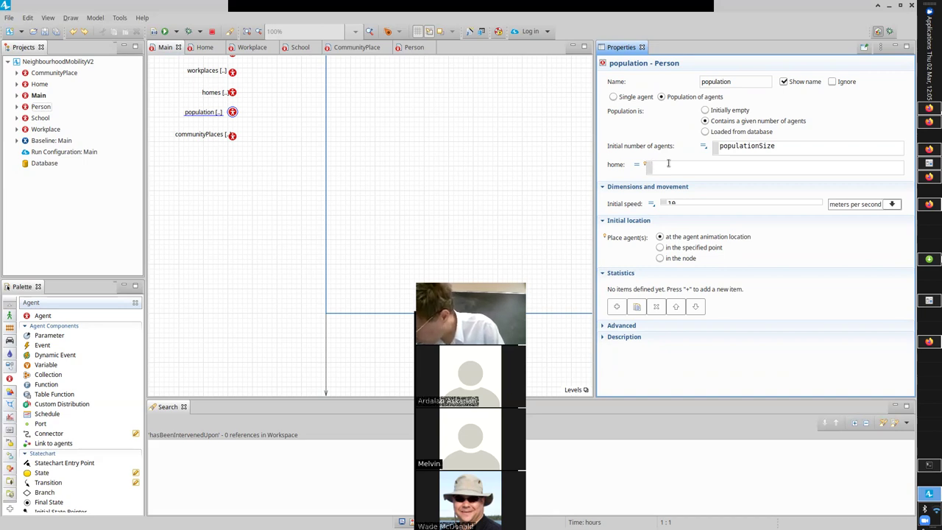
{"action": "type", "text": "homes"}
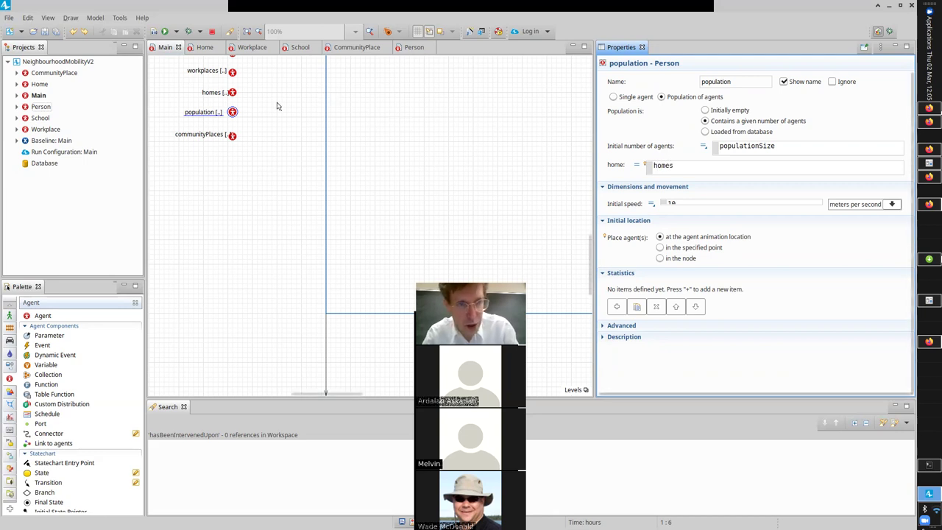
{"action": "type", "text": ".rand"}
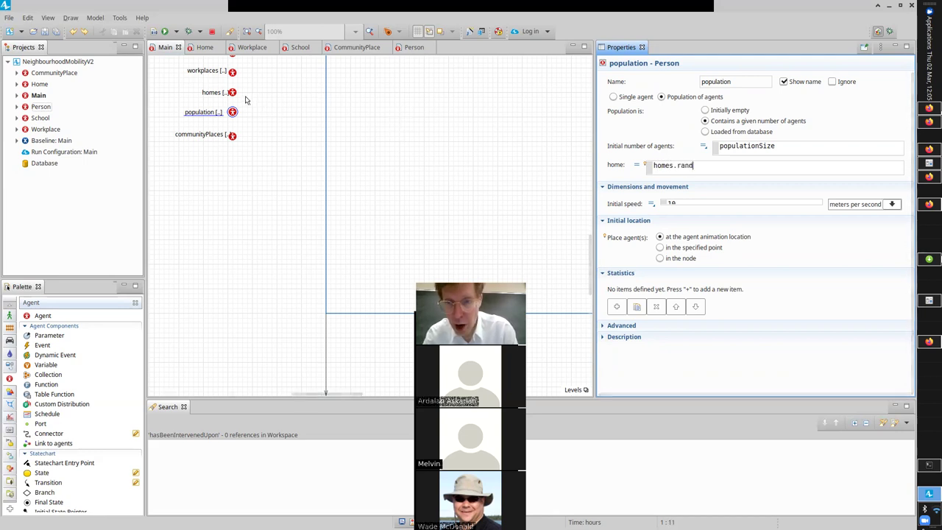
{"action": "key", "text": "ctrl+space"}
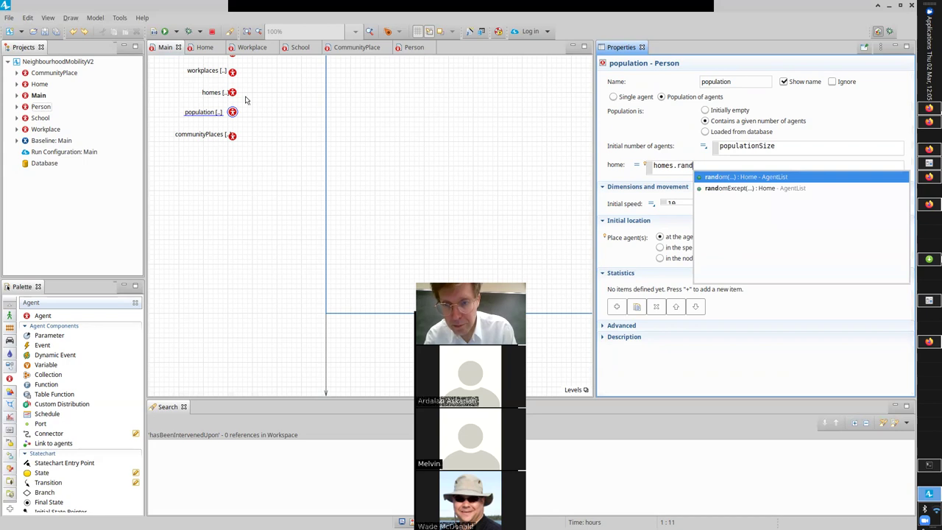
{"action": "key", "text": "Return"}
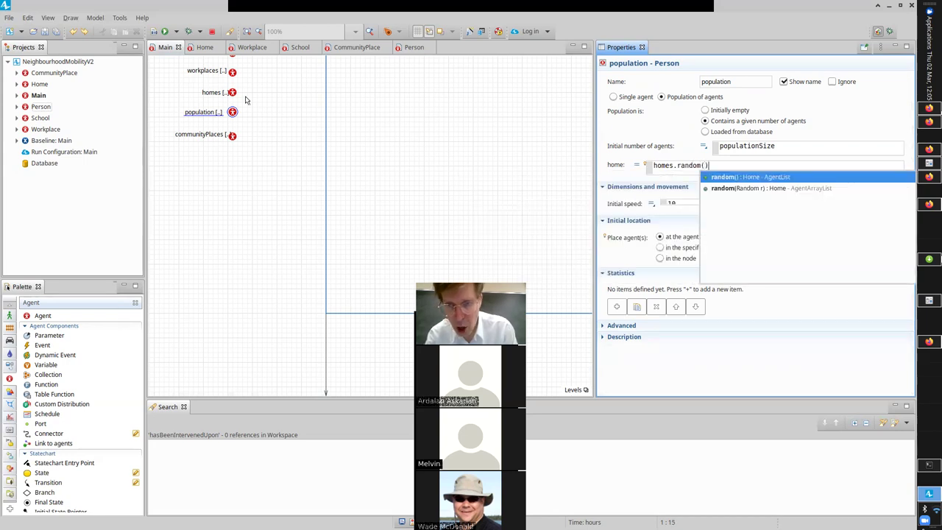
{"action": "key", "text": "ctrl+s"}
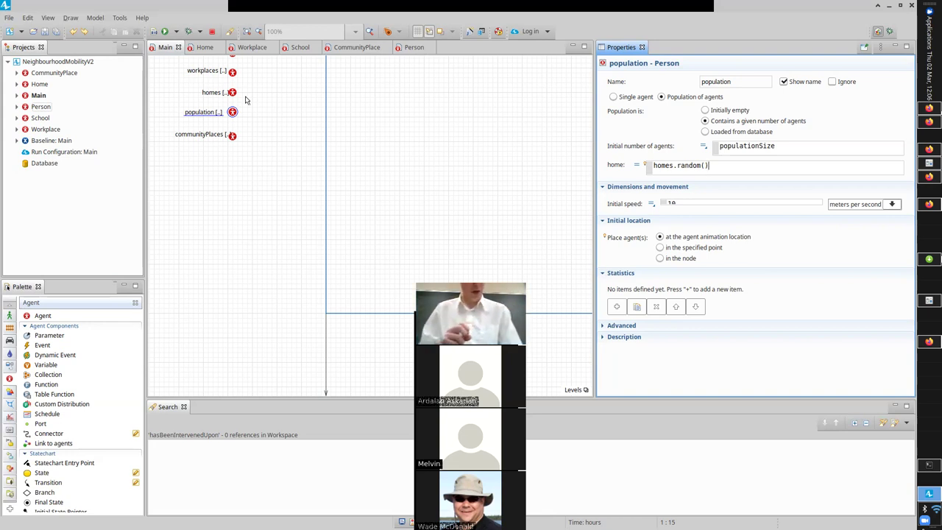
{"action": "key", "text": "ctrl+s"}
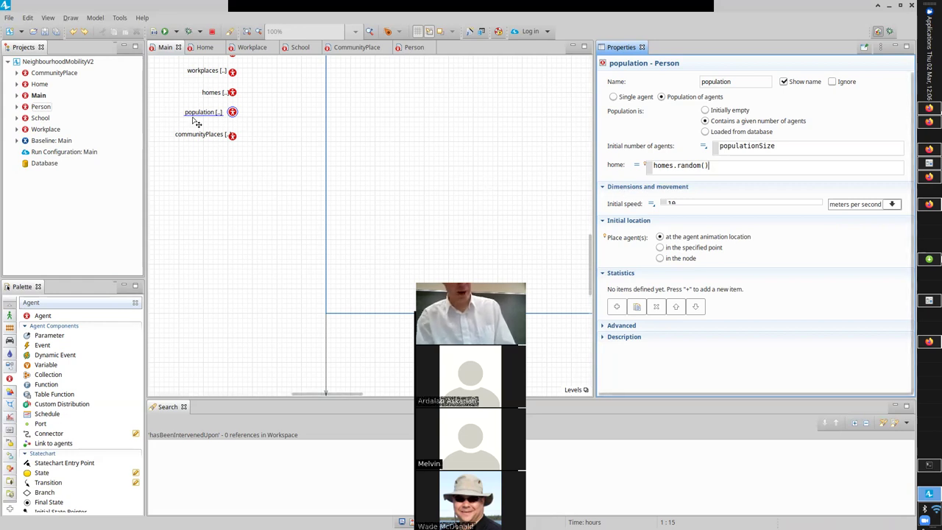
Step: Run the Baseline experiment, inspect the home parameter of population agents 0, 1 and 2, and close the run window
{"action": "right_click", "coordinate": [40, 144]}
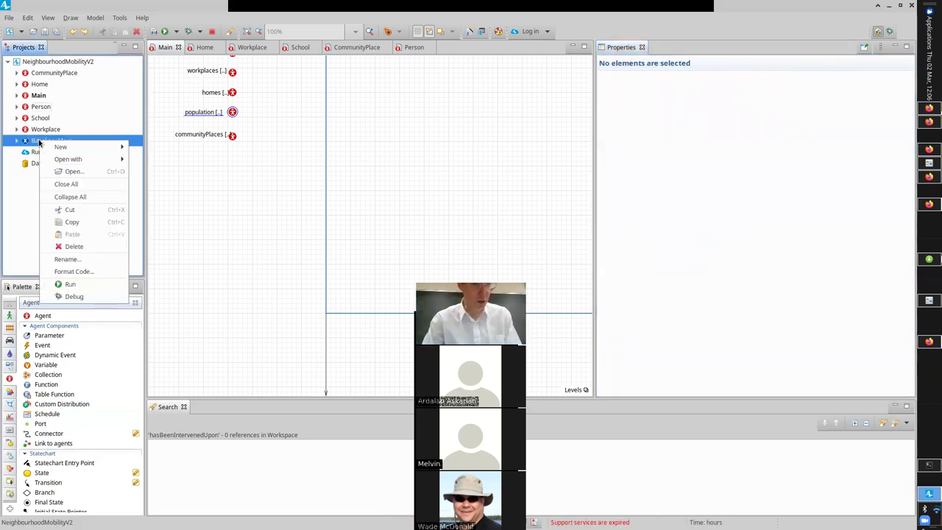
{"action": "left_click", "coordinate": [70, 284]}
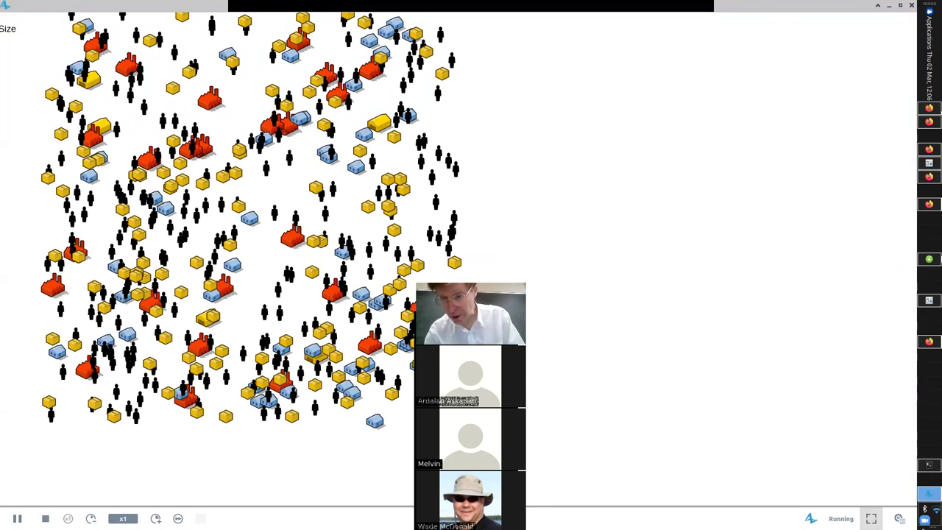
{"action": "left_click", "coordinate": [899, 518]}
{"action": "left_click", "coordinate": [842, 50]}
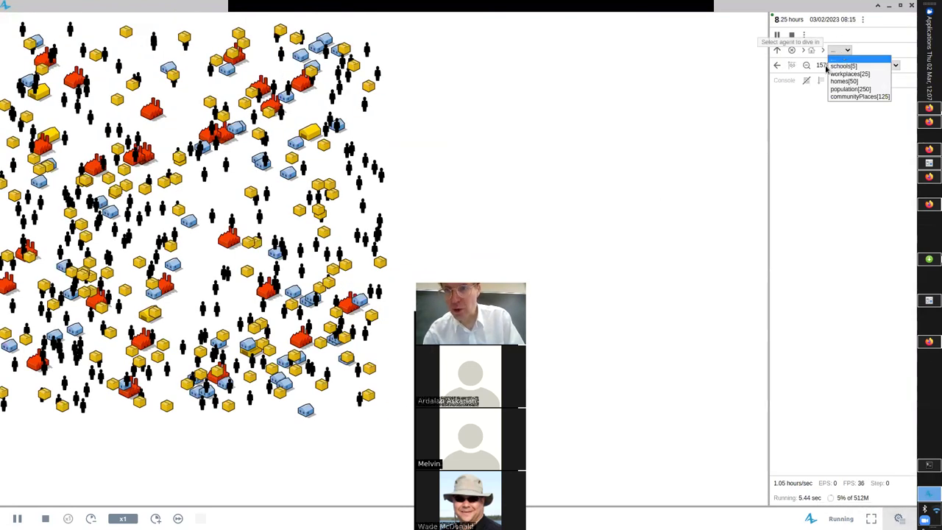
{"action": "left_click", "coordinate": [842, 89]}
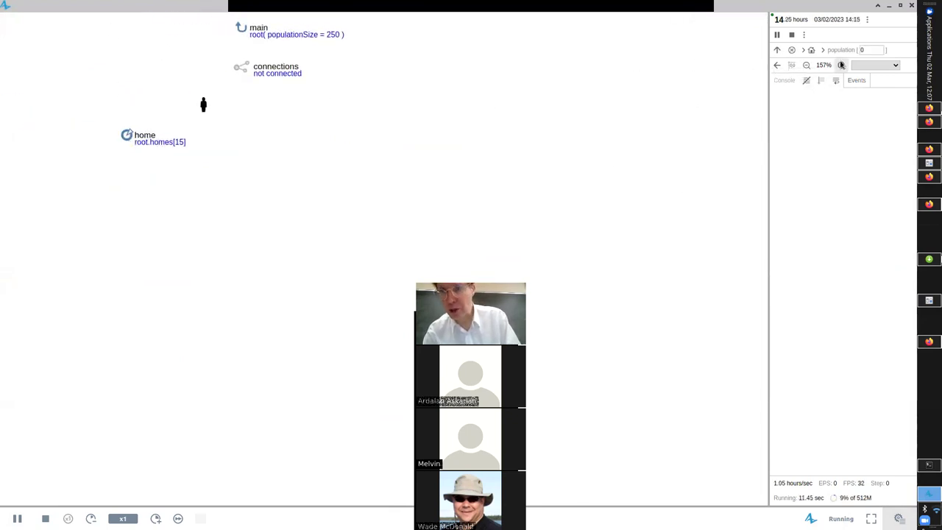
{"action": "left_click", "coordinate": [881, 51]}
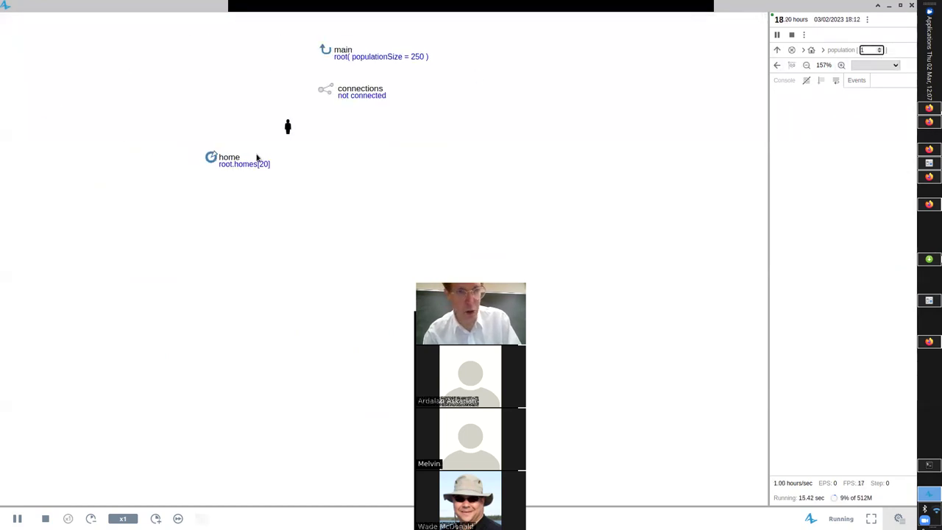
{"action": "left_click", "coordinate": [881, 51]}
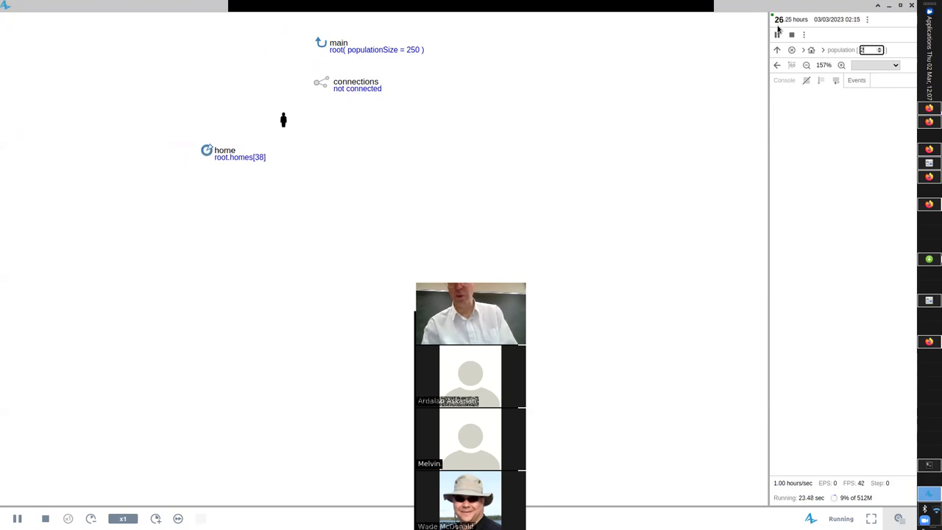
{"action": "left_click", "coordinate": [911, 6]}
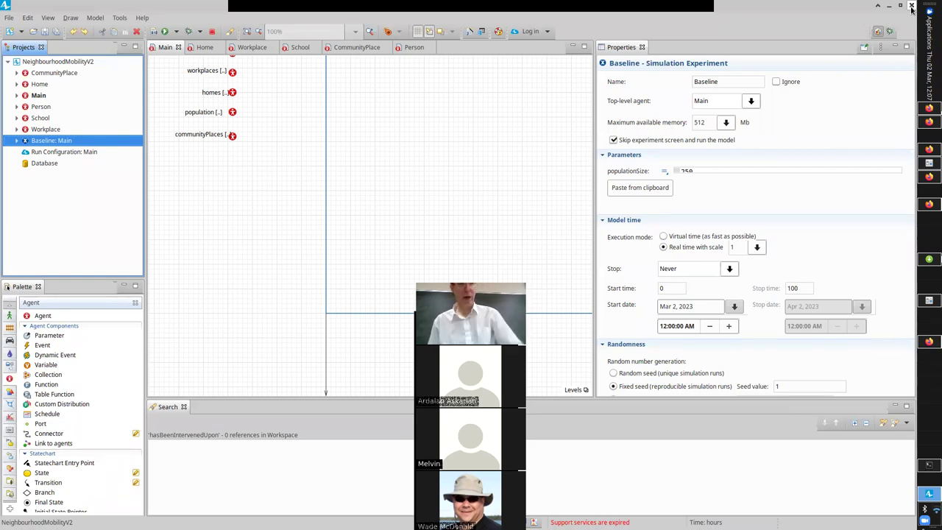
Step: Review the Space and network settings of the Main agent type, including its layout type
{"action": "left_click", "coordinate": [31, 95]}
{"action": "left_click_drag", "start_coordinate": [916, 162], "coordinate": [913, 247]}
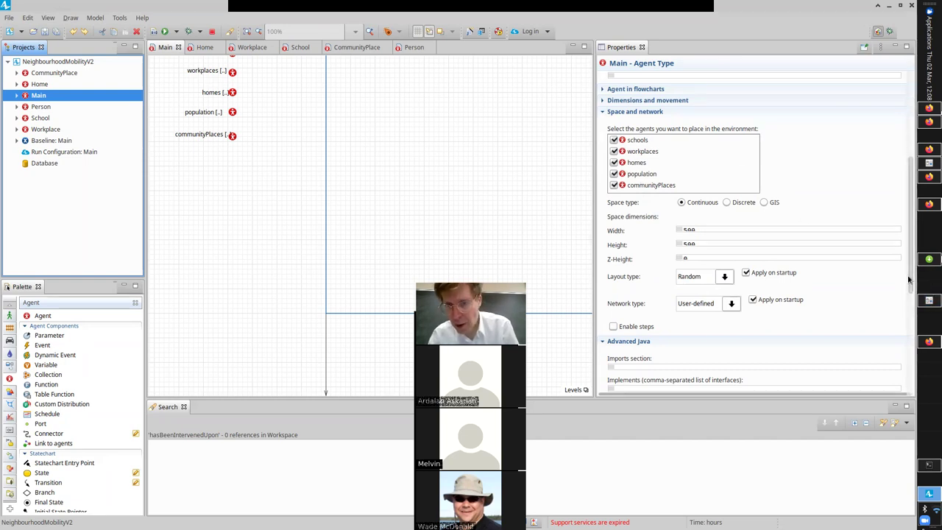
{"action": "scroll", "coordinate": [905, 200], "scroll_direction": "up", "scroll_amount": 5}
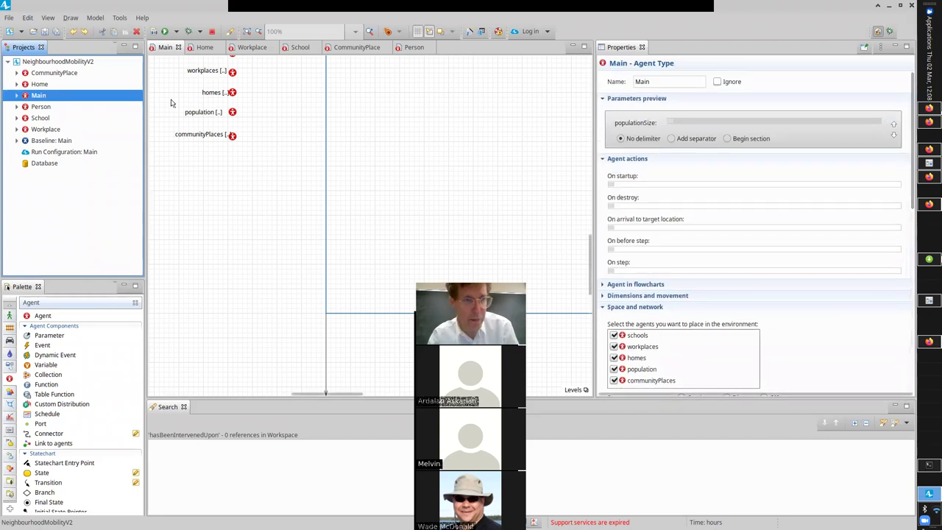
Step: Place the population agents in the specified point and set their initial X to self.home.getX()
{"action": "left_click", "coordinate": [232, 111]}
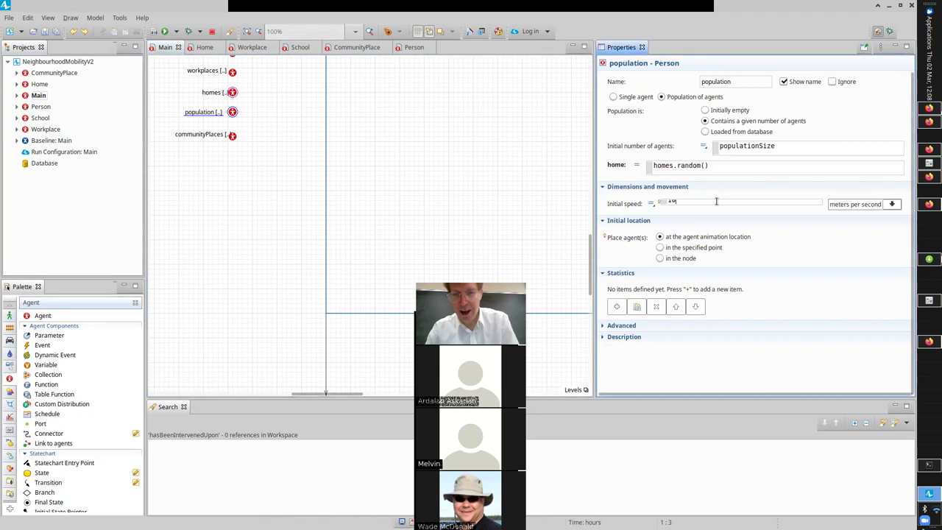
{"action": "left_click", "coordinate": [659, 254]}
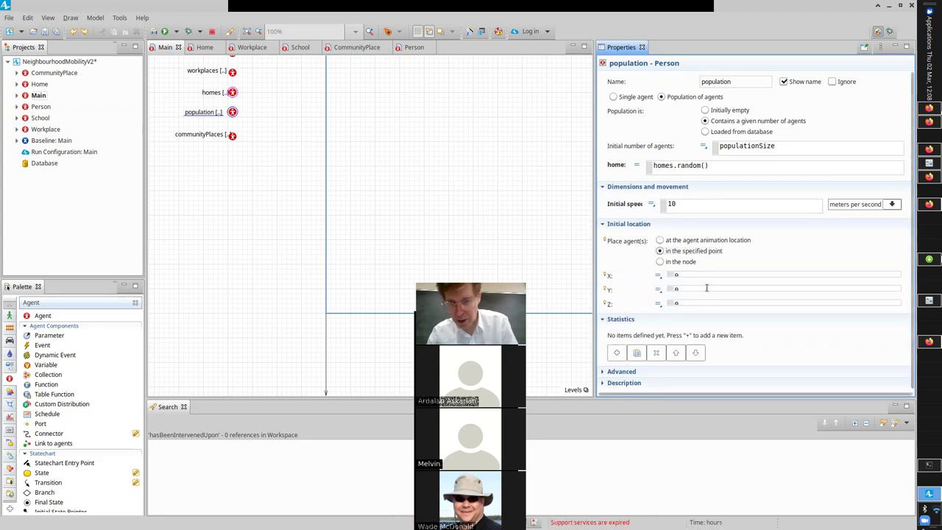
{"action": "left_click", "coordinate": [693, 274]}
{"action": "type", "text": "h"}
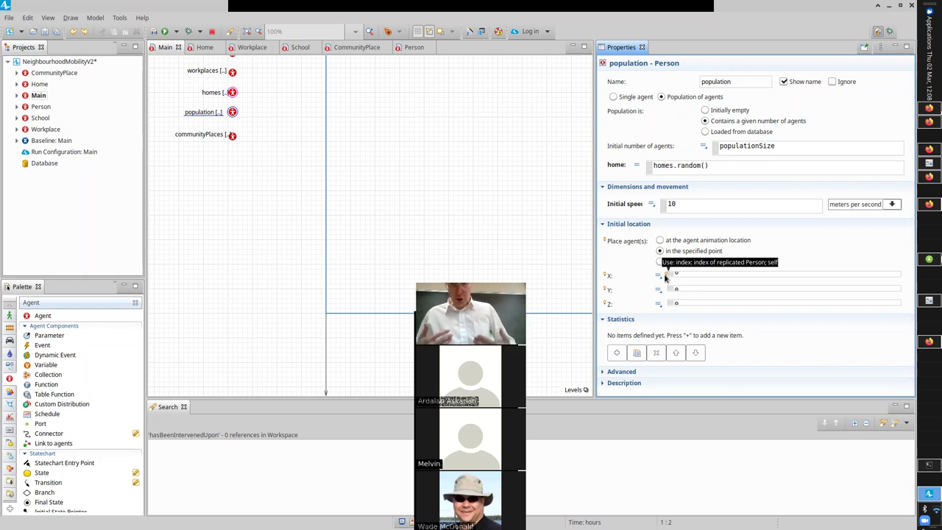
{"action": "type", "text": "sc"}
{"action": "key", "text": "BackSpace"}
{"action": "key", "text": "BackSpace"}
{"action": "key", "text": "BackSpace"}
{"action": "type", "text": "self."}
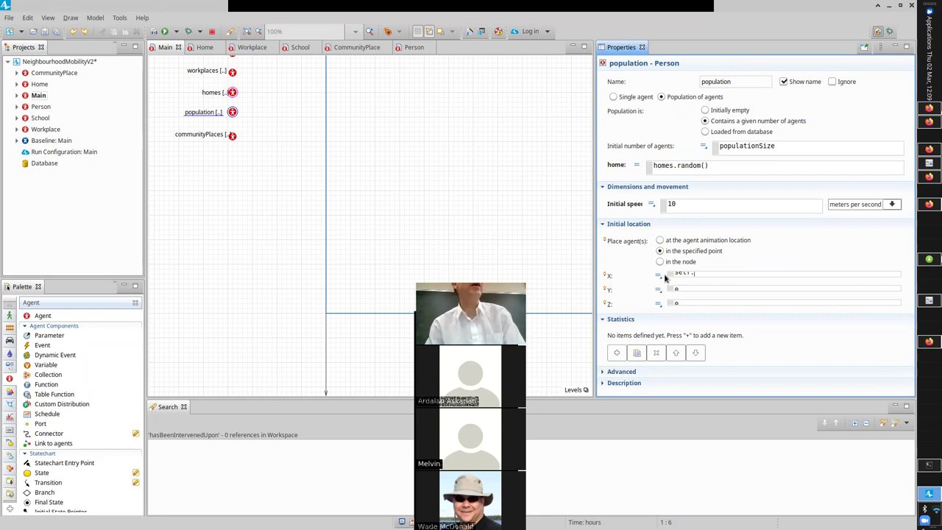
{"action": "type", "text": "ho"}
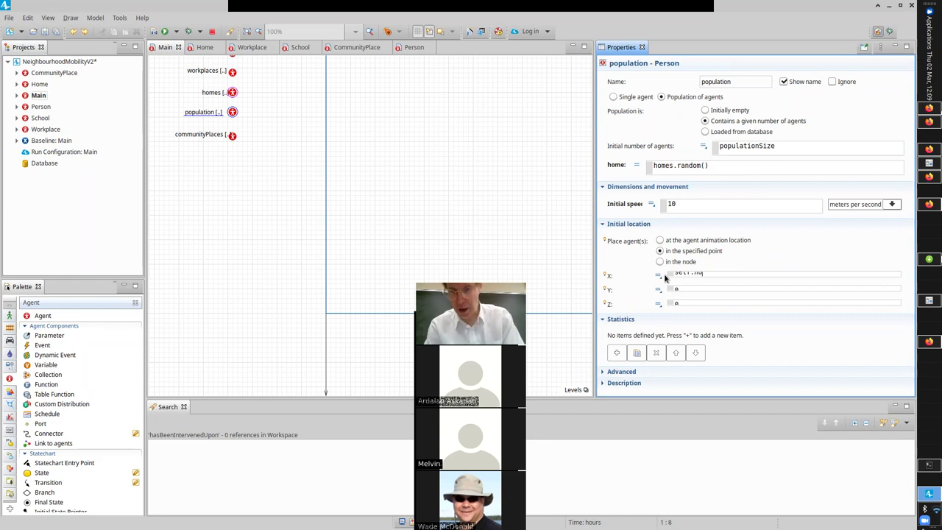
{"action": "type", "text": "me"}
{"action": "left_click", "coordinate": [666, 277]}
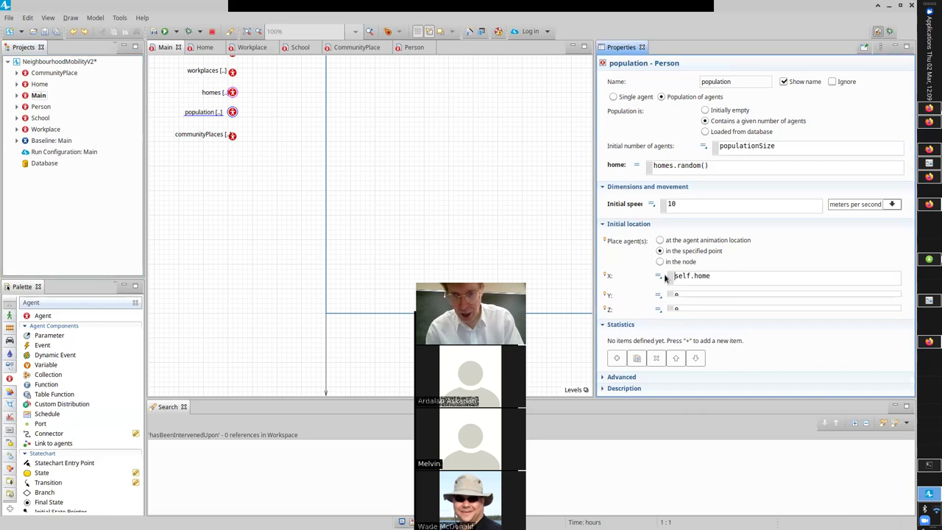
{"action": "type", "text": "."}
{"action": "key", "text": "BackSpace"}
{"action": "key", "text": "BackSpace"}
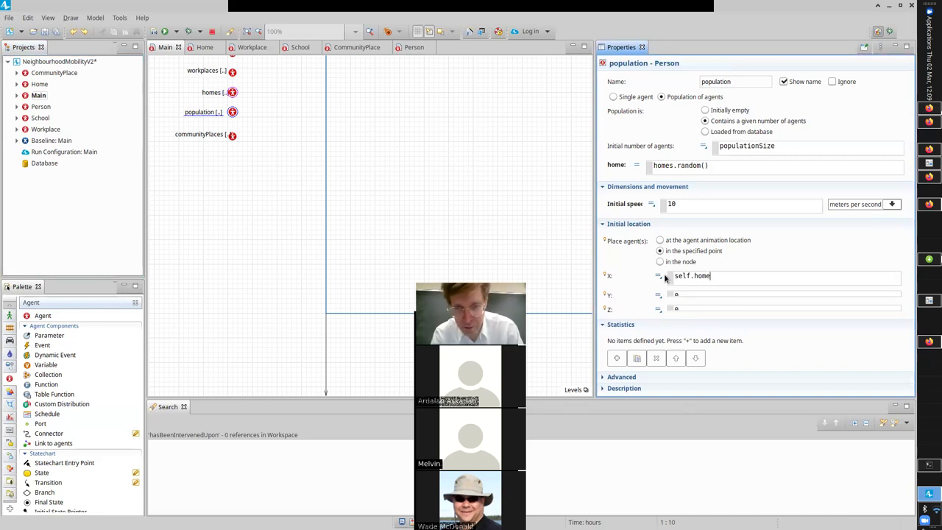
{"action": "type", "text": "e.getX()"}
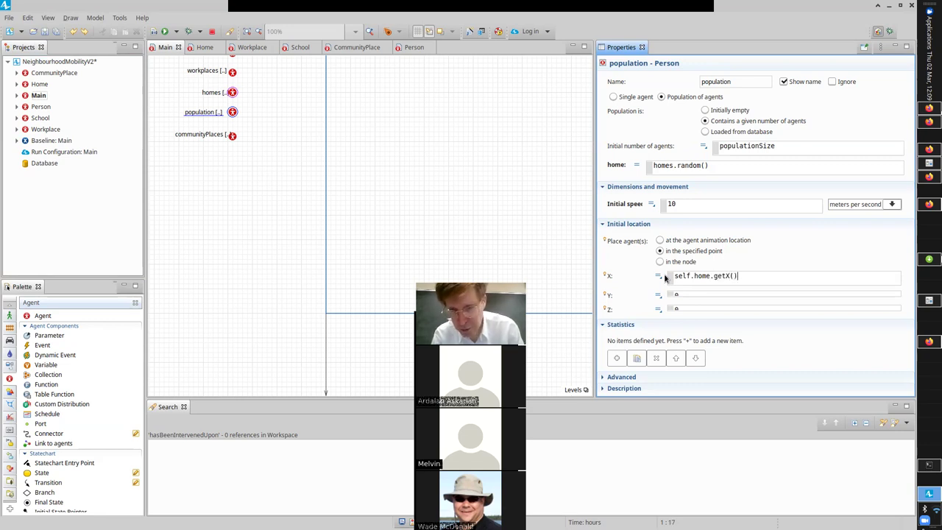
Step: Reuse the X expression for the population's initial Y, changed to self.home.getY(), and build the model
{"action": "key", "text": "shift+Home"}
{"action": "key", "text": "ctrl+c"}
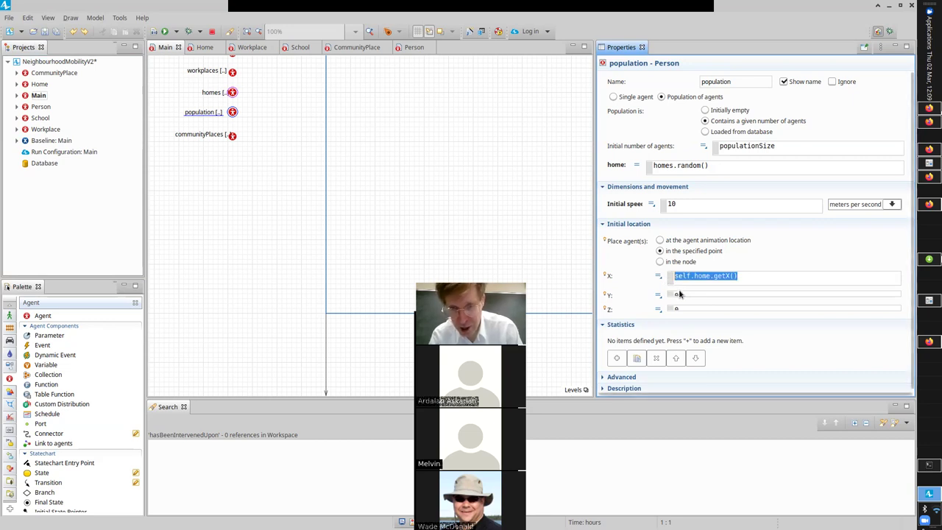
{"action": "left_click", "coordinate": [681, 294]}
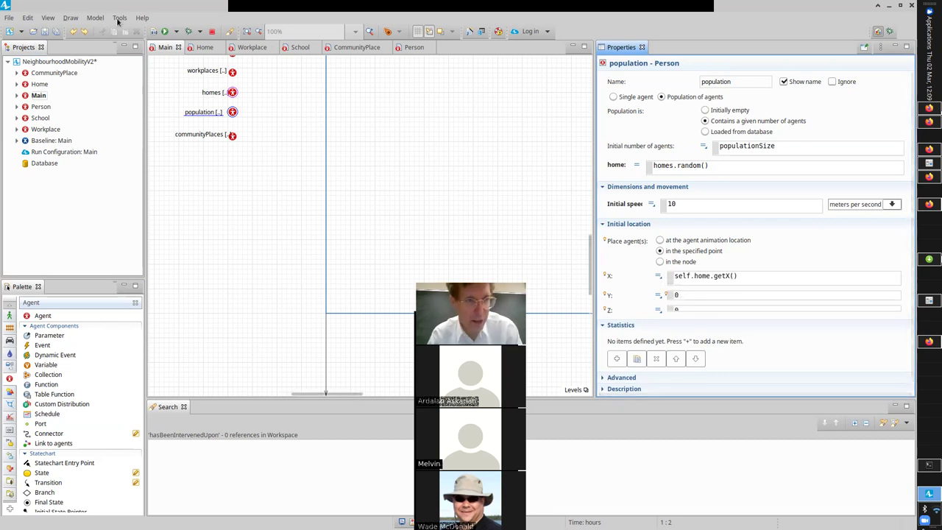
{"action": "left_click", "coordinate": [154, 32]}
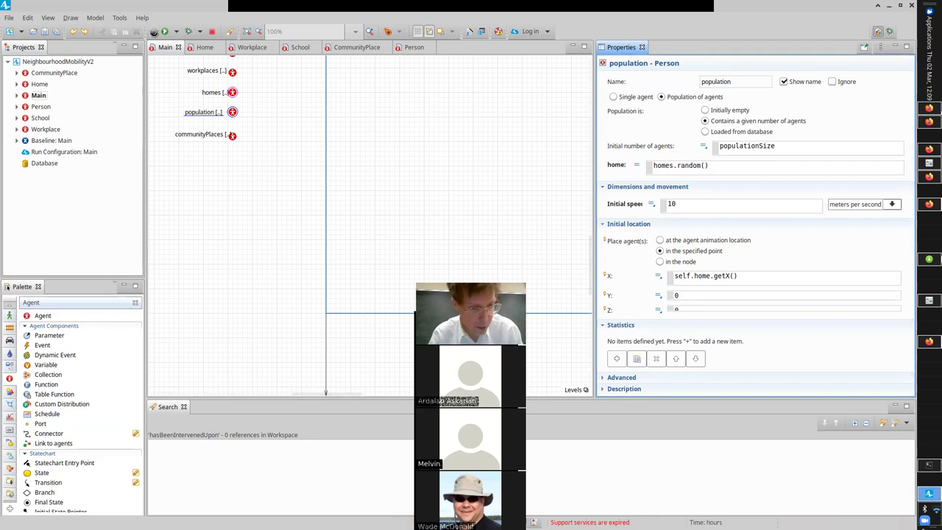
{"action": "key", "text": "shift+Home"}
{"action": "key", "text": "ctrl+v"}
{"action": "key", "text": "Left"}
{"action": "key", "text": "Left"}
{"action": "key", "text": "BackSpace"}
{"action": "type", "text": "Y"}
{"action": "key", "text": "End"}
{"action": "type", "text": ";"}
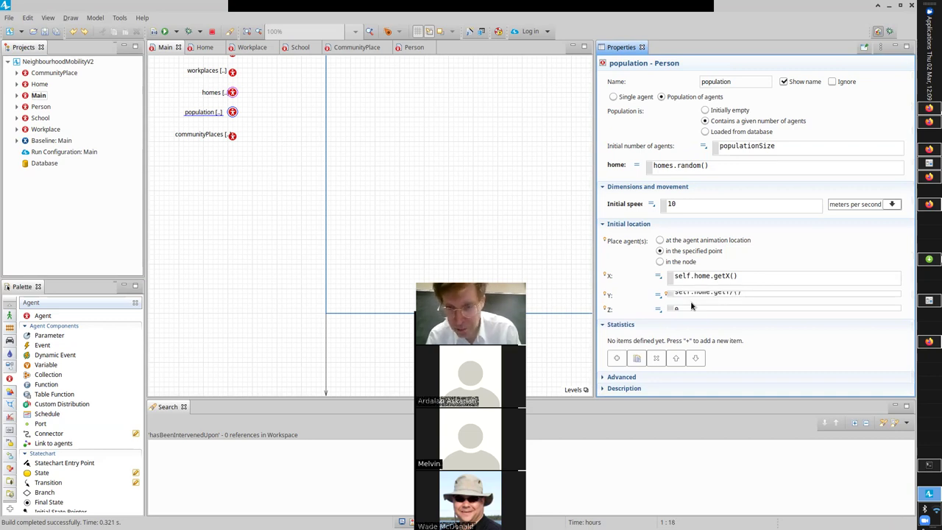
{"action": "key", "text": "Home"}
{"action": "key", "text": "Left"}
{"action": "key", "text": "Left"}
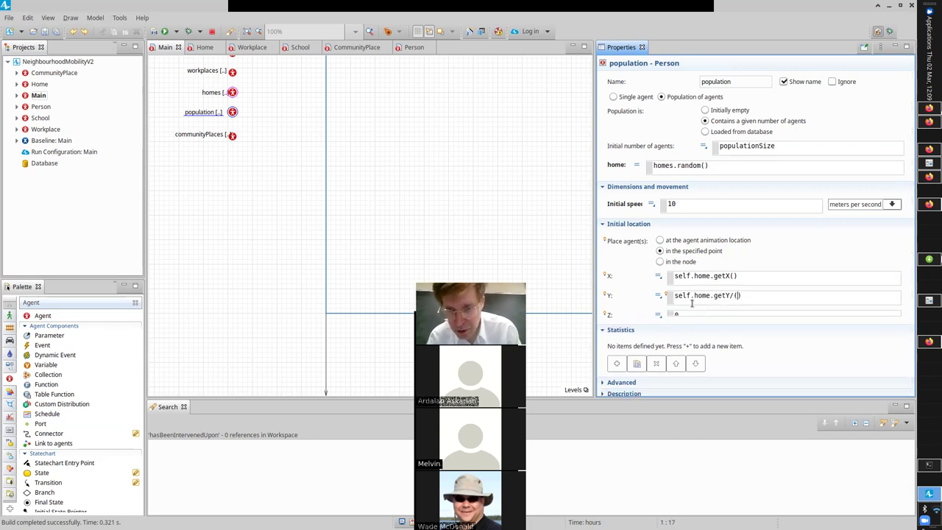
{"action": "key", "text": "BackSpace"}
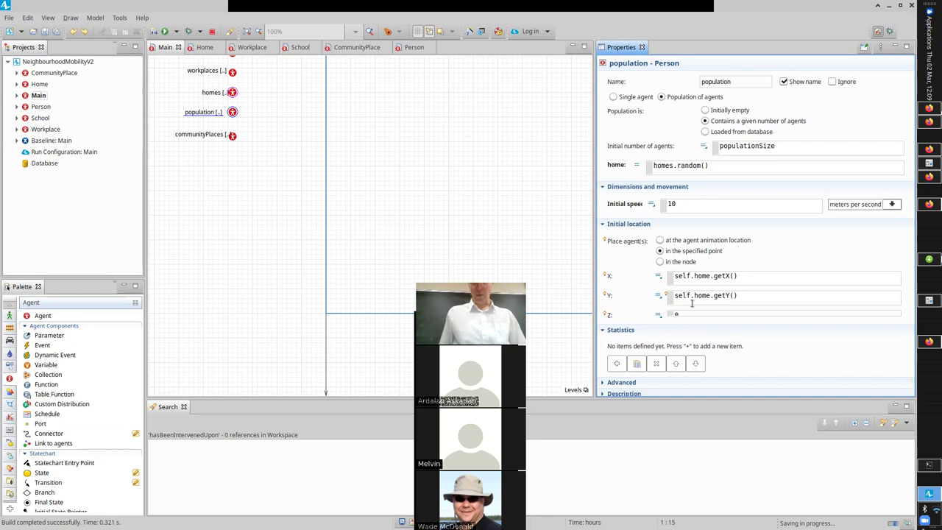
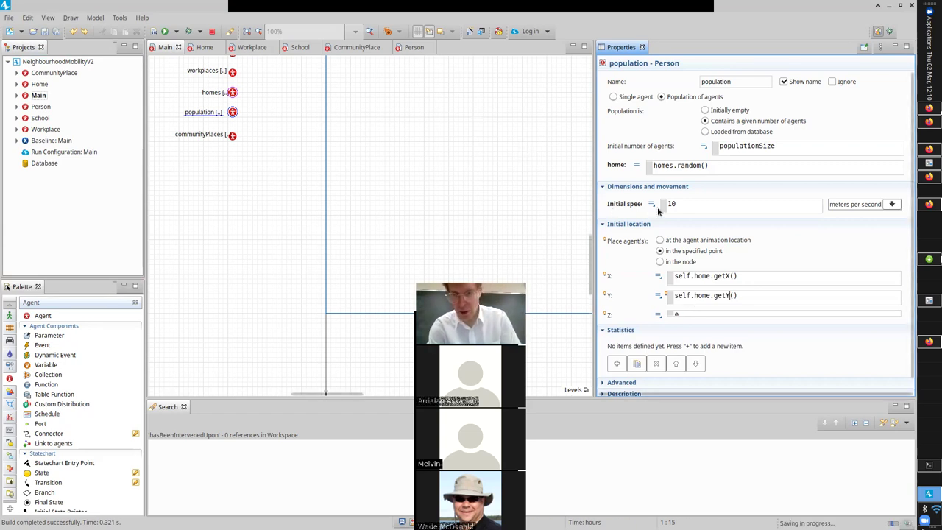
Step: Check the population's home value and its X and Y expressions, and save the model
{"action": "triple_click", "coordinate": [746, 279]}
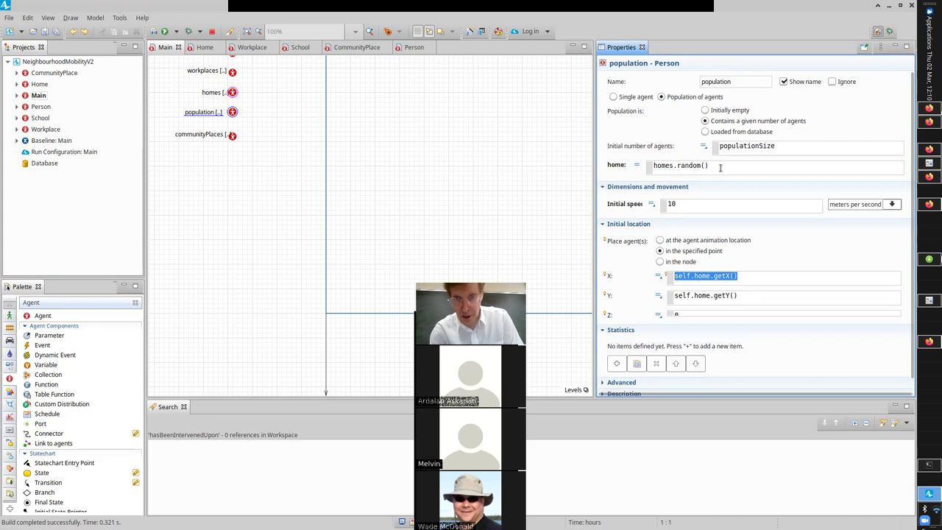
{"action": "left_click_drag", "start_coordinate": [722, 166], "coordinate": [630, 166]}
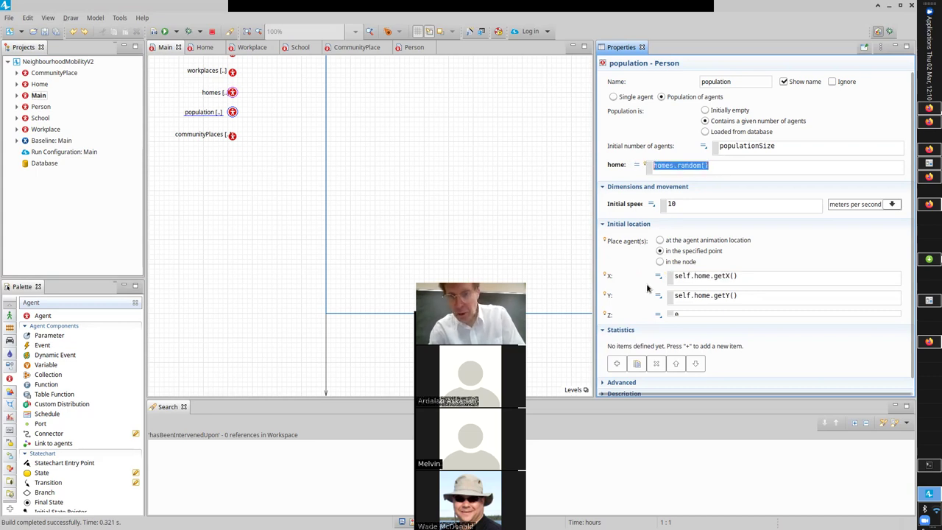
{"action": "left_click_drag", "start_coordinate": [750, 278], "coordinate": [662, 276]}
{"action": "left_click", "coordinate": [734, 276]}
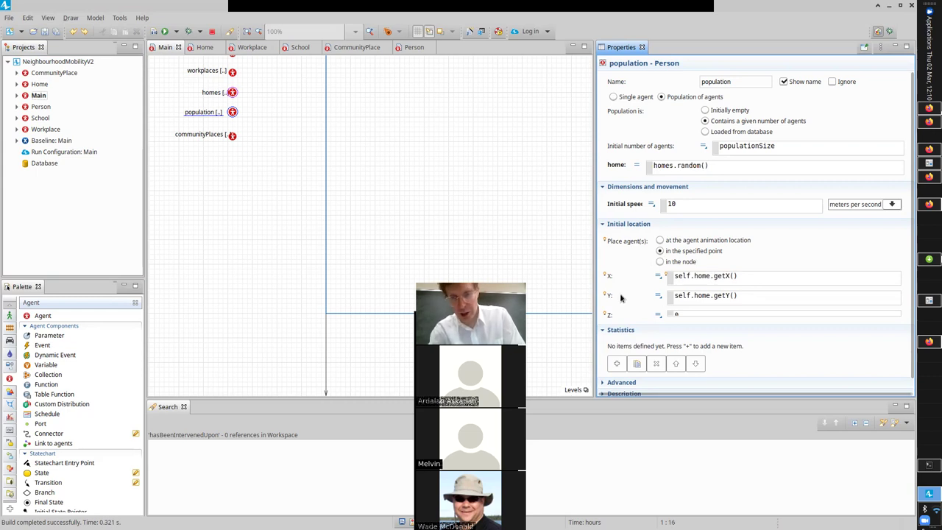
{"action": "left_click", "coordinate": [735, 295]}
{"action": "key", "text": "Return"}
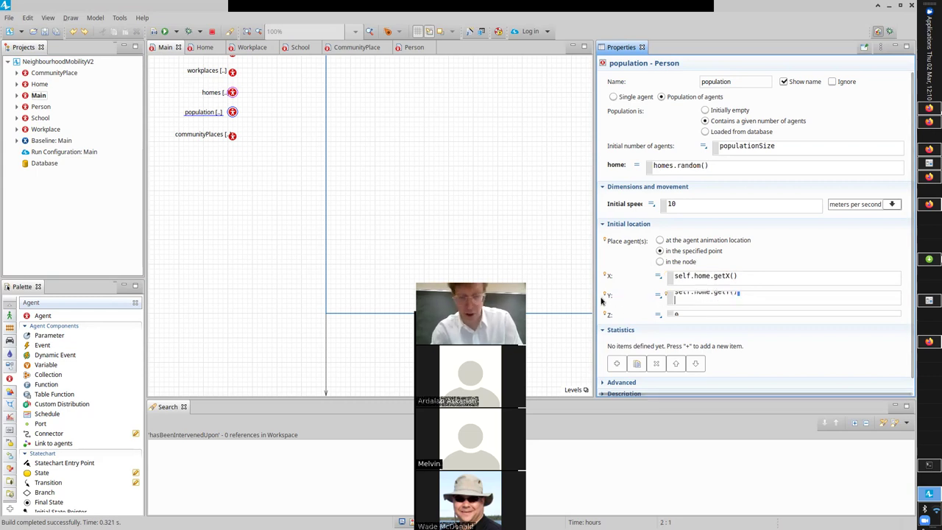
{"action": "key", "text": "BackSpace"}
{"action": "key", "text": "ctrl+s"}
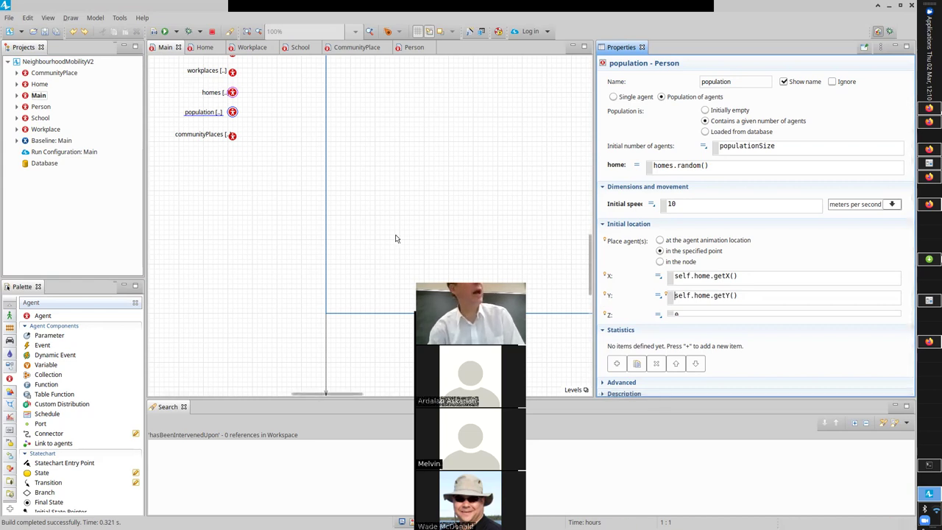
Step: Run the Baseline experiment, check where people are placed relative to the homes, and close the run window
{"action": "right_click", "coordinate": [49, 141]}
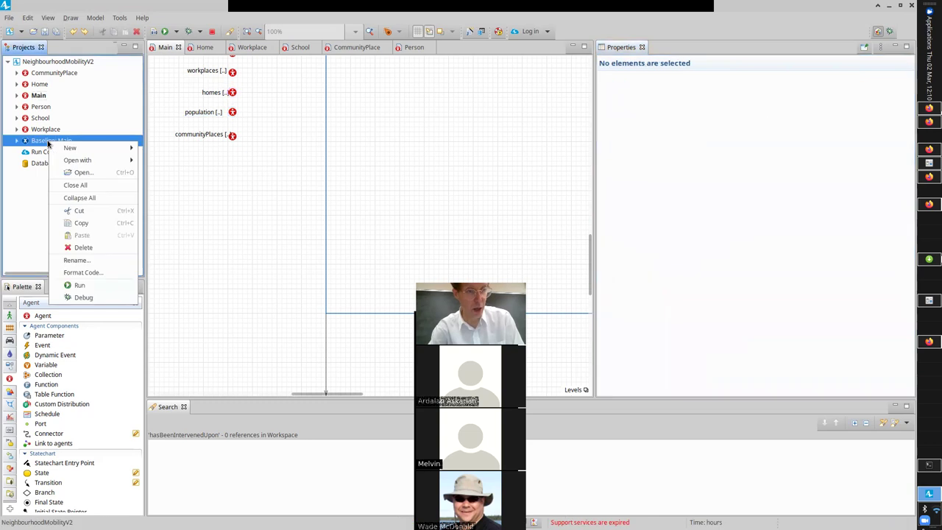
{"action": "left_click", "coordinate": [99, 285]}
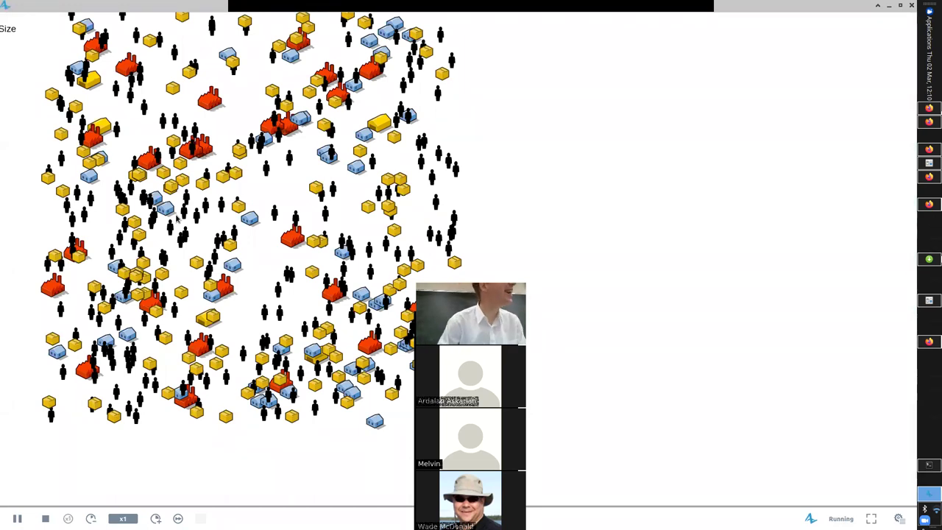
{"action": "left_click", "coordinate": [912, 5]}
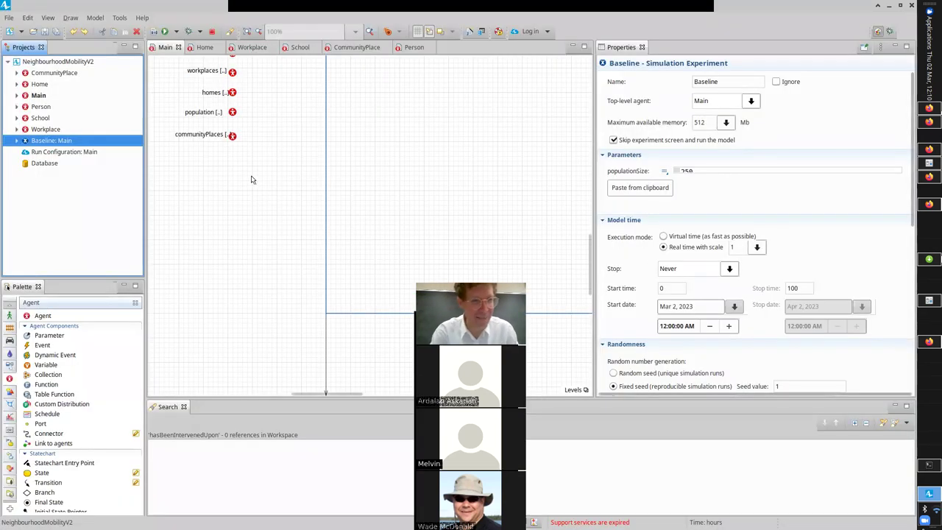
Step: Compare the initial location settings of homes and population, examining the population's X and Y expressions
{"action": "left_click", "coordinate": [232, 93]}
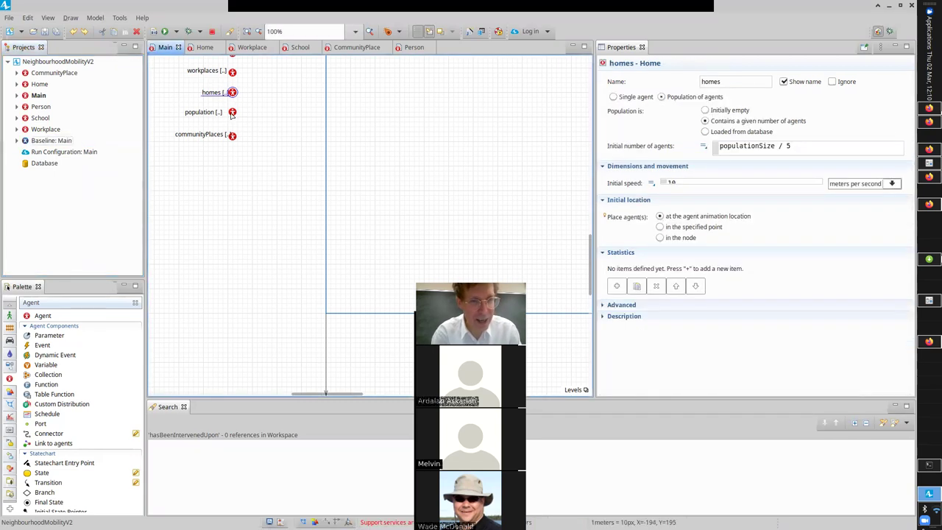
{"action": "left_click", "coordinate": [232, 112]}
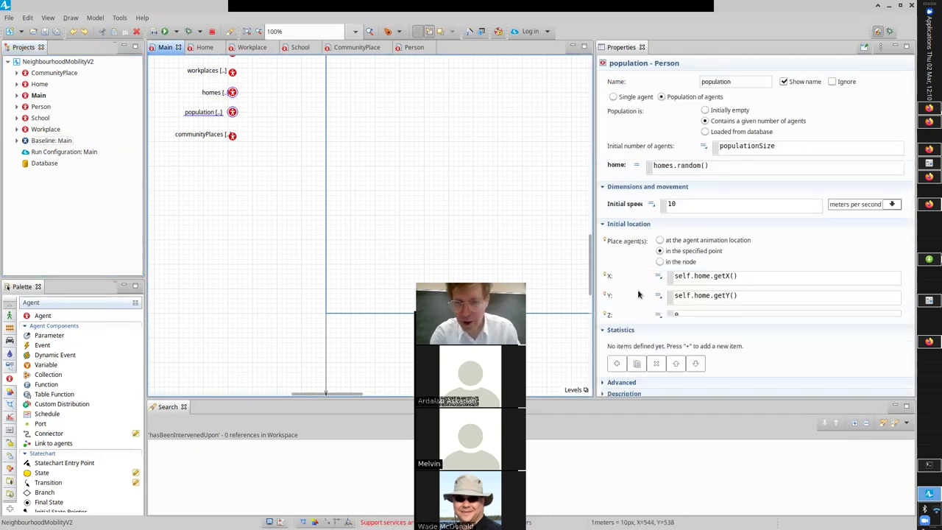
{"action": "left_click", "coordinate": [764, 299]}
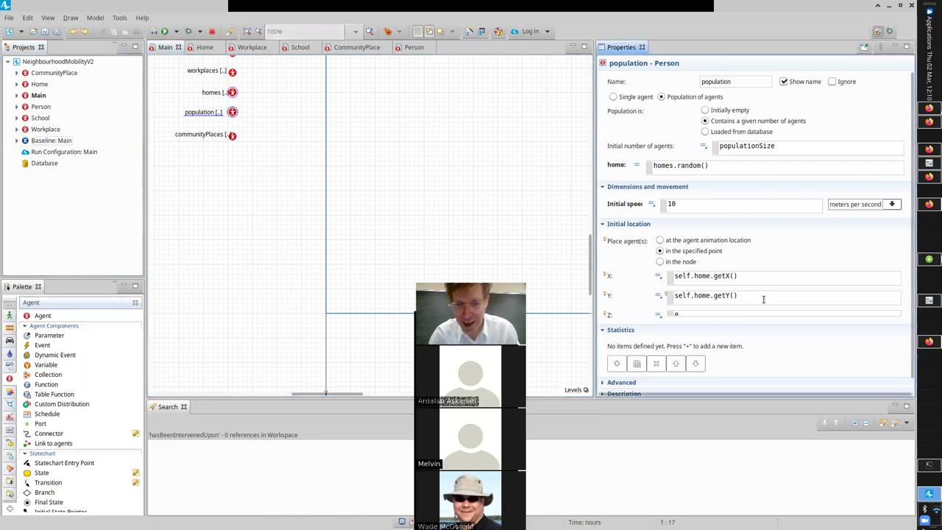
{"action": "key", "text": "Home"}
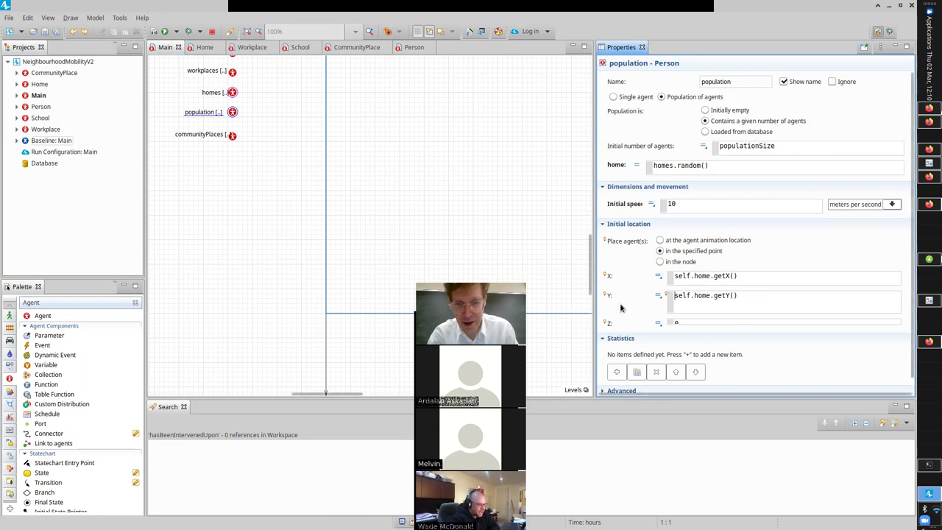
{"action": "mouse_move", "coordinate": [666, 296]}
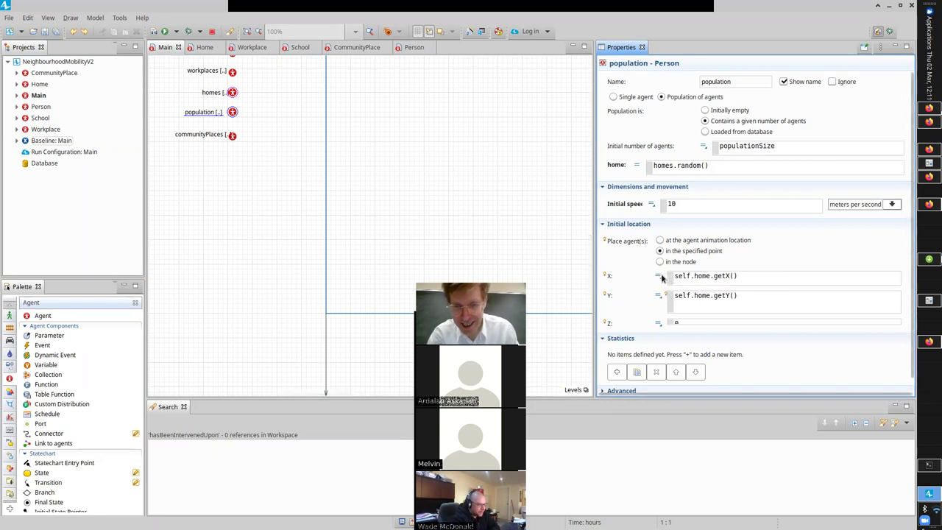
{"action": "left_click", "coordinate": [676, 276]}
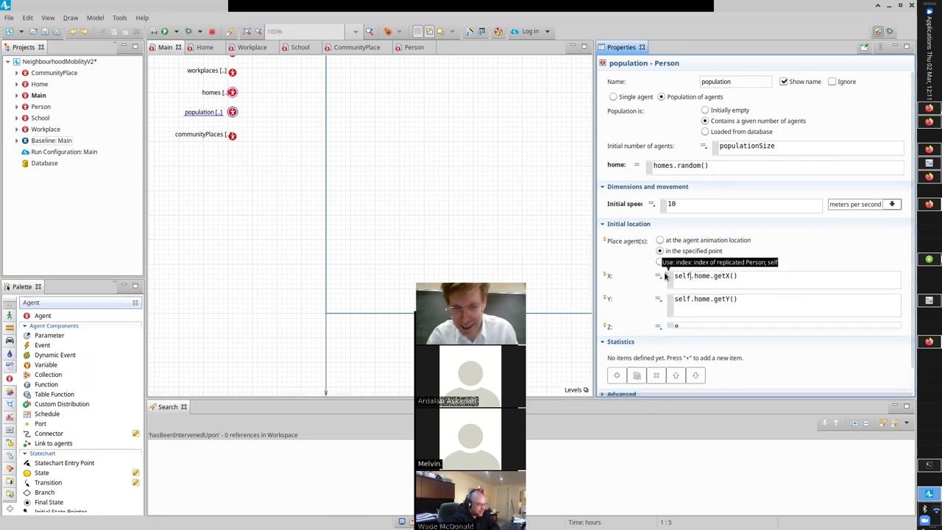
{"action": "left_click", "coordinate": [658, 277]}
{"action": "left_click", "coordinate": [610, 277]}
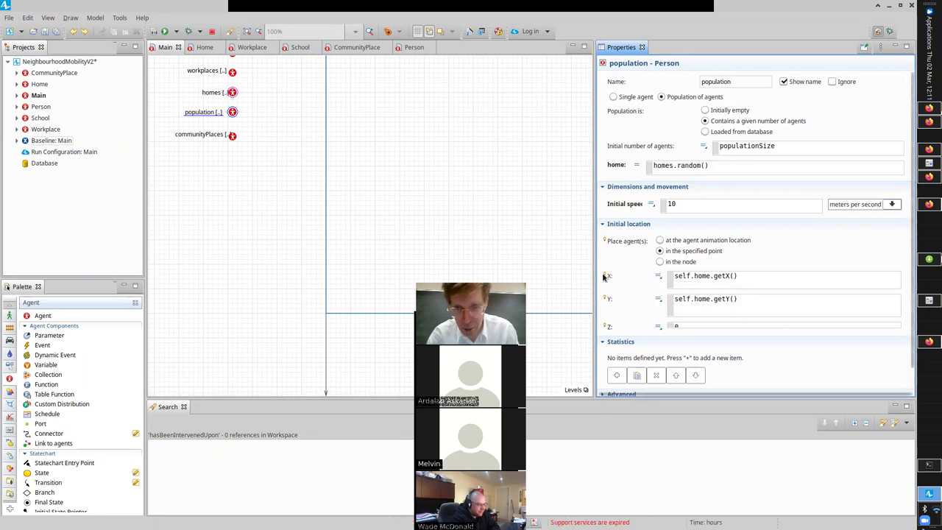
{"action": "mouse_move", "coordinate": [606, 276]}
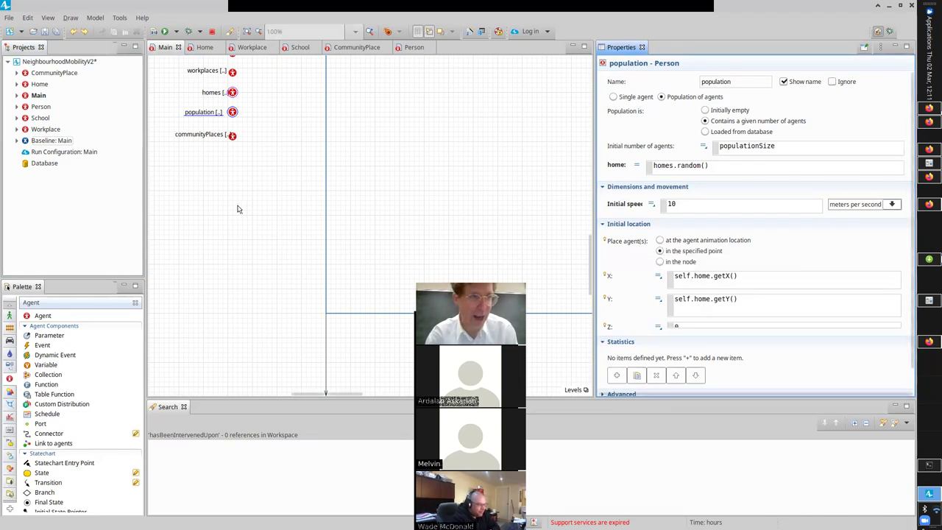
Step: Set the space layout type of the Main agent type to User-defined
{"action": "left_click", "coordinate": [36, 97]}
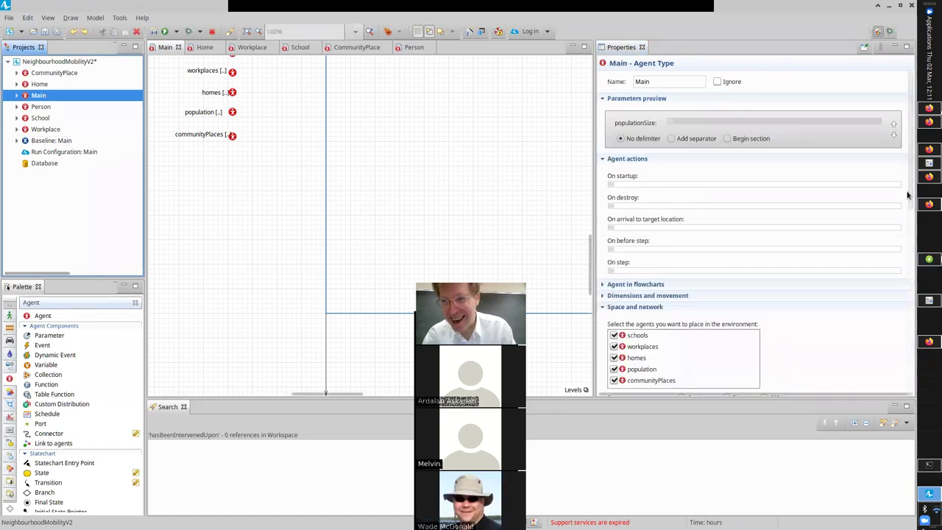
{"action": "scroll", "coordinate": [686, 235], "scroll_direction": "down", "scroll_amount": 3}
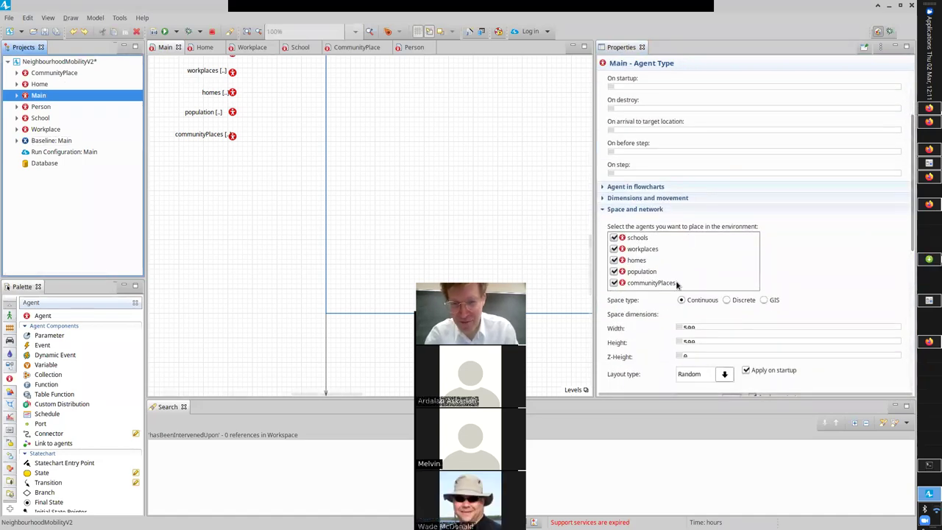
{"action": "left_click", "coordinate": [724, 375]}
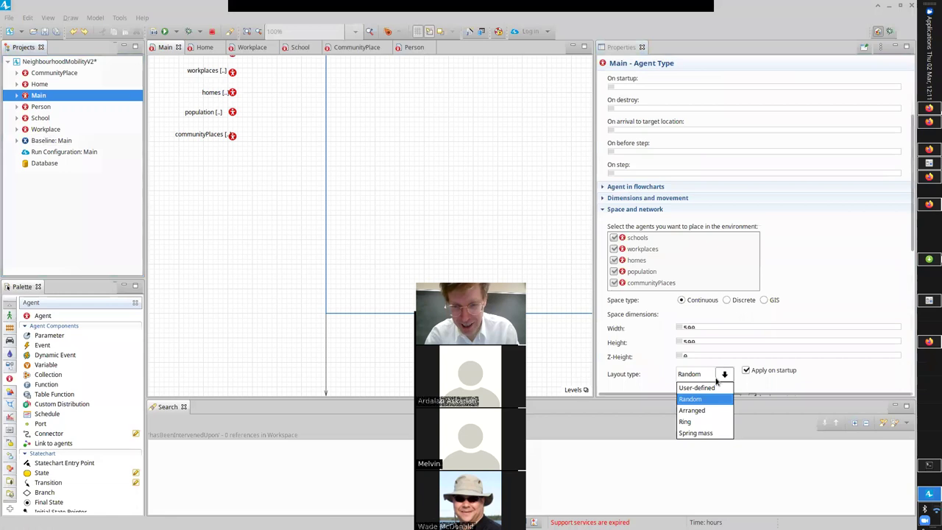
{"action": "left_click", "coordinate": [696, 388]}
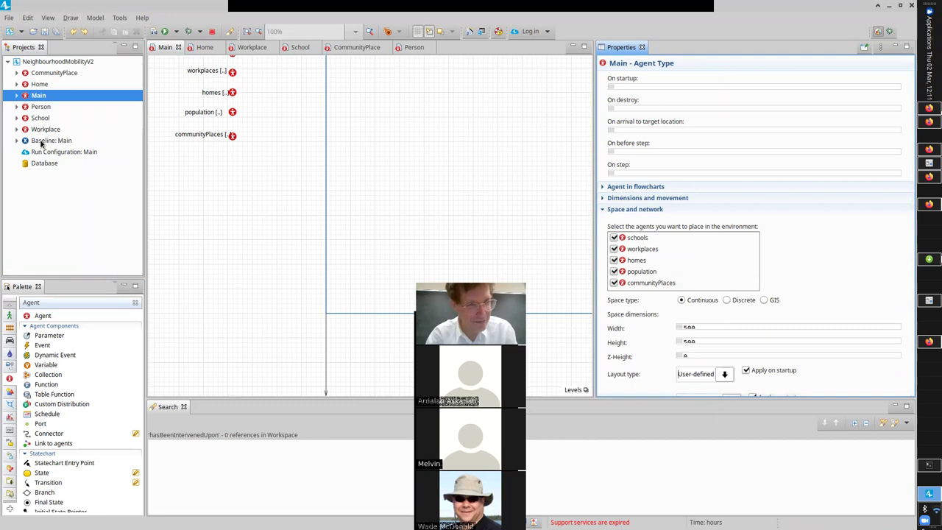
Step: Run the Baseline experiment, check where the agents are placed with the new layout, and close the run window
{"action": "right_click", "coordinate": [43, 141]}
{"action": "left_click", "coordinate": [84, 288]}
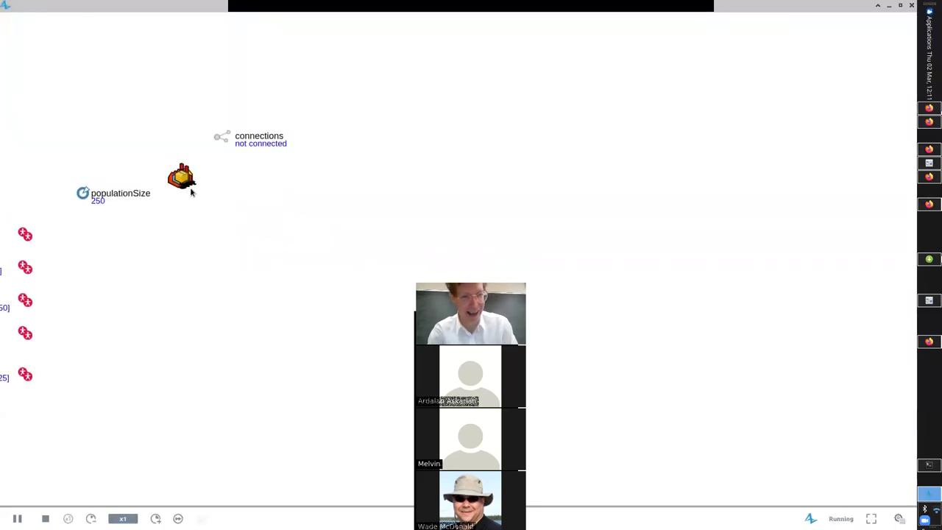
{"action": "left_click", "coordinate": [912, 6]}
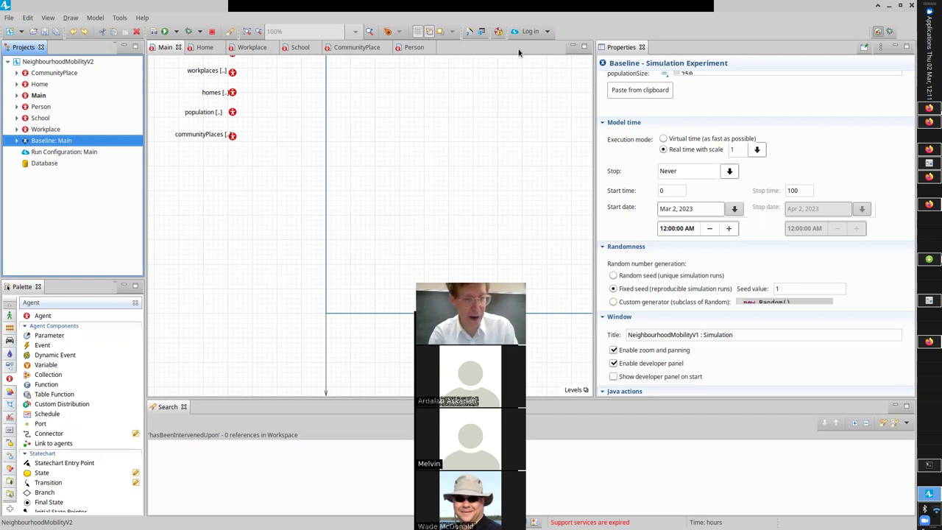
Step: Set the schools population in Main to be placed in the specified point
{"action": "left_click", "coordinate": [42, 73]}
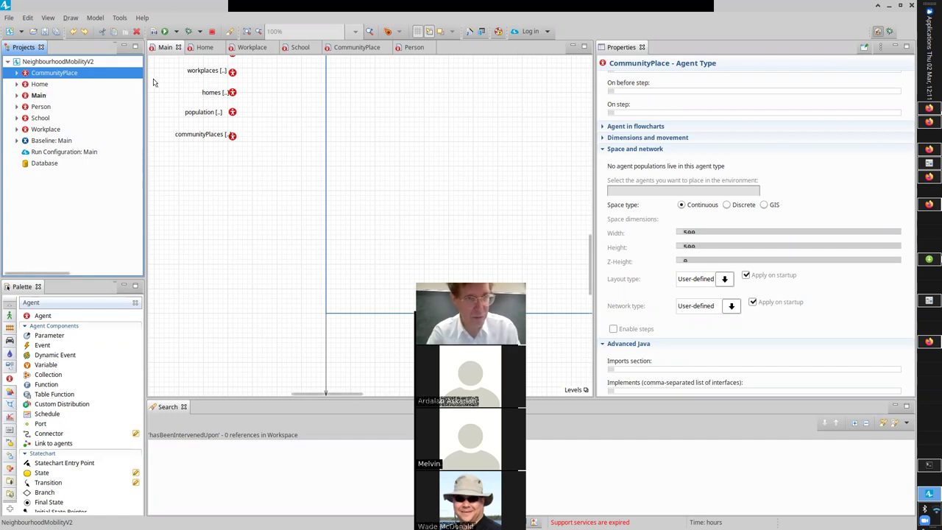
{"action": "left_click_drag", "start_coordinate": [593, 246], "coordinate": [588, 172]}
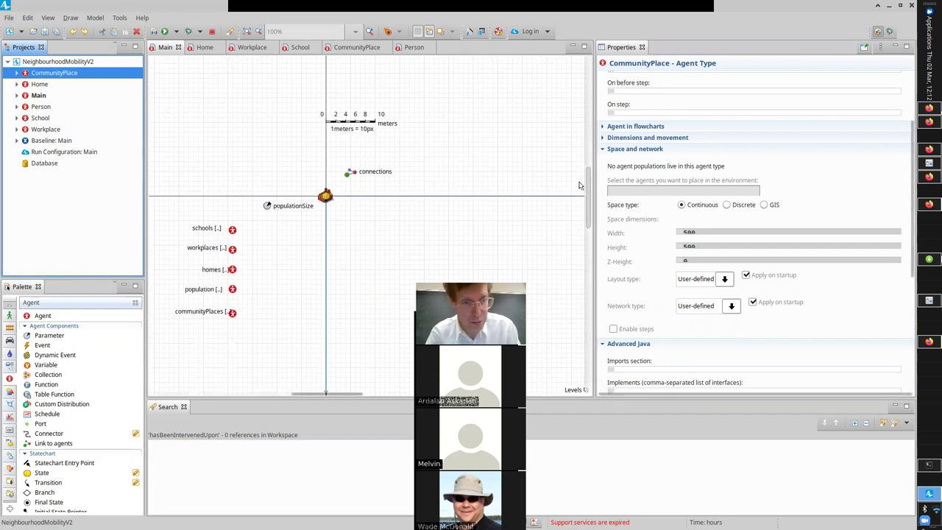
{"action": "left_click", "coordinate": [233, 229]}
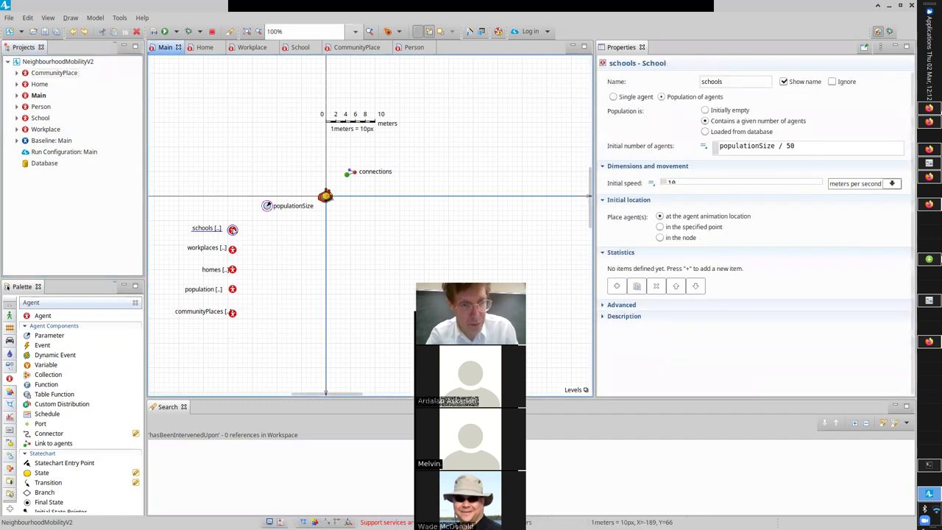
{"action": "left_click", "coordinate": [692, 183]}
{"action": "left_click", "coordinate": [671, 228]}
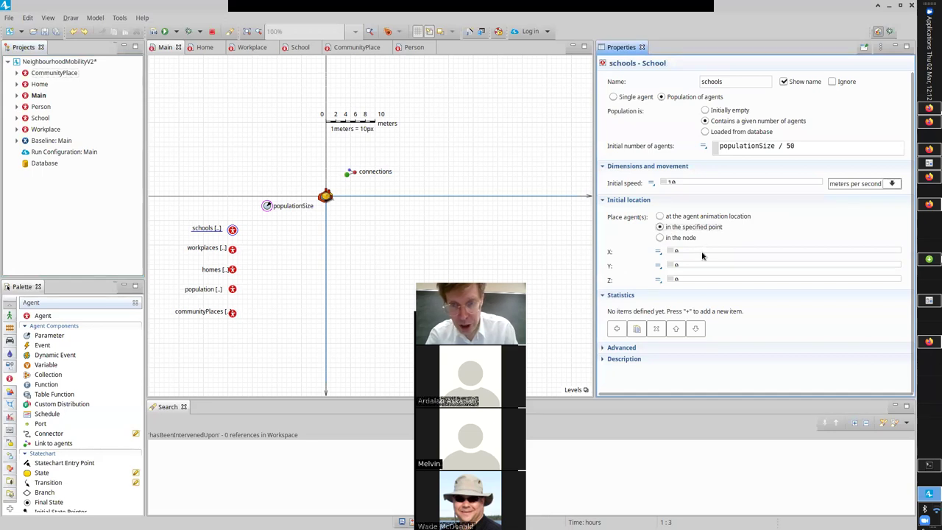
Step: Set the schools' initial X to uniform(0, this.spaceWidth()) and copy the whole expression
{"action": "double_click", "coordinate": [681, 251]}
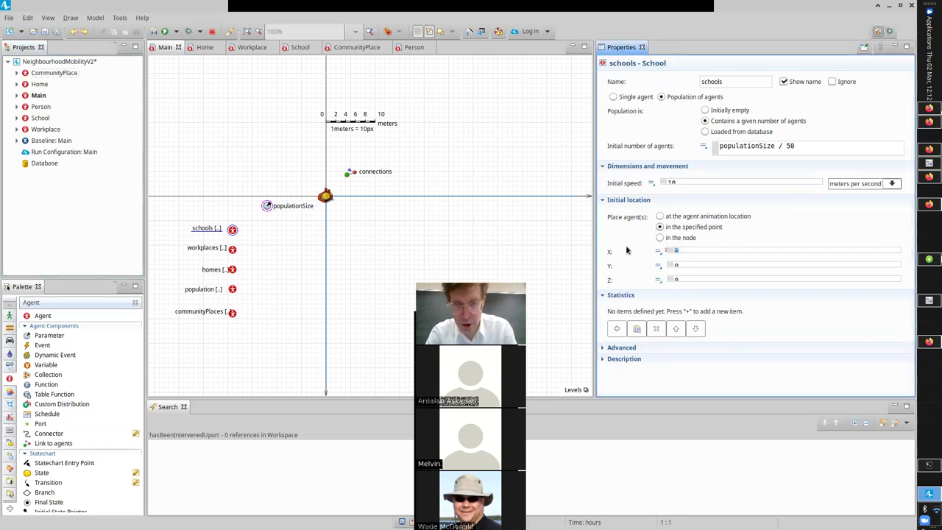
{"action": "key", "text": "BackSpace"}
{"action": "key", "text": "BackSpace"}
{"action": "key", "text": "BackSpace"}
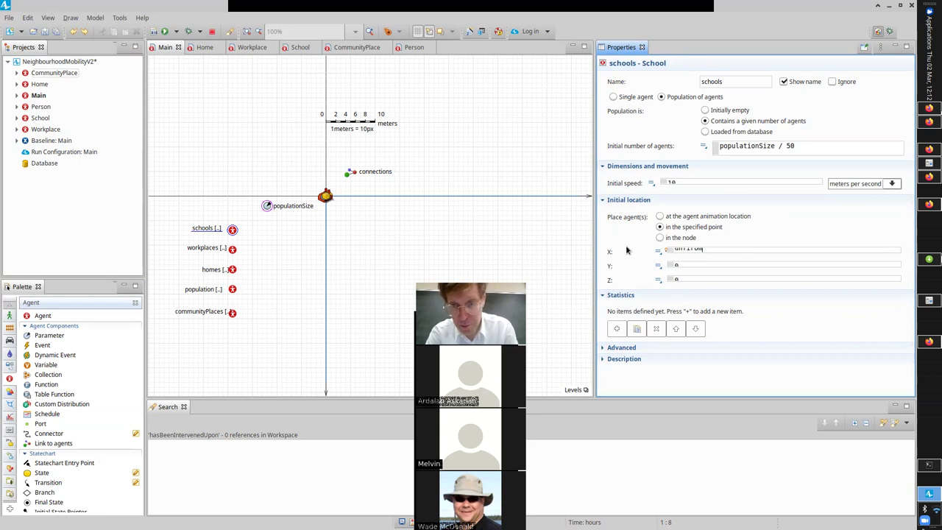
{"action": "type", "text": "if"}
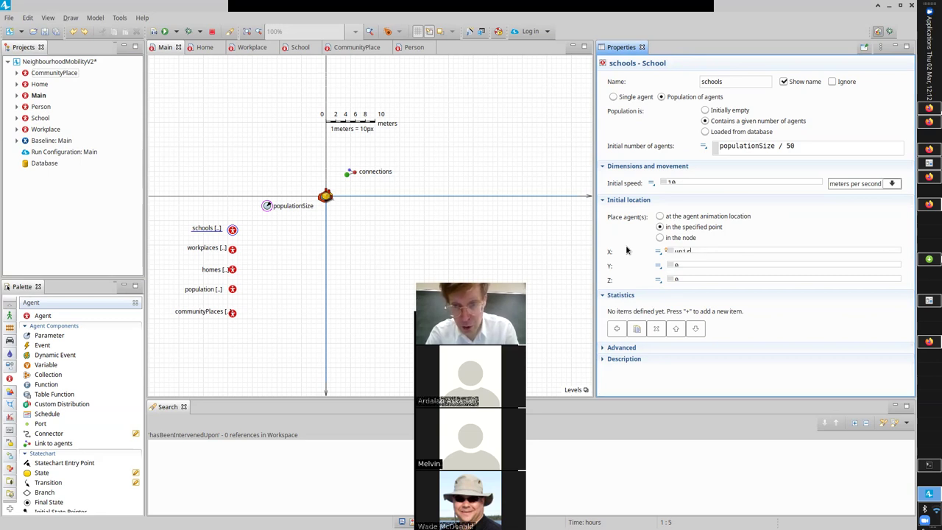
{"action": "type", "text": "orm(0"}
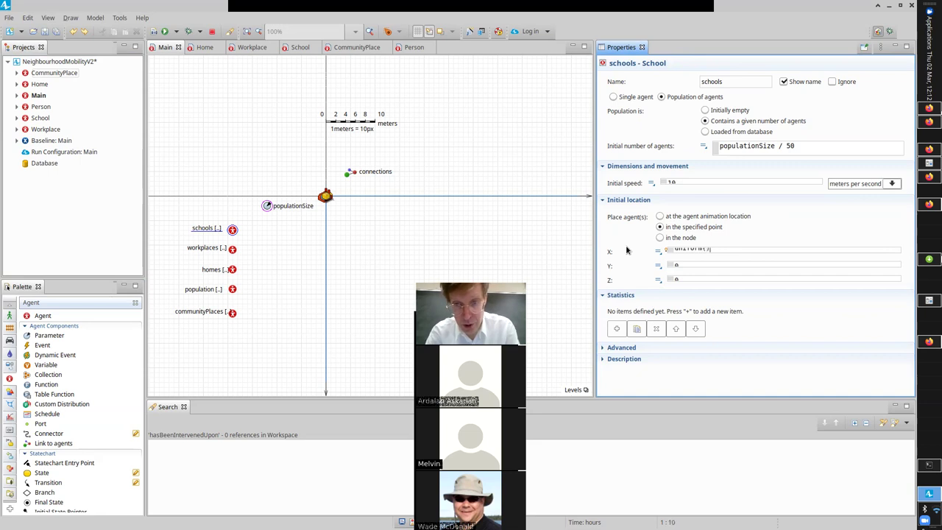
{"action": "key", "text": "Home"}
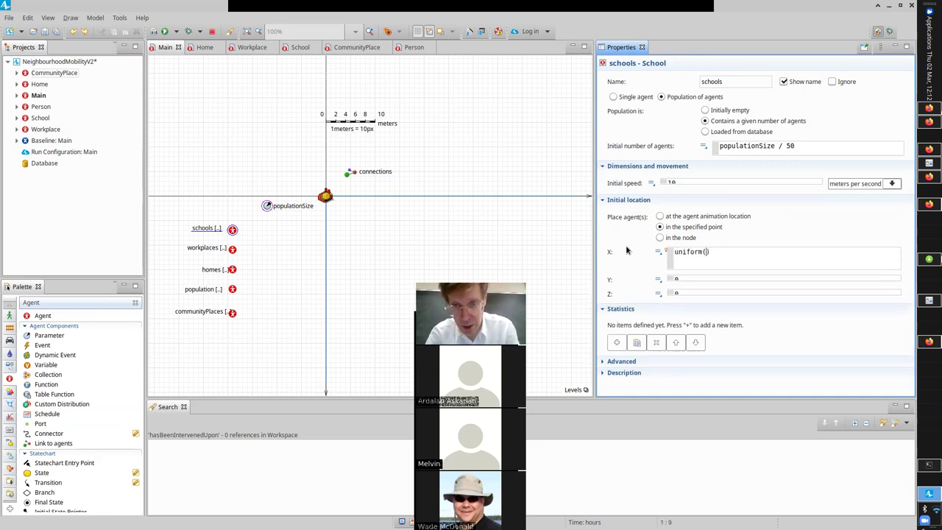
{"action": "type", "text": "0, this."}
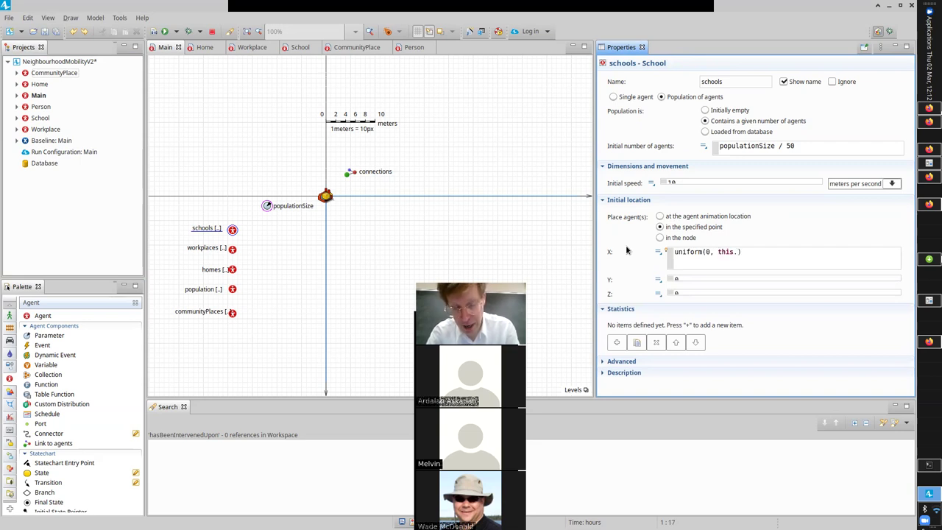
{"action": "type", "text": "spac"}
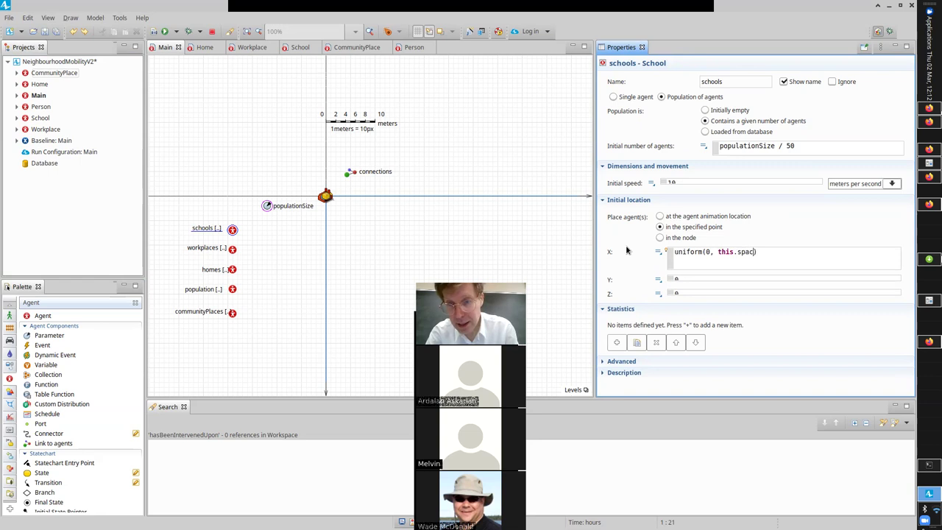
{"action": "key", "text": "ctrl+space"}
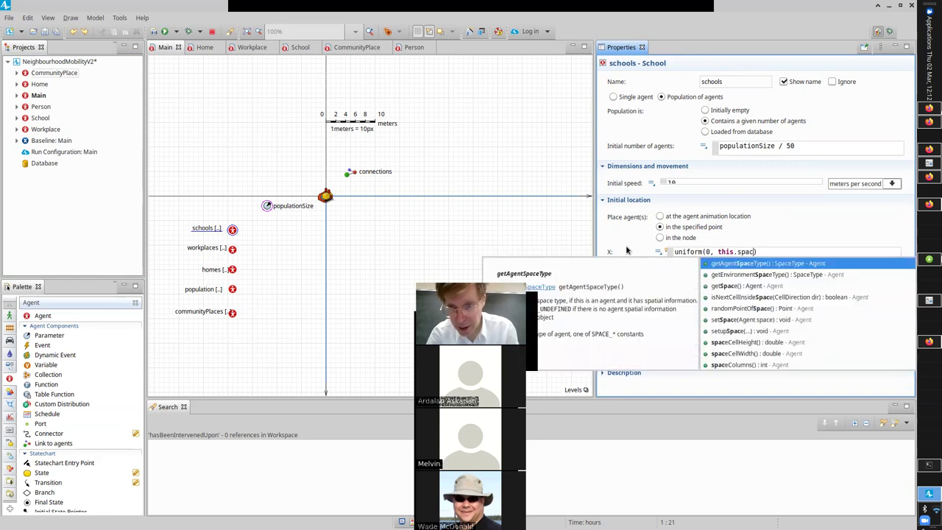
{"action": "type", "text": "ceW"}
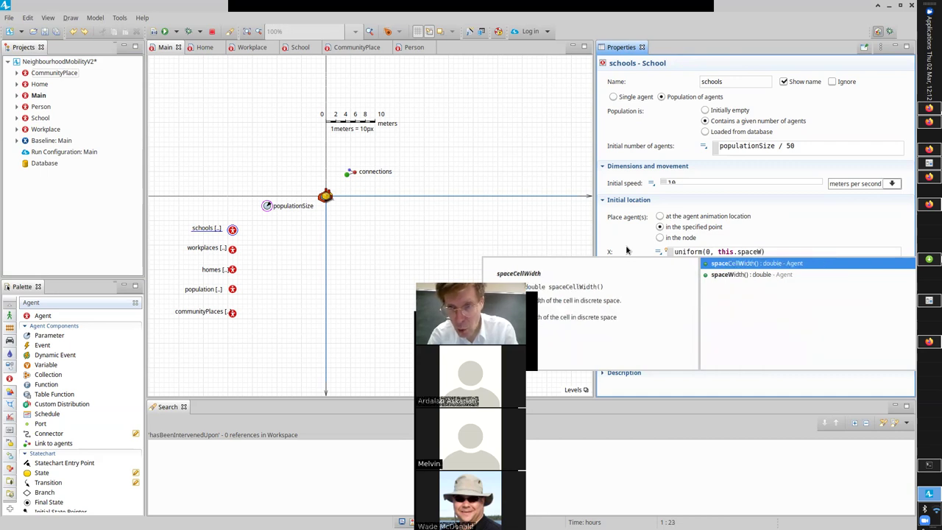
{"action": "key", "text": "Down"}
{"action": "key", "text": "Return"}
{"action": "key", "text": "ctrl+a"}
{"action": "key", "text": "ctrl+c"}
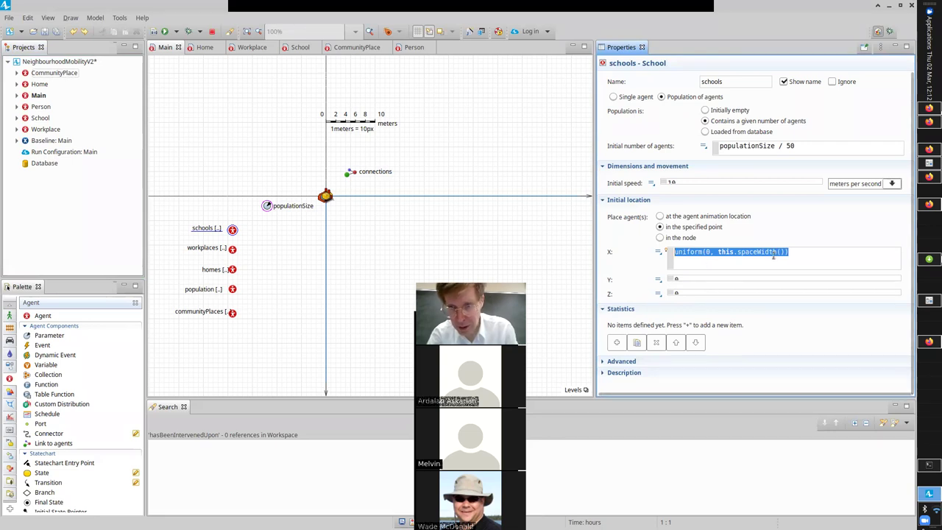
Step: Switch to the Gedit text editor and replace the untitled document's content with the copied uniform(0, this.spaceWidth()) expression
{"action": "key", "text": "alt+Tab"}
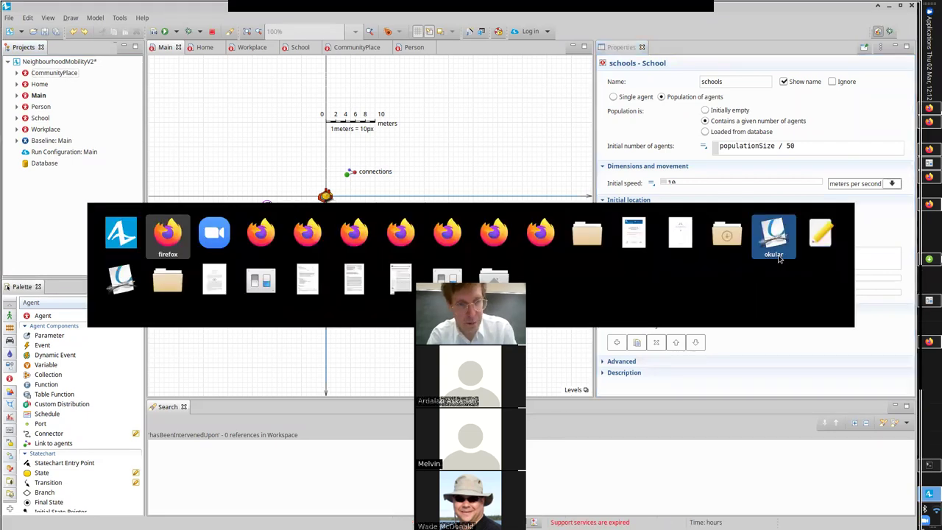
{"action": "key", "text": "alt+Tab"}
{"action": "key", "text": "alt+Tab"}
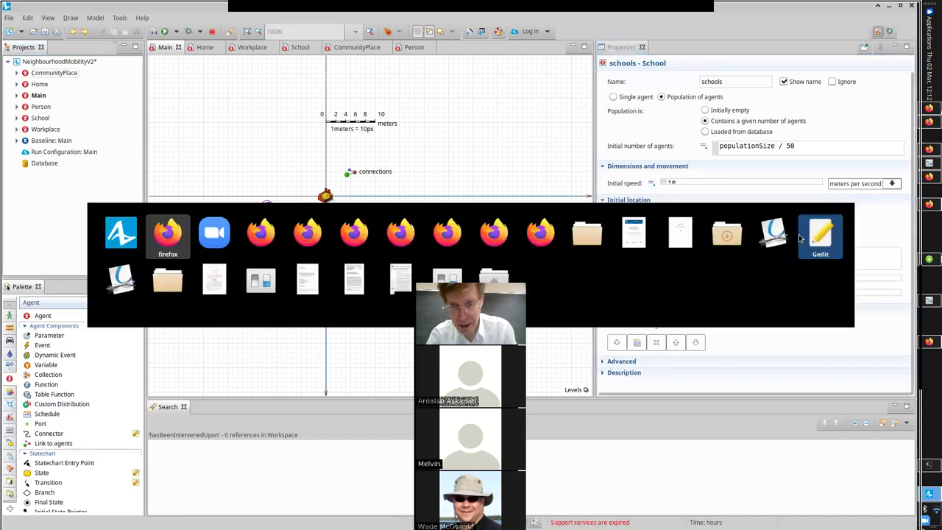
{"action": "key", "text": "alt+Tab"}
{"action": "key", "text": "alt+Tab"}
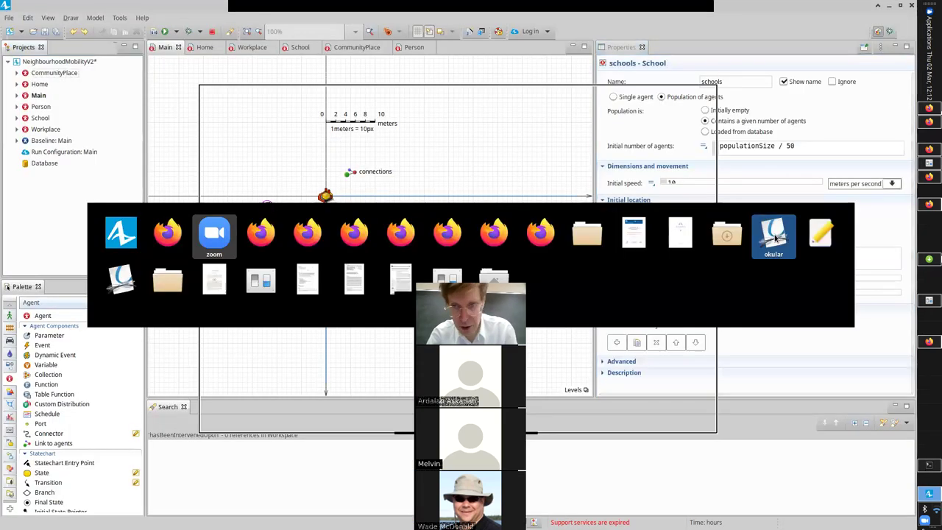
{"action": "key", "text": "alt+Tab"}
{"action": "key", "text": "alt+Tab"}
{"action": "key", "text": "alt+Tab"}
{"action": "key", "text": "alt+Tab"}
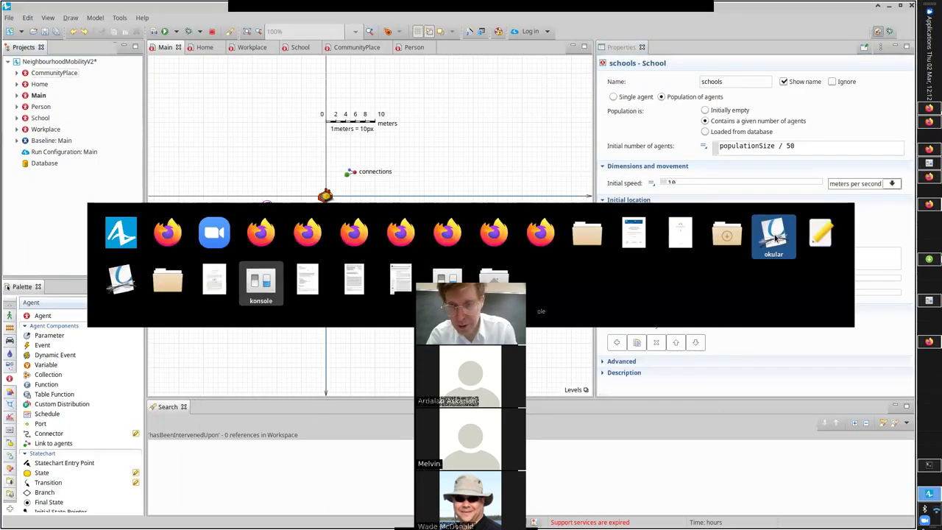
{"action": "key", "text": "ctrl+a"}
{"action": "key", "text": "ctrl+v"}
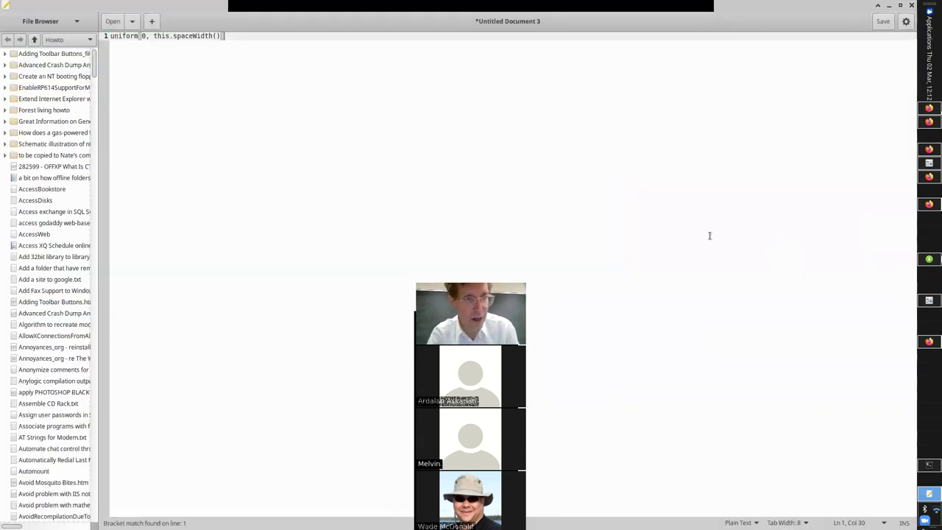
Step: Examine the lower and upper bounds of the uniform expression in the text document, and return to AnyLogic
{"action": "key", "text": "ctrl+a"}
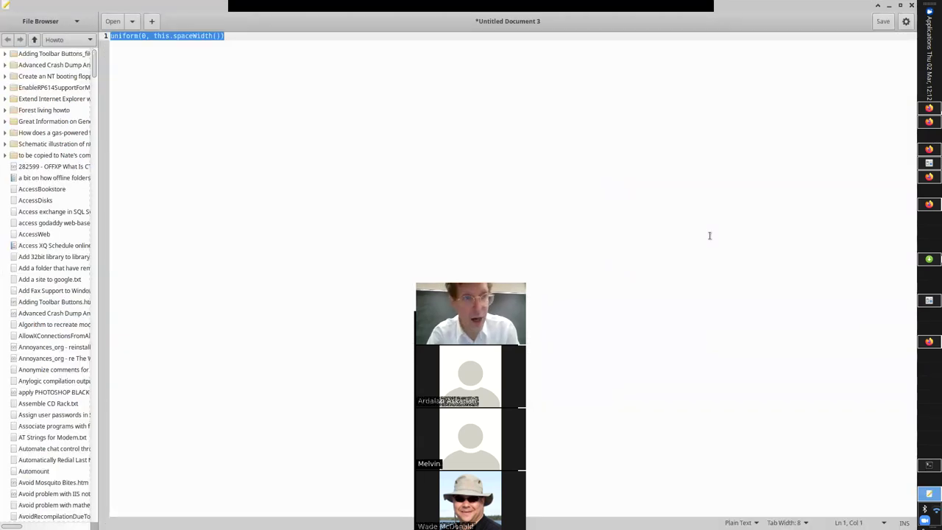
{"action": "double_click", "coordinate": [114, 35]}
{"action": "left_click", "coordinate": [140, 36]}
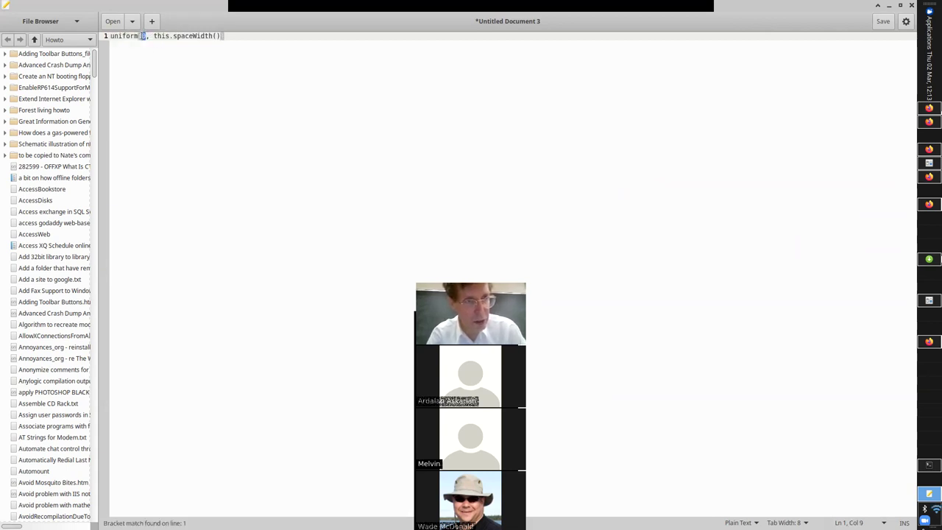
{"action": "left_click_drag", "start_coordinate": [220, 35], "coordinate": [154, 35]}
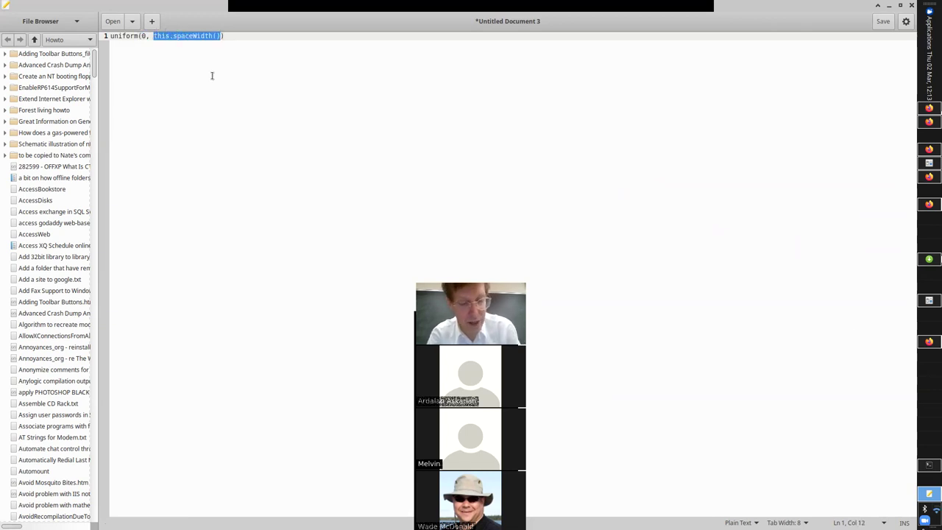
{"action": "key", "text": "alt+Tab"}
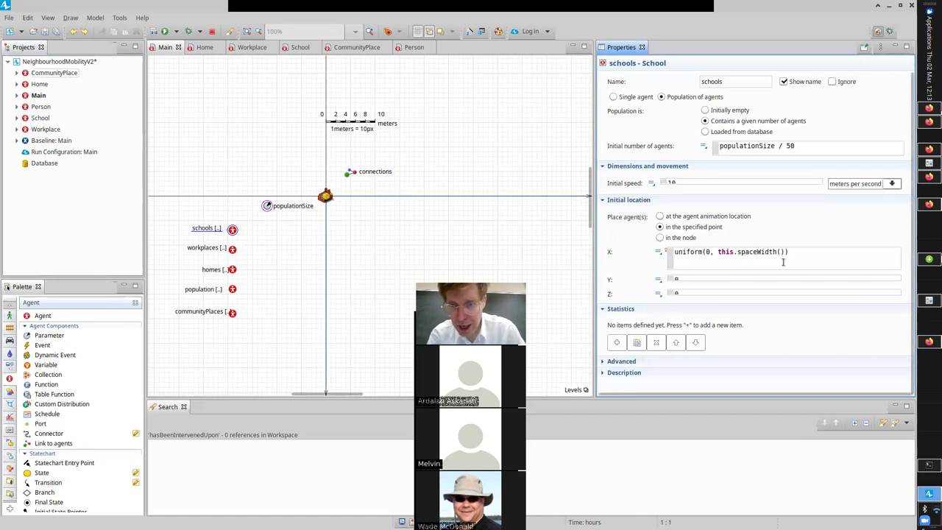
Step: Place the workplaces population in the specified point and reuse the copied expression uniform(0, this.spaceWidth()) as its initial X
{"action": "left_click", "coordinate": [39, 85]}
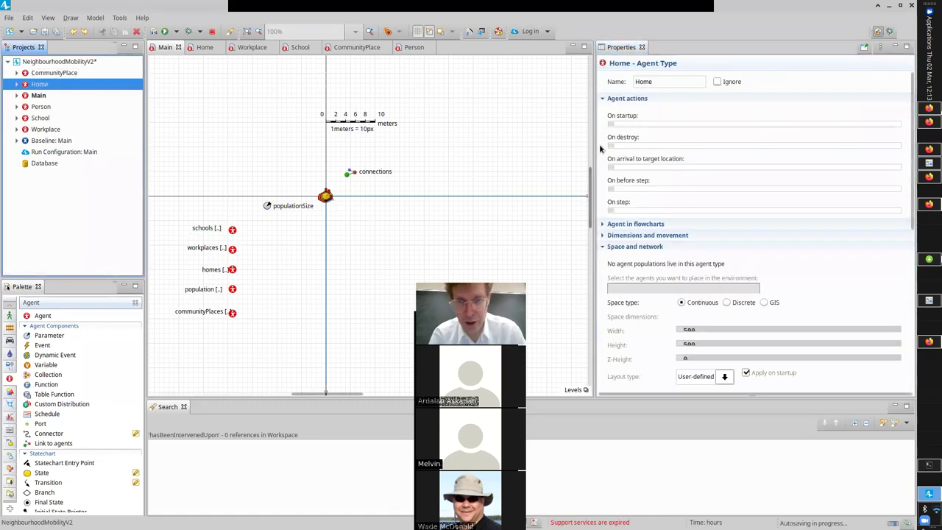
{"action": "left_click", "coordinate": [59, 61]}
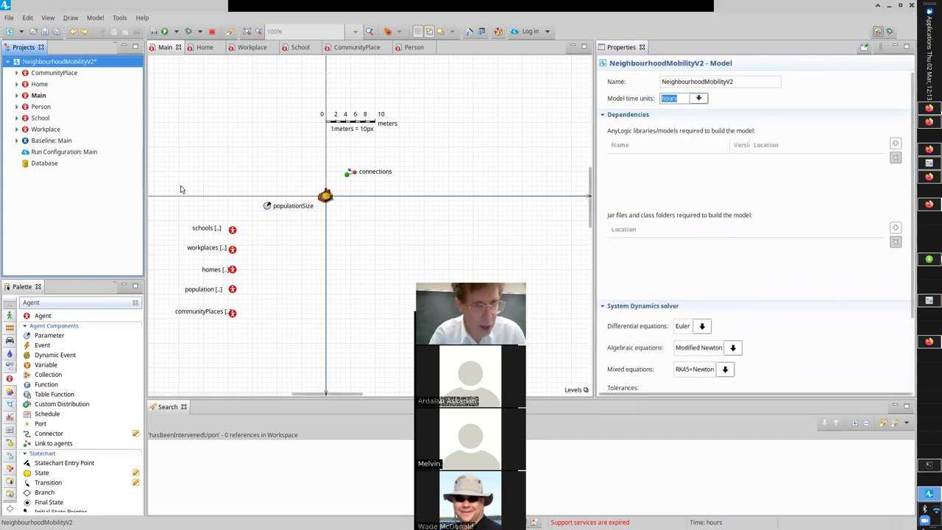
{"action": "left_click", "coordinate": [233, 250]}
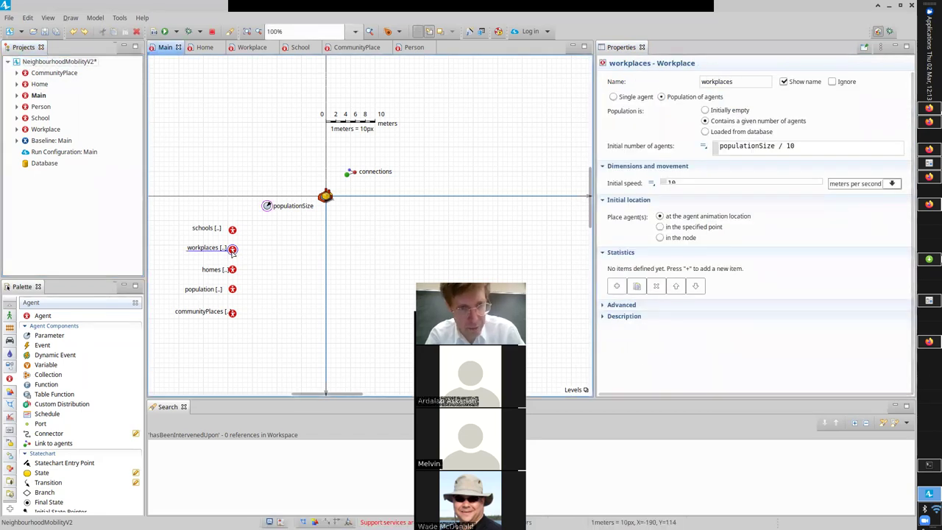
{"action": "left_click", "coordinate": [659, 227]}
{"action": "left_click", "coordinate": [701, 251]}
{"action": "key", "text": "ctrl+v"}
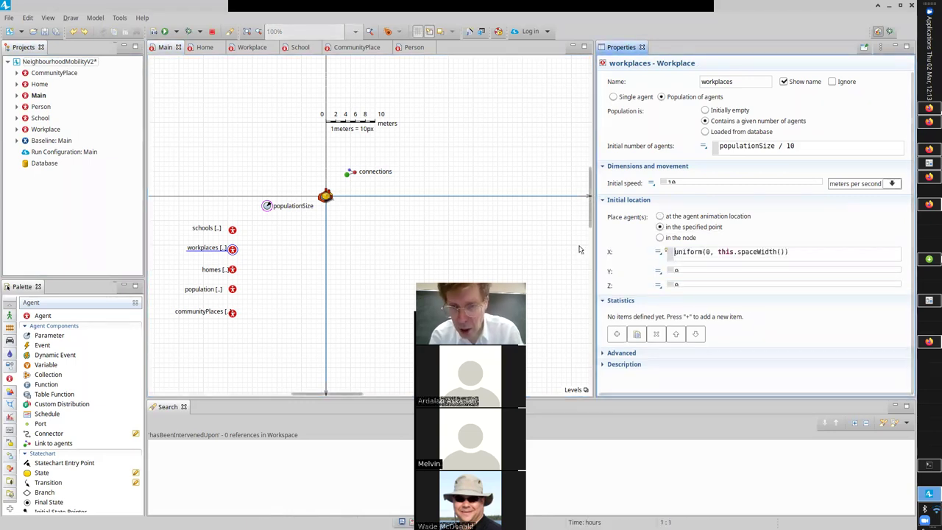
Step: Place the homes population in the specified point and set its initial X to uniform(0, this.spaceWidth())
{"action": "left_click", "coordinate": [232, 270]}
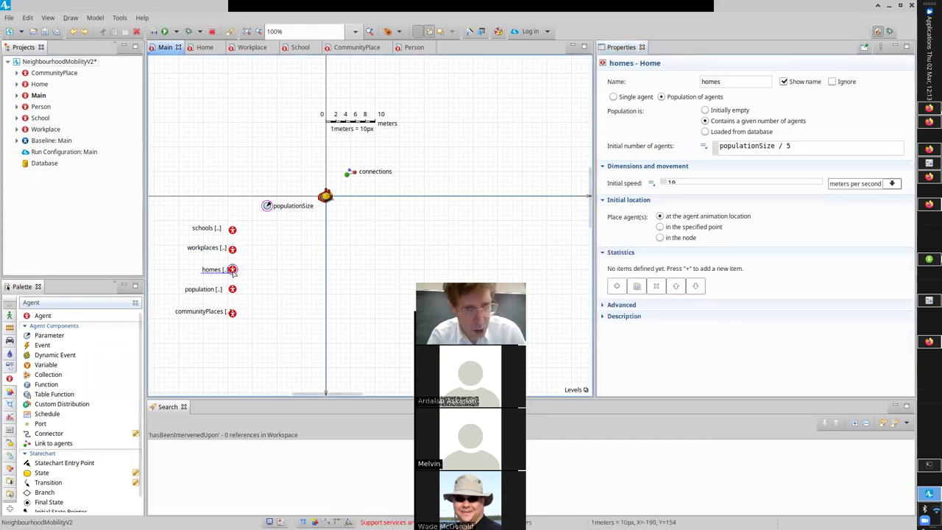
{"action": "left_click", "coordinate": [666, 226]}
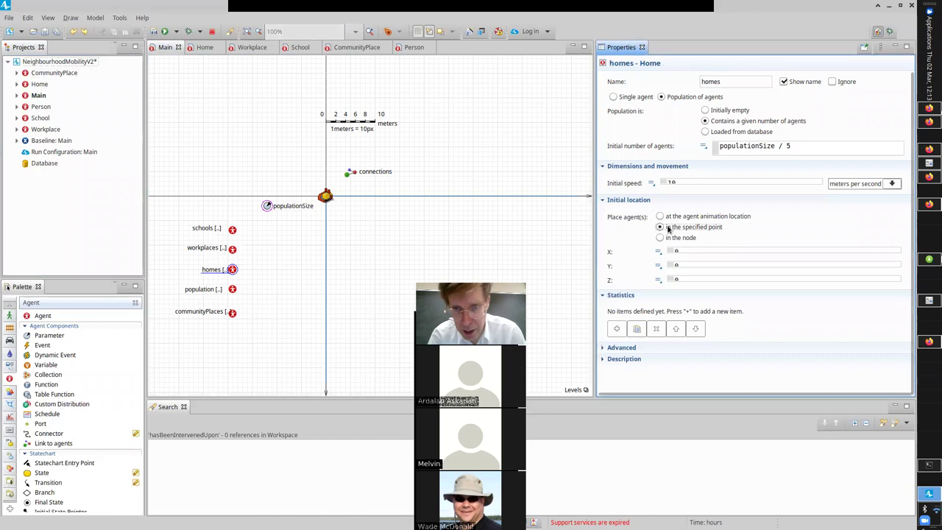
{"action": "left_click_drag", "start_coordinate": [677, 250], "coordinate": [636, 247]}
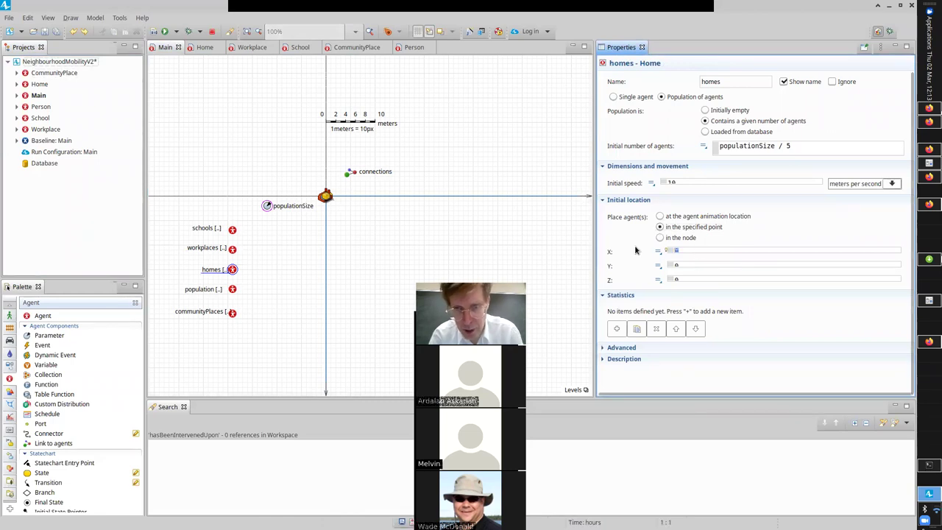
{"action": "type", "text": "uniform(0, this.spaceWidth())"}
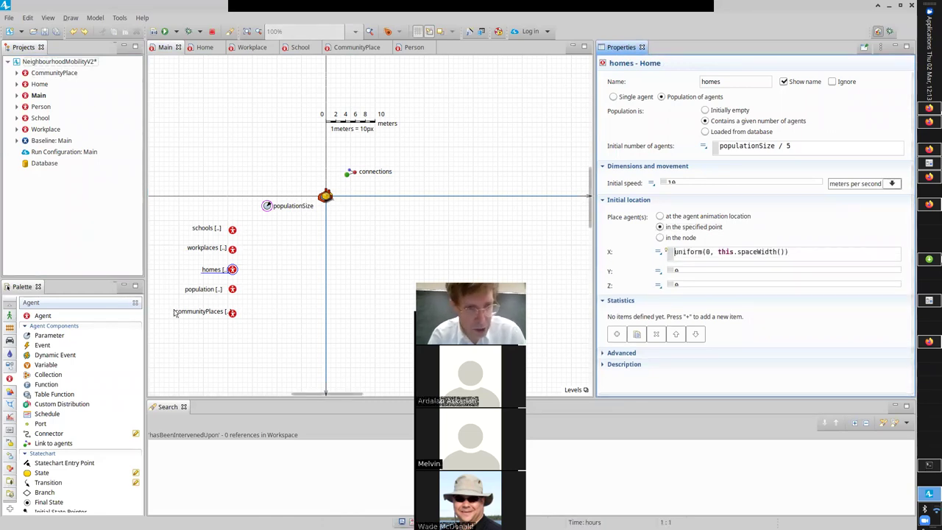
Step: Place the communityPlaces population in the specified point with uniform(0, this.spaceWidth()) as its initial X
{"action": "left_click", "coordinate": [232, 290]}
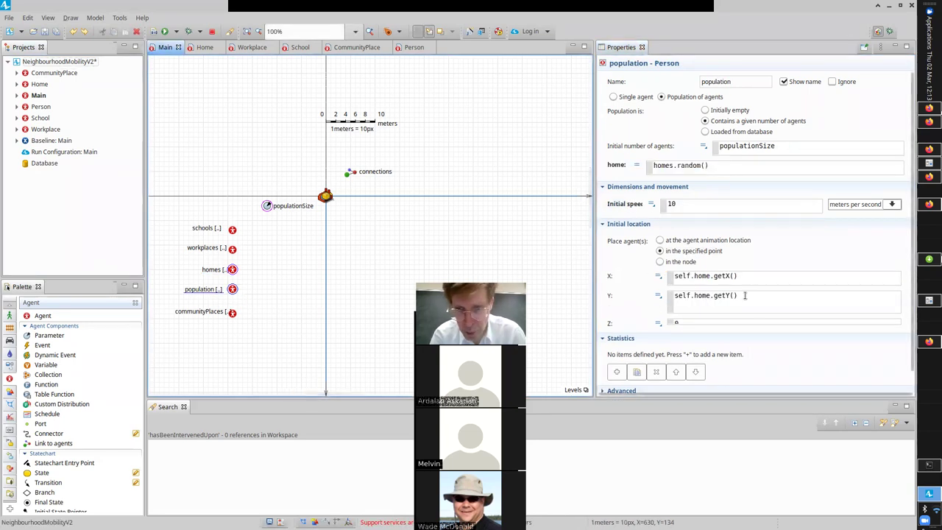
{"action": "left_click", "coordinate": [231, 313]}
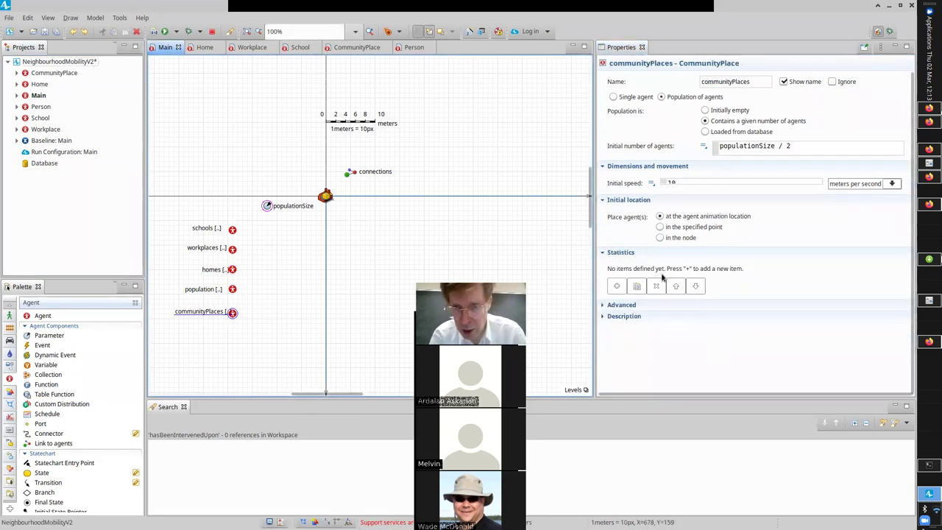
{"action": "left_click", "coordinate": [661, 227]}
{"action": "left_click", "coordinate": [717, 251]}
{"action": "type", "text": "uniform(0, this.spaceWidth())"}
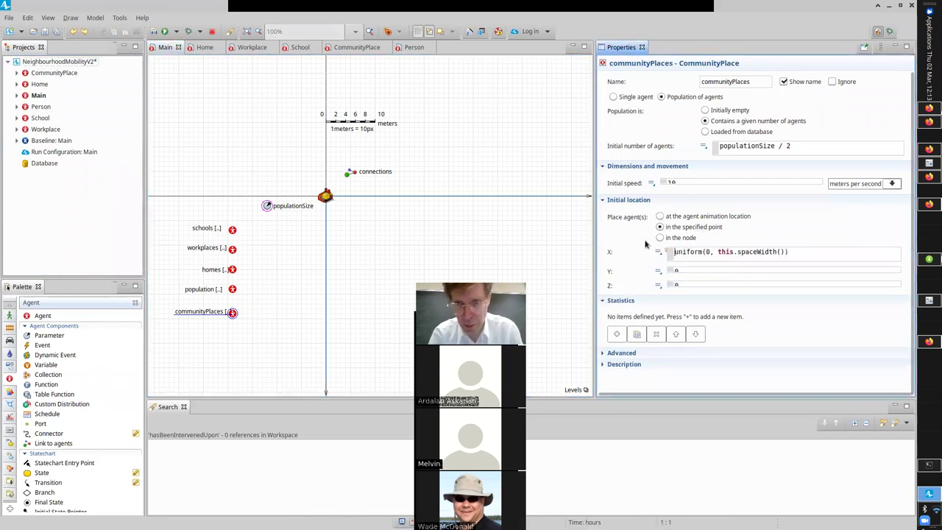
Step: Replace the schools population's initial Y with the copied expression uniform(0, this.spaceWidth()) as the basis for its vertical coordinate
{"action": "left_click", "coordinate": [233, 230]}
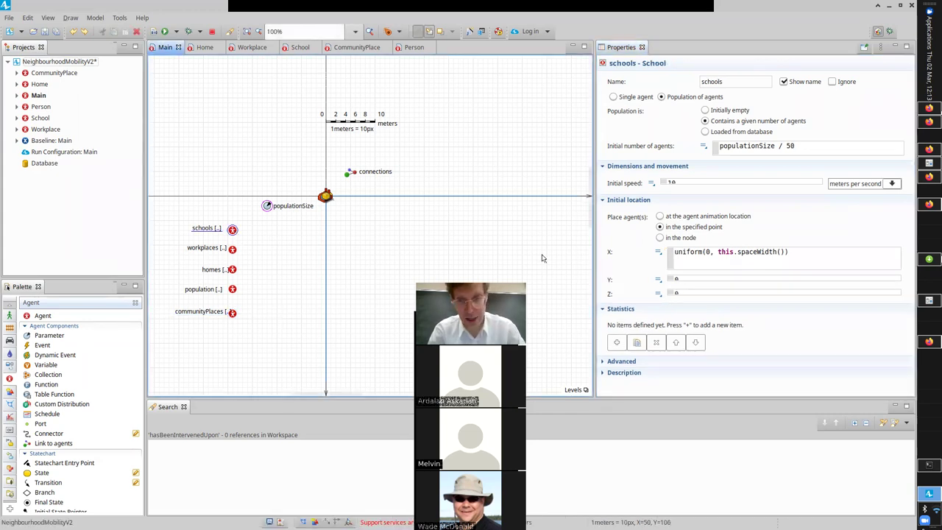
{"action": "left_click", "coordinate": [686, 278]}
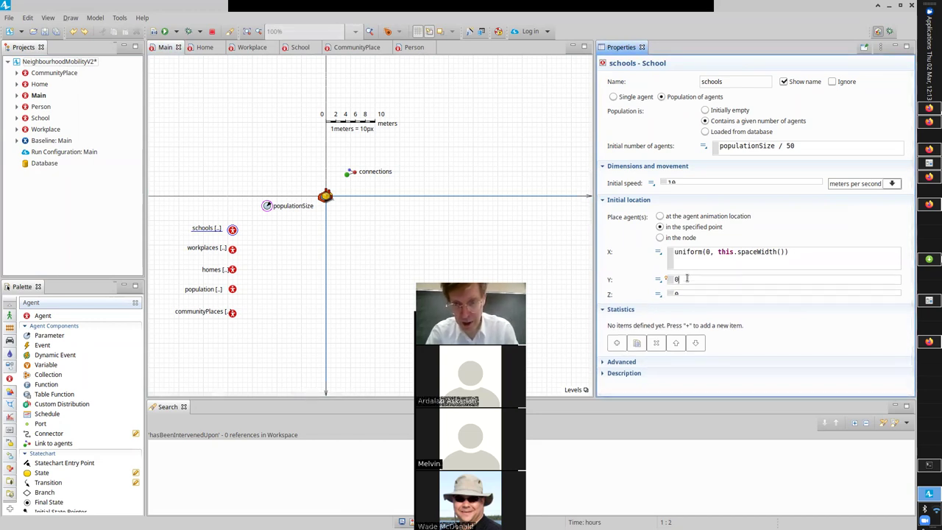
{"action": "key", "text": "BackSpace"}
{"action": "type", "text": "uniform(0, this.spaceWidth())"}
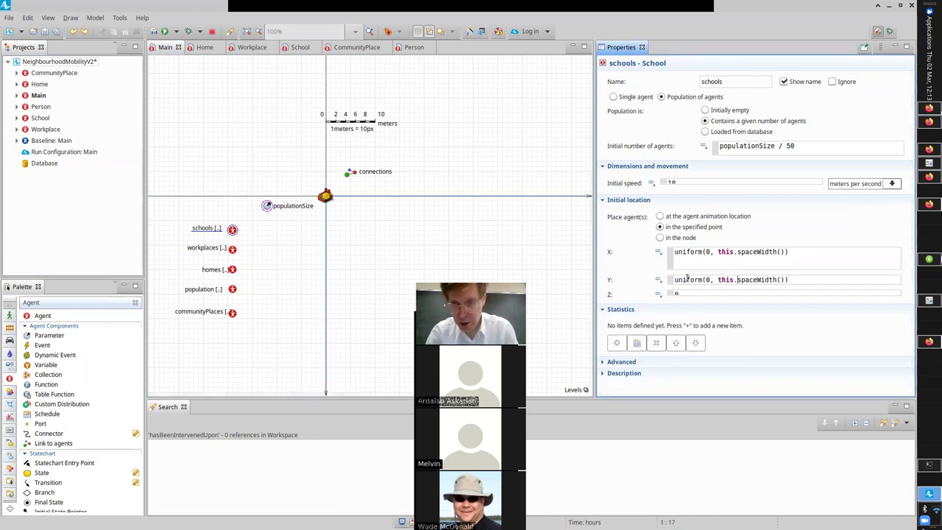
Step: Change the schools population's initial Y expression to uniform(0, this.spaceHeight()) and copy the whole expression
{"action": "key", "text": "BackSpace"}
{"action": "key", "text": "Delete"}
{"action": "key", "text": "Delete"}
{"action": "key", "text": "Delete"}
{"action": "key", "text": "Delete"}
{"action": "type", "text": "He"}
{"action": "type", "text": "t"}
{"action": "key", "text": "ctrl+a"}
{"action": "key", "text": "ctrl+c"}
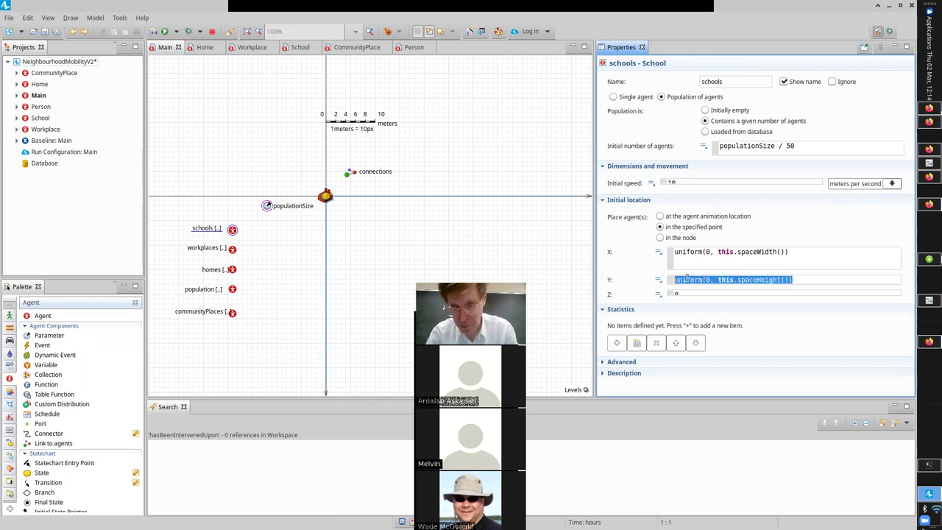
Step: Set the workplaces population's initial Y to the copied uniform(0, this.spaceHeight()) expression and save the model
{"action": "left_click", "coordinate": [233, 249]}
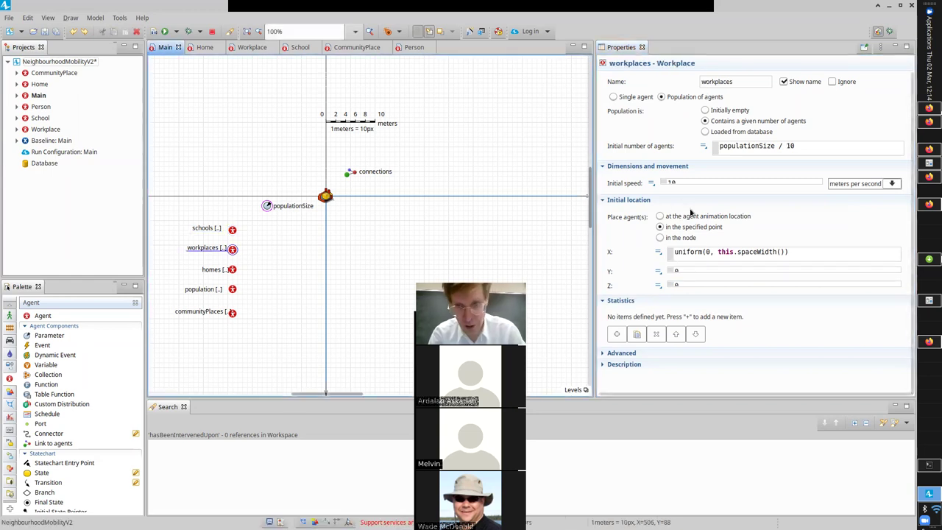
{"action": "left_click", "coordinate": [692, 269]}
{"action": "key", "text": "ctrl+v"}
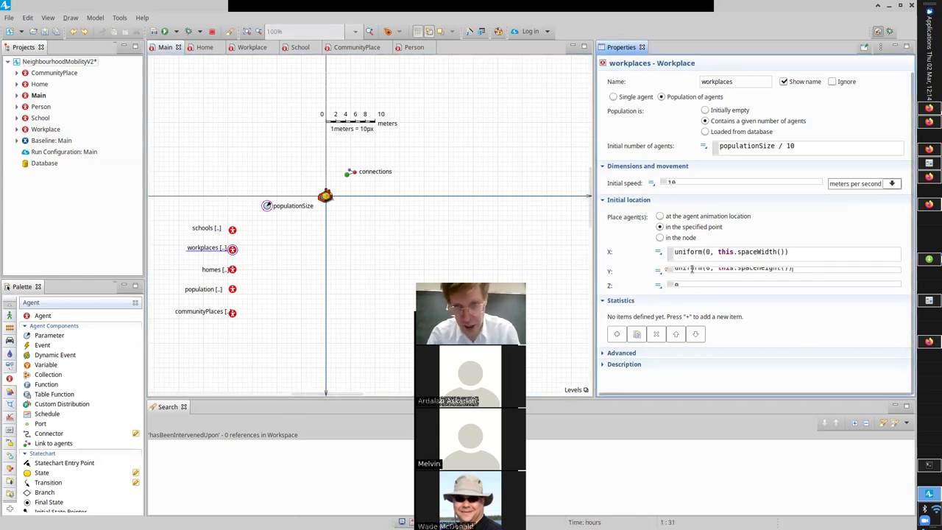
{"action": "key", "text": "ctrl+s"}
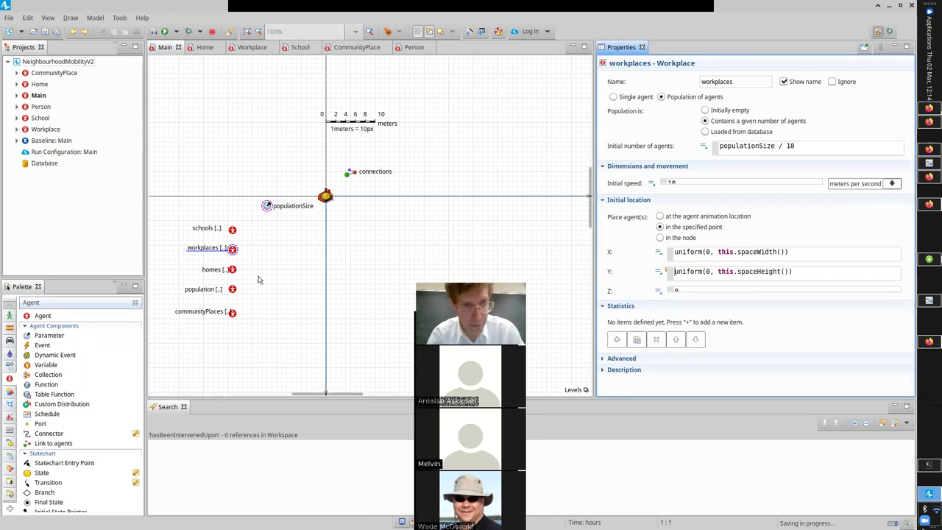
Step: Set the homes population's initial Y to uniform(0, this.spaceHeight()) and save the model
{"action": "left_click", "coordinate": [232, 270]}
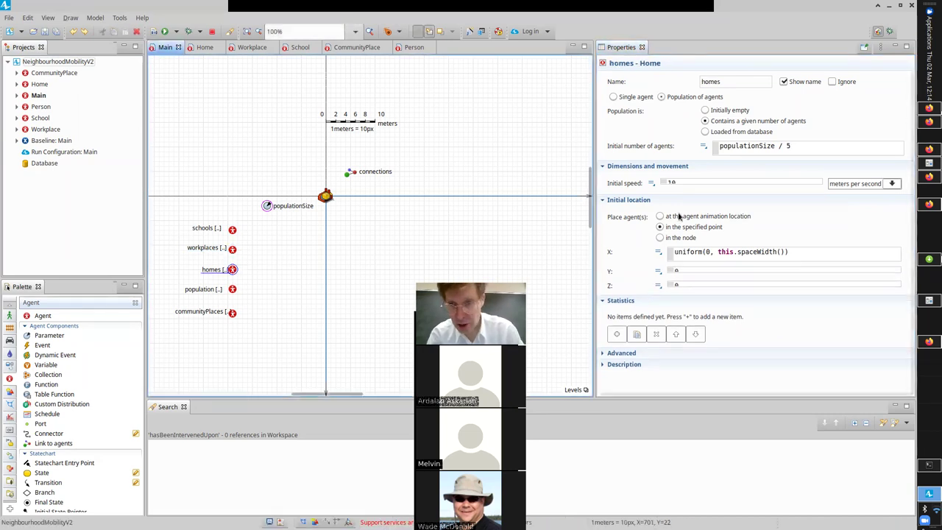
{"action": "left_click", "coordinate": [695, 270]}
{"action": "key", "text": "ctrl+v"}
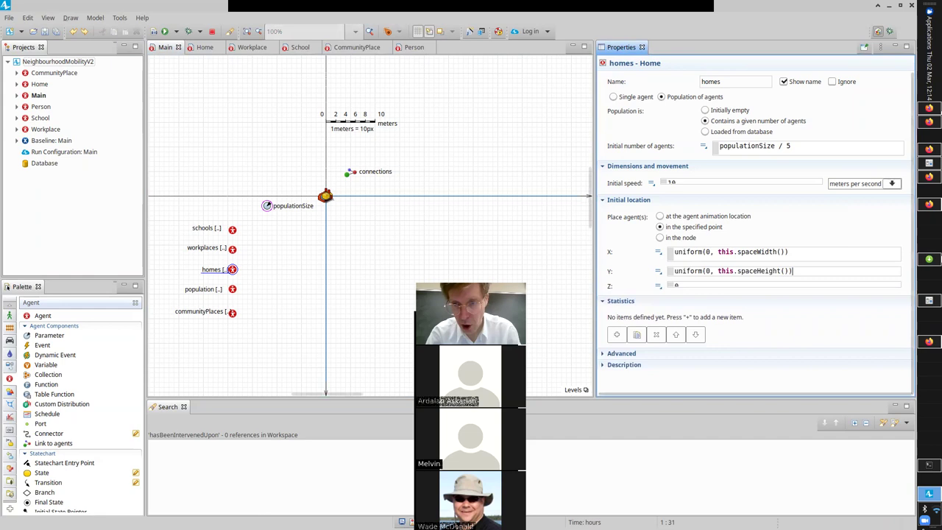
{"action": "key", "text": "ctrl+s"}
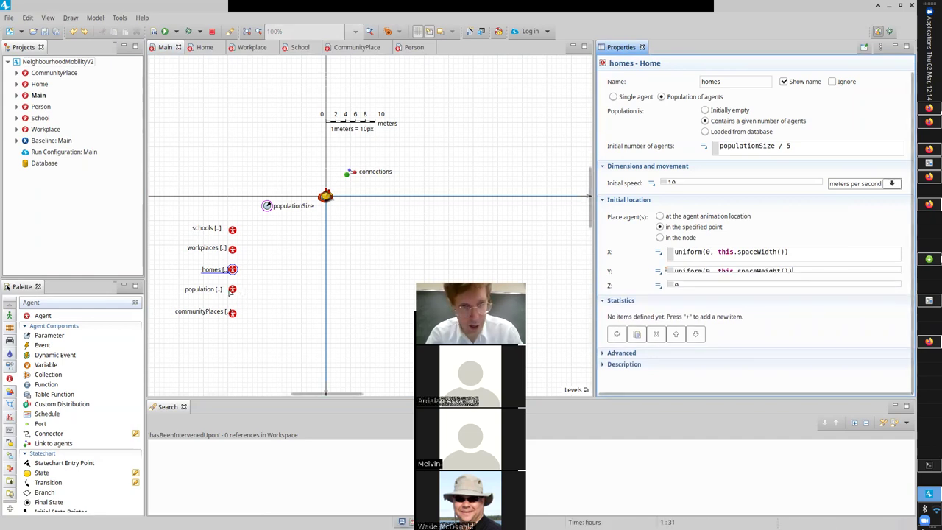
Step: Set the communityPlaces population's initial Y to uniform(0, this.spaceHeight())
{"action": "left_click", "coordinate": [232, 315]}
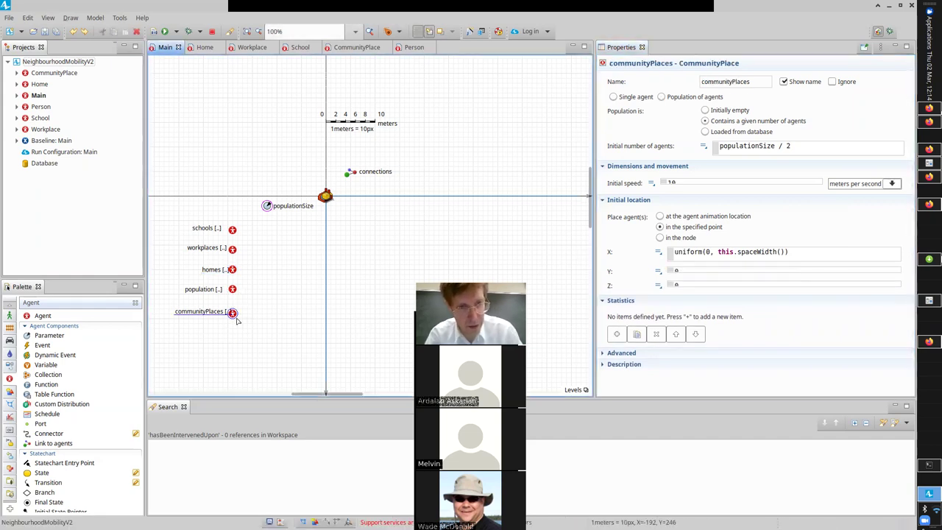
{"action": "left_click", "coordinate": [697, 270]}
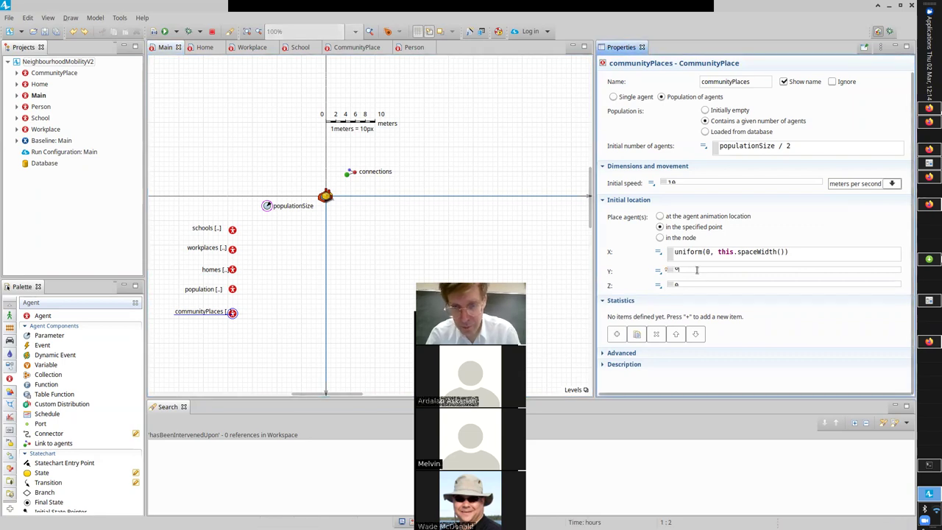
{"action": "key", "text": "ctrl+v"}
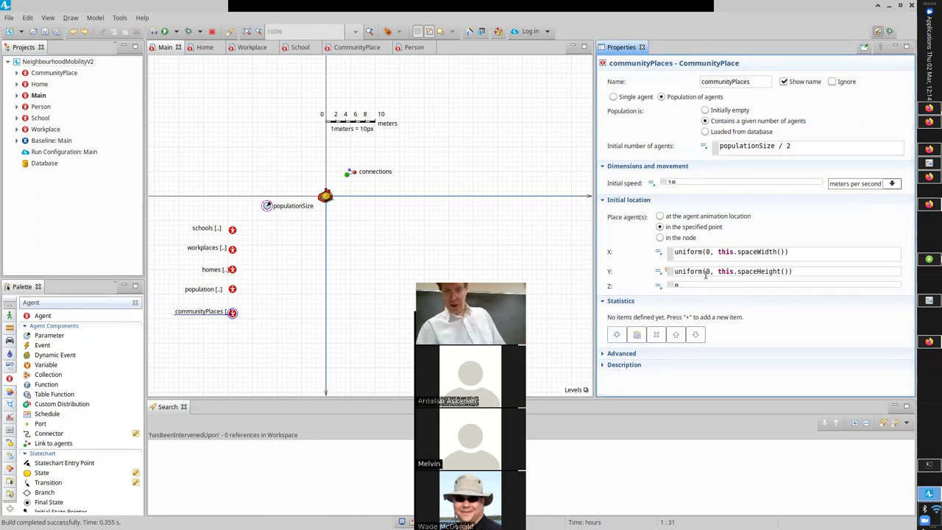
Step: Build the model, launch the Baseline experiment to view how the agents are placed, and close the simulation window
{"action": "left_click", "coordinate": [227, 289]}
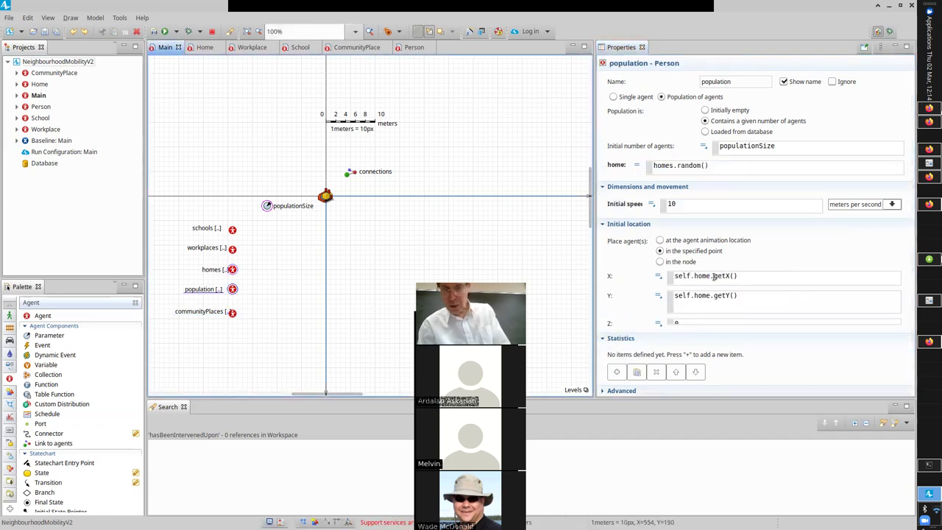
{"action": "right_click", "coordinate": [45, 139]}
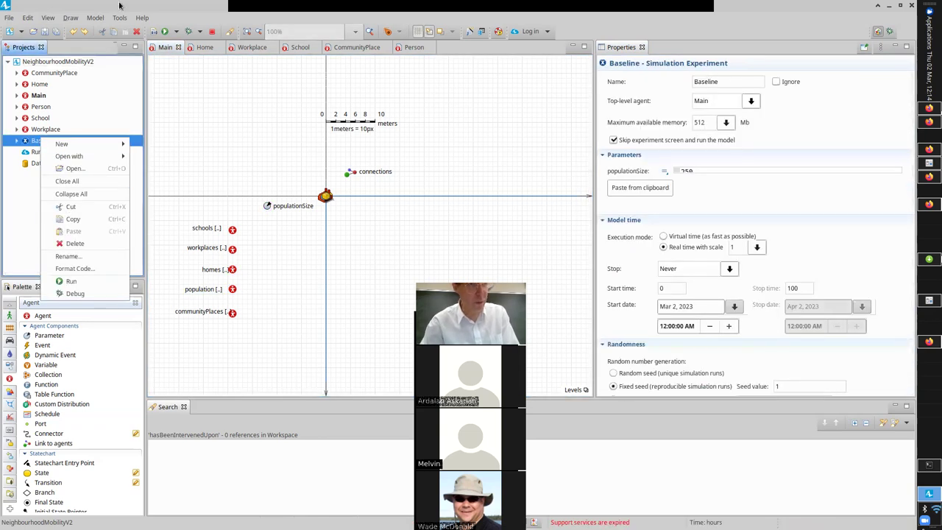
{"action": "left_click", "coordinate": [154, 32]}
{"action": "left_click", "coordinate": [154, 33]}
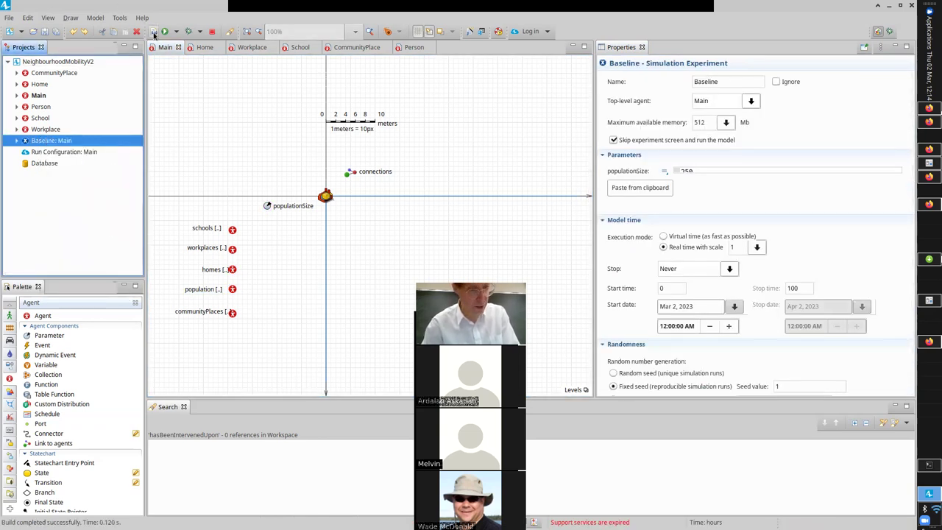
{"action": "right_click", "coordinate": [44, 143]}
{"action": "left_click", "coordinate": [84, 299]}
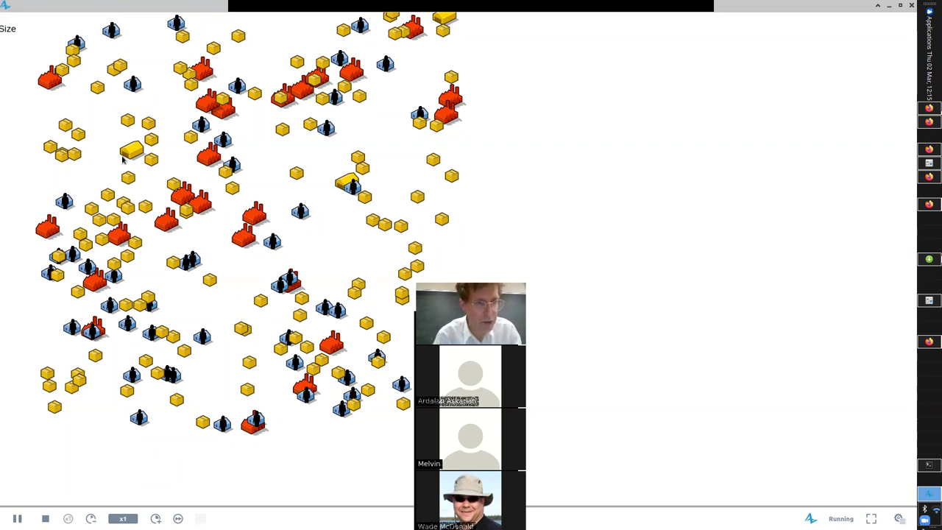
{"action": "left_click", "coordinate": [913, 5]}
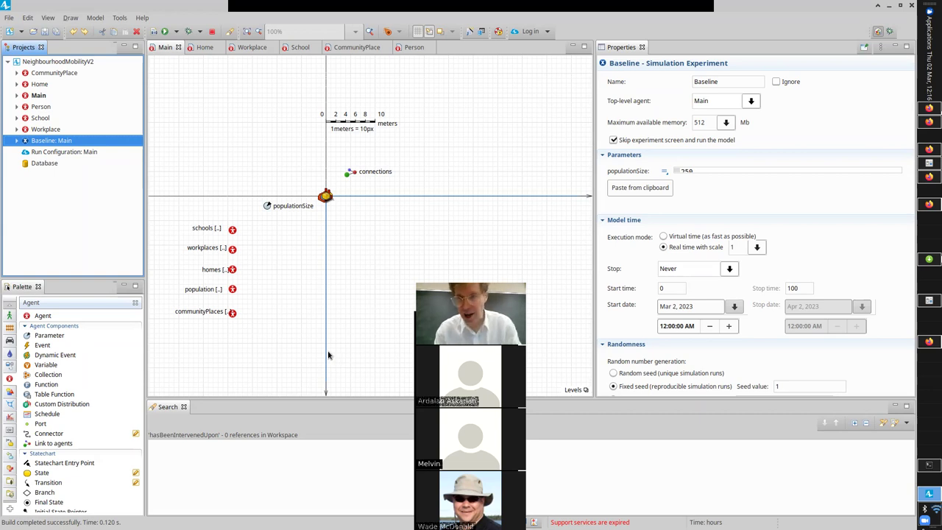
Step: Switch to the Canvas course page in Firefox and upload the model file from the NeighbourhoodMobilityV2 folder to the Models Built in Class module
{"action": "key", "text": "alt+Tab"}
{"action": "scroll", "coordinate": [628, 242], "scroll_direction": "up", "scroll_amount": 5}
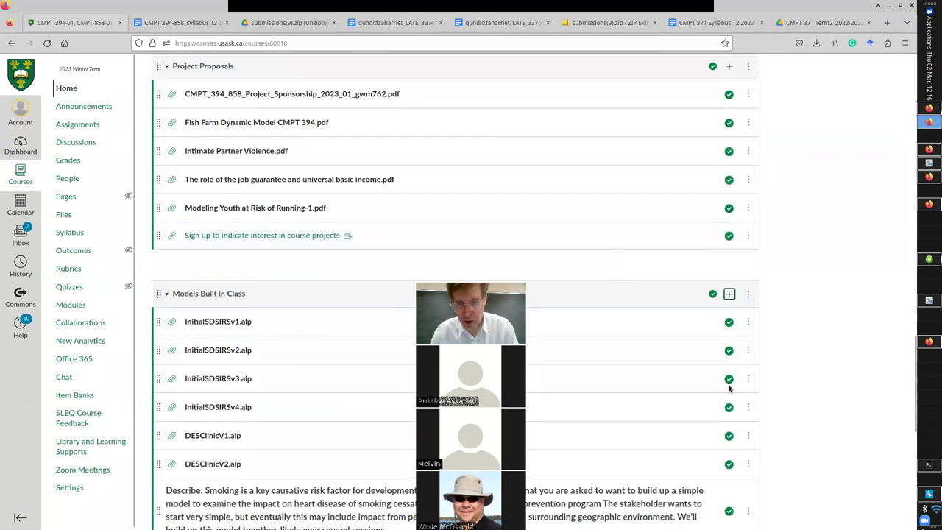
{"action": "left_click", "coordinate": [730, 294]}
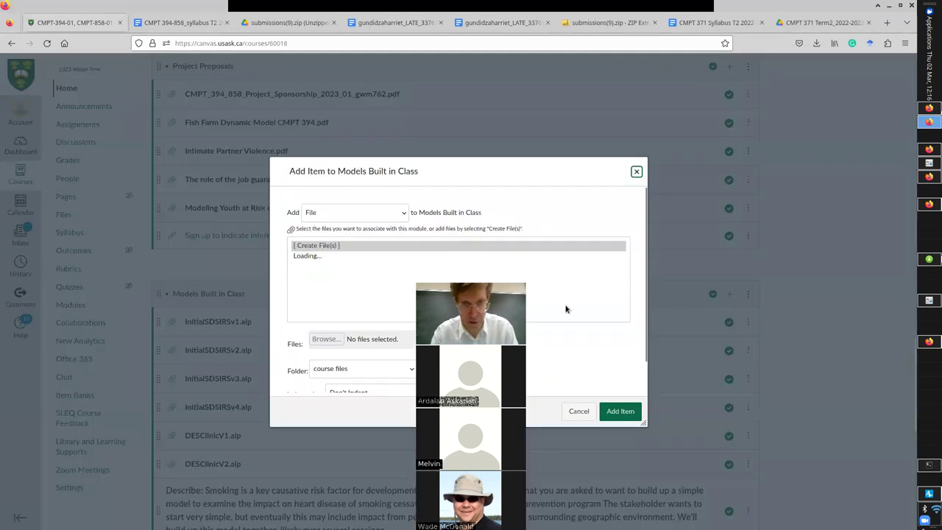
{"action": "left_click", "coordinate": [326, 339]}
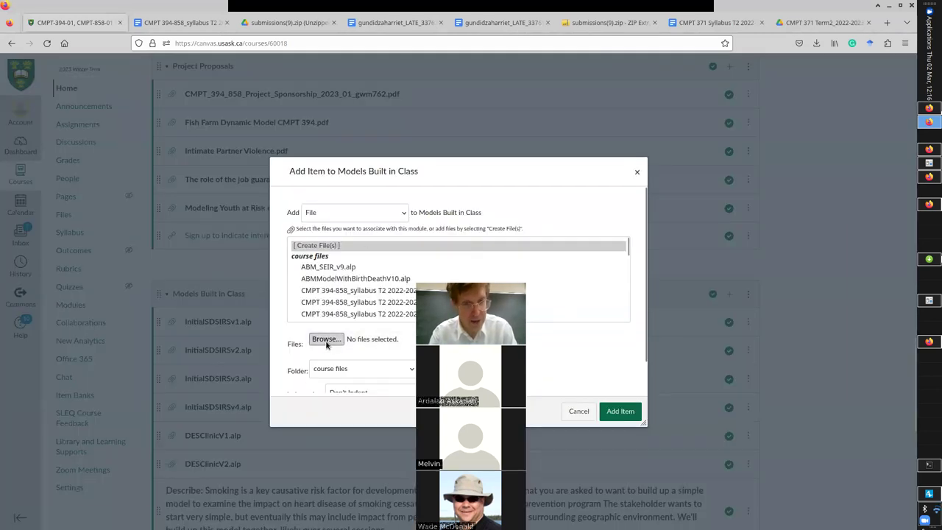
{"action": "left_click", "coordinate": [303, 83]}
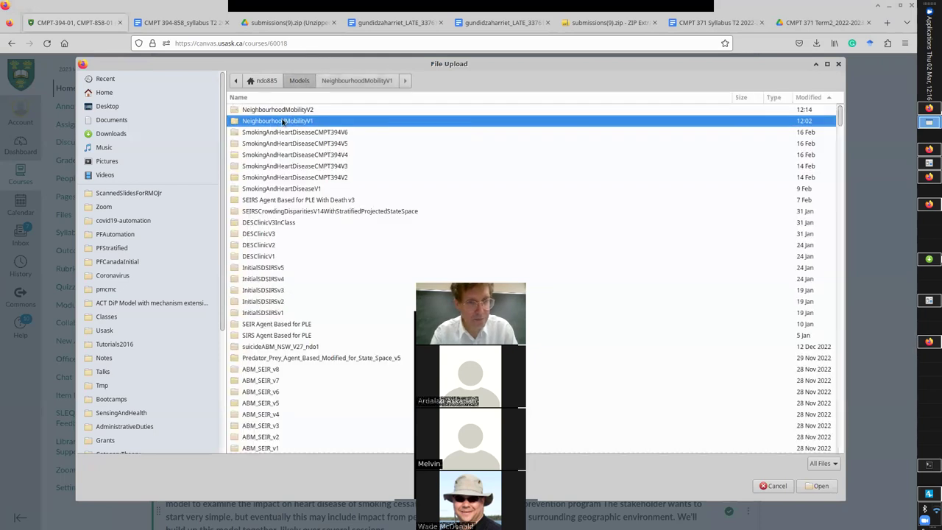
{"action": "double_click", "coordinate": [270, 115]}
{"action": "double_click", "coordinate": [269, 110]}
{"action": "left_click", "coordinate": [624, 410]}
Step: Return to AnyLogic and save a copy of the NeighbourhoodMobilityV2 model as NeighbourhoodMobilityV3
{"action": "key", "text": "ctrl+alt+Right"}
{"action": "key", "text": "ctrl+alt+Right"}
{"action": "key", "text": "ctrl+alt+Right"}
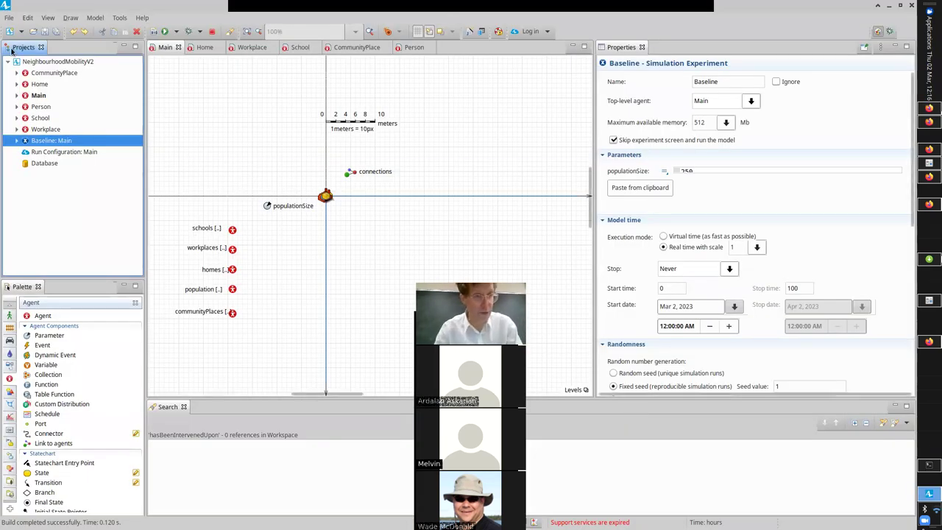
{"action": "left_click", "coordinate": [58, 61]}
{"action": "left_click", "coordinate": [7, 17]}
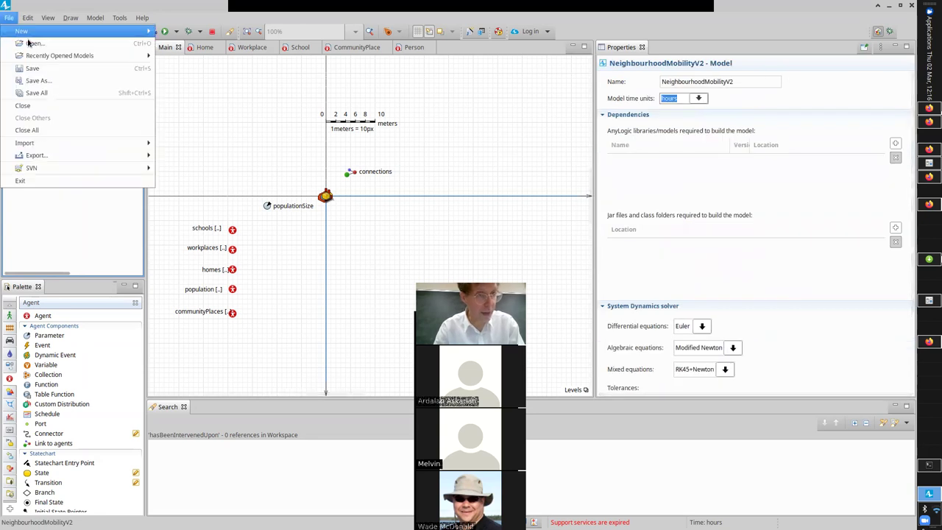
{"action": "left_click", "coordinate": [33, 79]}
{"action": "key", "text": "Return"}
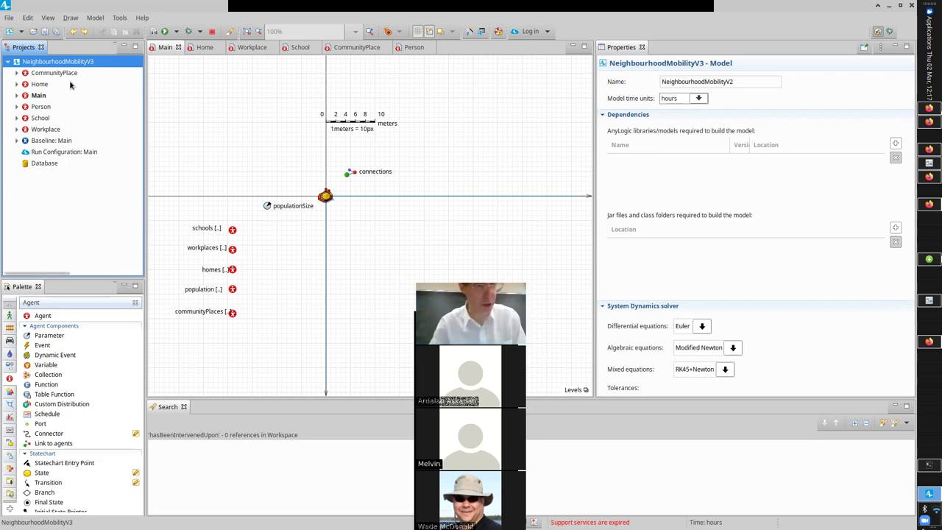
Step: Open the Person agent type and add a parameter named ageInYears below the home parameter
{"action": "double_click", "coordinate": [43, 107]}
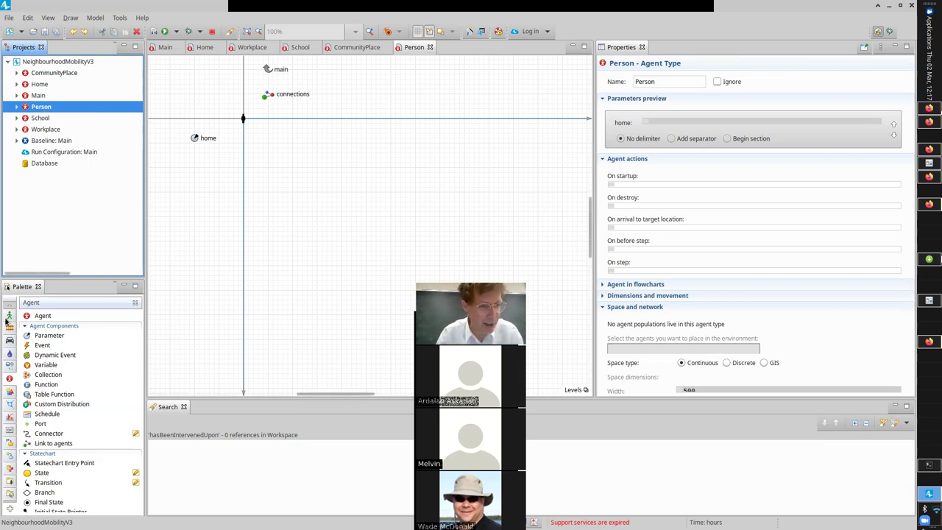
{"action": "left_click_drag", "start_coordinate": [49, 335], "coordinate": [193, 155]}
{"action": "type", "text": "ageInYears"}
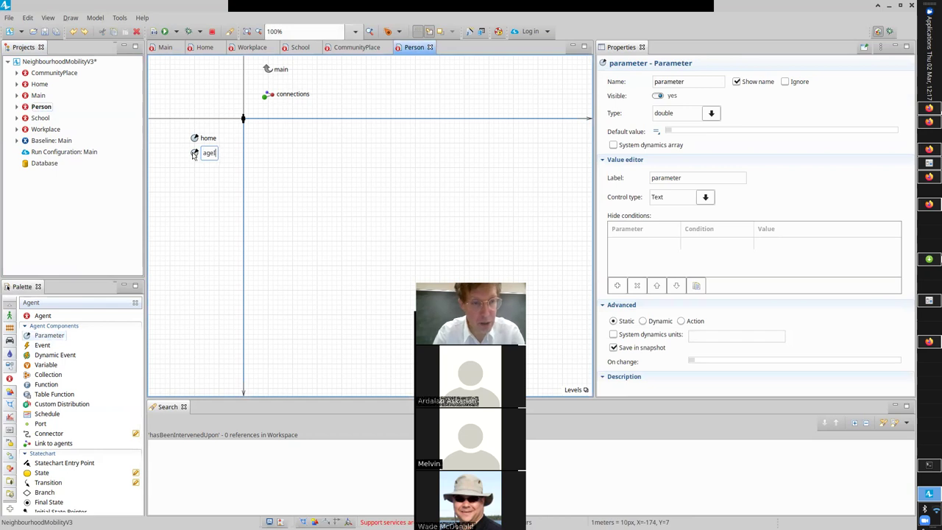
{"action": "key", "text": "Return"}
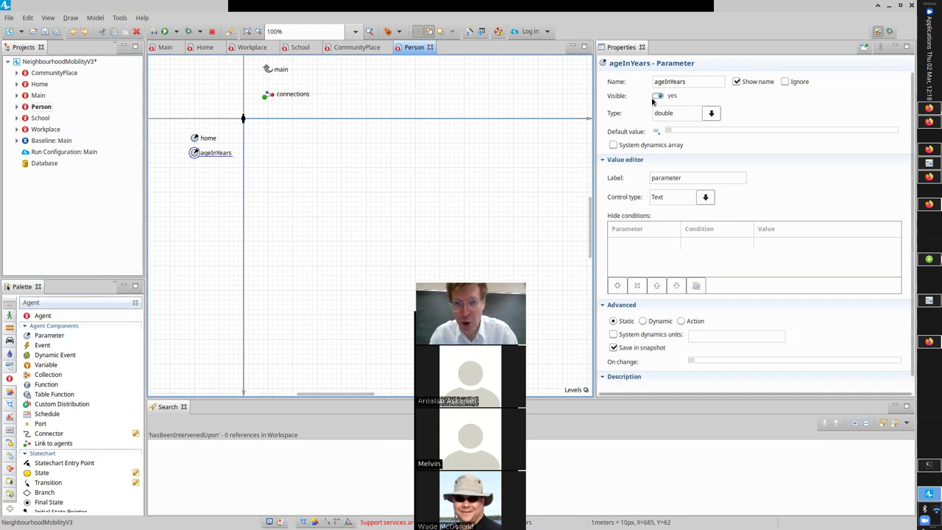
Step: Set the default value of Person's ageInYears parameter to 20.0 and save the model
{"action": "left_click", "coordinate": [686, 131]}
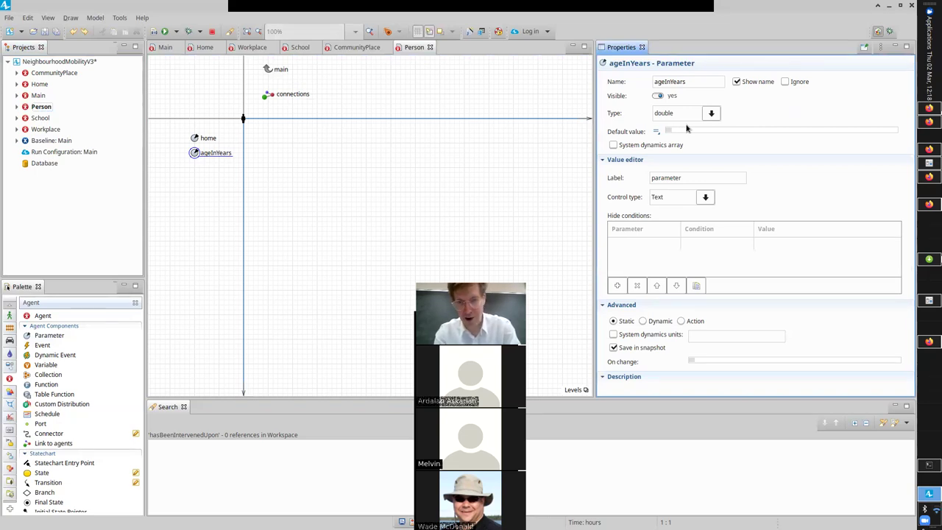
{"action": "type", "text": "4"}
{"action": "type", "text": "20"}
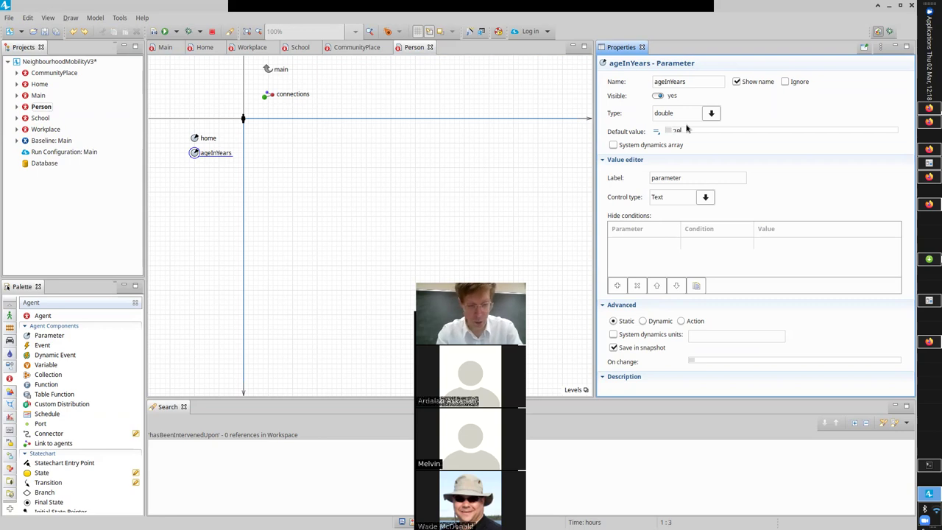
{"action": "key", "text": "ctrl+s"}
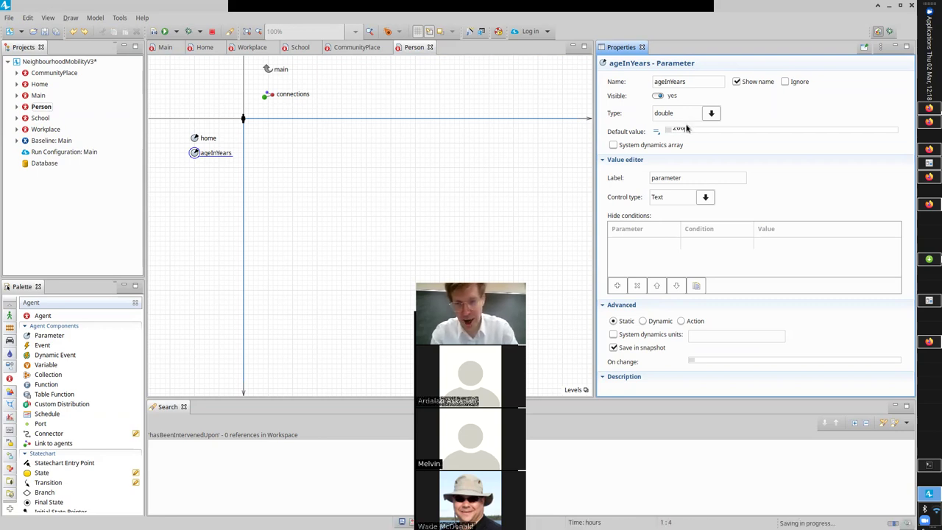
{"action": "type", "text": ".0"}
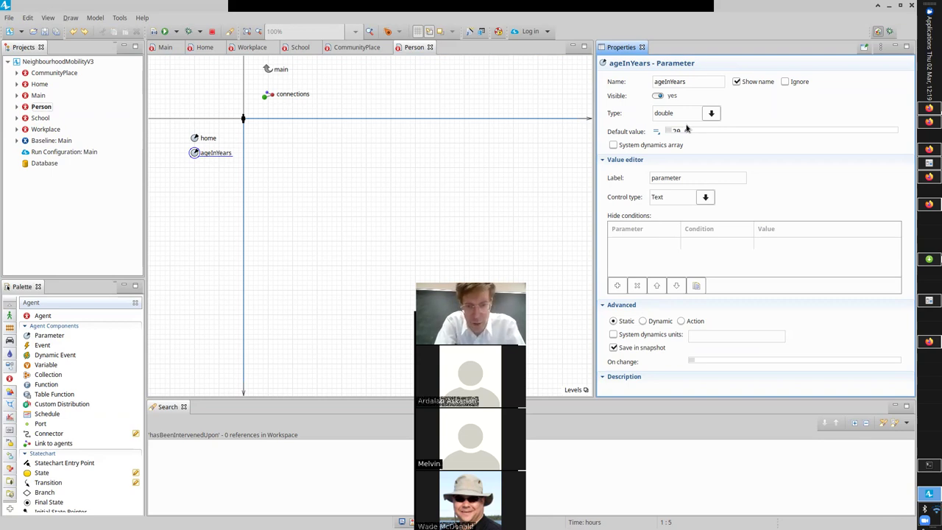
{"action": "type", "text": "."}
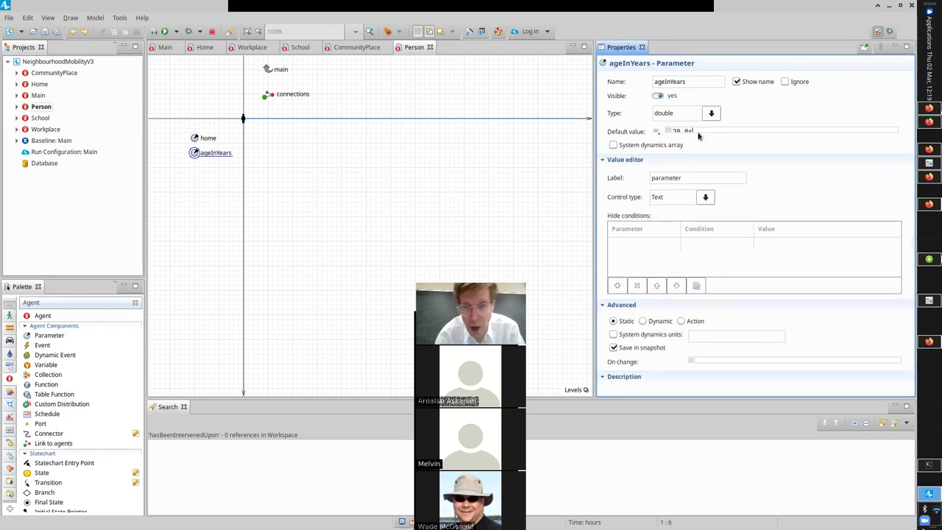
{"action": "key", "text": "BackSpace"}
{"action": "key", "text": "ctrl+s"}
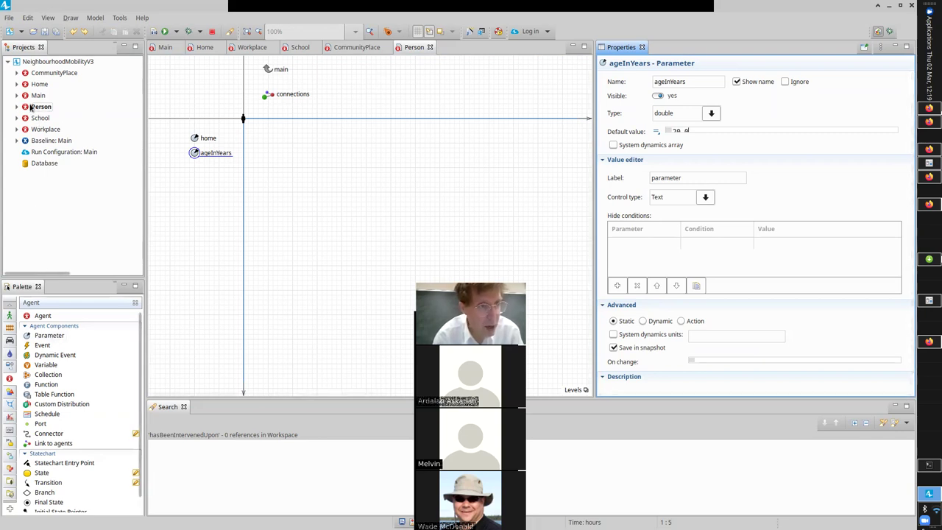
Step: In Main, set the population's ageInYears value to uniform(0.0, 75.0) and save the model
{"action": "left_click", "coordinate": [166, 47]}
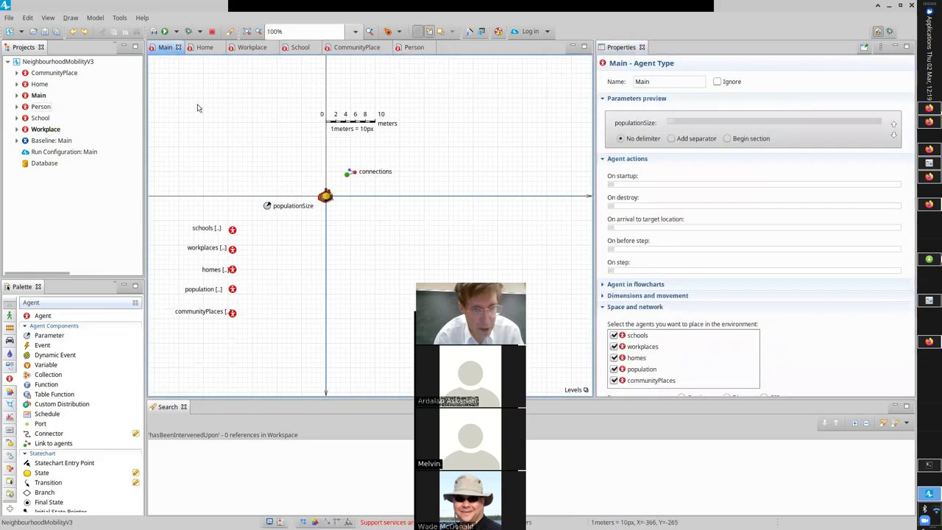
{"action": "left_click", "coordinate": [234, 291]}
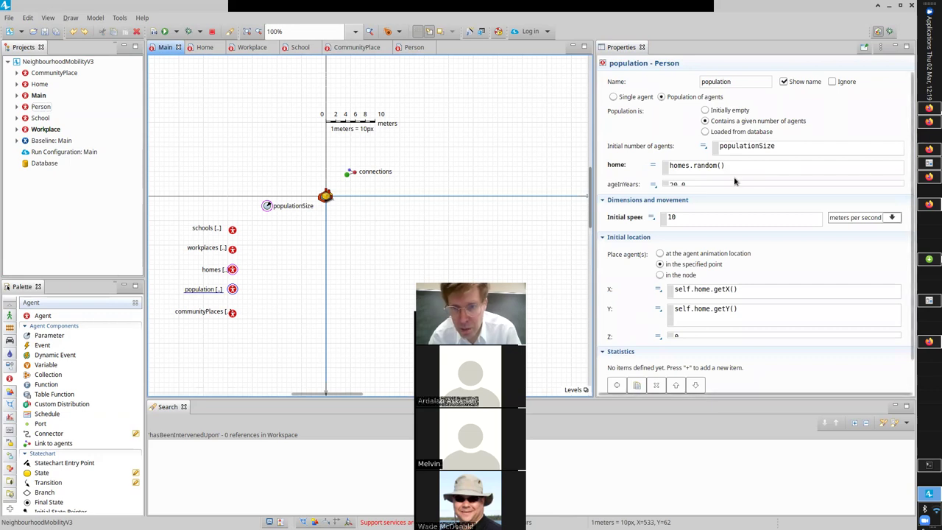
{"action": "left_click", "coordinate": [721, 184]}
{"action": "double_click", "coordinate": [721, 184]}
{"action": "type", "text": "unifo"}
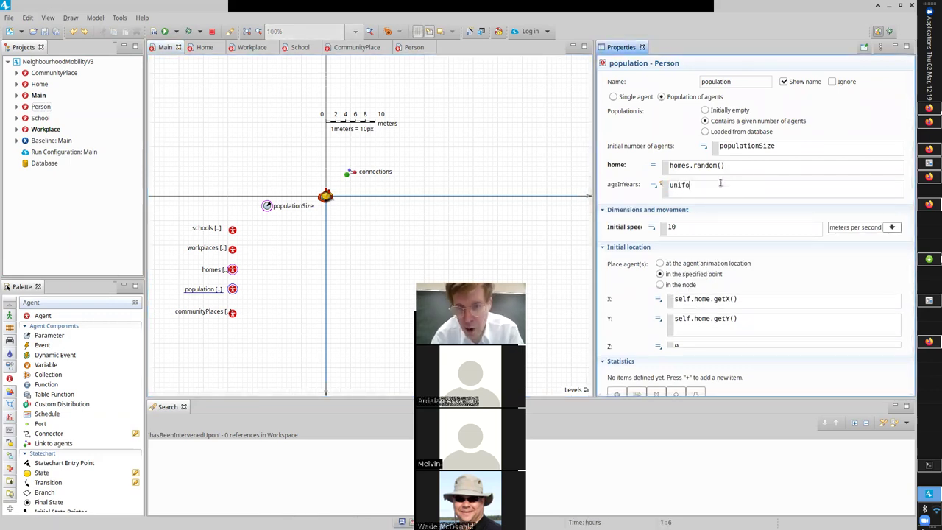
{"action": "type", "text": "rm(0.0"}
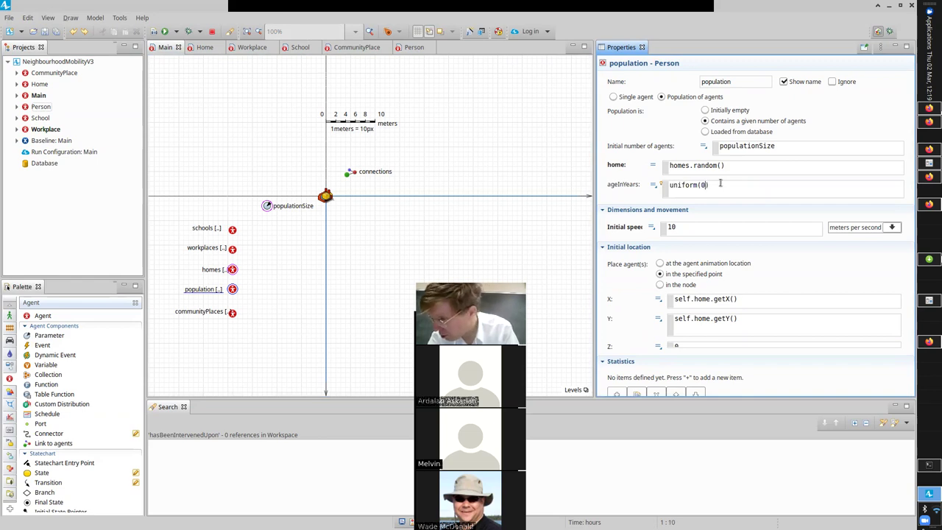
{"action": "type", "text": ", "}
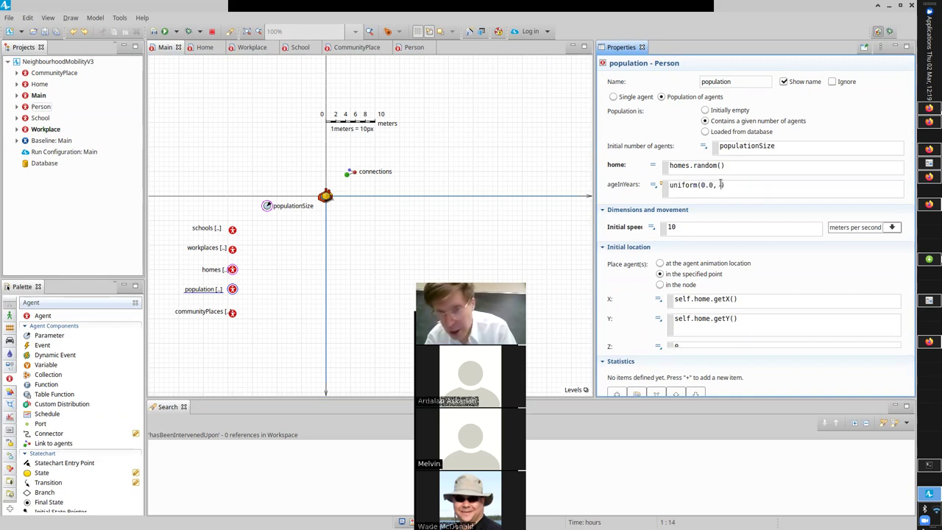
{"action": "type", "text": "65.0"}
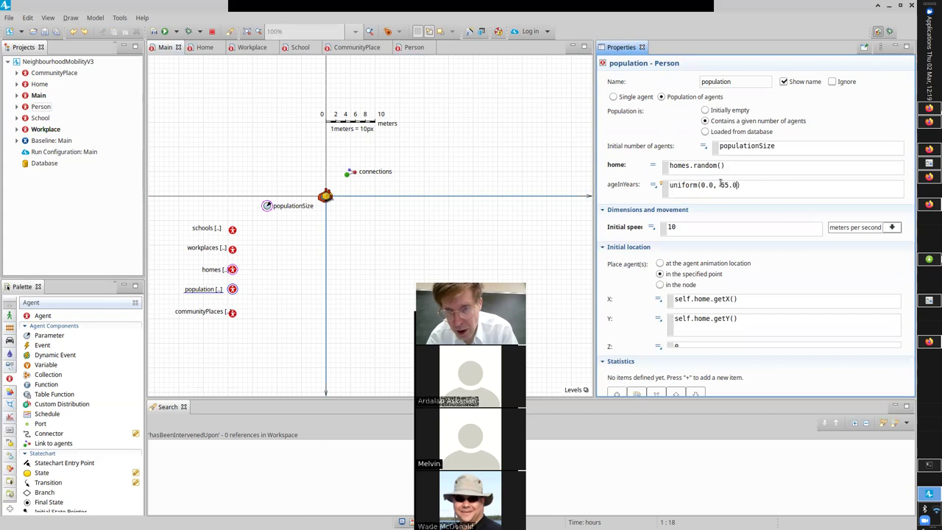
{"action": "left_click", "coordinate": [720, 184]}
{"action": "key", "text": "Delete"}
{"action": "type", "text": "7"}
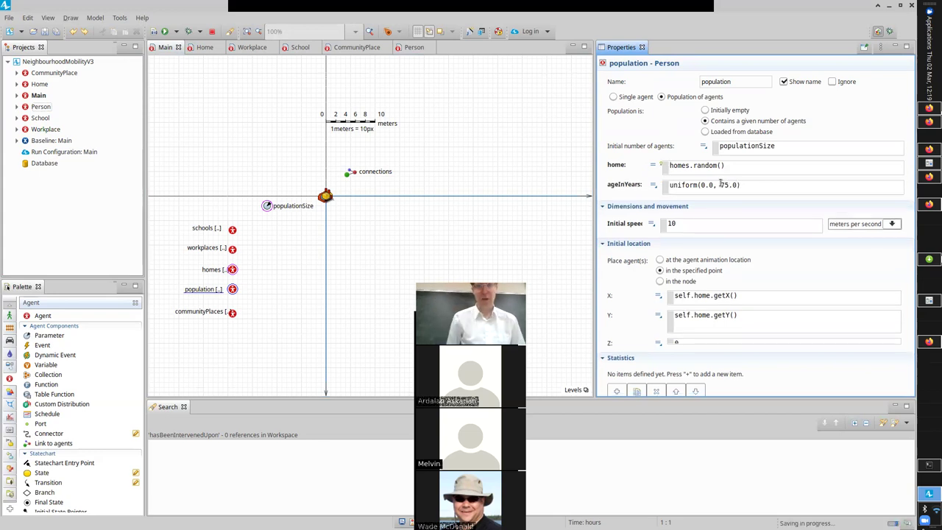
{"action": "key", "text": "shift+Tab"}
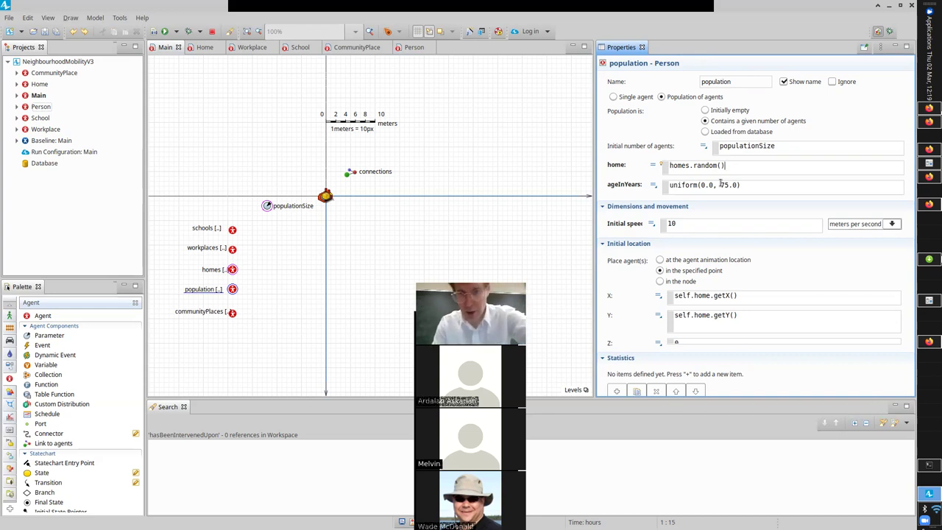
Step: Examine the available probability distributions for the population's ageInYears value, leaving the chooser without picking one
{"action": "triple_click", "coordinate": [748, 184]}
{"action": "left_click", "coordinate": [467, 31]}
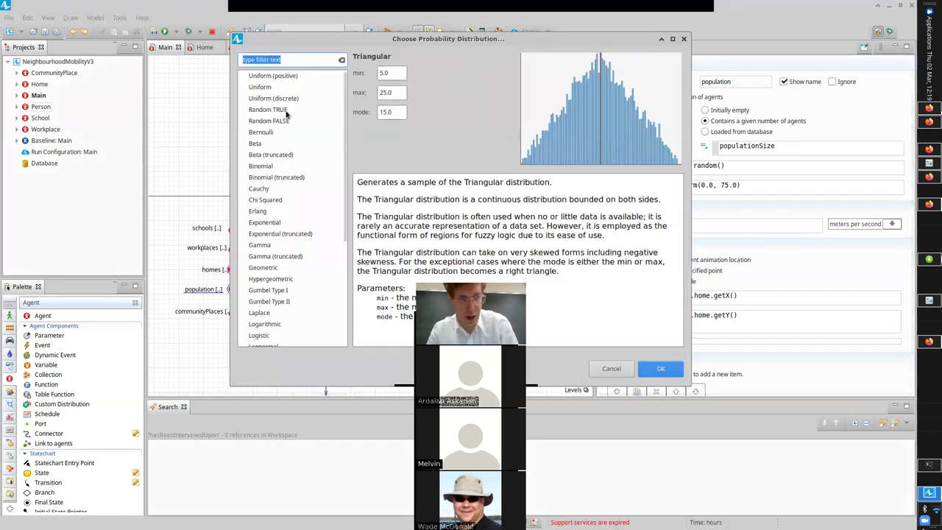
{"action": "scroll", "coordinate": [338, 148], "scroll_direction": "down", "scroll_amount": 4}
{"action": "scroll", "coordinate": [316, 110], "scroll_direction": "up", "scroll_amount": 4}
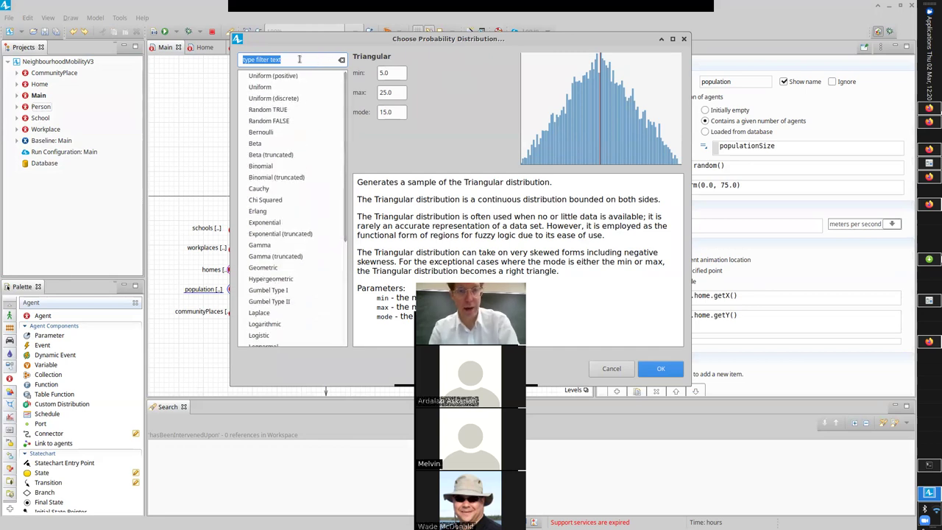
{"action": "key", "text": "Escape"}
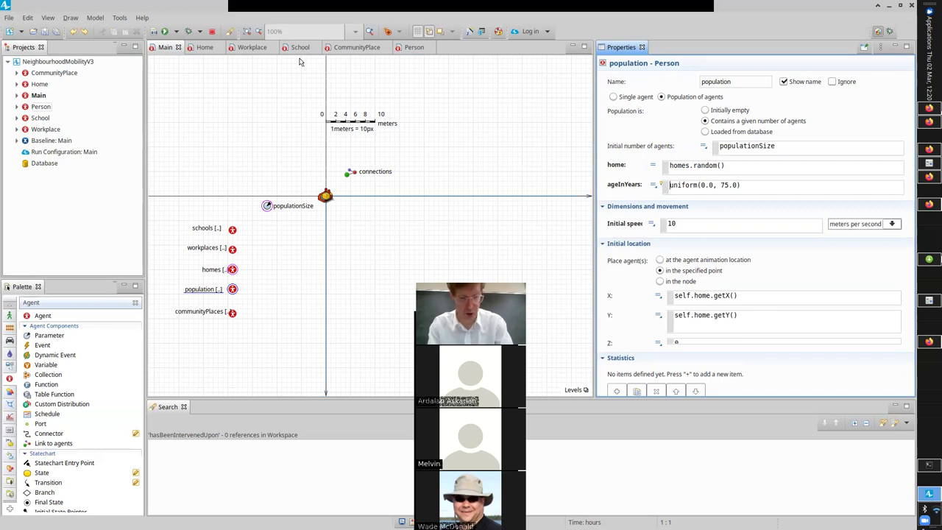
{"action": "key", "text": "ctrl+s"}
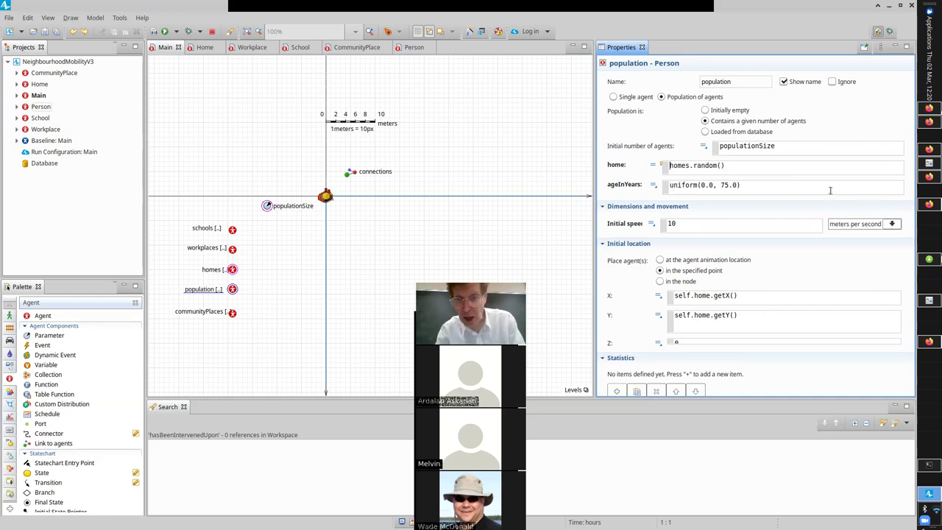
{"action": "left_click_drag", "start_coordinate": [778, 187], "coordinate": [646, 189]}
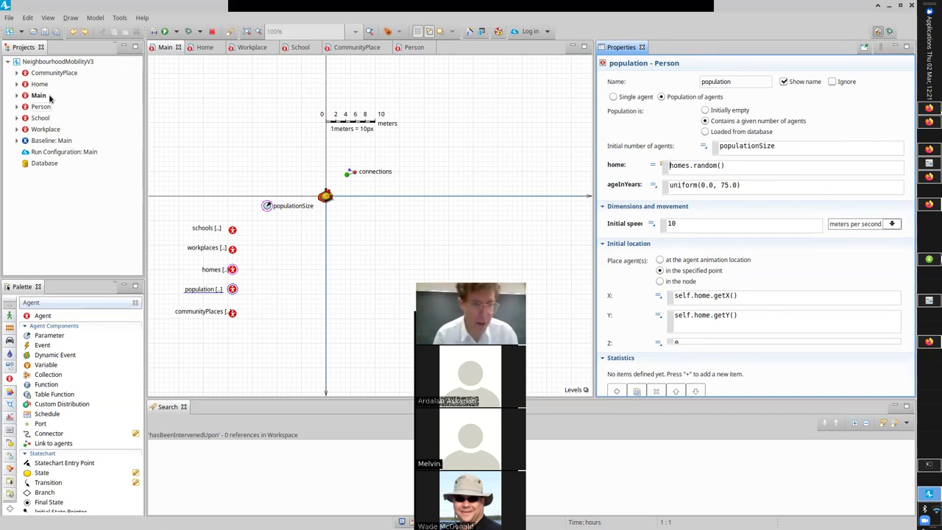
Step: Add a parameter named school to the Person agent type, below the ageInYears parameter
{"action": "left_click", "coordinate": [409, 49]}
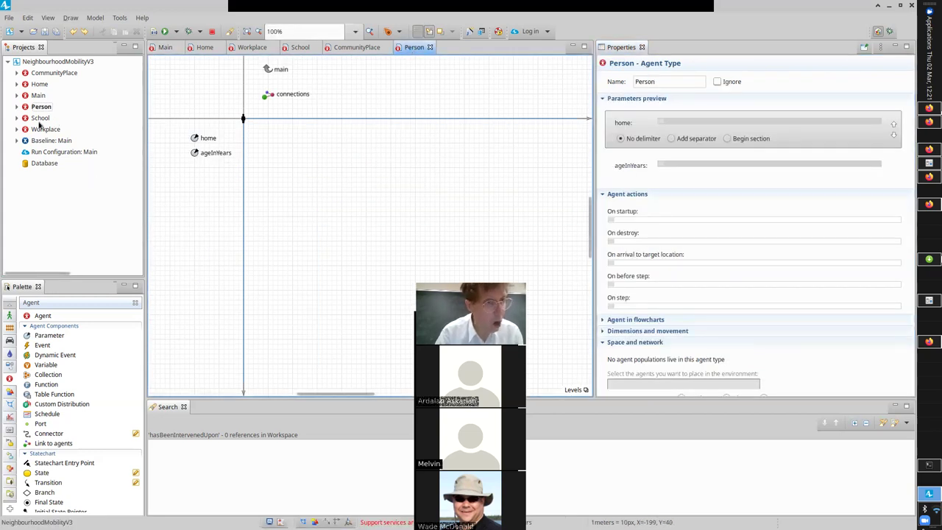
{"action": "left_click_drag", "start_coordinate": [46, 336], "coordinate": [194, 171]}
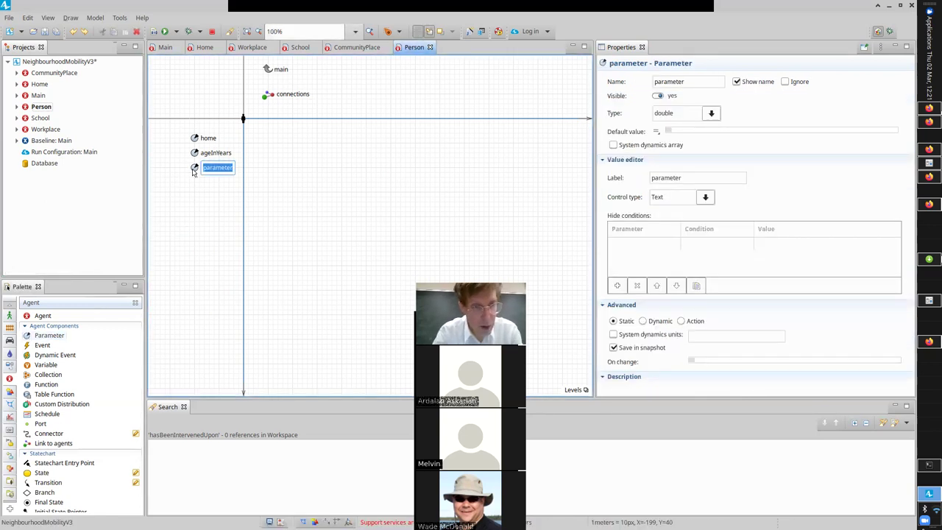
{"action": "type", "text": "school"}
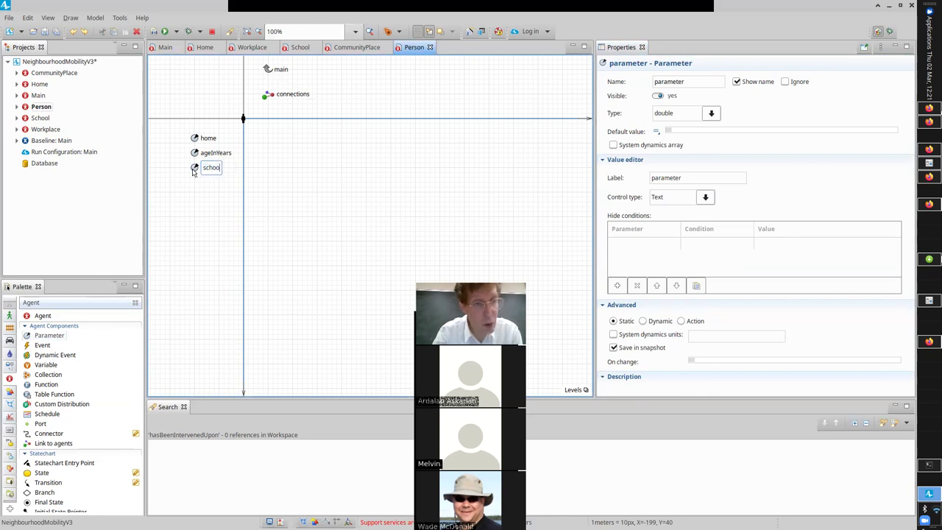
{"action": "type", "text": "near"}
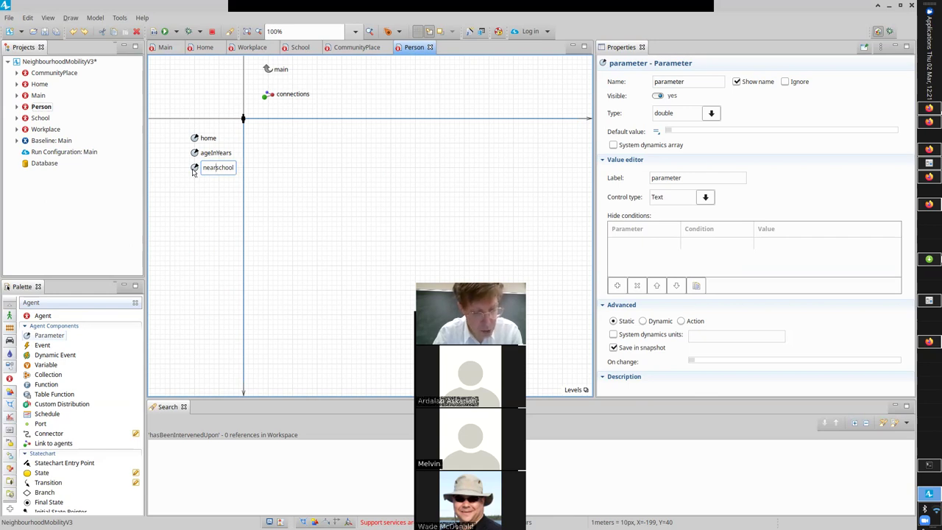
{"action": "key", "text": "BackSpace"}
{"action": "key", "text": "BackSpace"}
{"action": "key", "text": "BackSpace"}
{"action": "key", "text": "BackSpace"}
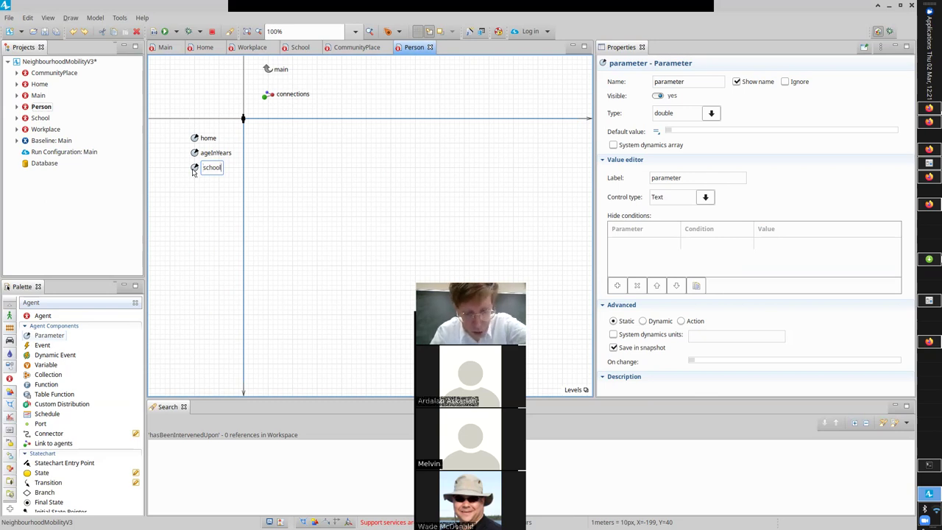
{"action": "key", "text": "Return"}
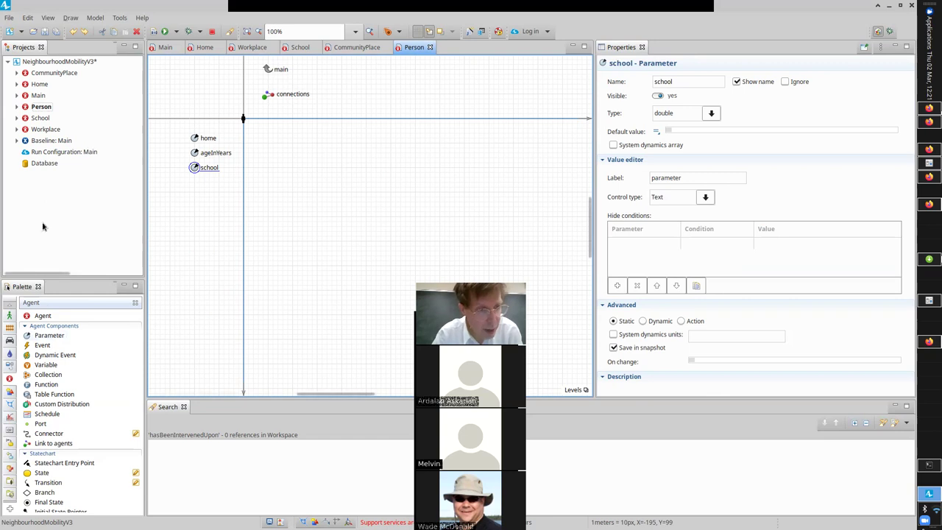
Step: Add a parameter named workplace to Person, below the school parameter
{"action": "left_click_drag", "start_coordinate": [31, 343], "coordinate": [196, 186]}
{"action": "type", "text": "workplace"}
{"action": "key", "text": "Return"}
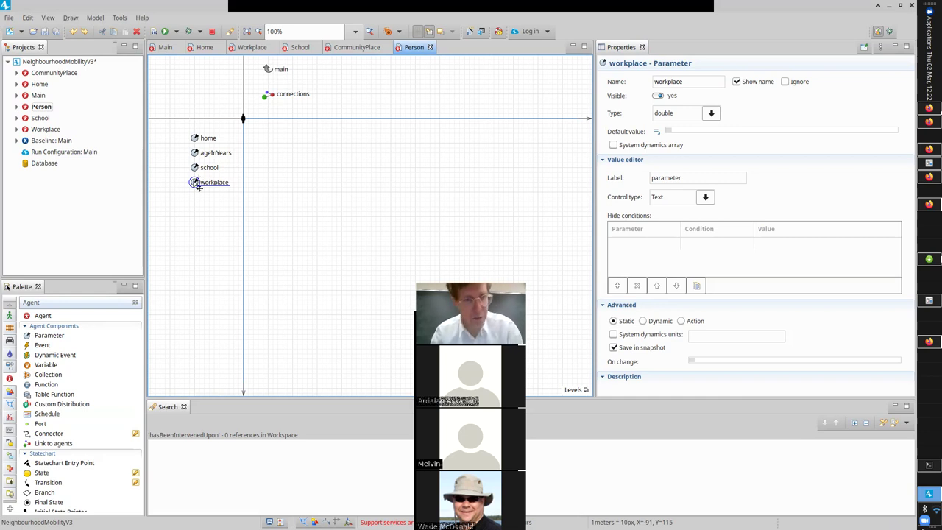
Step: Change the type of Person's school parameter to the School agent type
{"action": "left_click", "coordinate": [202, 167]}
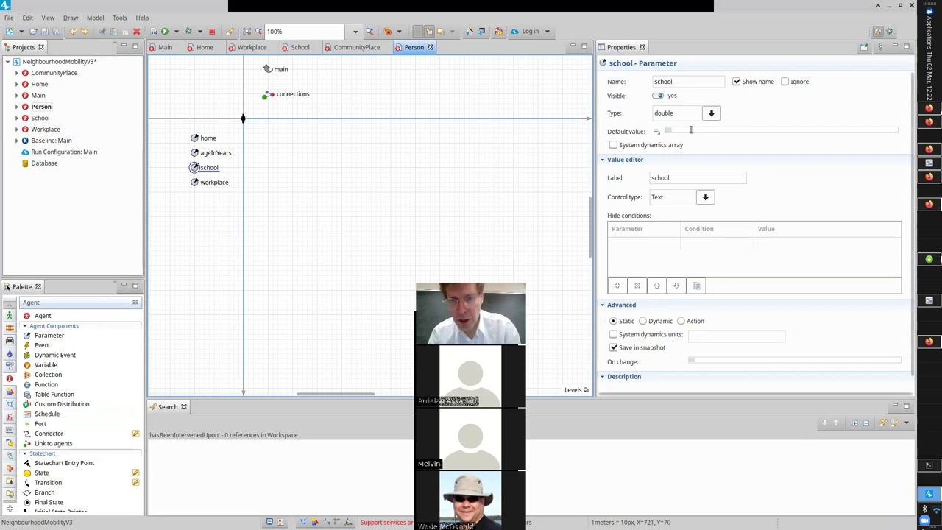
{"action": "left_click", "coordinate": [709, 114]}
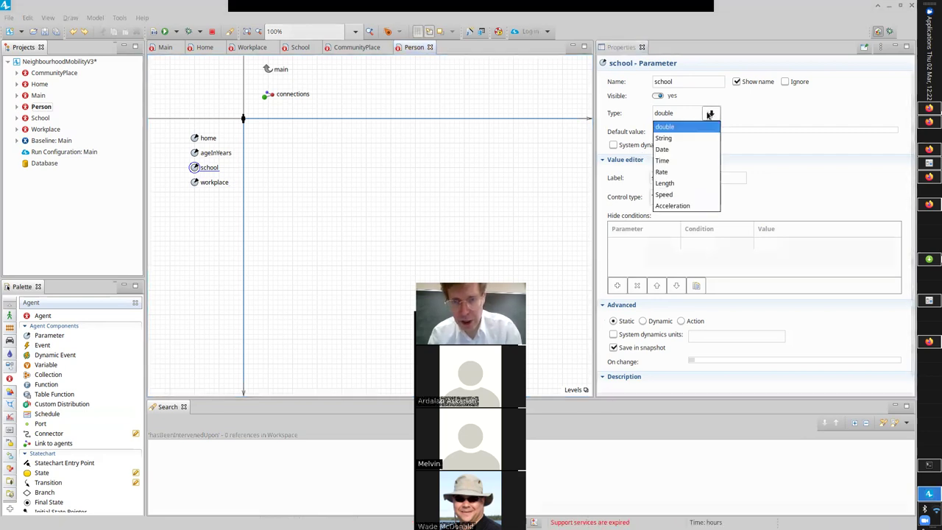
{"action": "left_click_drag", "start_coordinate": [719, 149], "coordinate": [719, 207]}
{"action": "left_click", "coordinate": [679, 161]}
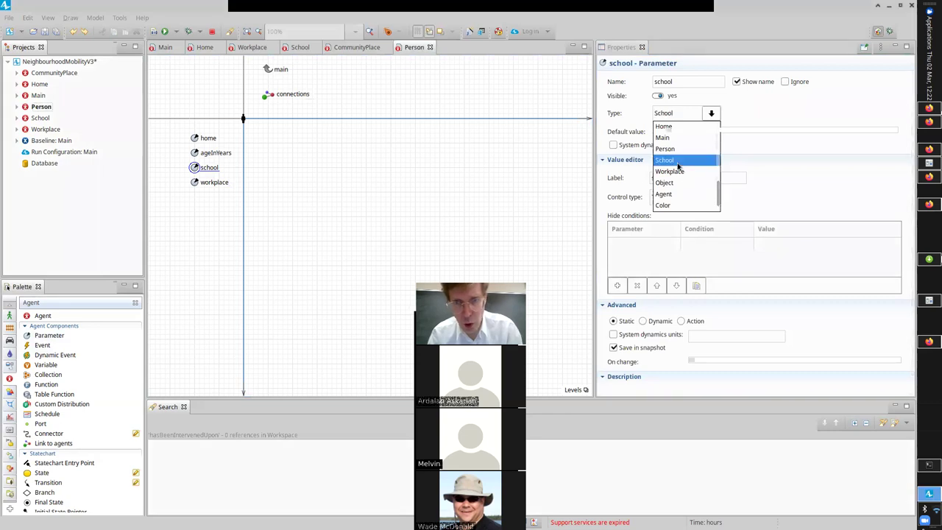
Step: Change the type of Person's workplace parameter to the Workplace agent type and save the model
{"action": "left_click", "coordinate": [199, 184]}
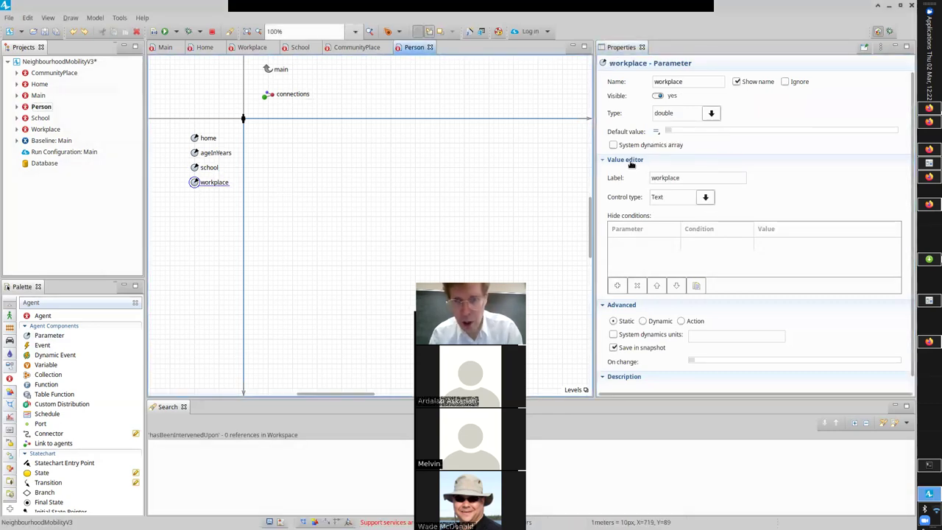
{"action": "left_click", "coordinate": [711, 113]}
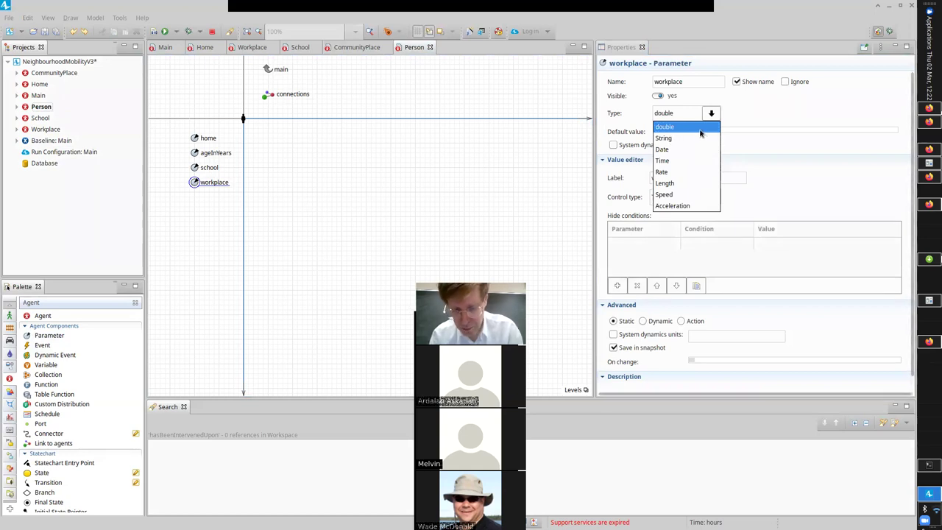
{"action": "scroll", "coordinate": [700, 132], "scroll_direction": "up", "scroll_amount": 1}
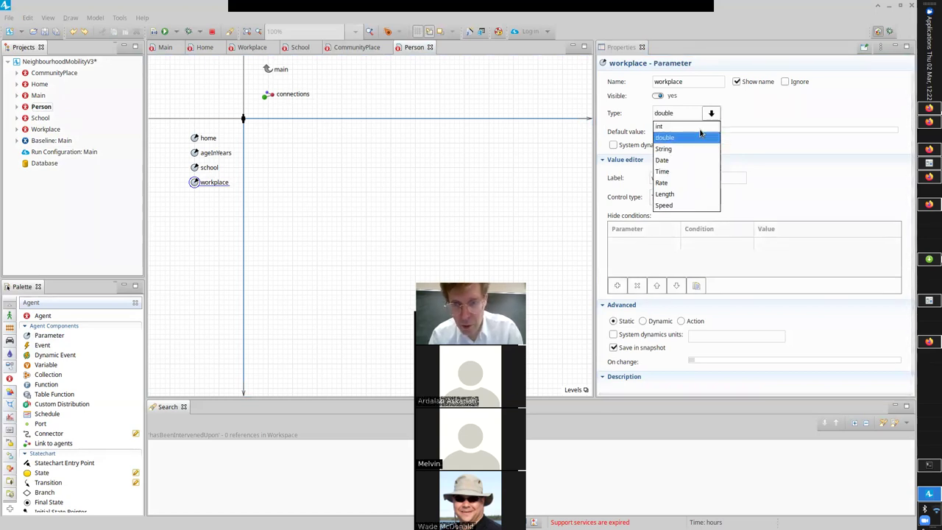
{"action": "scroll", "coordinate": [700, 133], "scroll_direction": "down", "scroll_amount": 10}
{"action": "scroll", "coordinate": [687, 197], "scroll_direction": "down", "scroll_amount": 3}
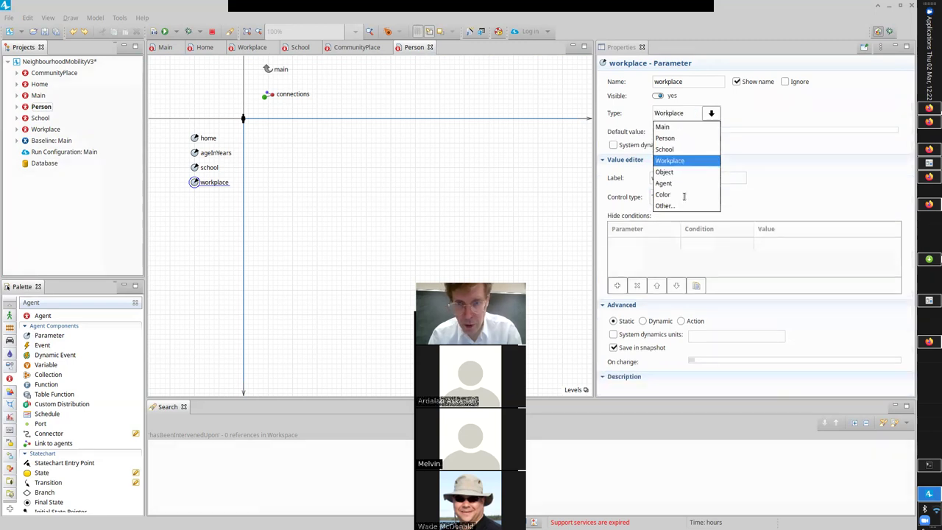
{"action": "key", "text": "Return"}
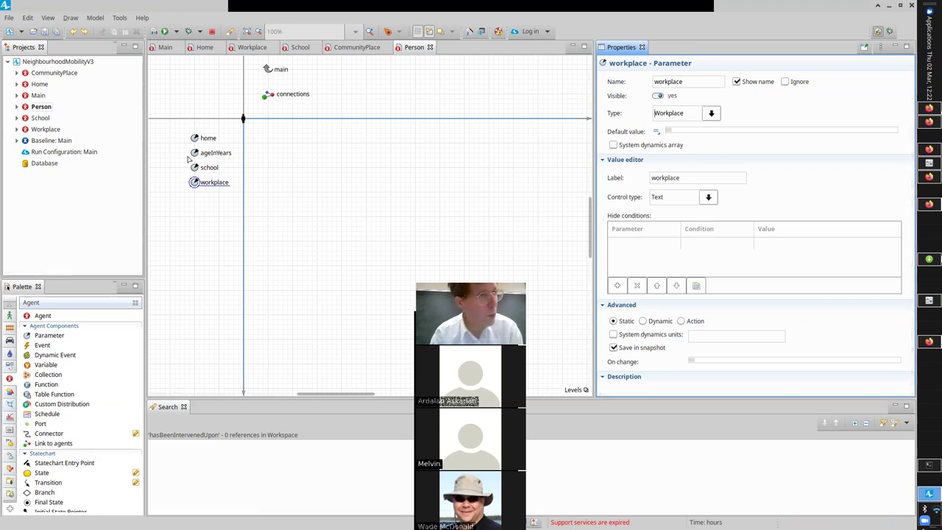
Step: Return to Main and set the population's school value to schools.random()
{"action": "left_click", "coordinate": [163, 50]}
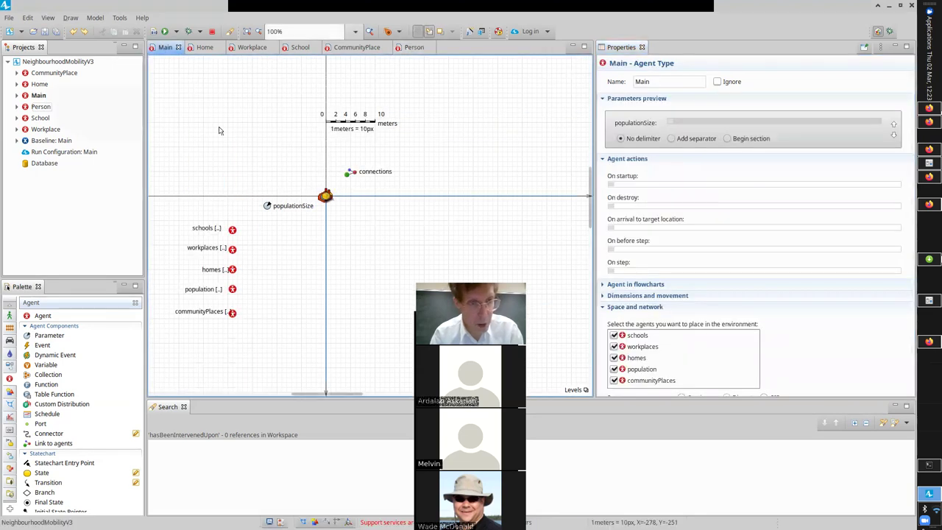
{"action": "left_click", "coordinate": [233, 290]}
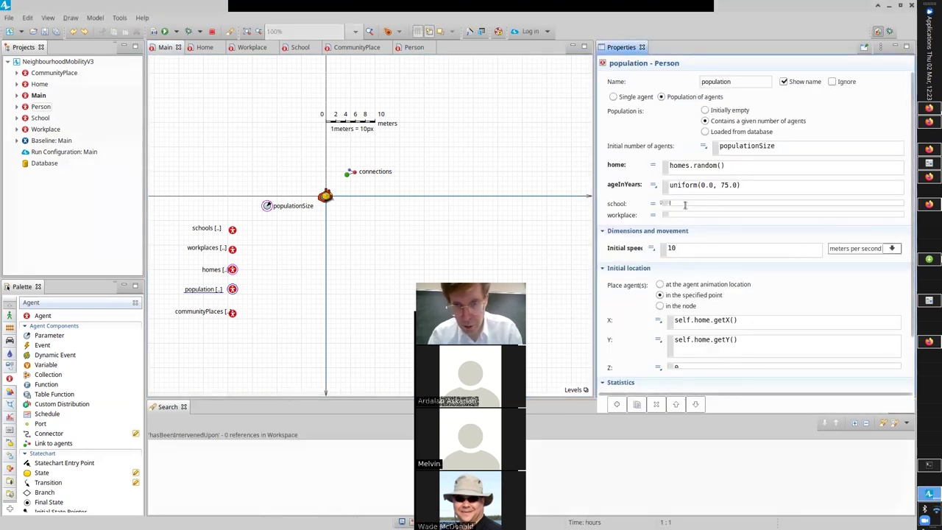
{"action": "left_click", "coordinate": [684, 205]}
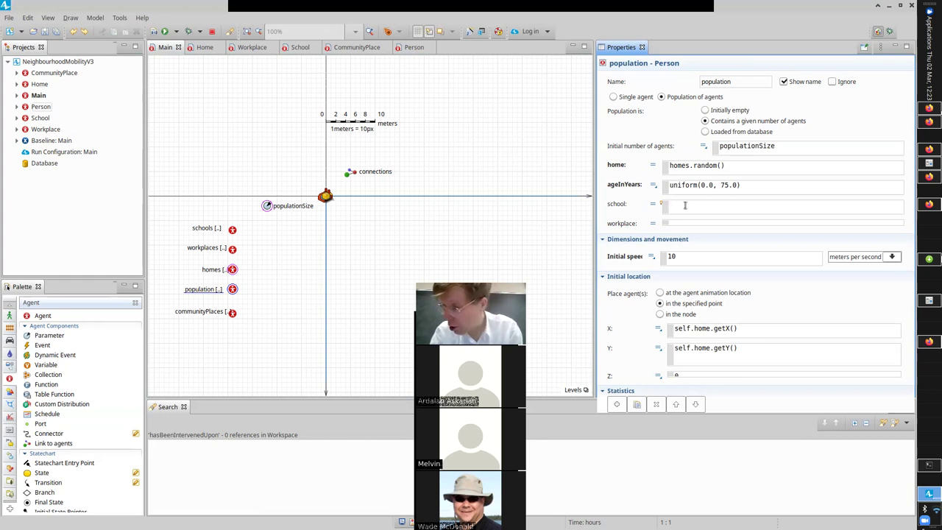
{"action": "type", "text": "schools.random()"}
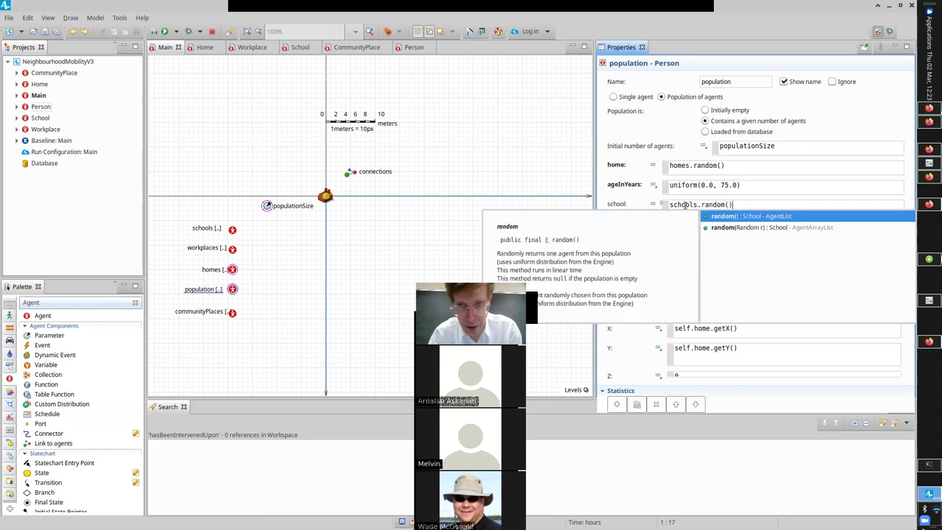
{"action": "key", "text": "Escape"}
{"action": "key", "text": "shift+Home"}
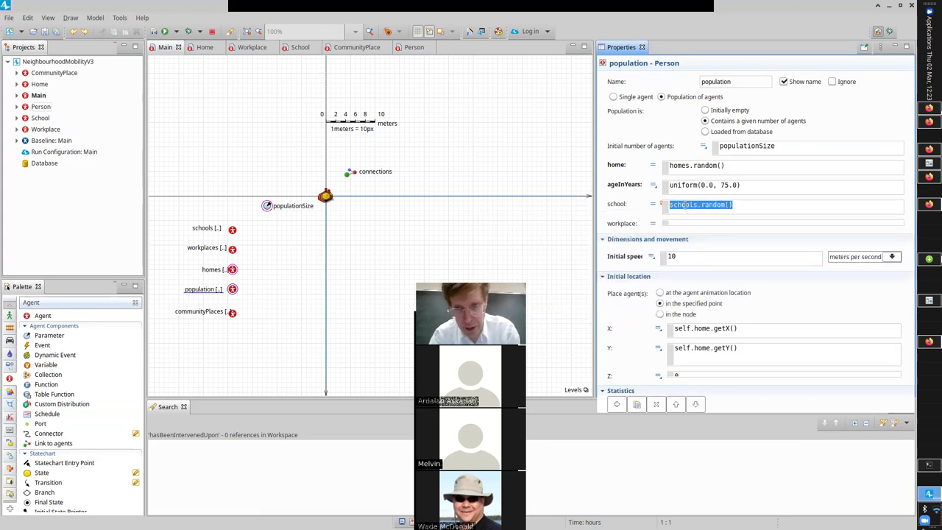
Step: Set the population's workplace value to workplaces.random() and build the model
{"action": "left_click", "coordinate": [687, 223]}
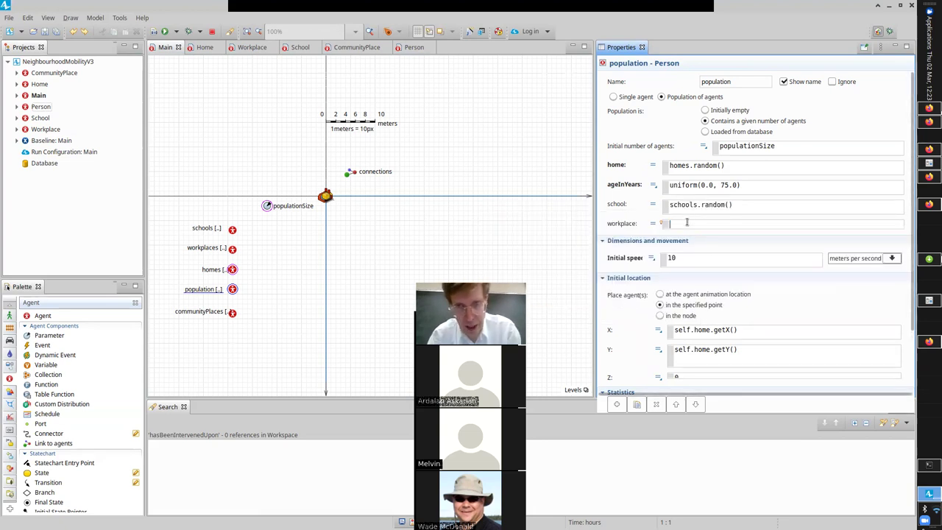
{"action": "type", "text": "work"}
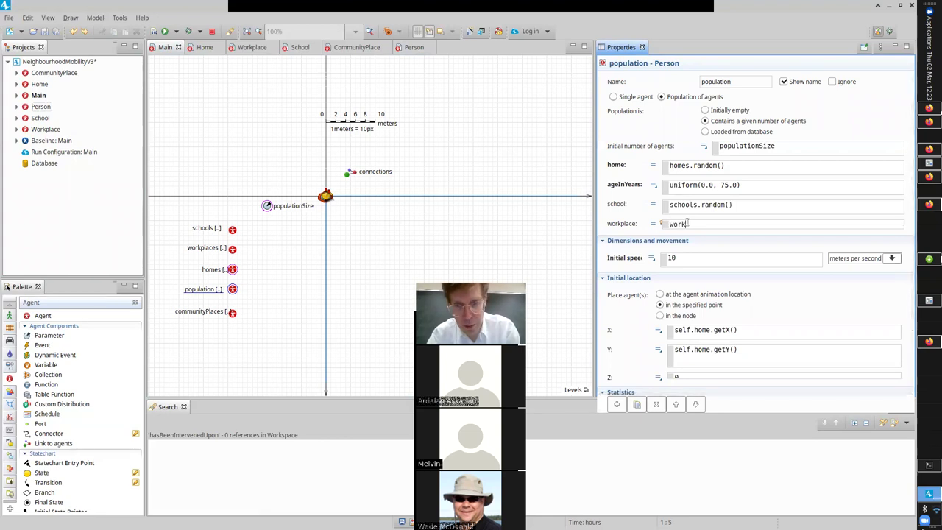
{"action": "type", "text": "places.random()"}
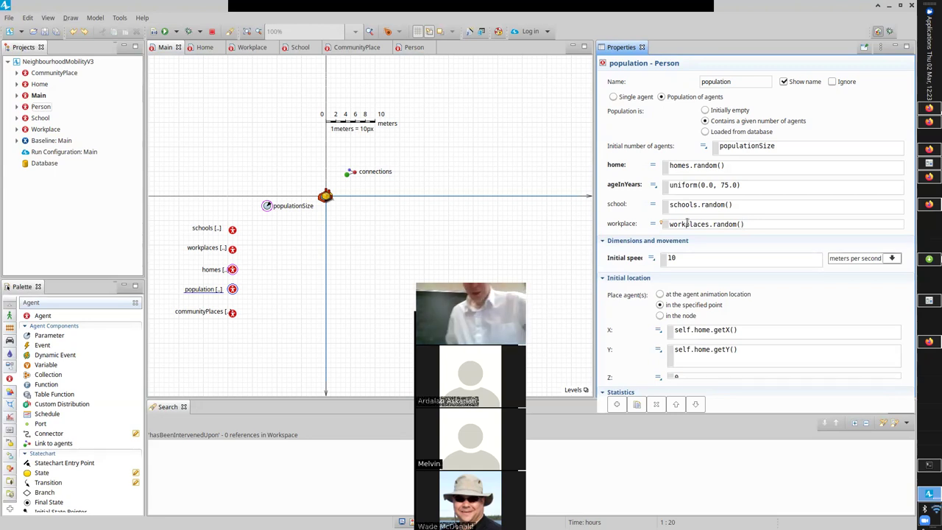
{"action": "key", "text": "Return"}
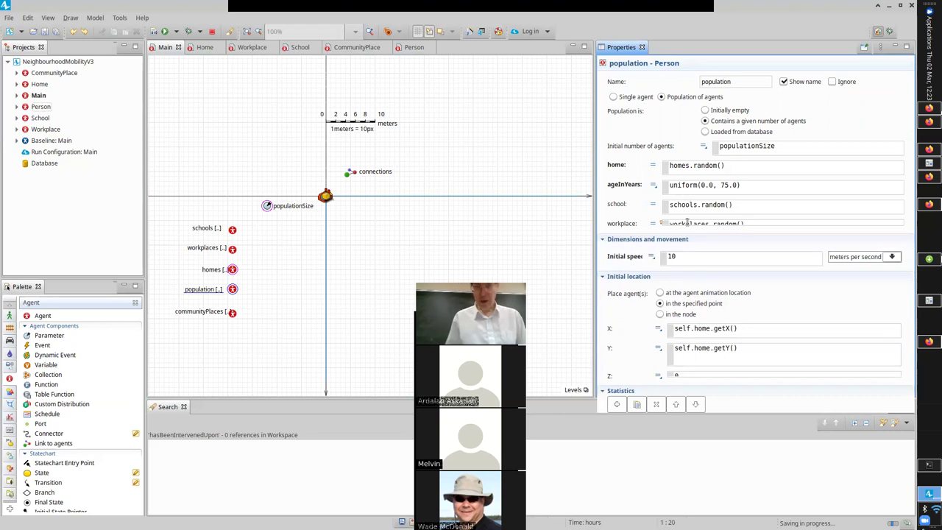
{"action": "left_click", "coordinate": [152, 31]}
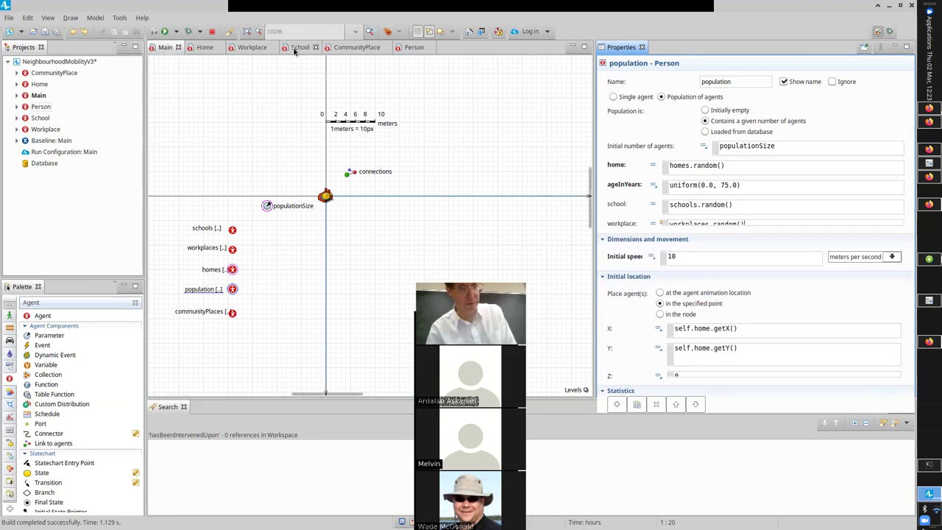
Step: Open the Person agent type and save the model
{"action": "double_click", "coordinate": [40, 108]}
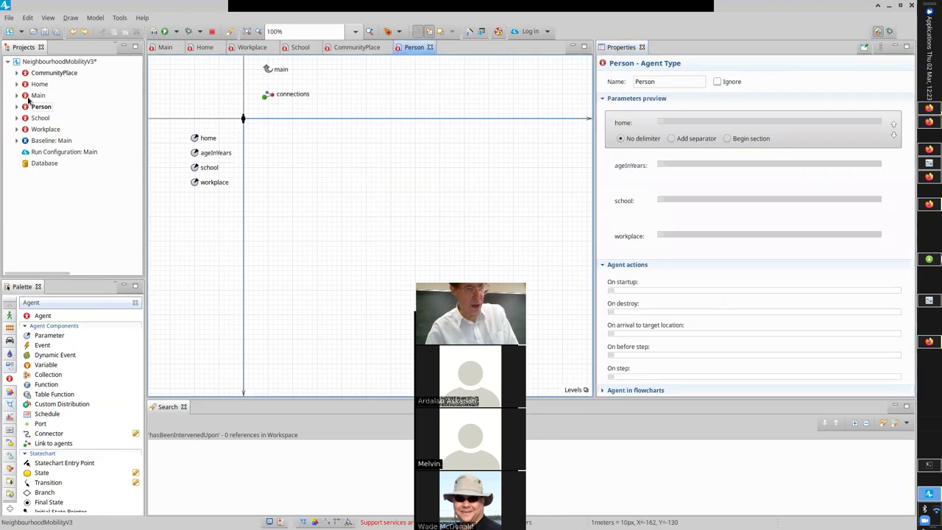
{"action": "left_click", "coordinate": [40, 107]}
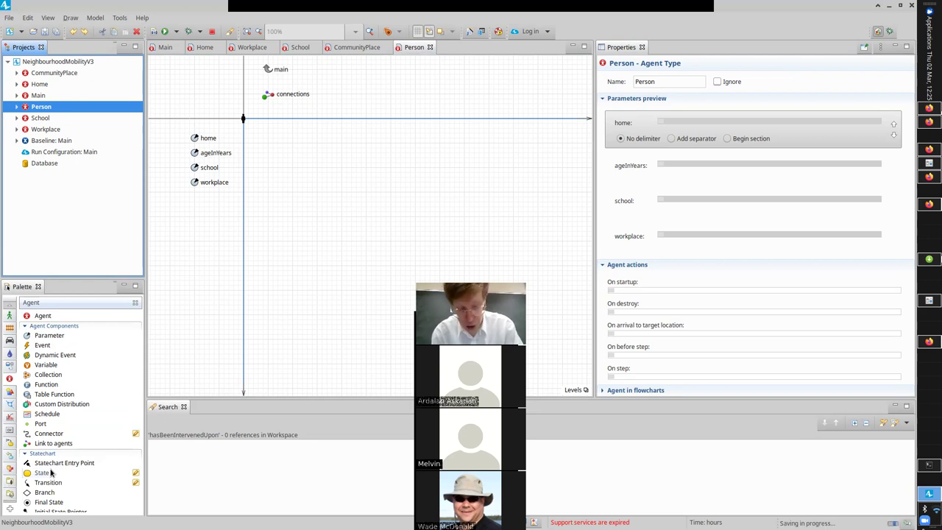
Step: Switch to the Canvas course page and upload NeighbourhoodMobilityV3.alp to the Models Built in Class module
{"action": "key", "text": "alt+Tab"}
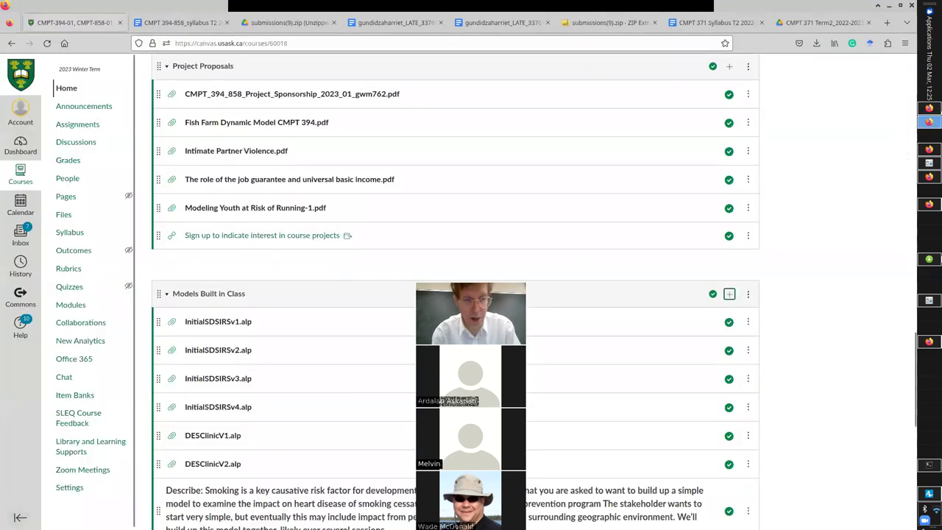
{"action": "left_click", "coordinate": [729, 294]}
{"action": "left_click", "coordinate": [326, 340]}
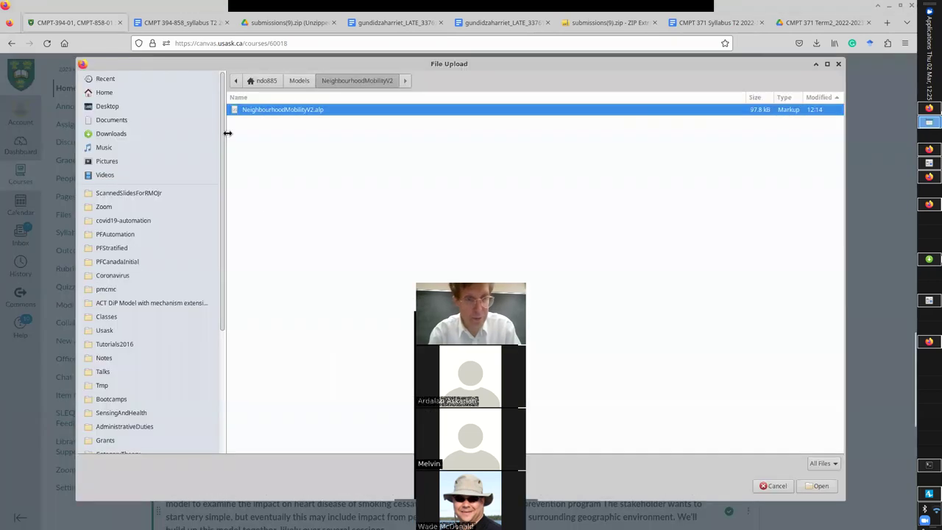
{"action": "left_click", "coordinate": [308, 82]}
{"action": "double_click", "coordinate": [282, 110]}
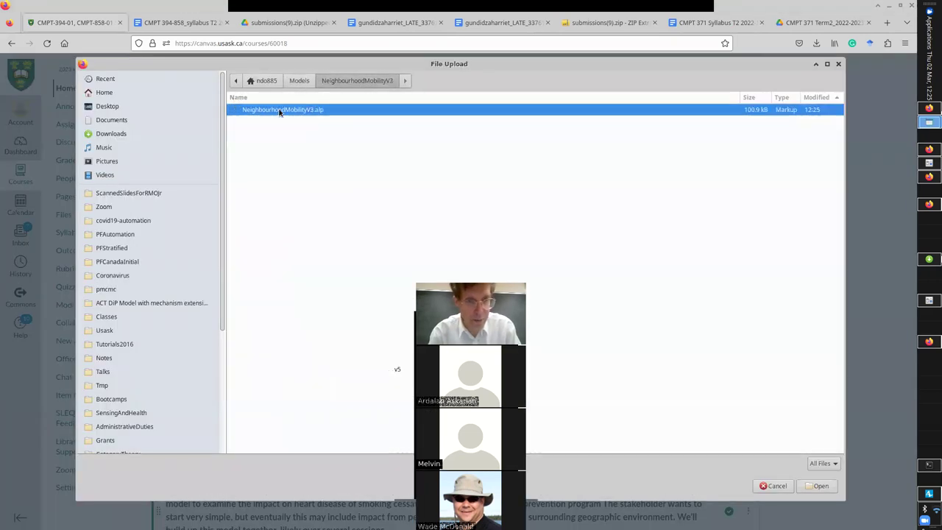
{"action": "double_click", "coordinate": [283, 109]}
{"action": "left_click", "coordinate": [623, 411]}
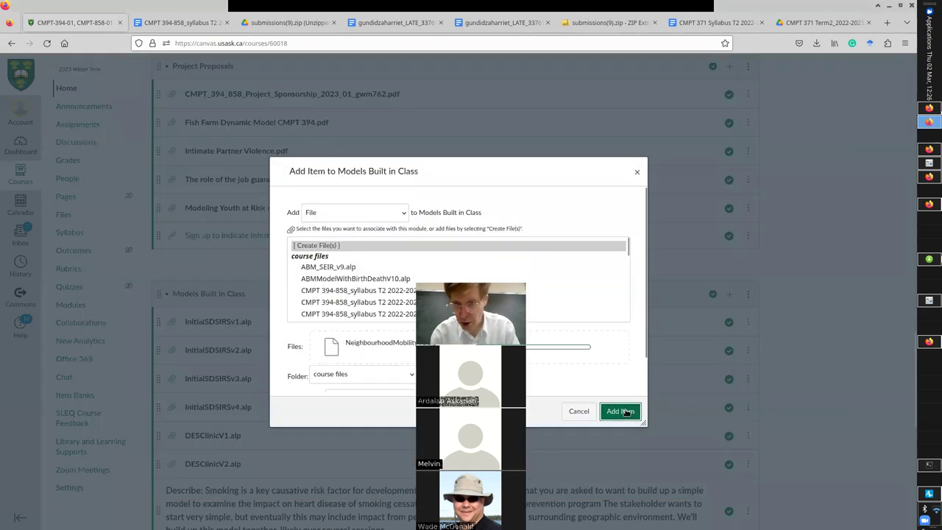
Step: Return to AnyLogic and save the model under the new name NeighbourhoodMobilityV4
{"action": "key", "text": "alt+Tab"}
{"action": "key", "text": "alt+Tab"}
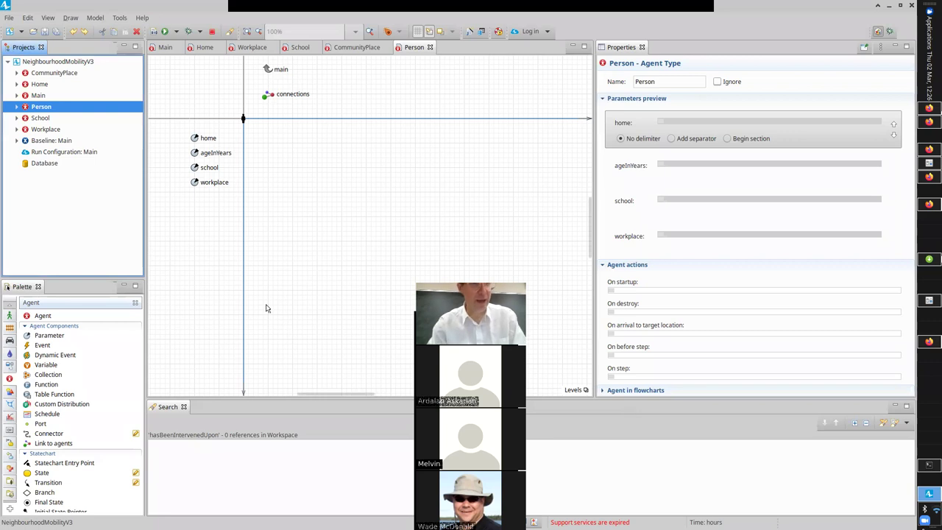
{"action": "right_click", "coordinate": [74, 62]}
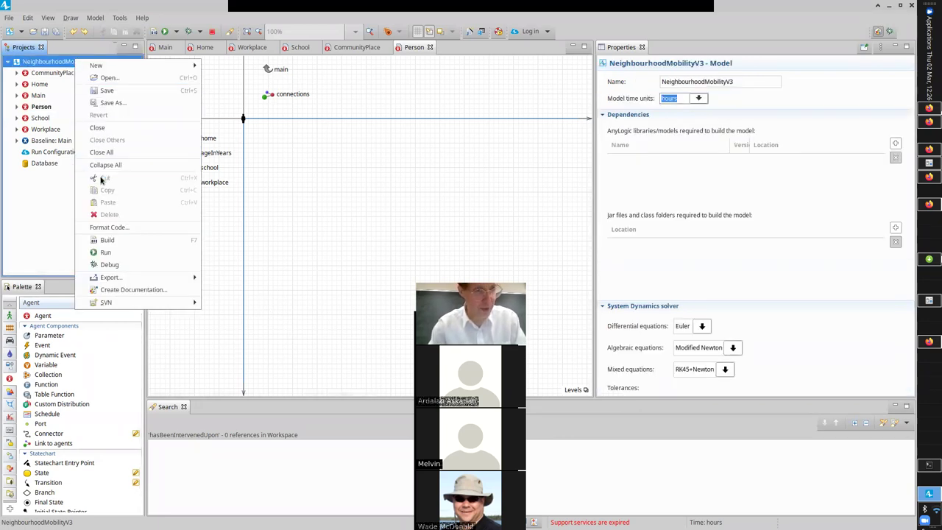
{"action": "left_click", "coordinate": [9, 17]}
{"action": "left_click", "coordinate": [9, 17]}
{"action": "left_click", "coordinate": [9, 17]}
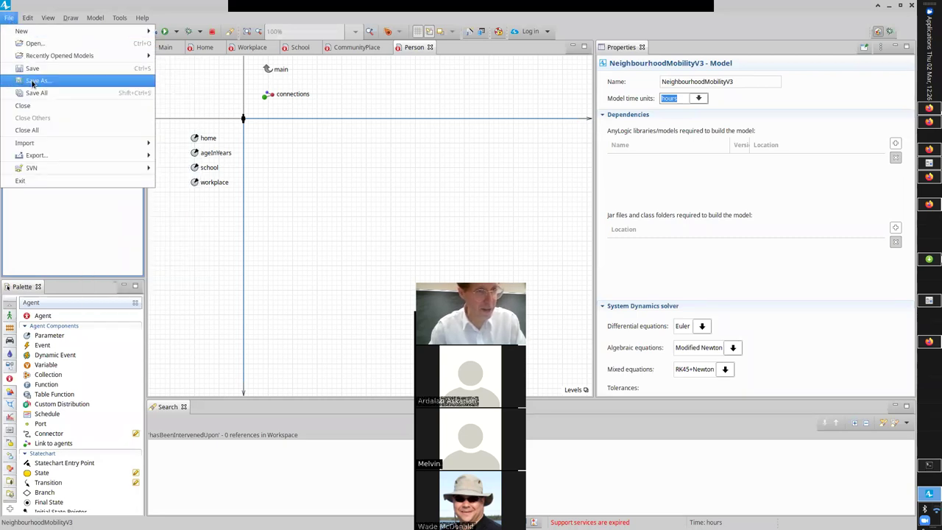
{"action": "left_click", "coordinate": [36, 80]}
{"action": "key", "text": "End"}
{"action": "key", "text": "BackSpace"}
{"action": "type", "text": "4\\"}
{"action": "key", "text": "BackSpace"}
{"action": "key", "text": "Return"}
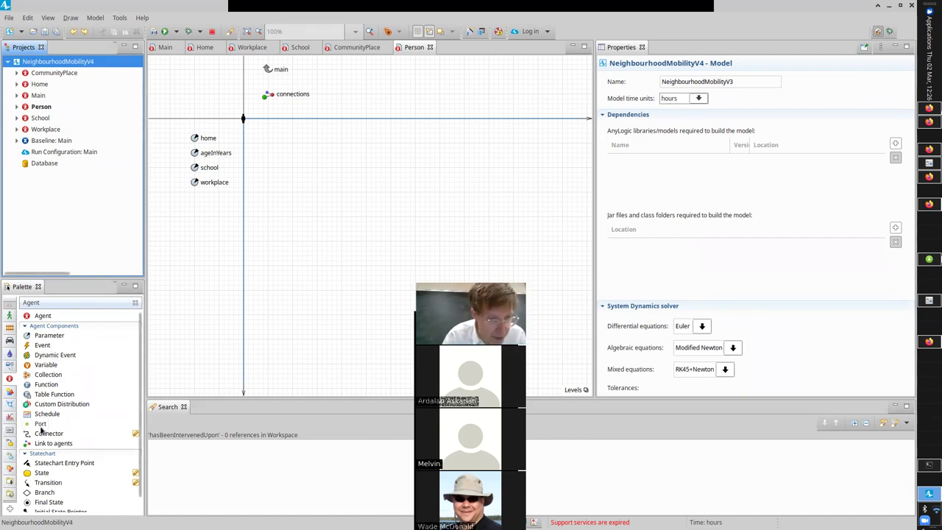
Step: Add a statechart entry point named locationStatechart to Person, to the right of the parameters
{"action": "left_click_drag", "start_coordinate": [43, 463], "coordinate": [342, 148]}
{"action": "type", "text": "mobili"}
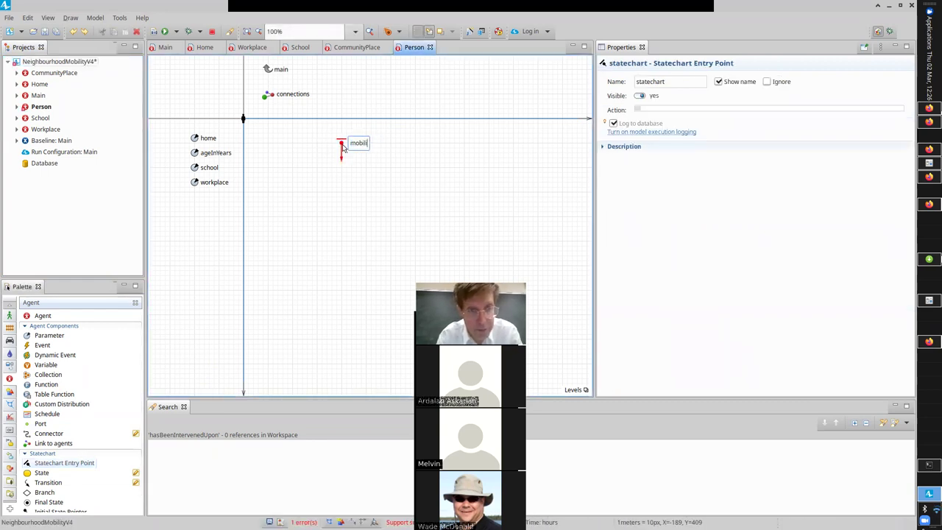
{"action": "key", "text": "BackSpace"}
{"action": "key", "text": "BackSpace"}
{"action": "key", "text": "BackSpace"}
{"action": "key", "text": "BackSpace"}
{"action": "key", "text": "BackSpace"}
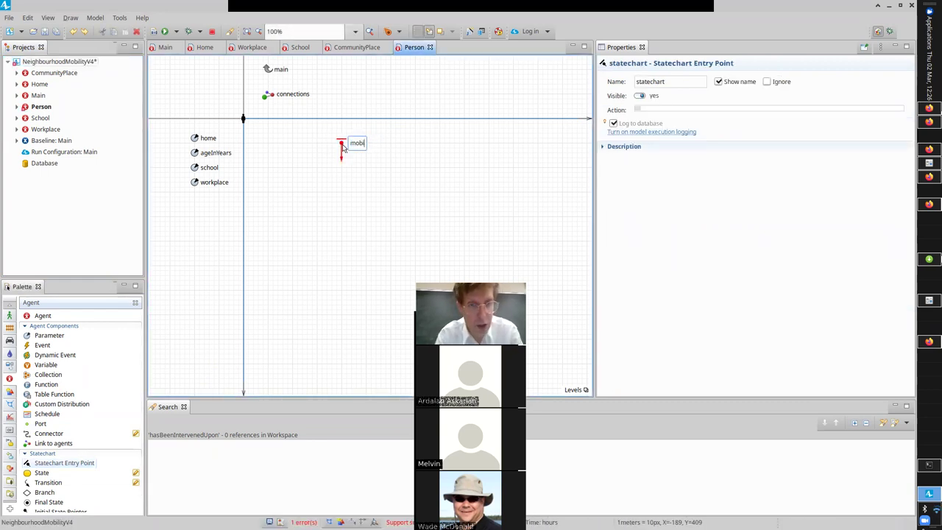
{"action": "type", "text": "locationStatecharts"}
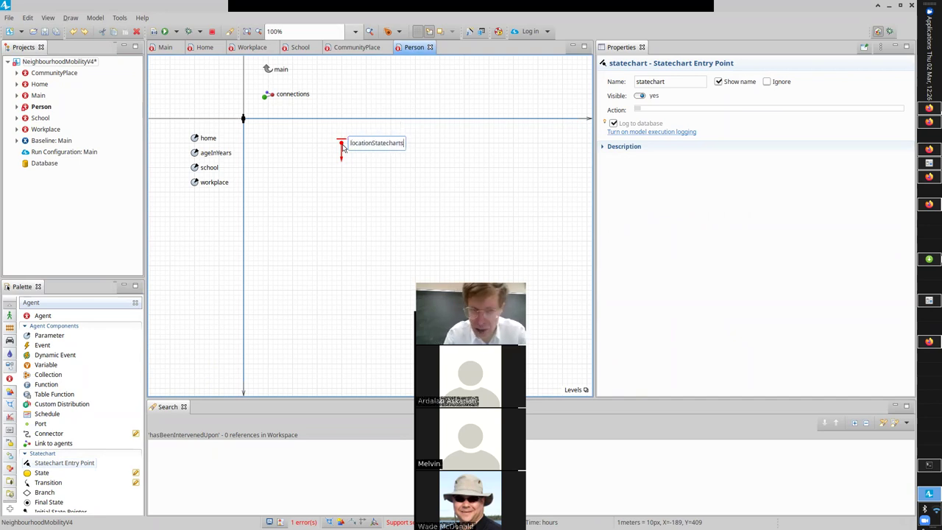
{"action": "key", "text": "BackSpace"}
{"action": "key", "text": "Return"}
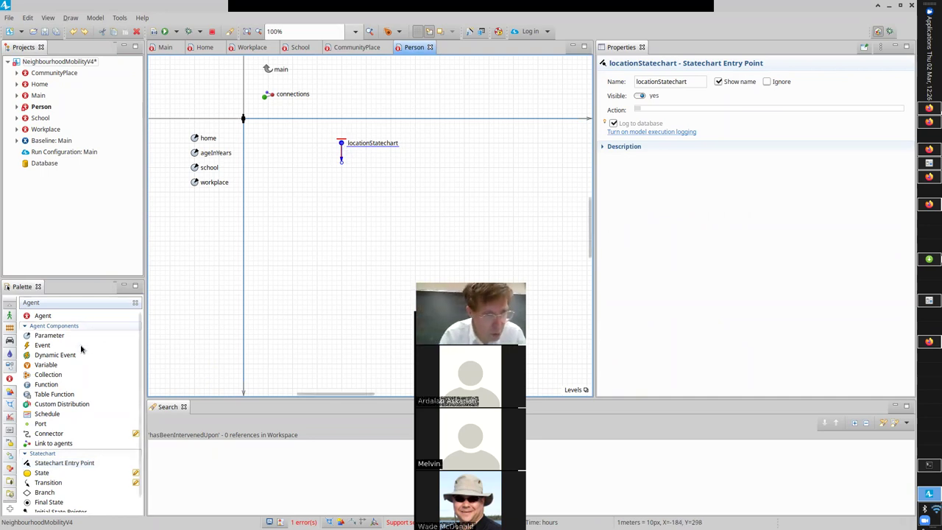
Step: Add a state named AtHome, attached to the end of the locationStatechart entry point
{"action": "left_click_drag", "start_coordinate": [30, 478], "coordinate": [318, 167]}
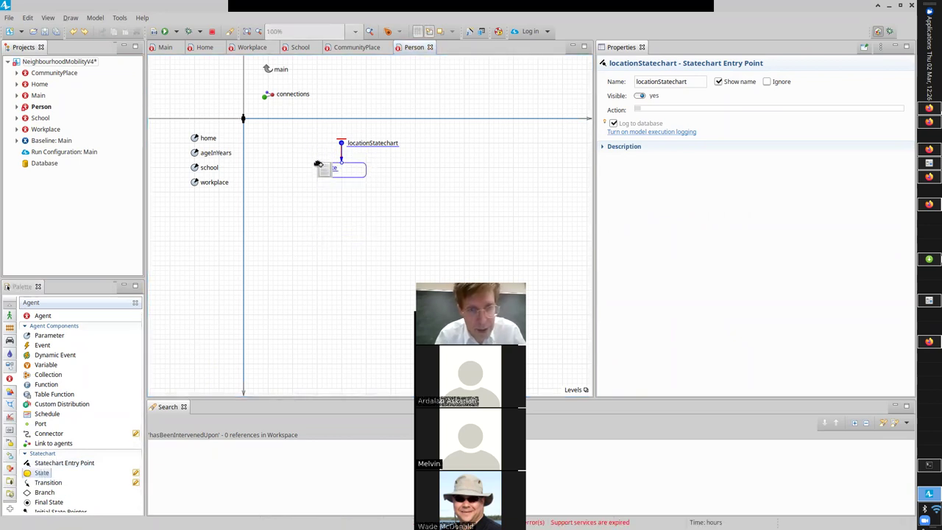
{"action": "type", "text": "AtHome"}
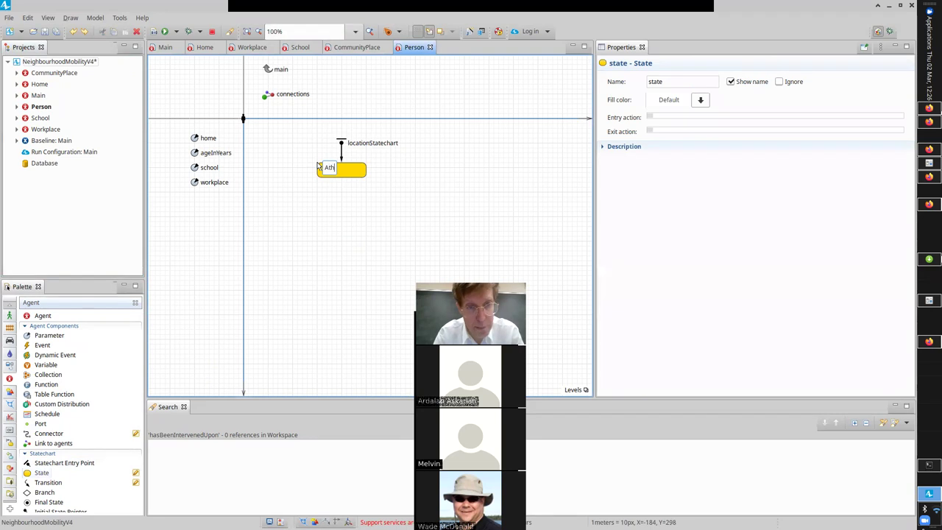
{"action": "key", "text": "Return"}
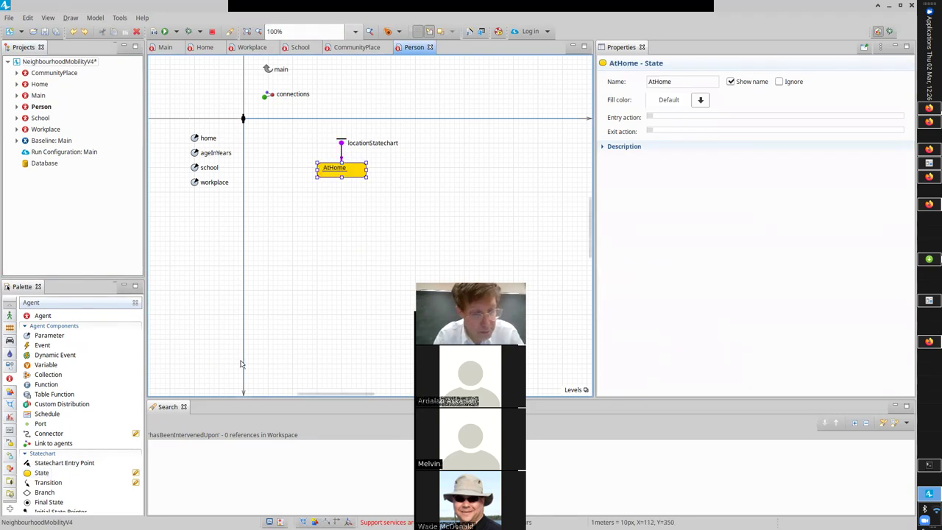
Step: Add a state named AtSchool and place it below and to the left of AtHome
{"action": "left_click_drag", "start_coordinate": [35, 477], "coordinate": [374, 205]}
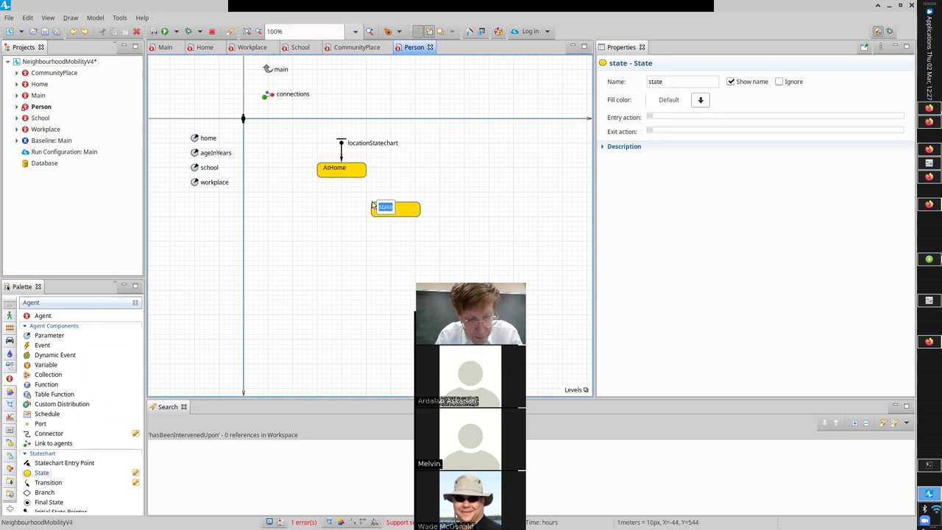
{"action": "type", "text": "AtSch"}
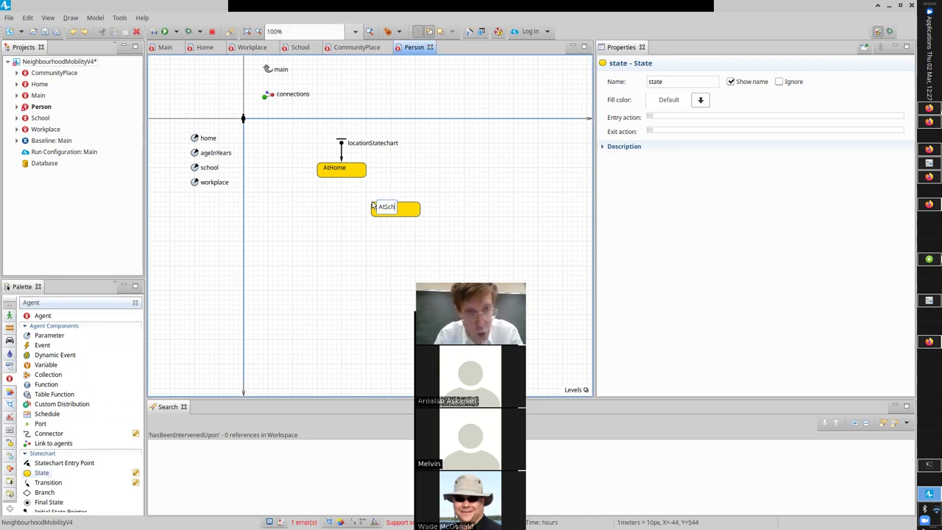
{"action": "type", "text": "ool"}
{"action": "key", "text": "Return"}
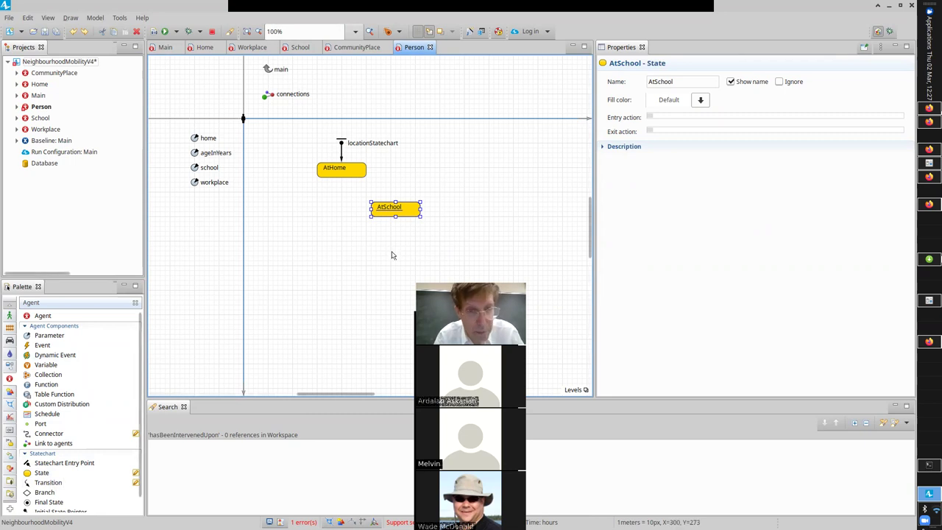
{"action": "left_click_drag", "start_coordinate": [408, 210], "coordinate": [308, 212]}
Step: Add a state named AtWork below and to the right of AtHome, level with AtSchool
{"action": "left_click_drag", "start_coordinate": [41, 472], "coordinate": [370, 204]}
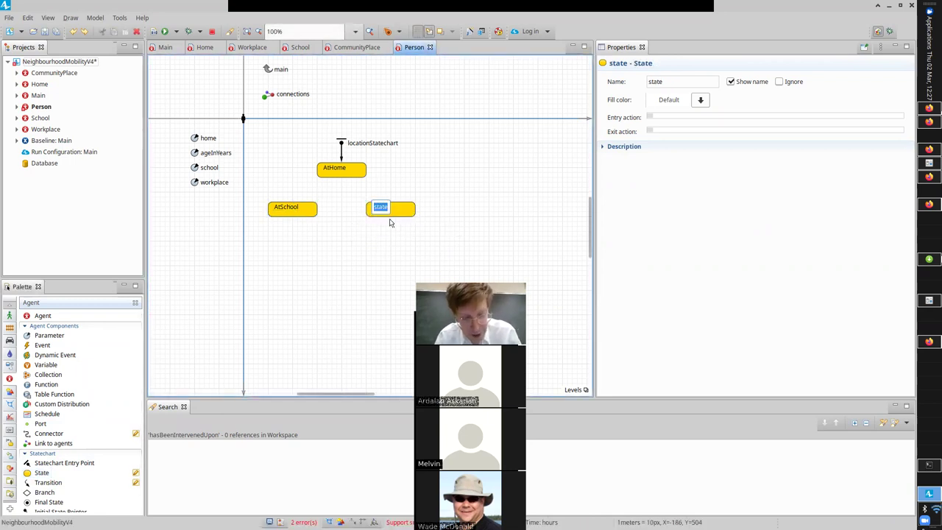
{"action": "type", "text": "AtWork"}
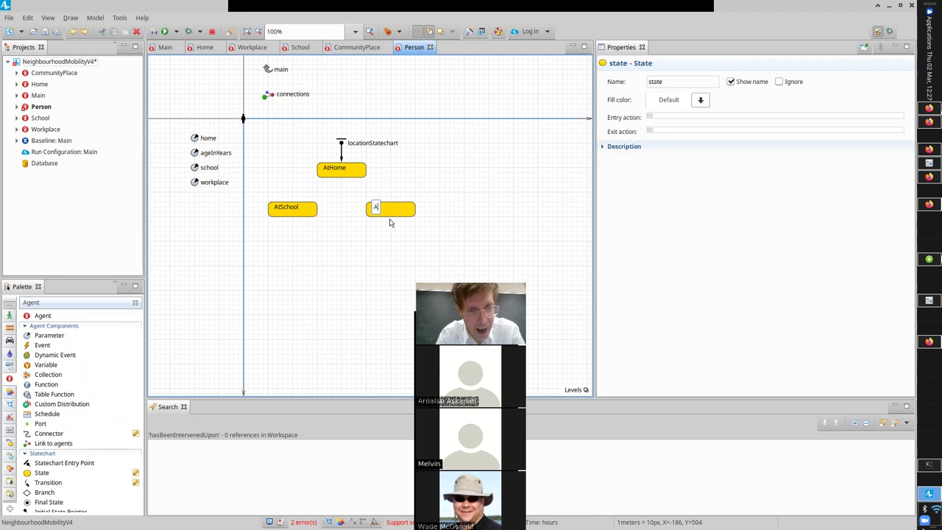
{"action": "key", "text": "Return"}
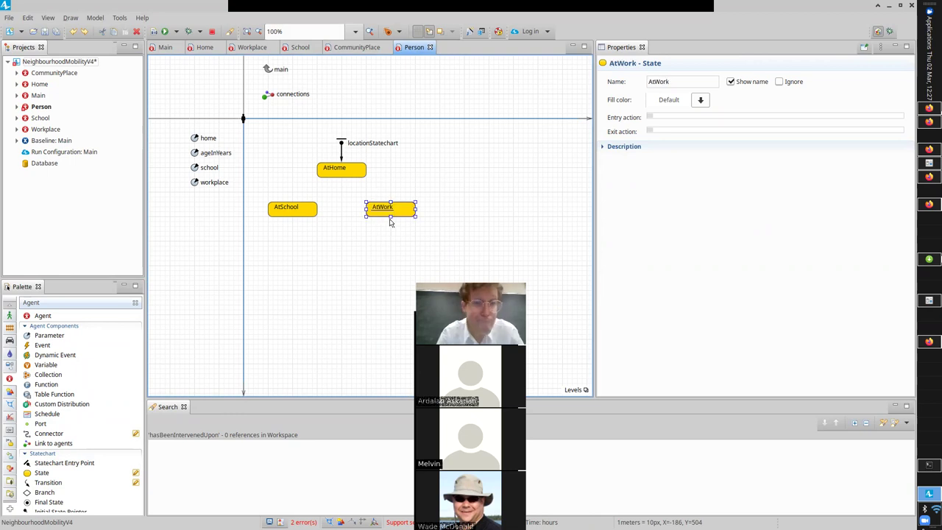
Step: Add a state named InCommunity centred beneath the AtSchool and AtWork states
{"action": "left_click_drag", "start_coordinate": [27, 471], "coordinate": [321, 256]}
{"action": "type", "text": "InC"}
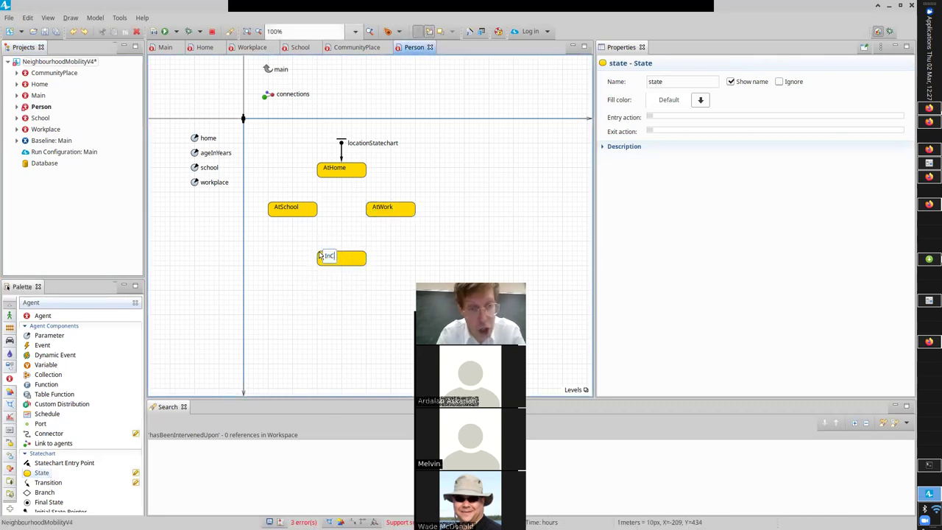
{"action": "type", "text": "ommunity"}
{"action": "key", "text": "Return"}
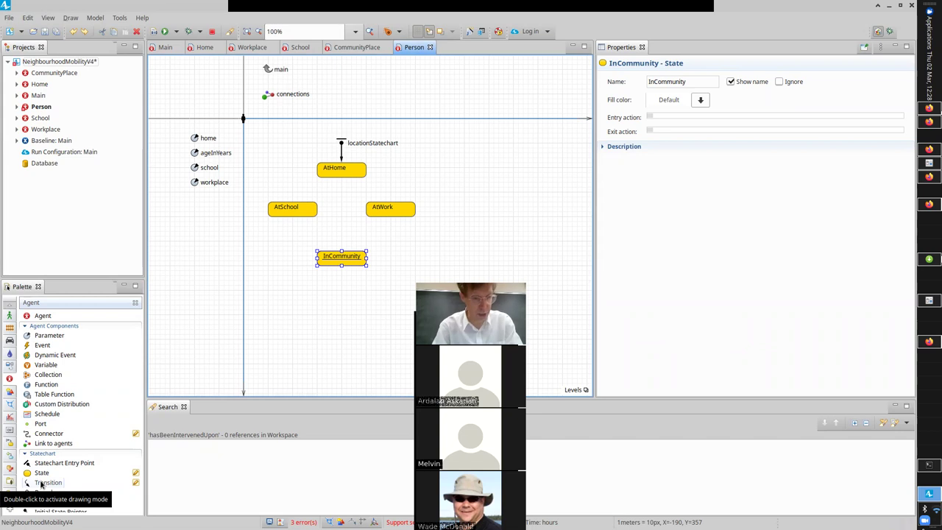
Step: Try to connect AtHome to AtWork with a transition
{"action": "left_click_drag", "start_coordinate": [42, 484], "coordinate": [375, 180]}
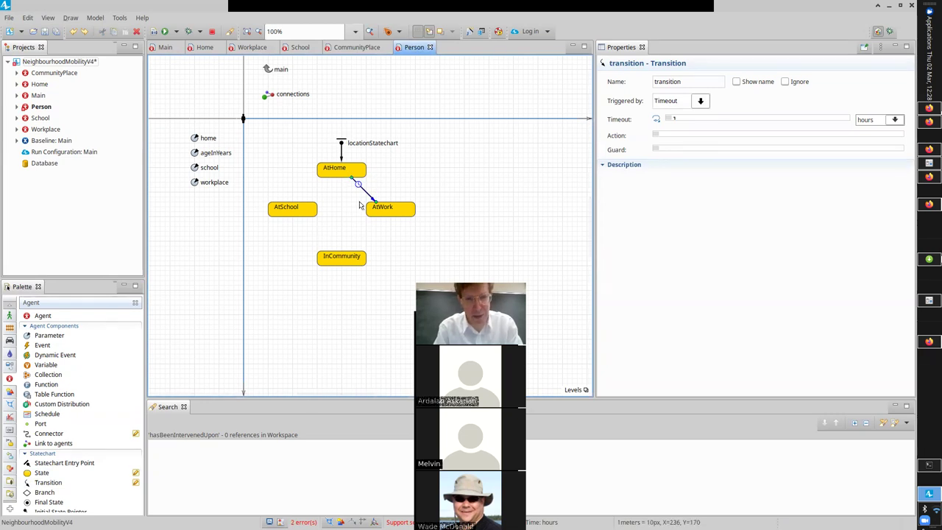
{"action": "left_click", "coordinate": [357, 206]}
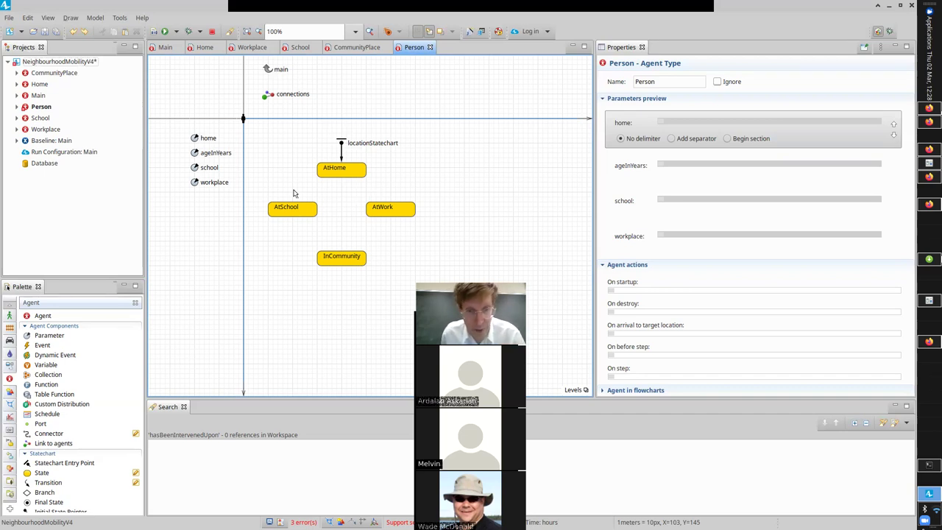
Step: Move the AtSchool, AtWork and InCommunity states together farther down, leaving more space beneath AtHome
{"action": "scroll", "coordinate": [293, 193], "scroll_direction": "up", "scroll_amount": 3}
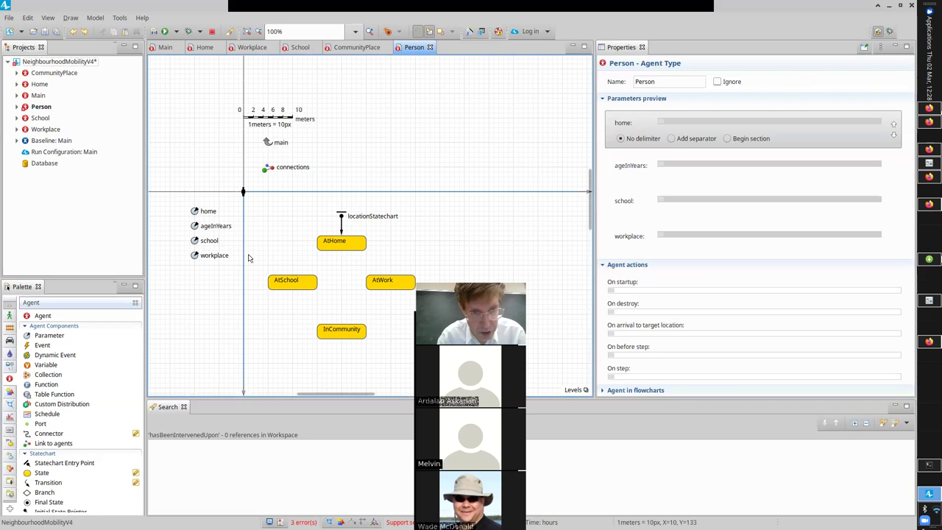
{"action": "left_click_drag", "start_coordinate": [259, 265], "coordinate": [562, 347]}
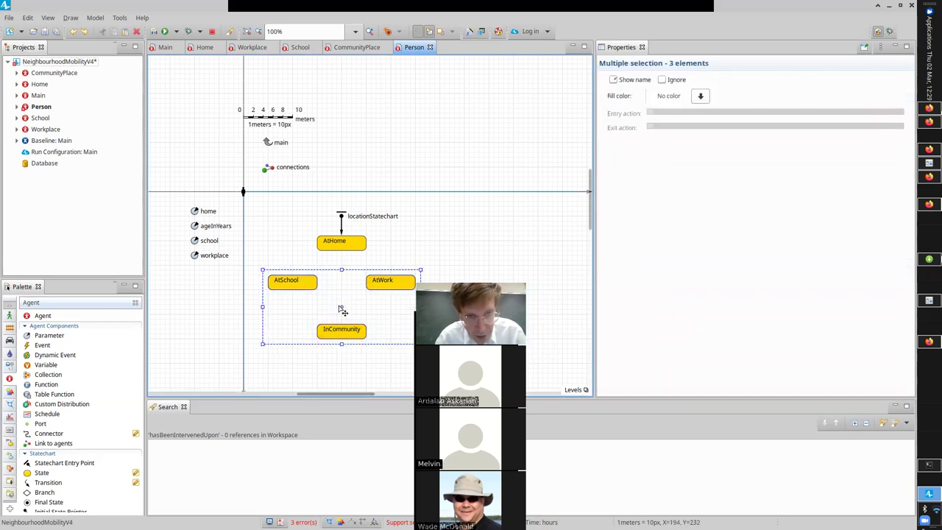
{"action": "left_click_drag", "start_coordinate": [332, 332], "coordinate": [335, 362]}
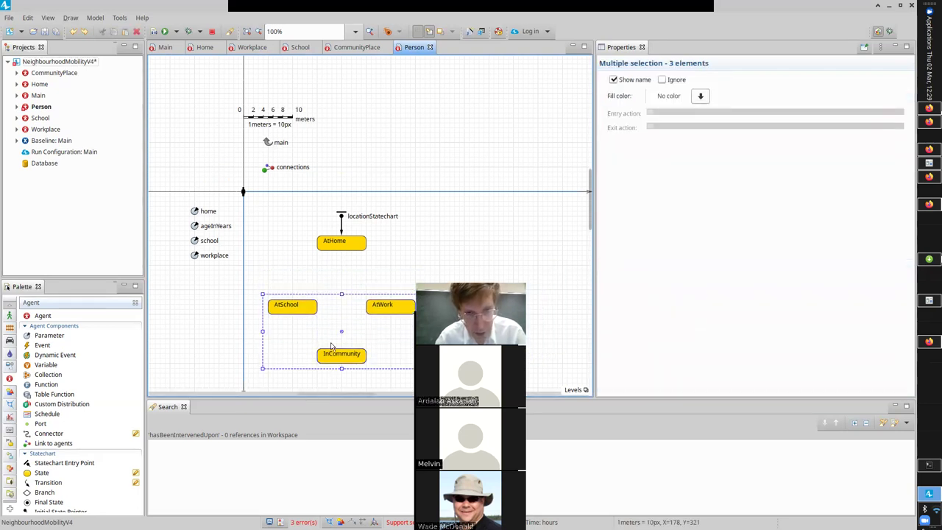
Step: Add a branch between AtHome and the lower states, and connect AtHome to it with a transition
{"action": "left_click", "coordinate": [385, 268]}
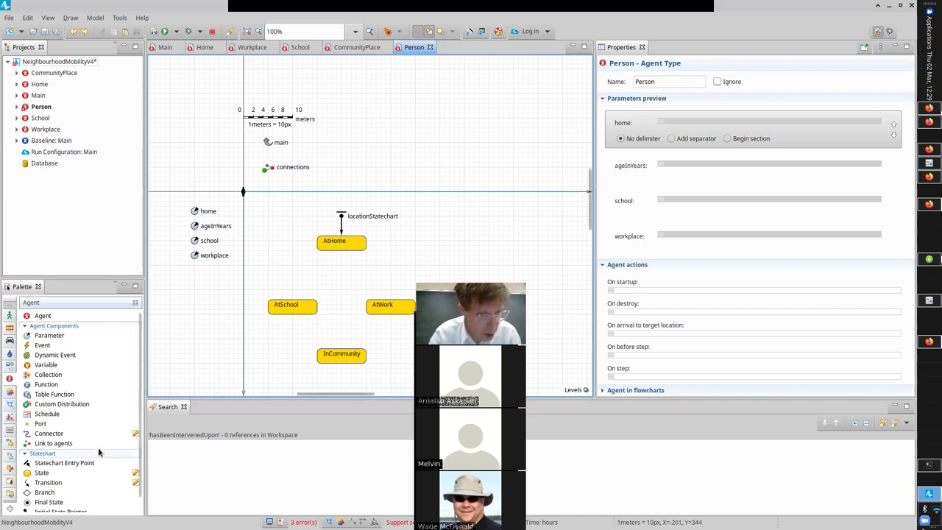
{"action": "left_click_drag", "start_coordinate": [44, 492], "coordinate": [342, 273]}
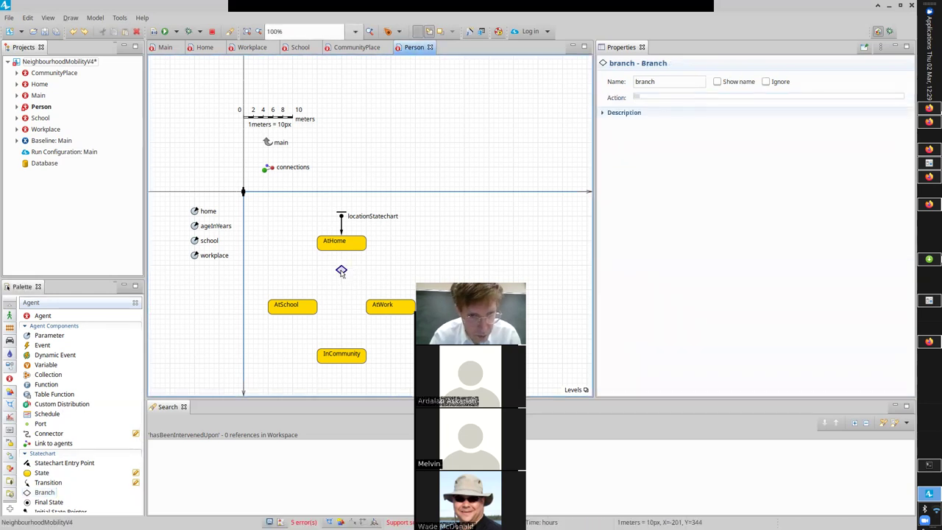
{"action": "left_click_drag", "start_coordinate": [29, 483], "coordinate": [341, 281]}
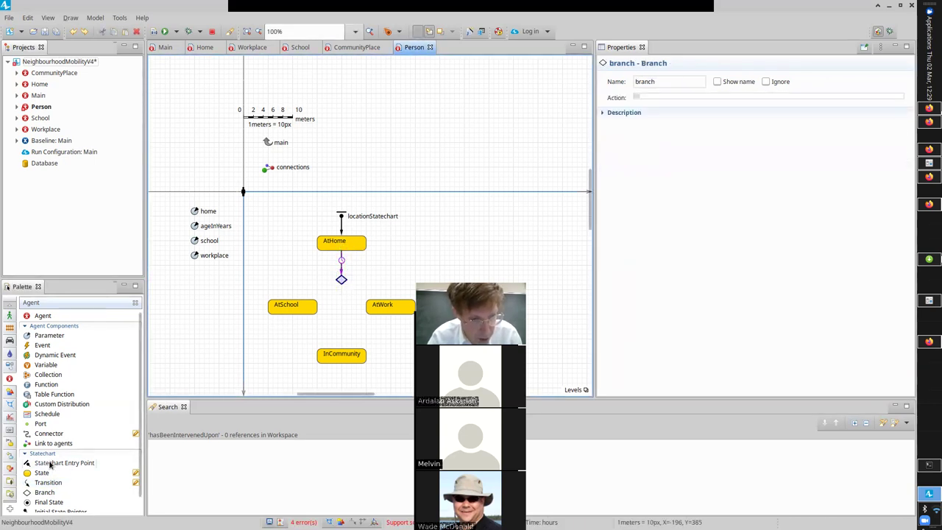
Step: Connect the branch to AtWork and to AtSchool with one transition each
{"action": "left_click_drag", "start_coordinate": [44, 482], "coordinate": [343, 282]}
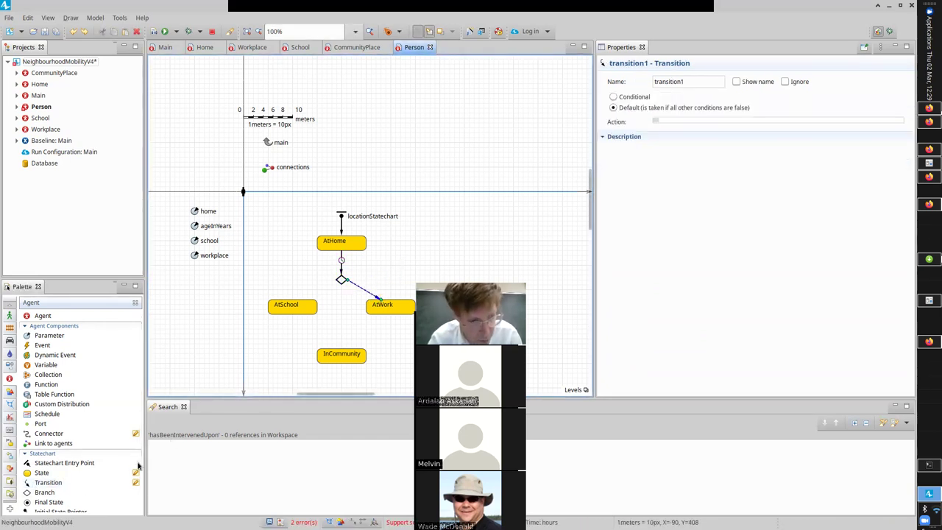
{"action": "left_click_drag", "start_coordinate": [44, 482], "coordinate": [337, 287]}
{"action": "left_click", "coordinate": [363, 292]}
{"action": "left_click", "coordinate": [626, 96]}
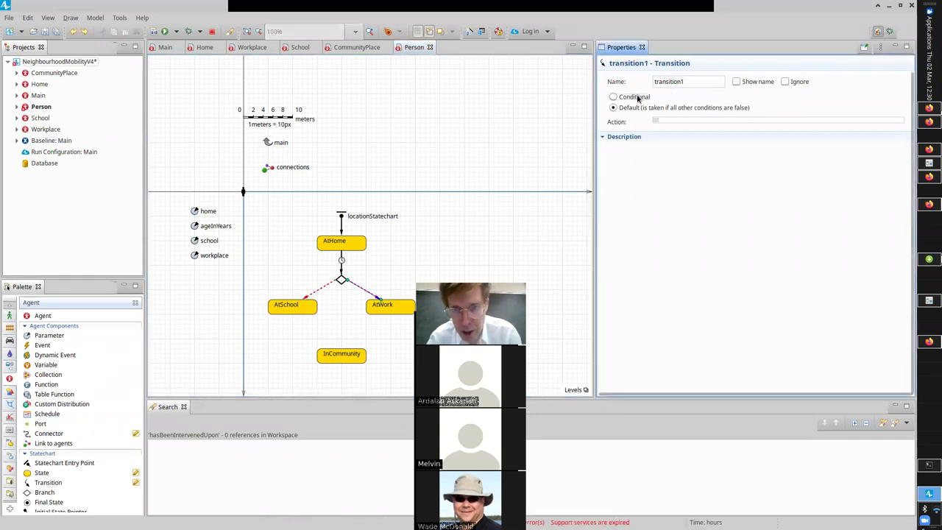
{"action": "left_click", "coordinate": [637, 98]}
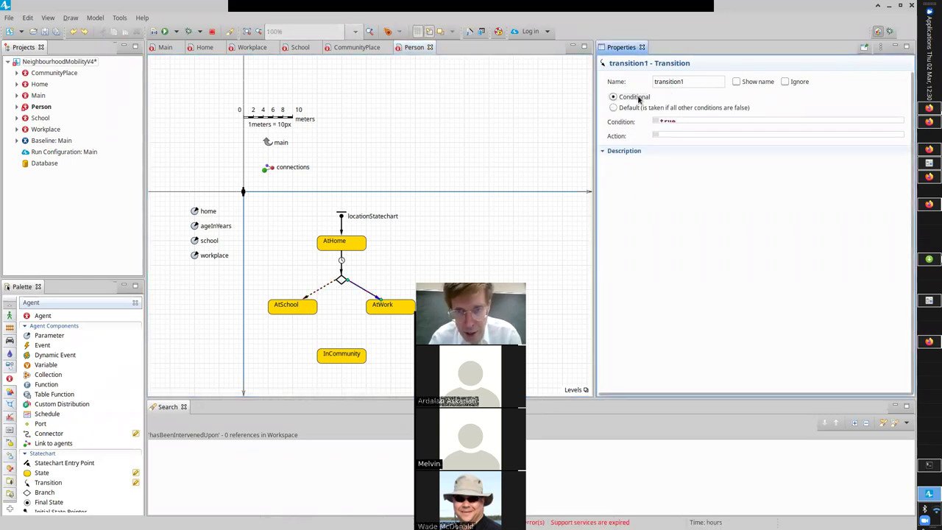
{"action": "left_click", "coordinate": [675, 121]}
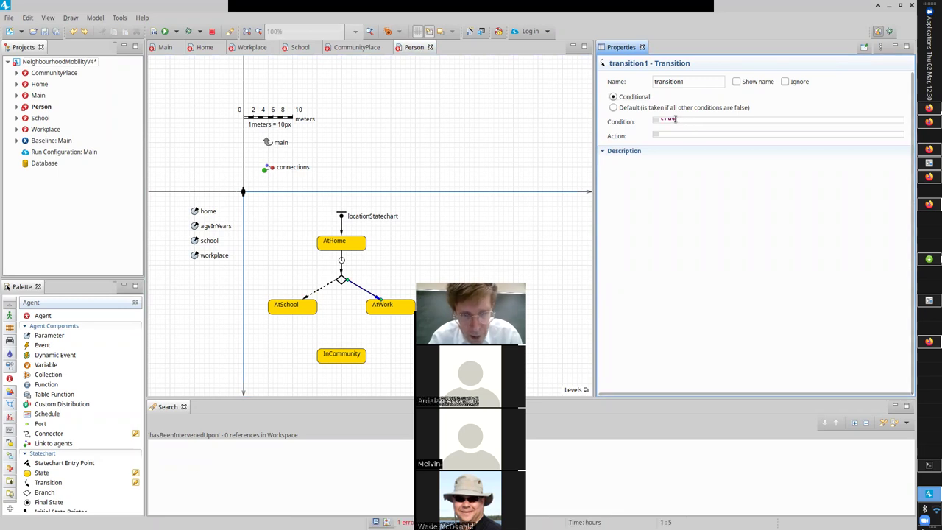
{"action": "left_click", "coordinate": [331, 285]}
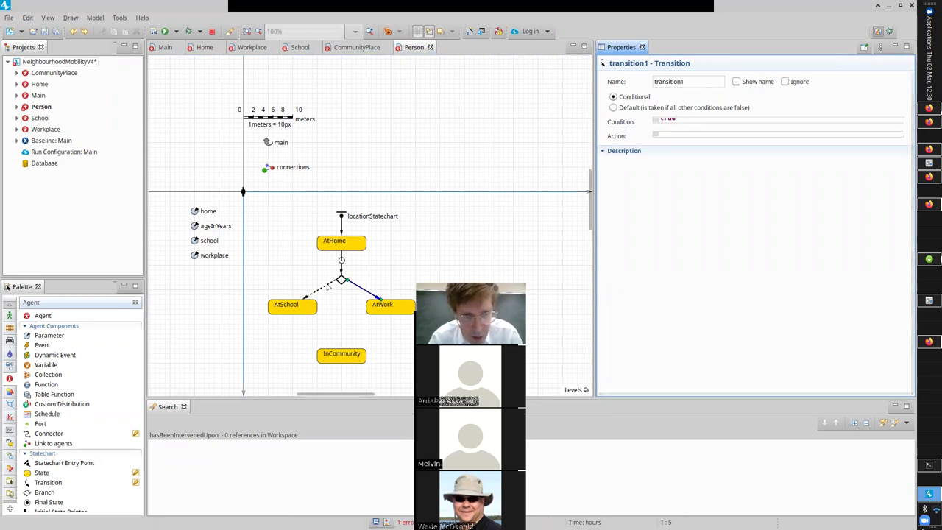
{"action": "left_click", "coordinate": [361, 289]}
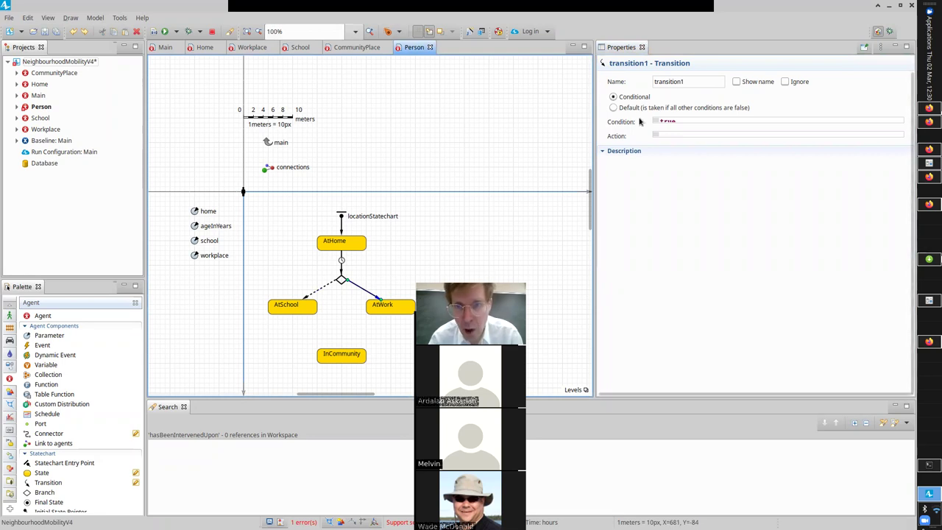
{"action": "left_click", "coordinate": [618, 109]}
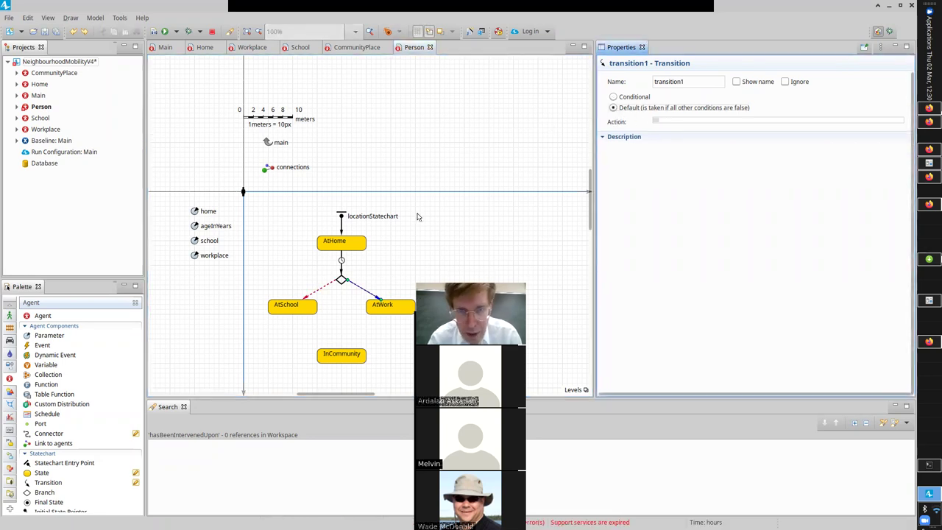
Step: Make the transition from the branch to AtSchool conditional on ageInYears <= 18.0 and save the model
{"action": "left_click", "coordinate": [328, 287]}
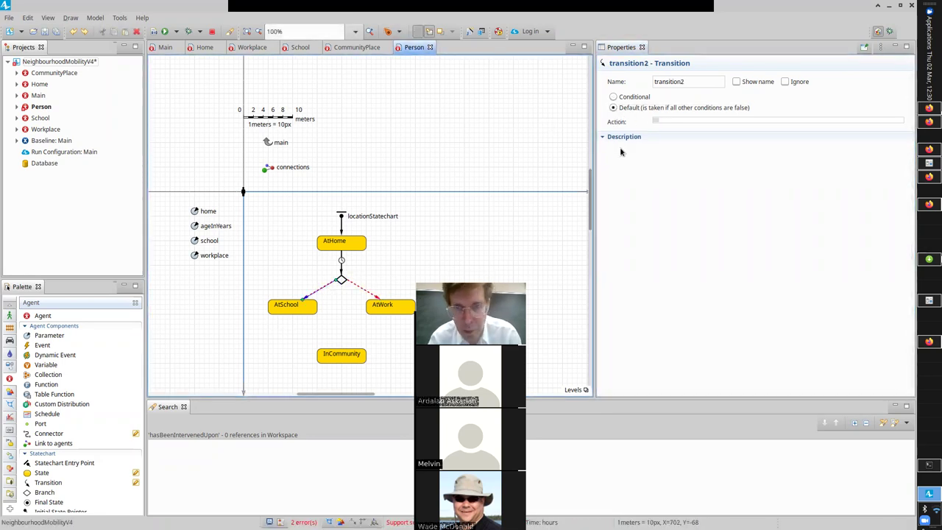
{"action": "left_click", "coordinate": [613, 96]}
{"action": "double_click", "coordinate": [666, 120]}
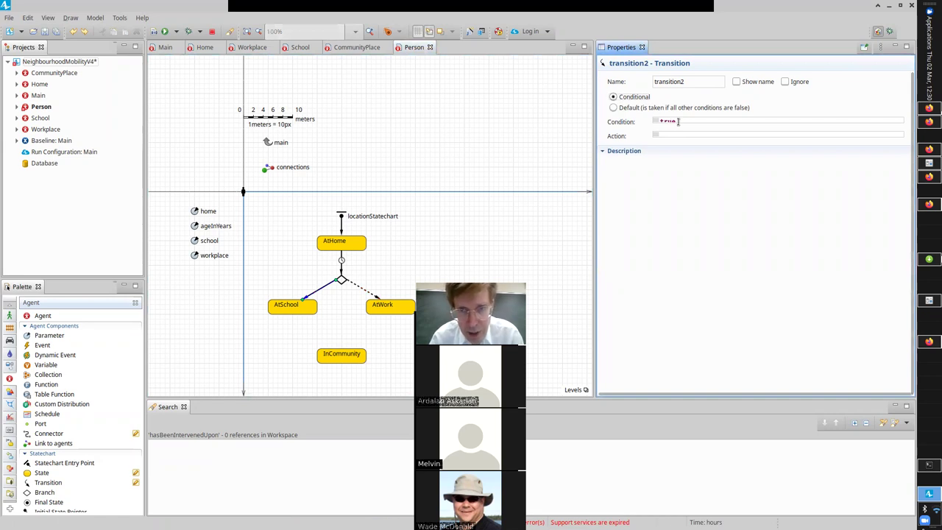
{"action": "key", "text": "BackSpace"}
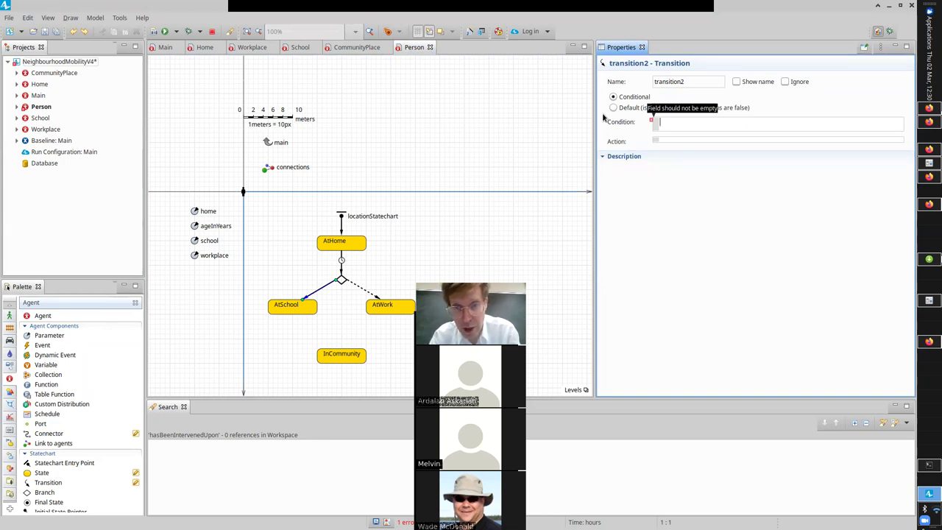
{"action": "type", "text": "age"}
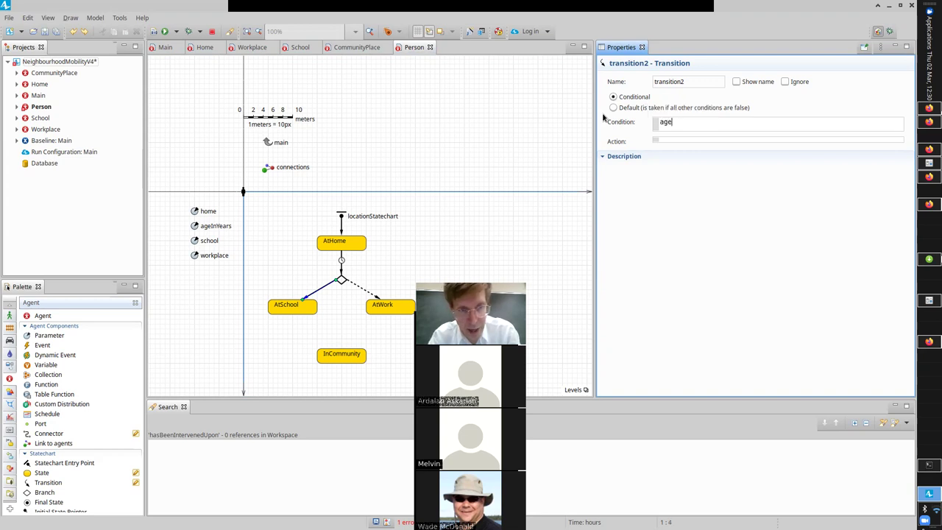
{"action": "type", "text": "InYears <"}
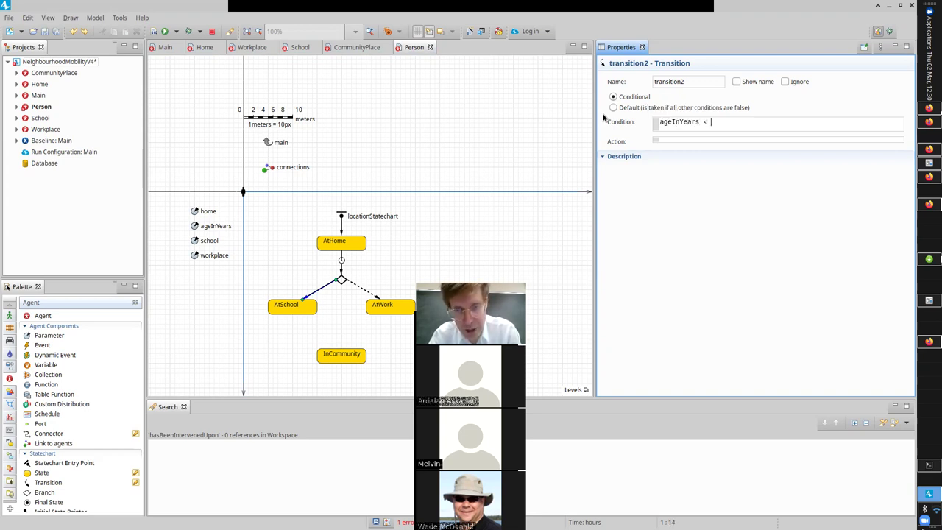
{"action": "type", "text": "18."}
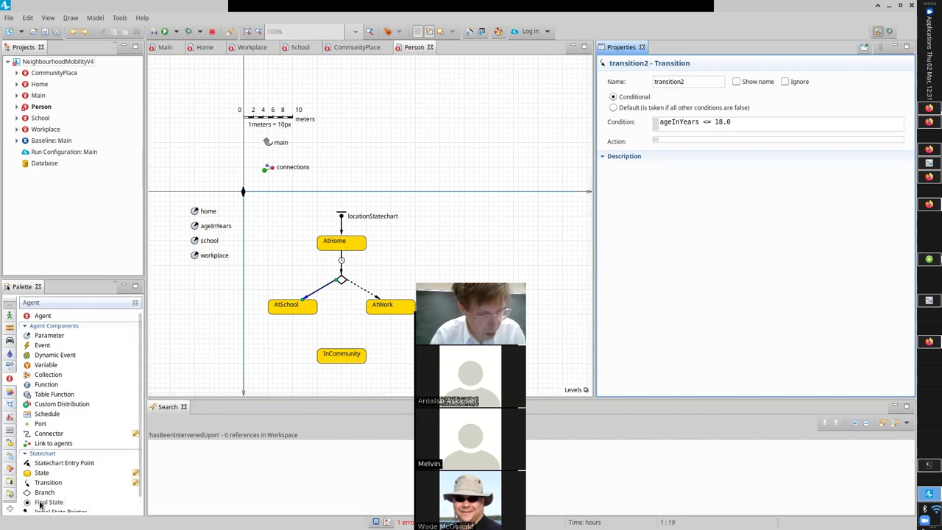
Step: Connect AtSchool and AtWork to InCommunity with a transition each, starting the second one slightly further left beneath AtWork
{"action": "left_click_drag", "start_coordinate": [37, 485], "coordinate": [341, 353]}
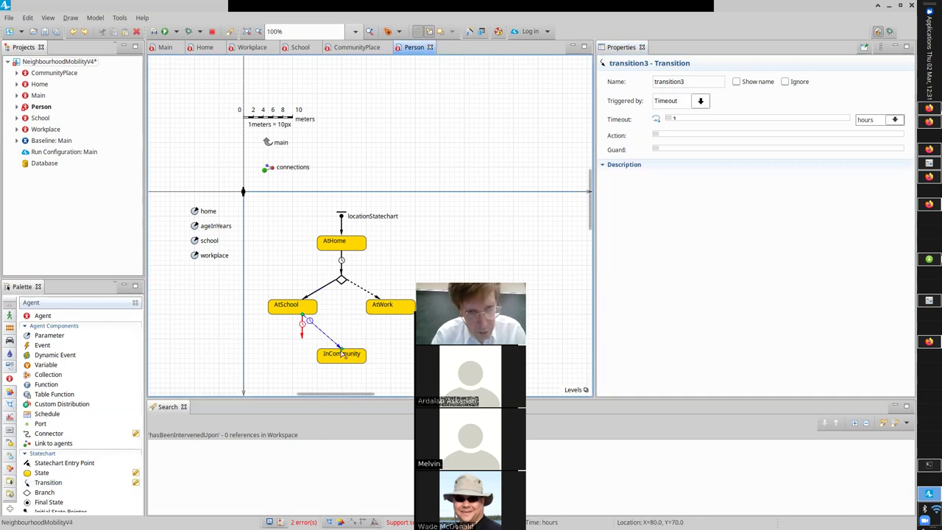
{"action": "left_click", "coordinate": [45, 483]}
{"action": "mouse_move", "coordinate": [353, 391]}
{"action": "left_mouse_down"}
{"action": "mouse_move", "coordinate": [389, 312]}
{"action": "mouse_move", "coordinate": [342, 347]}
{"action": "left_mouse_up"}
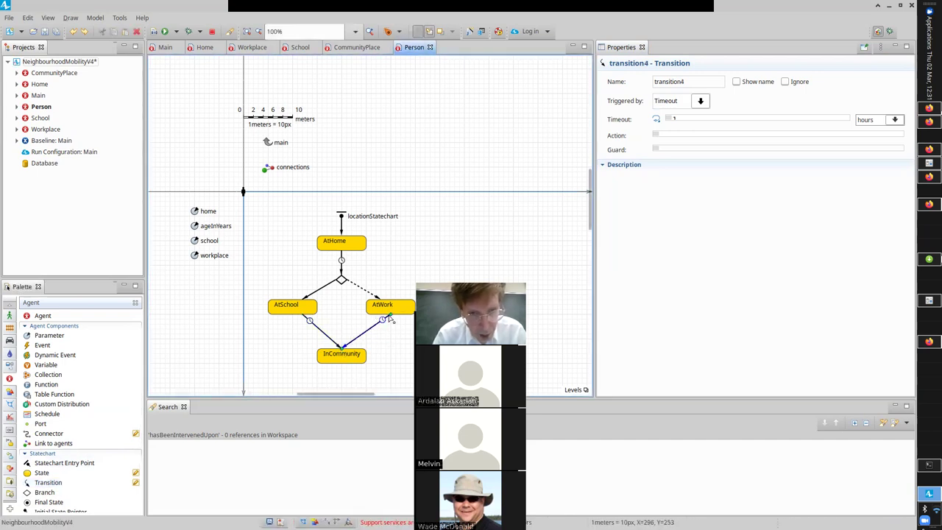
{"action": "left_click_drag", "start_coordinate": [390, 315], "coordinate": [380, 315]}
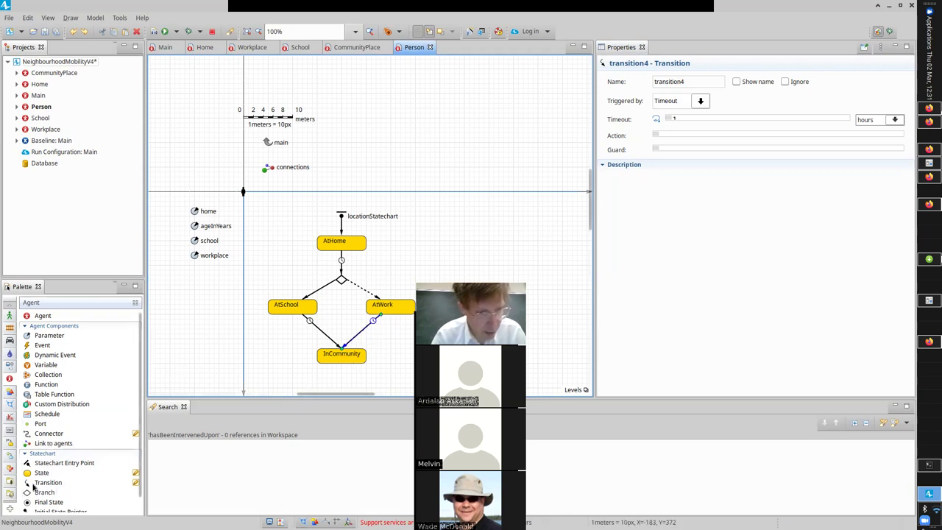
Step: Add a transition from InCommunity back to AtHome, routed around the outer side of AtSchool
{"action": "mouse_move", "coordinate": [34, 484]}
{"action": "left_mouse_down"}
{"action": "mouse_move", "coordinate": [257, 370]}
{"action": "mouse_move", "coordinate": [343, 359]}
{"action": "mouse_move", "coordinate": [343, 391]}
{"action": "mouse_move", "coordinate": [208, 247]}
{"action": "mouse_move", "coordinate": [291, 234]}
{"action": "mouse_move", "coordinate": [321, 252]}
{"action": "left_mouse_up"}
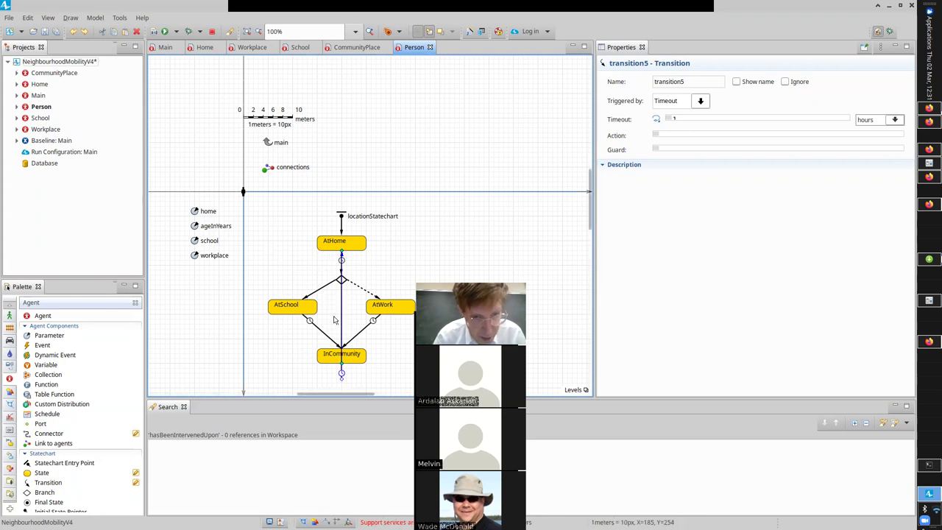
{"action": "left_click_drag", "start_coordinate": [341, 368], "coordinate": [248, 329]}
{"action": "left_click", "coordinate": [288, 338]}
{"action": "left_click_drag", "start_coordinate": [263, 351], "coordinate": [258, 255]}
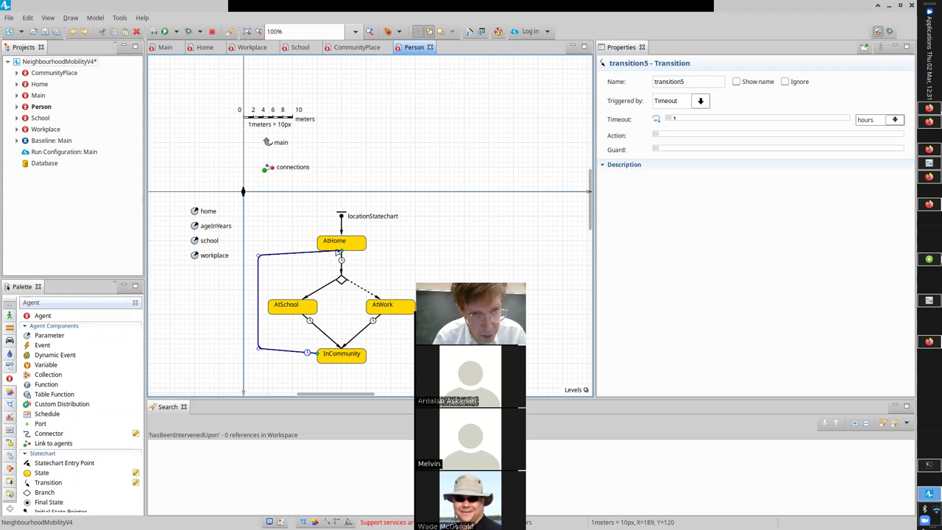
Step: Attach the return transition to the left edges of AtHome and InCommunity, tidy its bend points, and save the model
{"action": "left_click_drag", "start_coordinate": [341, 253], "coordinate": [321, 251]}
{"action": "left_click_drag", "start_coordinate": [312, 357], "coordinate": [310, 357]}
{"action": "left_click_drag", "start_coordinate": [241, 346], "coordinate": [259, 348]}
{"action": "left_click_drag", "start_coordinate": [241, 254], "coordinate": [260, 266]}
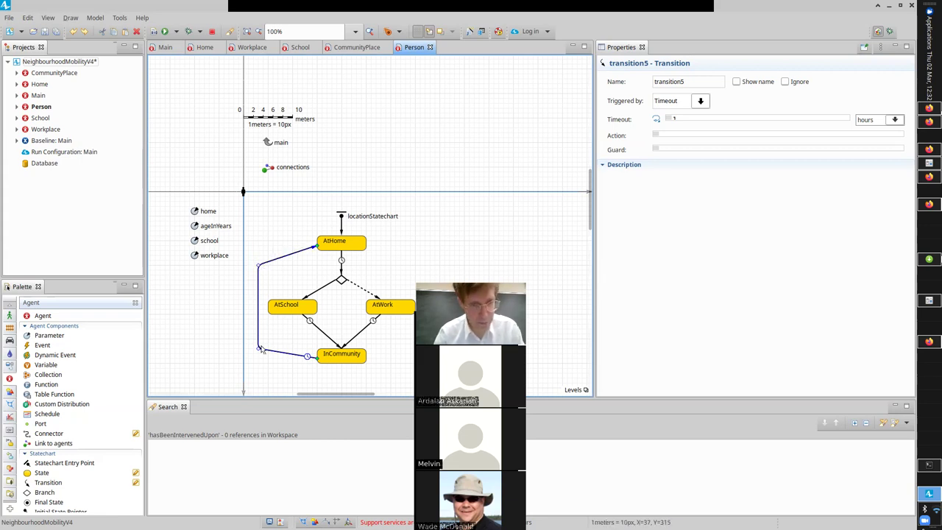
{"action": "left_click_drag", "start_coordinate": [261, 349], "coordinate": [262, 351]}
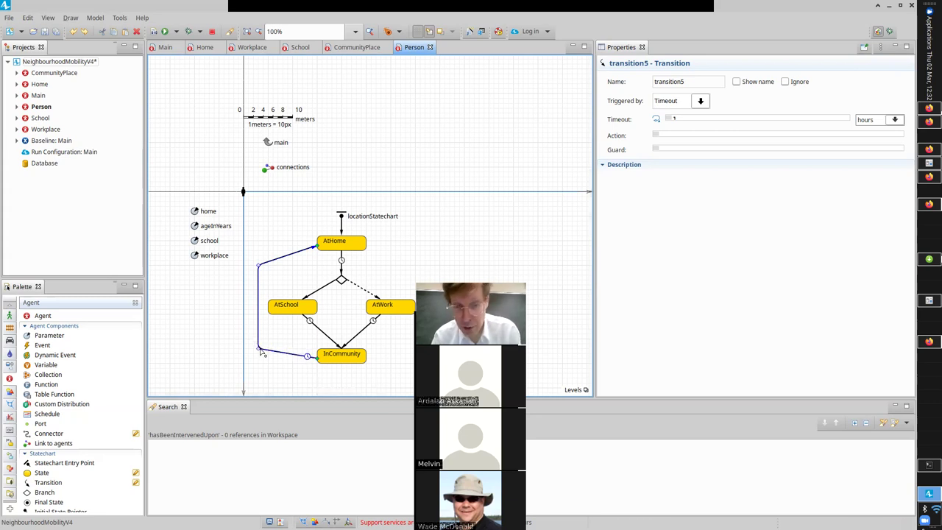
{"action": "key", "text": "ctrl+s"}
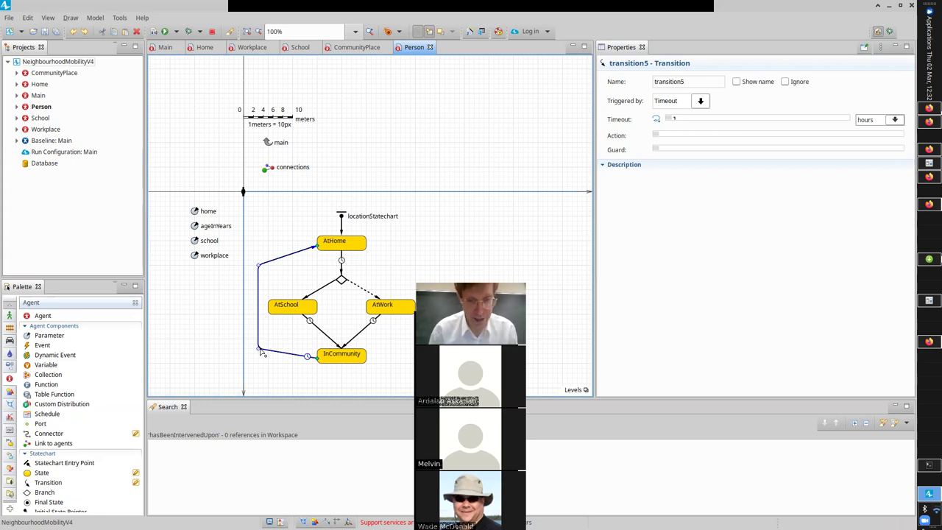
{"action": "key", "text": "ctrl+s"}
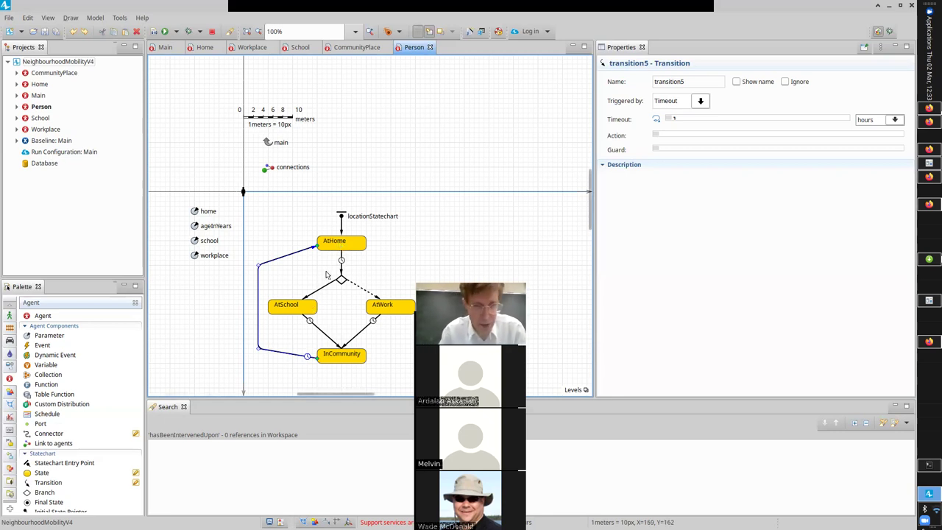
Step: Name the transition from AtHome to the branch headOutForDay and show its name on the diagram
{"action": "left_click", "coordinate": [341, 262]}
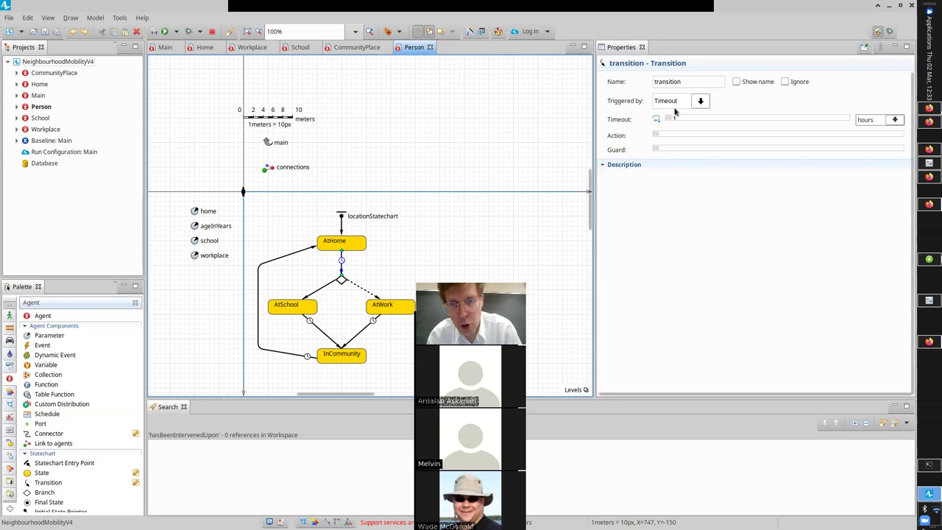
{"action": "left_click", "coordinate": [628, 78]}
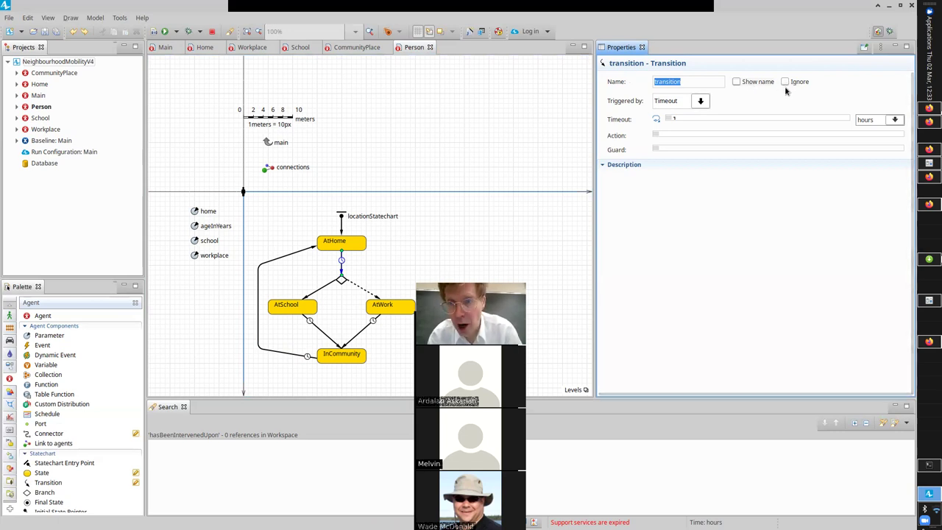
{"action": "left_click", "coordinate": [736, 82]}
{"action": "double_click", "coordinate": [690, 82]}
{"action": "type", "text": "headOutForDay"}
{"action": "key", "text": "Return"}
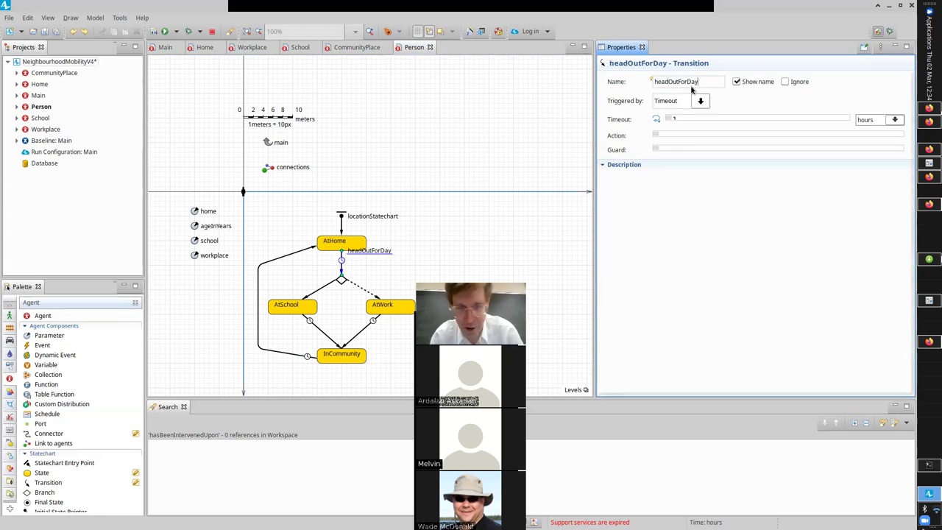
Step: Rename the transition leaving AtHome as commute and save the model
{"action": "key", "text": "ctrl+a"}
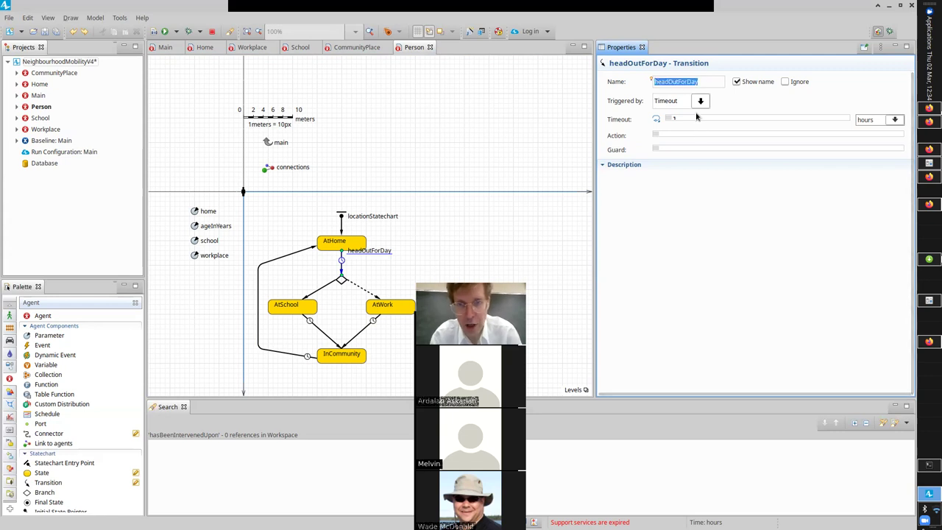
{"action": "type", "text": "commute"}
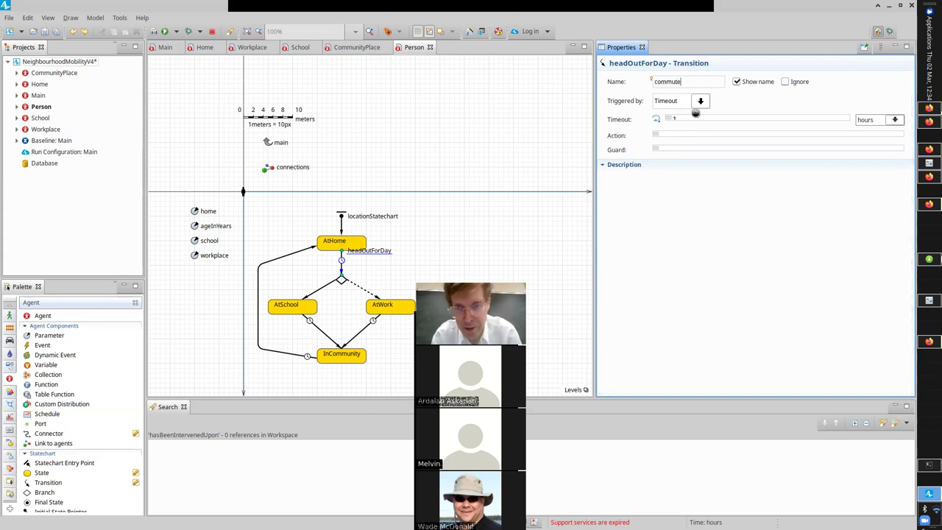
{"action": "key", "text": "Return"}
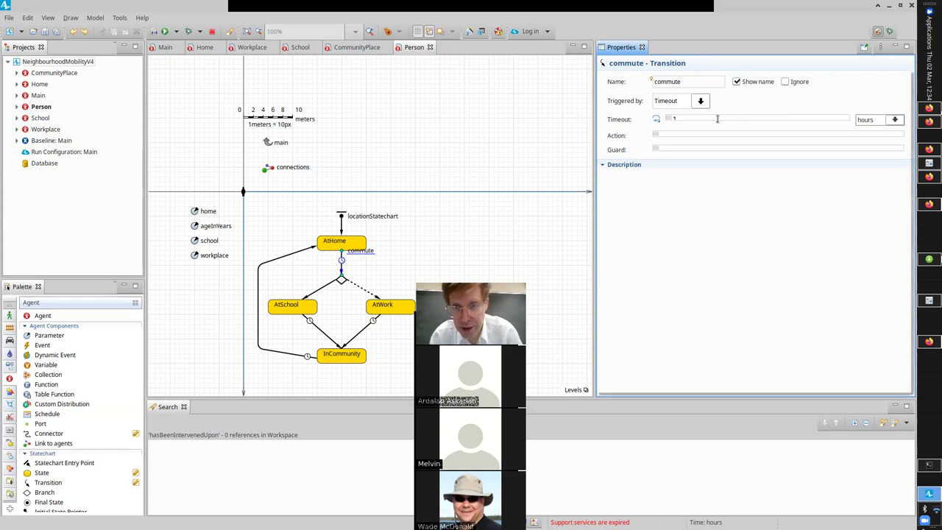
Step: Set the commute transition's timeout to 12 hours, leave its guard empty, and save the model
{"action": "left_click", "coordinate": [717, 119]}
{"action": "key", "text": "BackSpace"}
{"action": "type", "text": "2"}
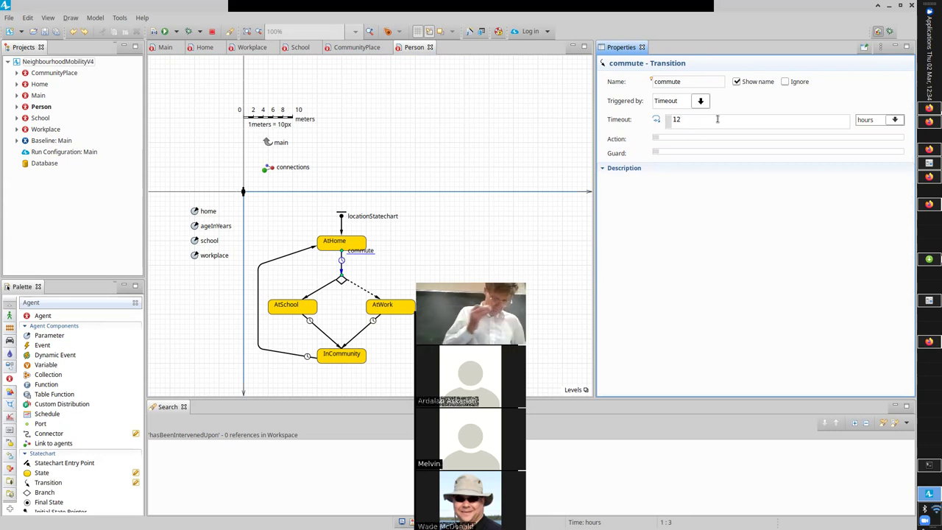
{"action": "left_click", "coordinate": [755, 151]}
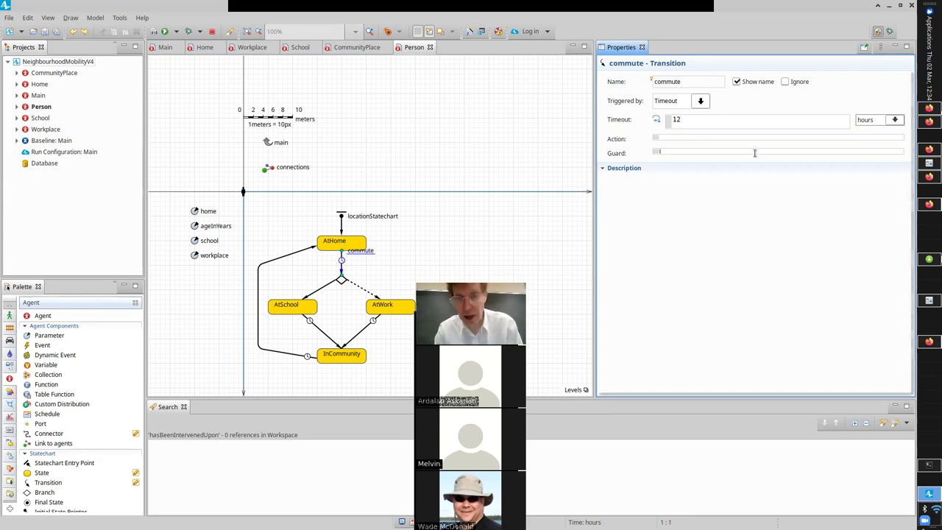
{"action": "key", "text": "ctrl+s"}
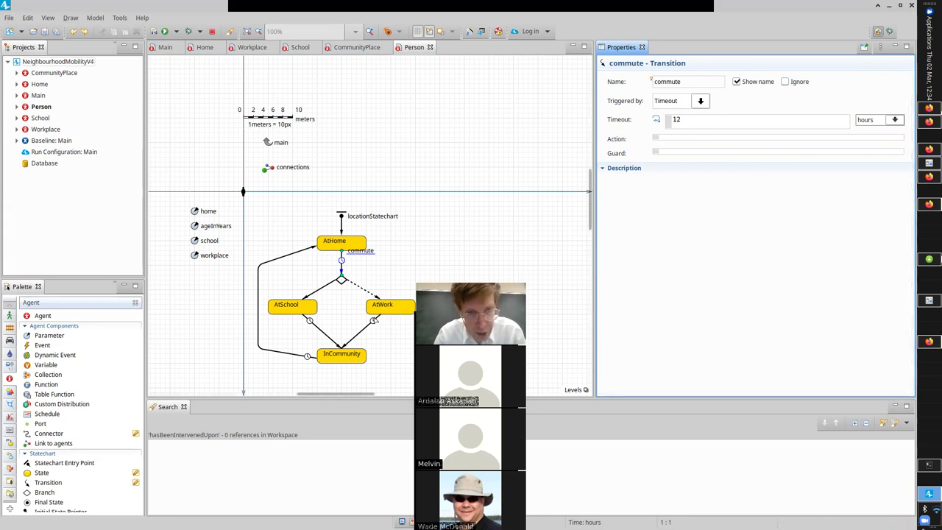
Step: Set the timeout of the transition from AtWork to InCommunity to 8 hours
{"action": "left_click", "coordinate": [374, 319]}
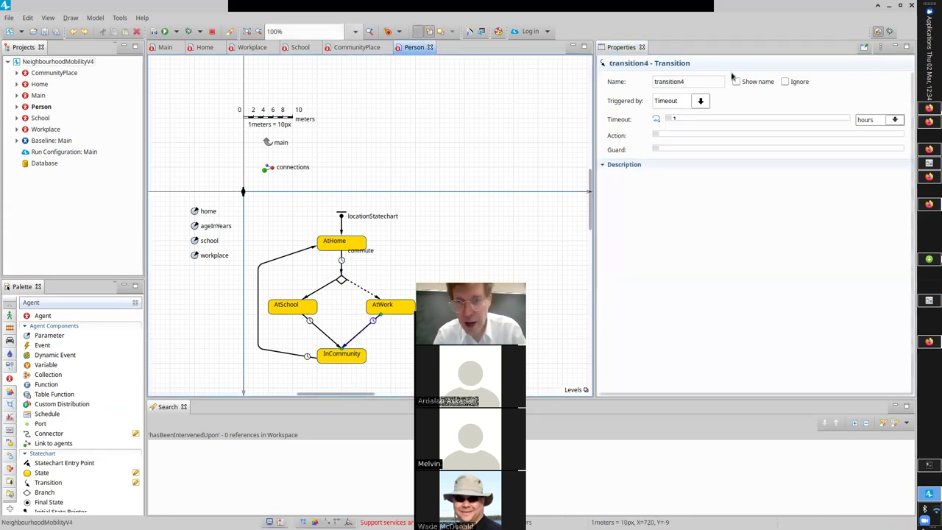
{"action": "left_click", "coordinate": [718, 117]}
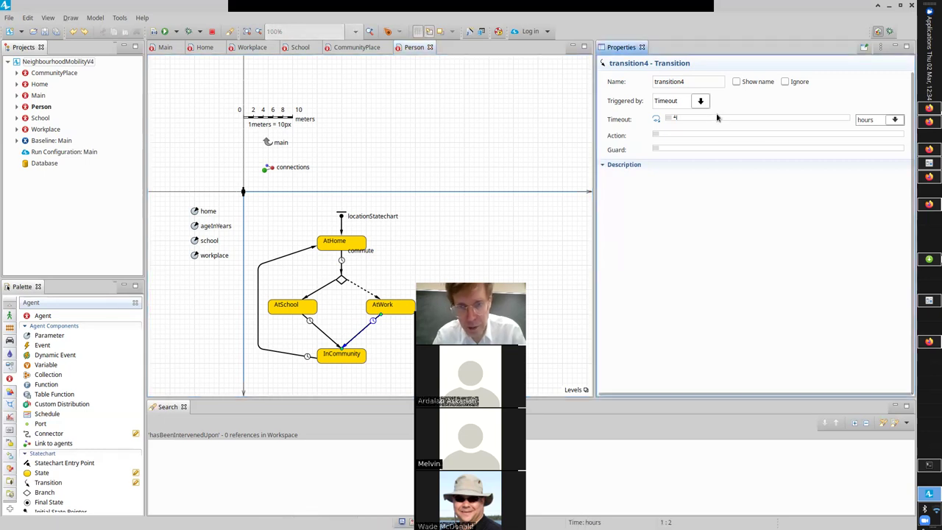
{"action": "key", "text": "BackSpace"}
{"action": "type", "text": "8"}
{"action": "double_click", "coordinate": [725, 124]}
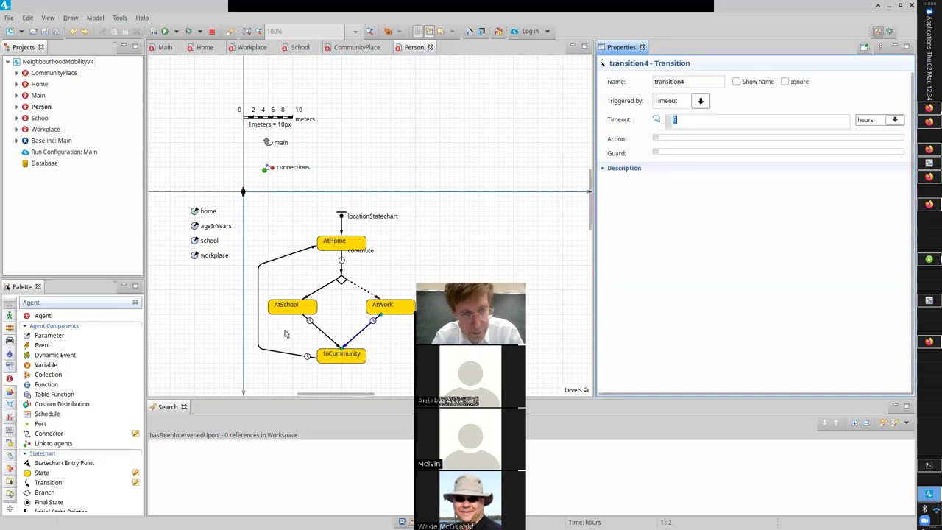
Step: Set the timeout of the transition from AtSchool to InCommunity to 8 hours
{"action": "left_click", "coordinate": [310, 331]}
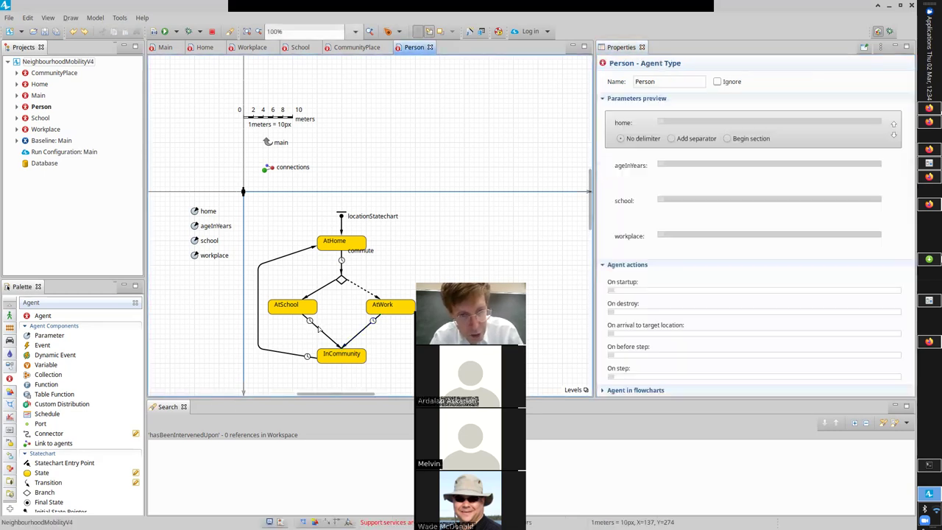
{"action": "left_click", "coordinate": [318, 329]}
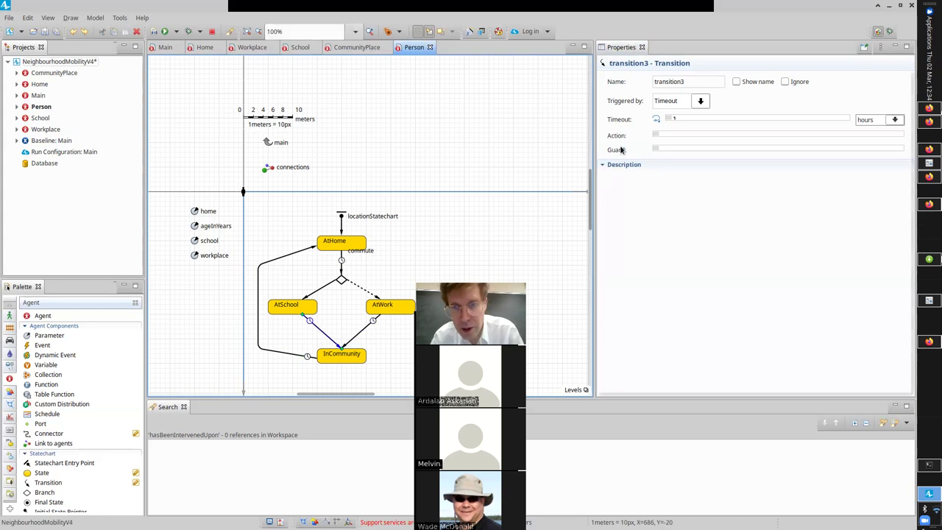
{"action": "left_click", "coordinate": [680, 118]}
{"action": "type", "text": "8"}
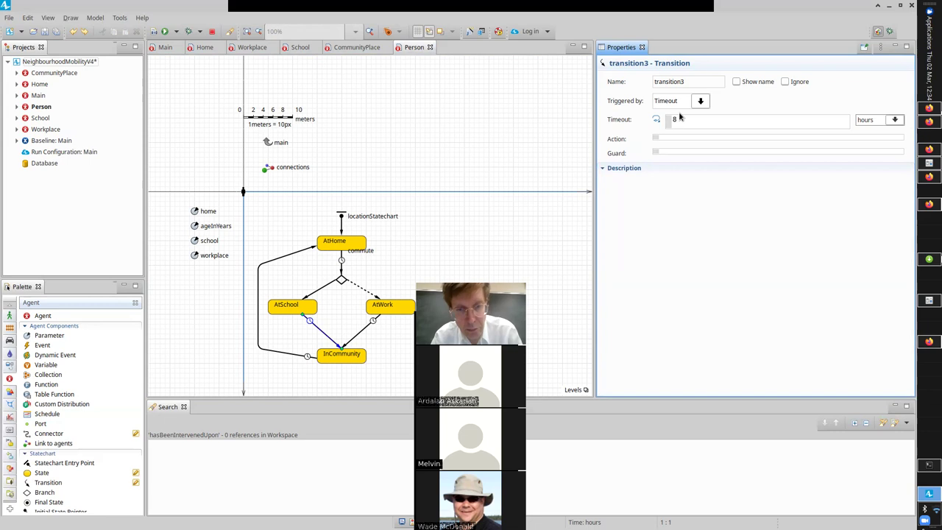
Step: Name the AtSchool to InCommunity transition outFromSchool, show its label below AtSchool, and save the model
{"action": "left_click", "coordinate": [689, 81]}
{"action": "left_click_drag", "start_coordinate": [689, 81], "coordinate": [647, 82]}
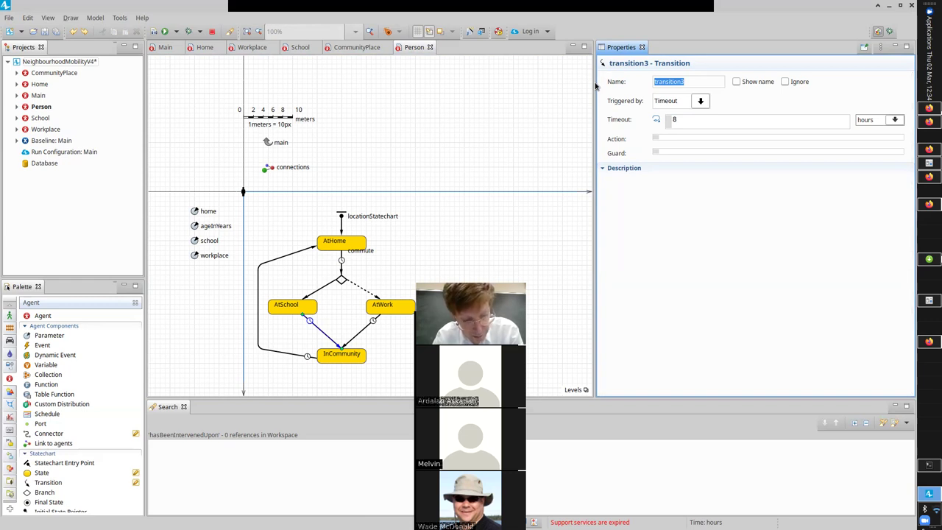
{"action": "type", "text": "outFromSchool"}
{"action": "left_click", "coordinate": [737, 82]}
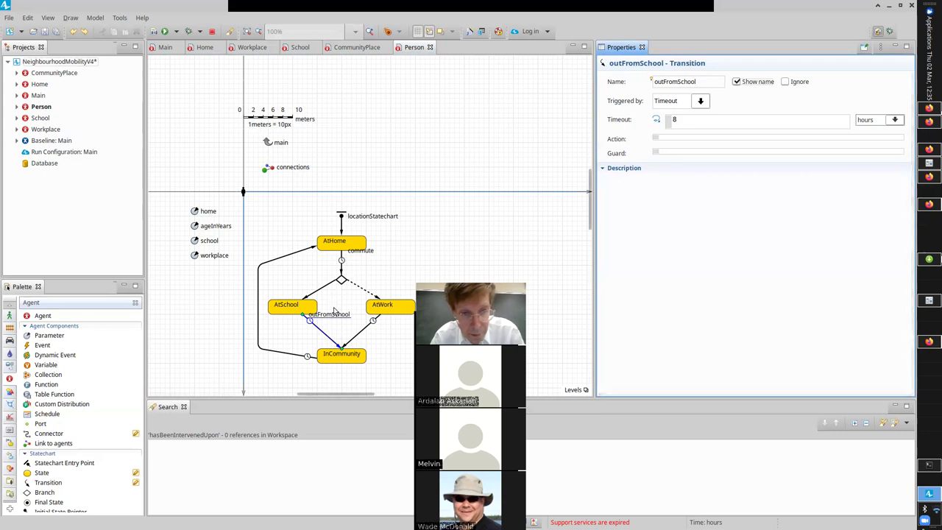
{"action": "left_click_drag", "start_coordinate": [335, 311], "coordinate": [293, 327]}
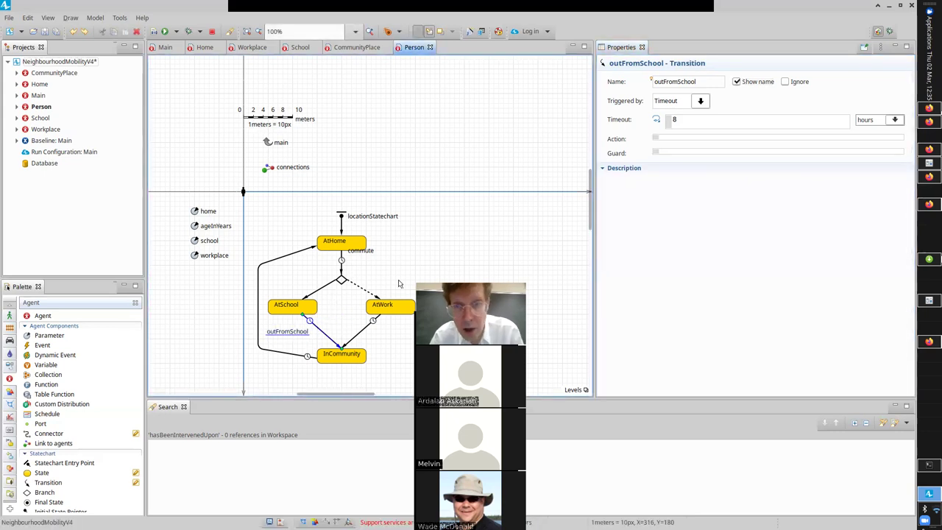
{"action": "key", "text": "ctrl+s"}
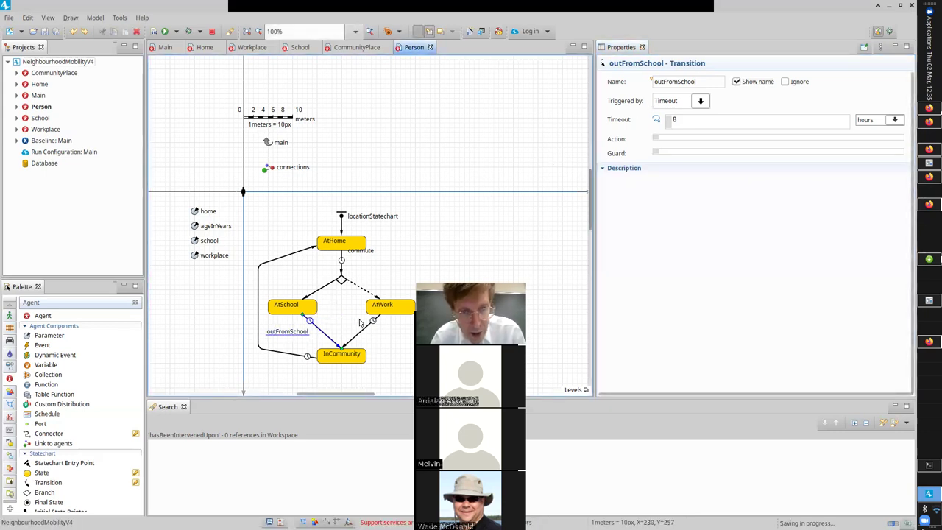
Step: Name the AtWork to InCommunity transition outFromWork and show its label just below AtWork beside the transition
{"action": "left_click", "coordinate": [367, 328]}
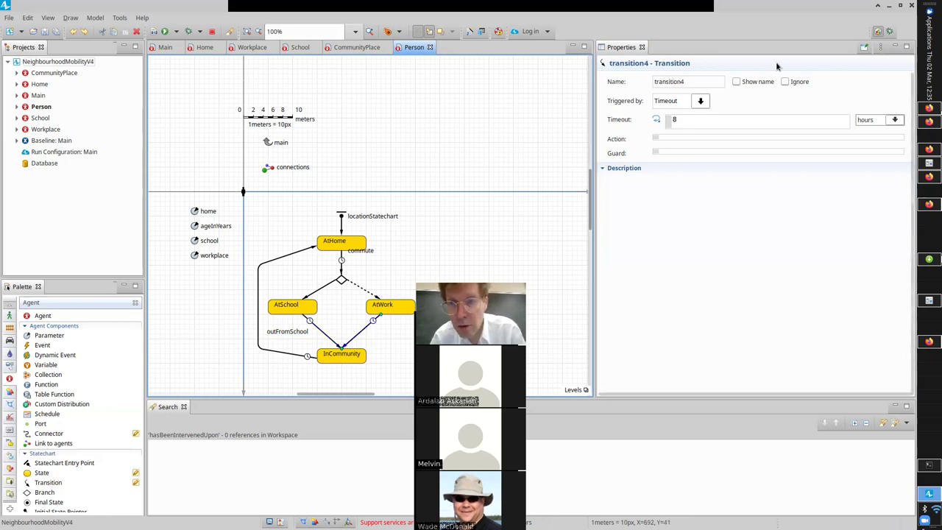
{"action": "double_click", "coordinate": [691, 83]}
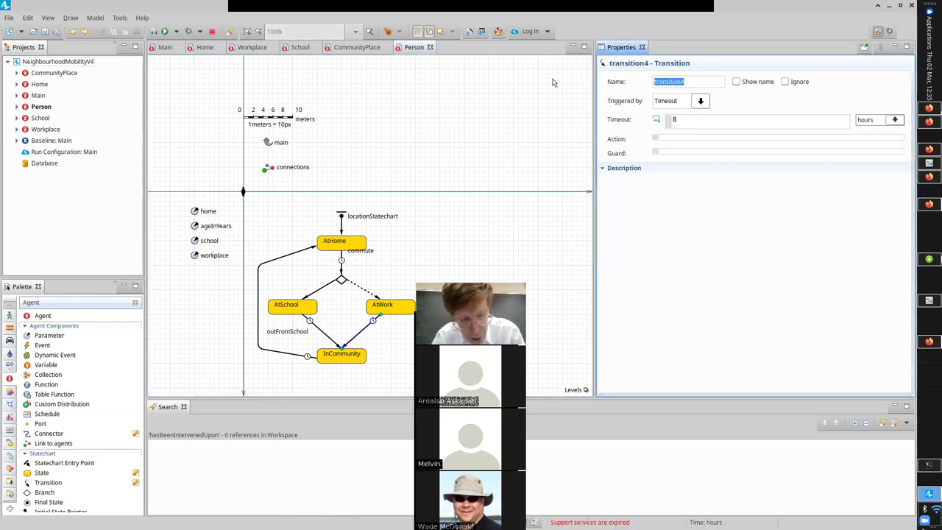
{"action": "type", "text": "outFromWork"}
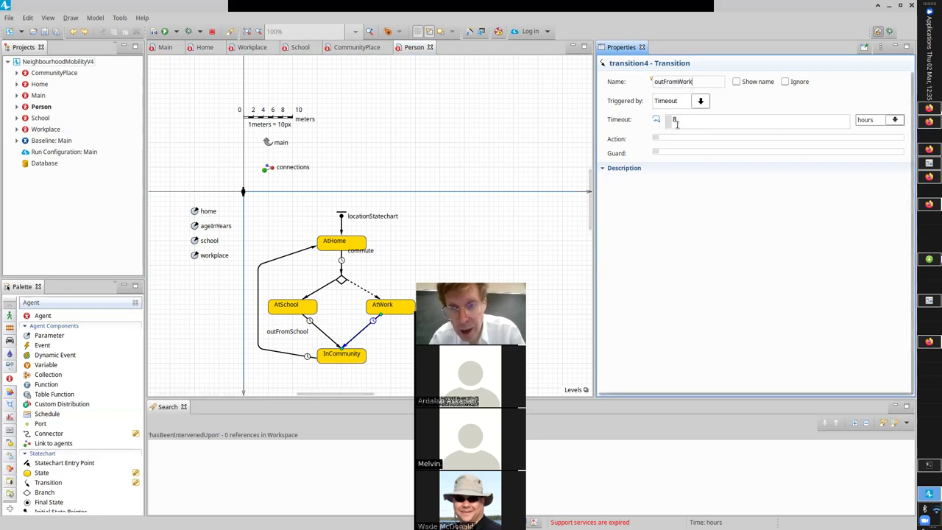
{"action": "left_click", "coordinate": [736, 82]}
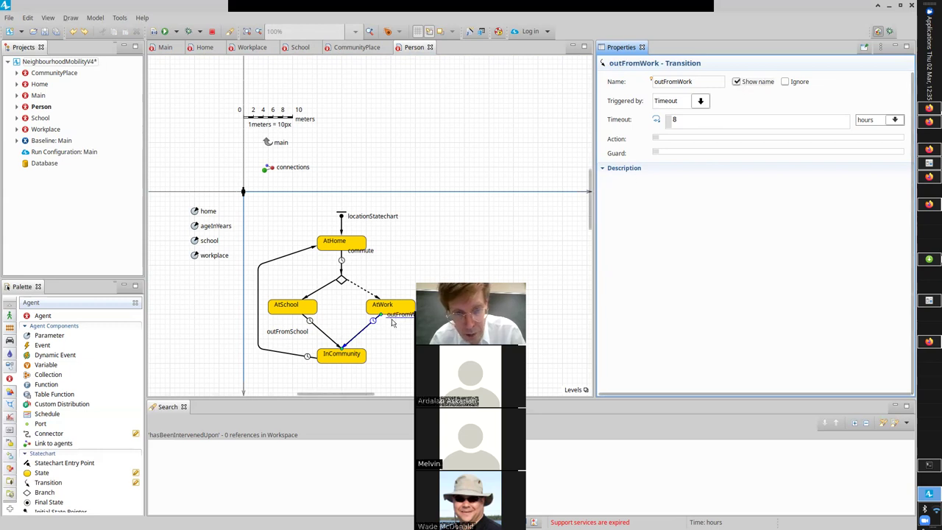
{"action": "left_click_drag", "start_coordinate": [392, 322], "coordinate": [383, 335]}
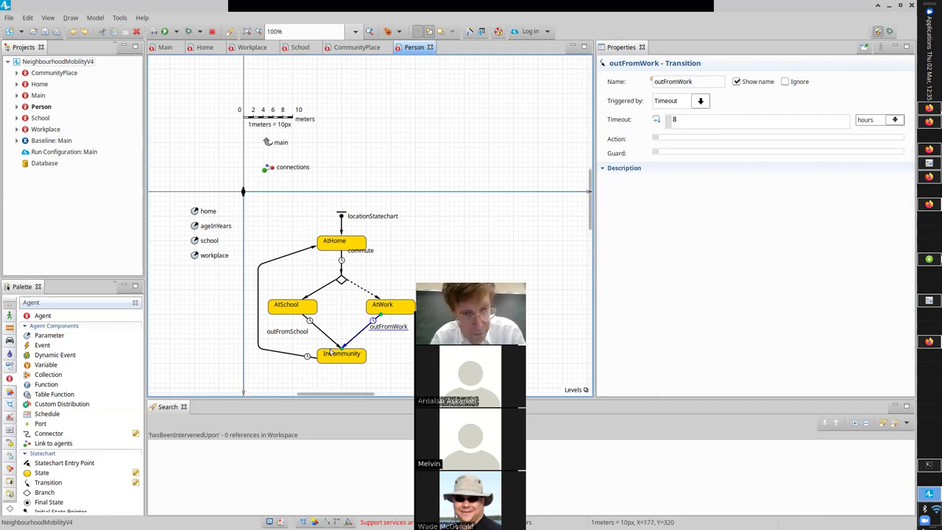
Step: Set the timeout of the return transition from InCommunity to AtHome to 4 hours
{"action": "left_click", "coordinate": [258, 302]}
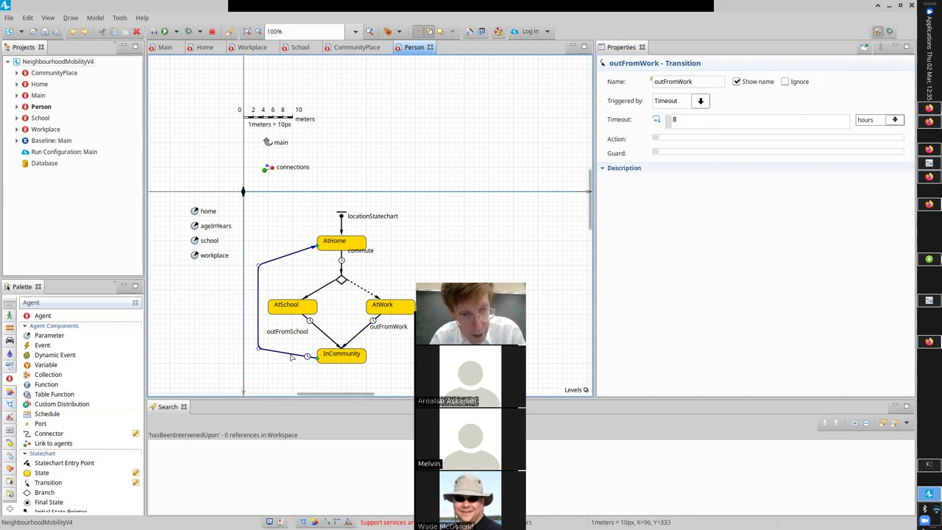
{"action": "left_click", "coordinate": [719, 118]}
{"action": "key", "text": "BackSpace"}
{"action": "type", "text": "4"}
Step: Name the return transition goHome with its name shown, and place the goHome and commute labels beside their transitions
{"action": "double_click", "coordinate": [681, 81]}
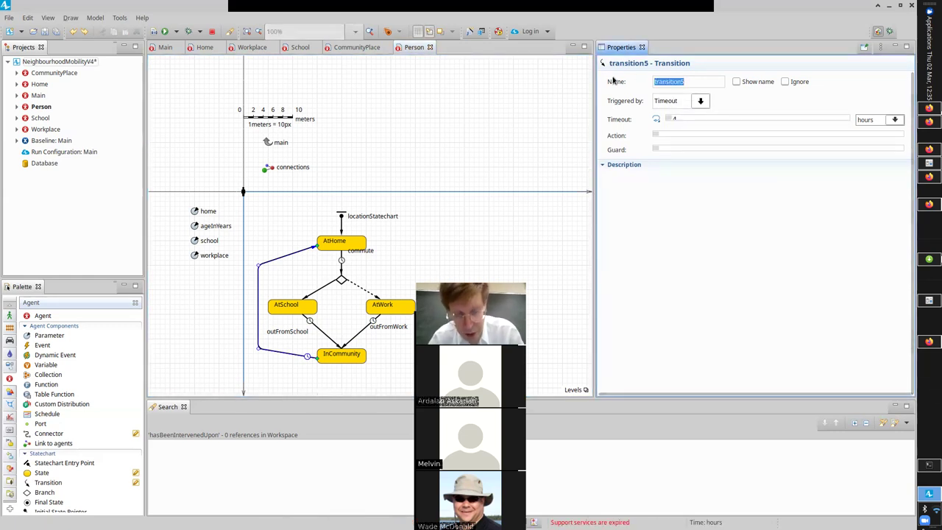
{"action": "type", "text": "goHome"}
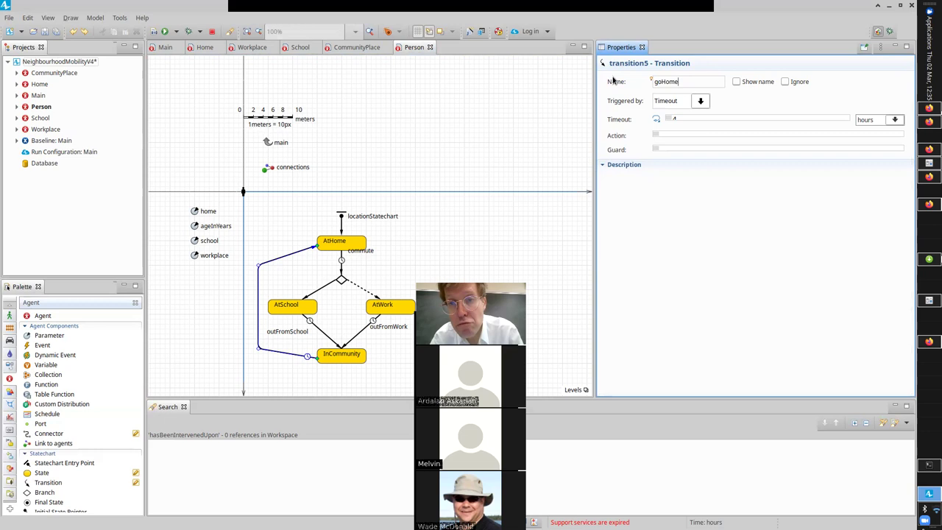
{"action": "left_click", "coordinate": [736, 82]}
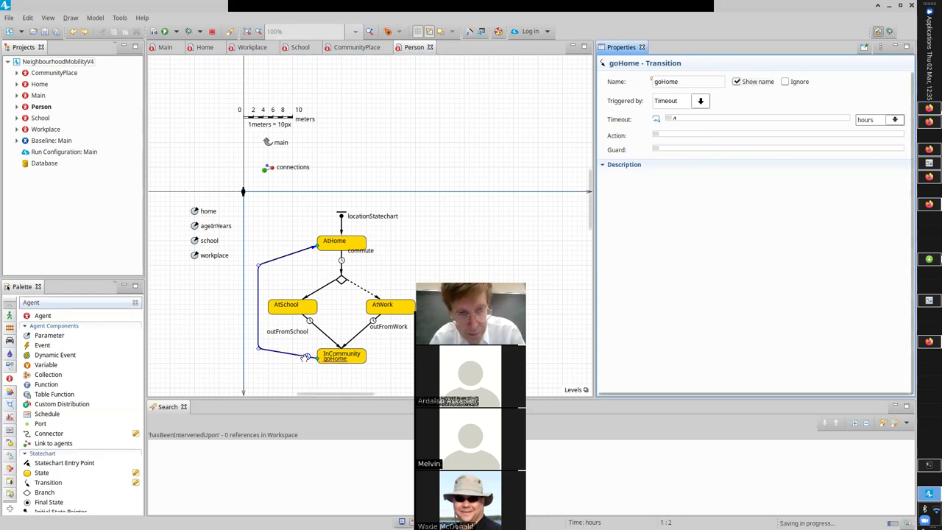
{"action": "left_click_drag", "start_coordinate": [340, 365], "coordinate": [289, 366]}
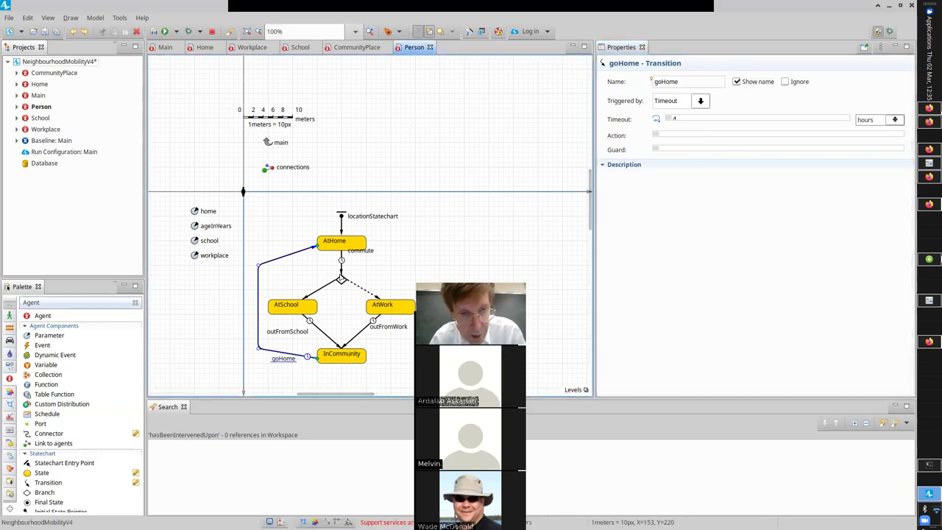
{"action": "left_click", "coordinate": [341, 260]}
{"action": "left_click_drag", "start_coordinate": [374, 251], "coordinate": [374, 265]}
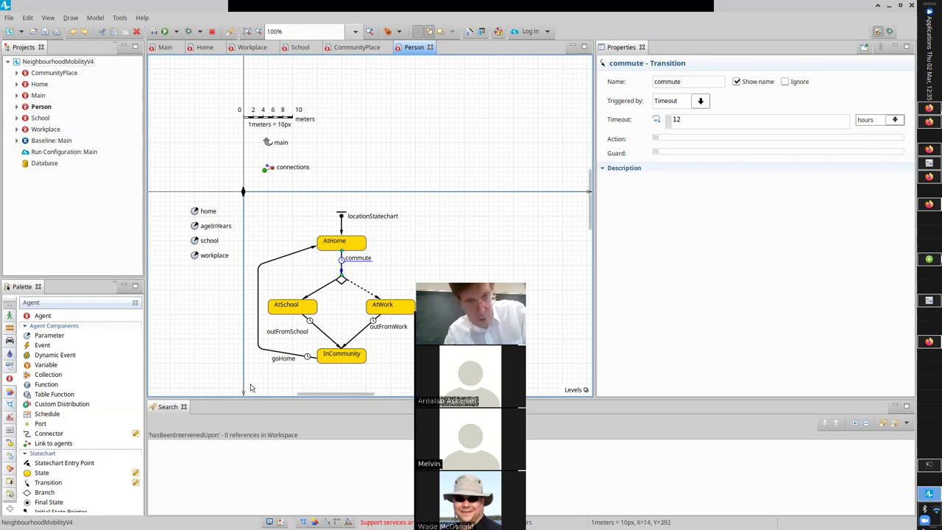
Step: Open the goHome transition's action code for editing
{"action": "left_click", "coordinate": [287, 353]}
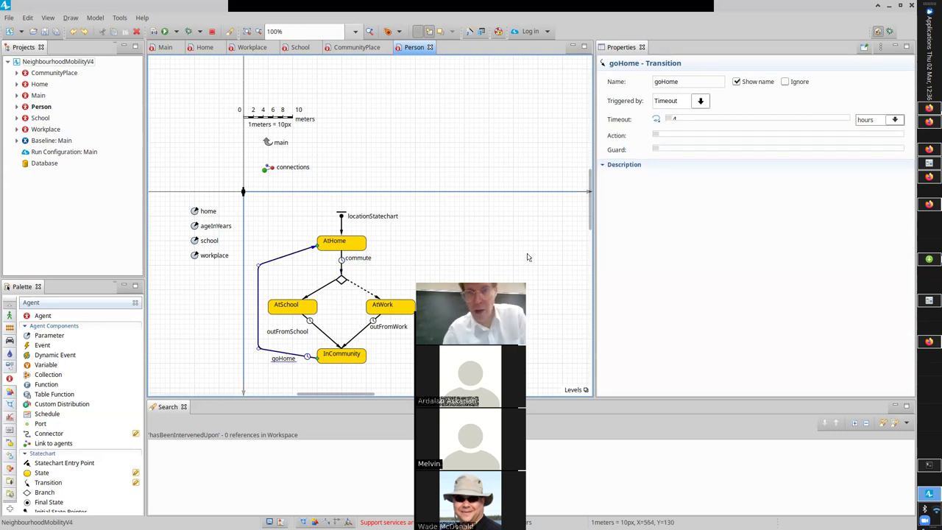
{"action": "left_click", "coordinate": [693, 119]}
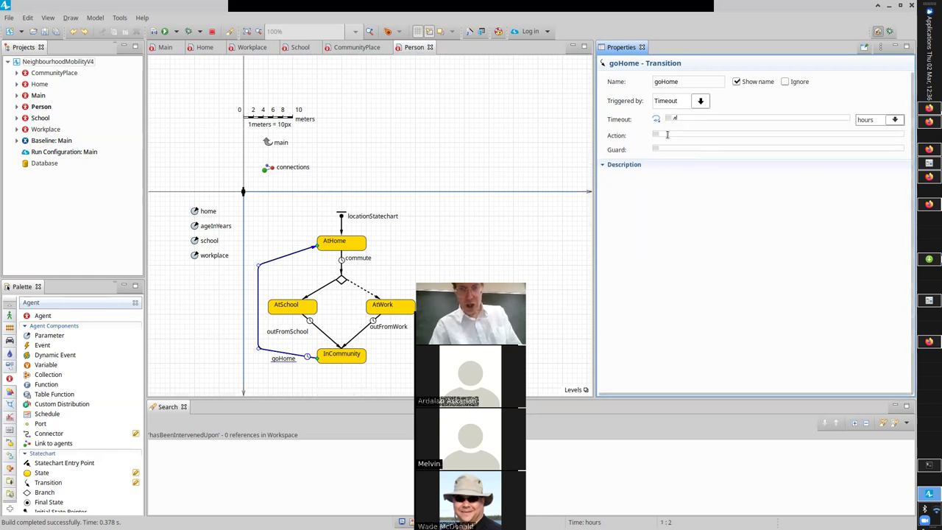
{"action": "left_click", "coordinate": [667, 135]}
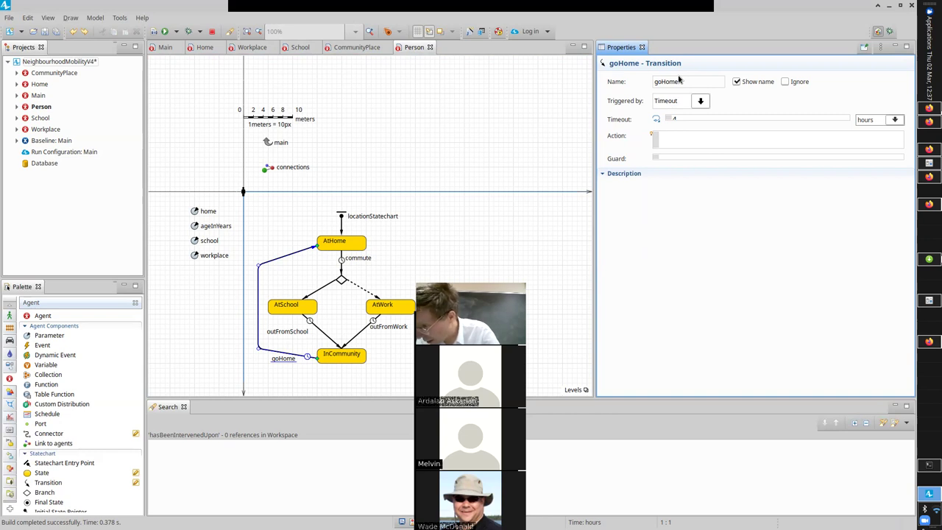
{"action": "type", "text": "this.m"}
{"action": "type", "text": "e"}
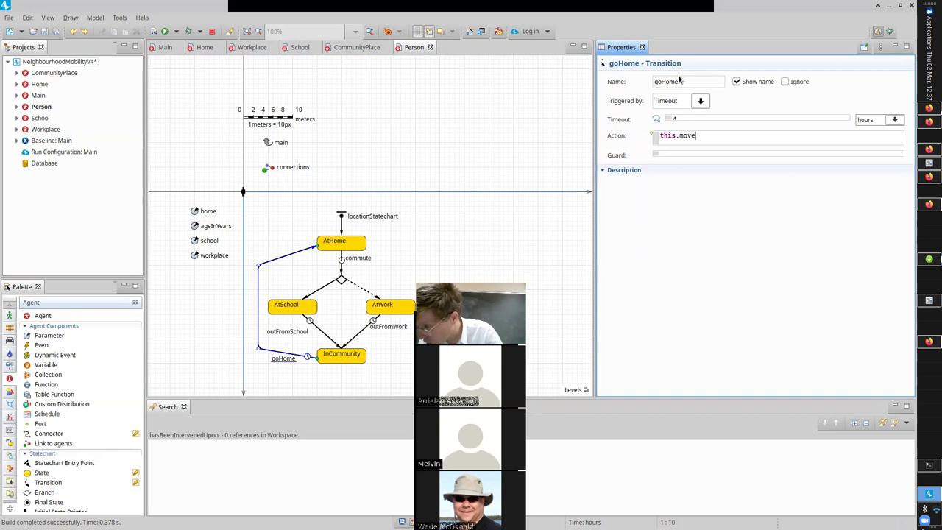
{"action": "key", "text": "BackSpace"}
{"action": "key", "text": "BackSpace"}
{"action": "key", "text": "BackSpace"}
{"action": "key", "text": "BackSpace"}
{"action": "key", "text": "BackSpace"}
{"action": "key", "text": "BackSpace"}
{"action": "key", "text": "BackSpace"}
{"action": "key", "text": "BackSpace"}
{"action": "key", "text": "BackSpace"}
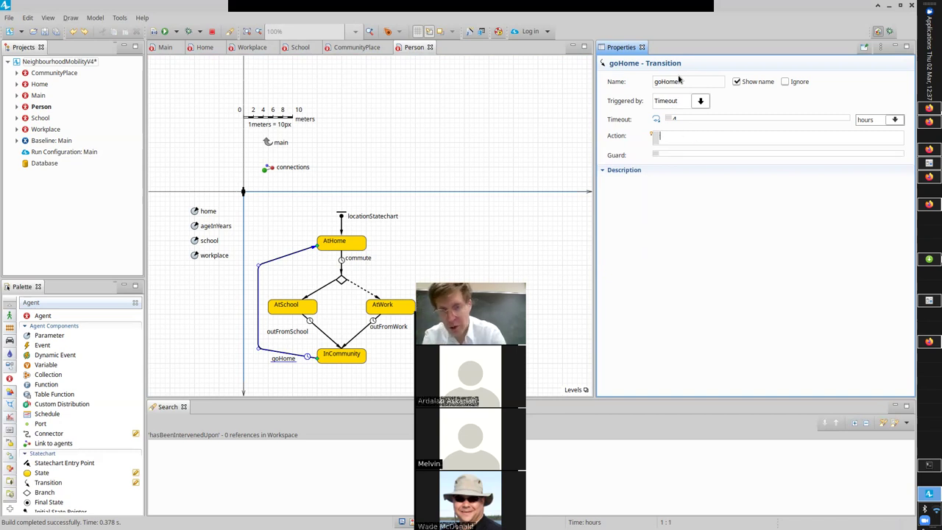
Step: Set the goHome transition's action to moveTo(home); using the moveTo variant that takes an agent
{"action": "type", "text": "moveT"}
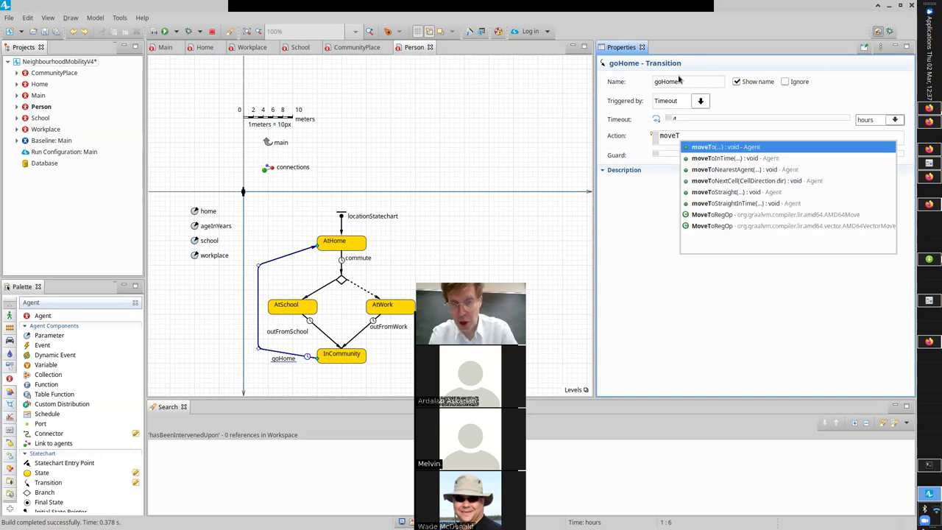
{"action": "type", "text": "o"}
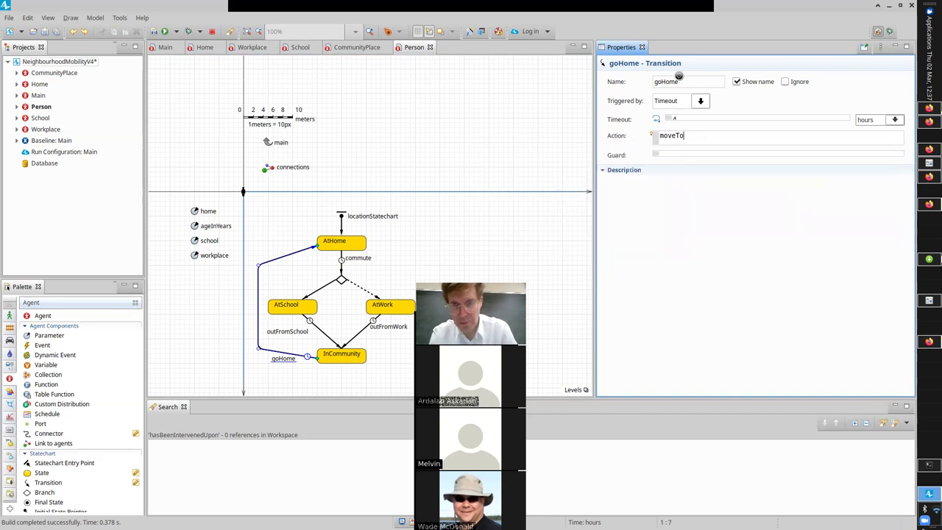
{"action": "key", "text": "ctrl+space"}
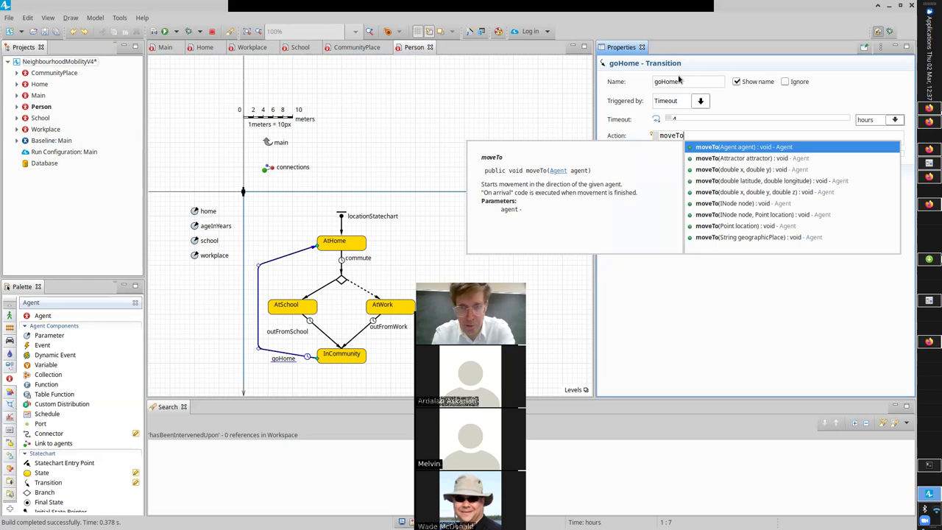
{"action": "key", "text": "Return"}
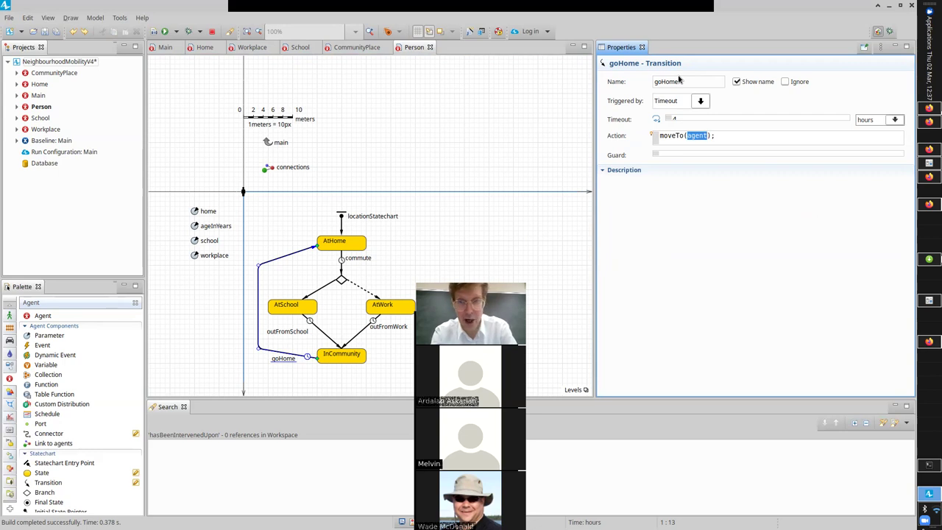
{"action": "type", "text": "home"}
{"action": "type", "text": "a"}
{"action": "left_click", "coordinate": [679, 81]}
{"action": "key", "text": "BackSpace"}
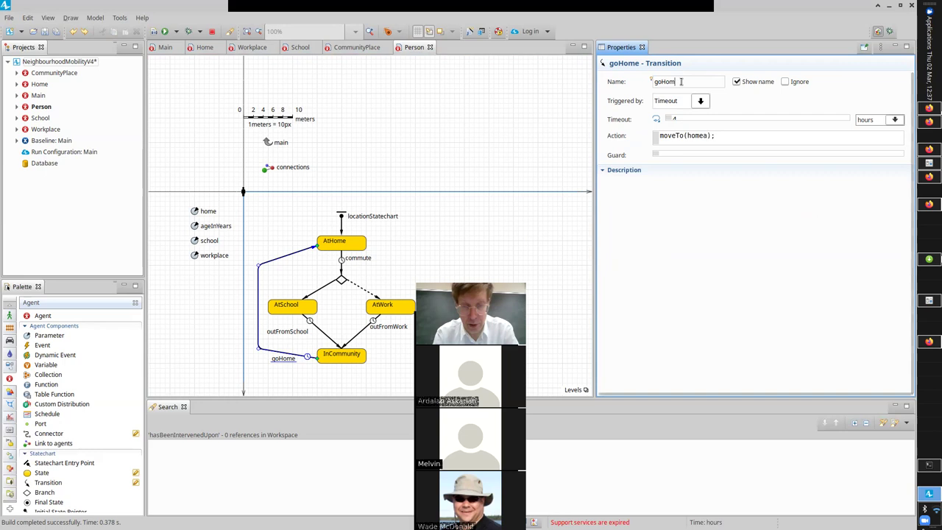
{"action": "left_click", "coordinate": [711, 138]}
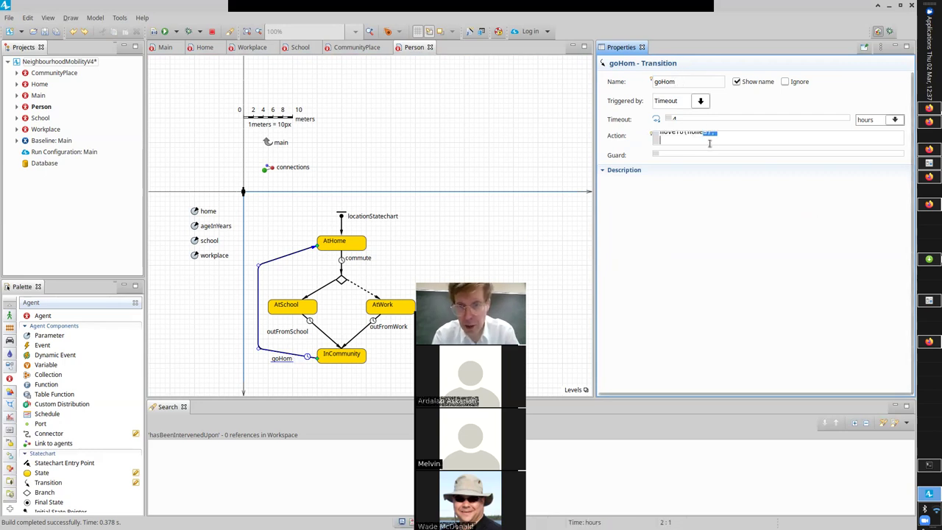
{"action": "key", "text": "BackSpace"}
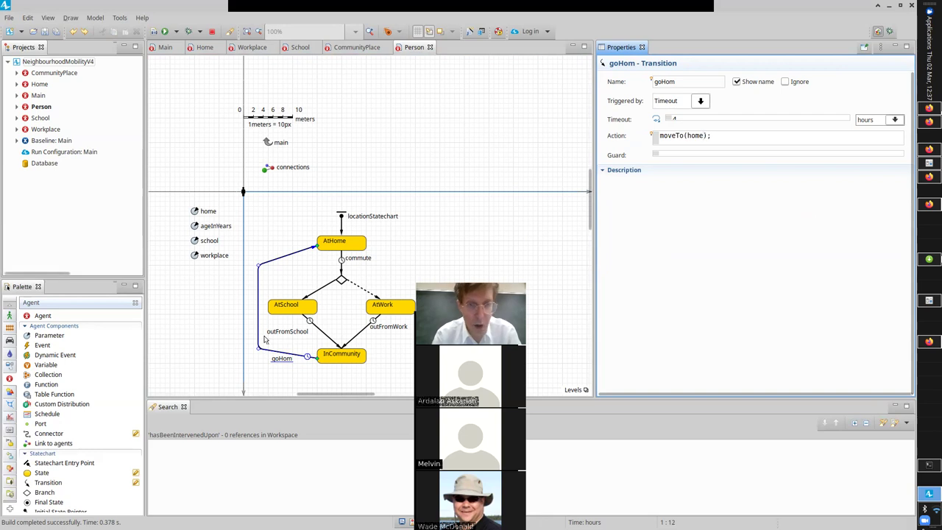
Step: Restore the return transition's name to goHome and save the model
{"action": "left_click", "coordinate": [686, 81]}
{"action": "type", "text": "e"}
{"action": "key", "text": "BackSpace"}
{"action": "key", "text": "ctrl+s"}
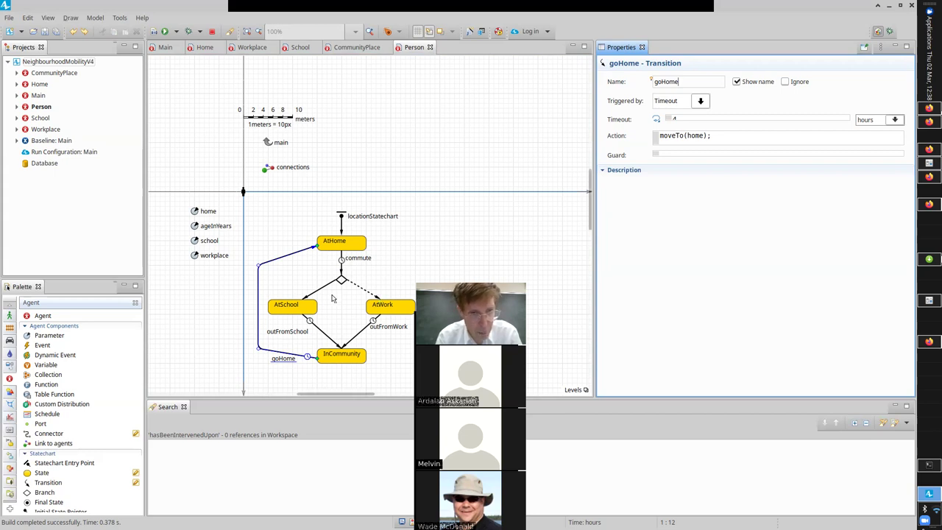
Step: Set the action of the default branch transition to AtWork to moveTo(workplace) and save the model
{"action": "left_click", "coordinate": [368, 294]}
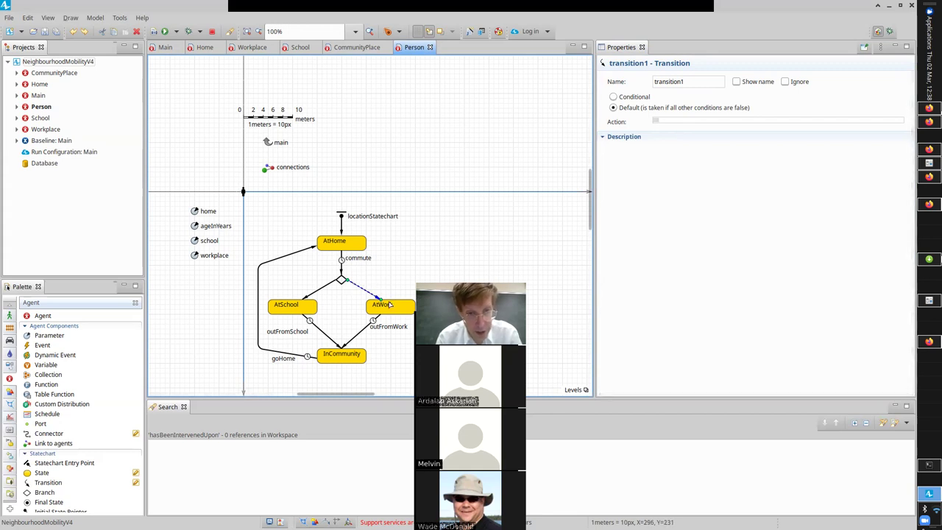
{"action": "left_click", "coordinate": [702, 120]}
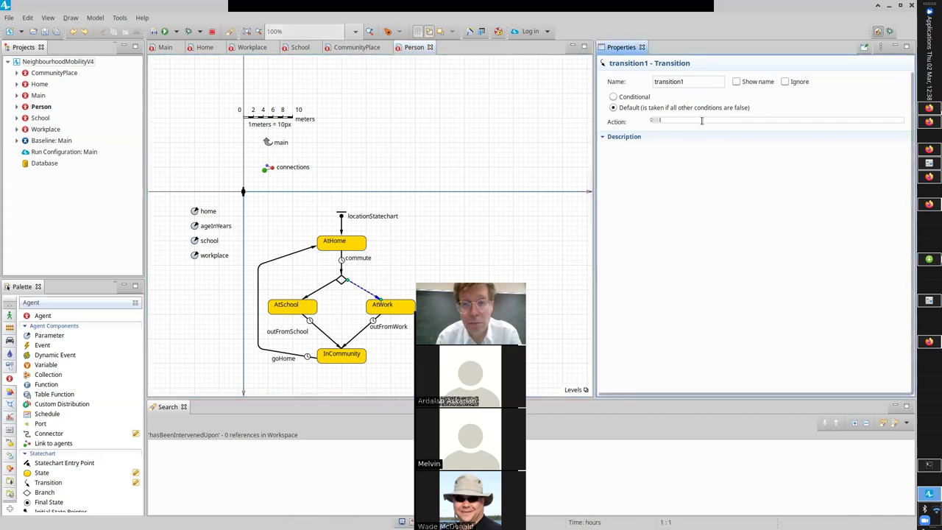
{"action": "type", "text": "moveTo9"}
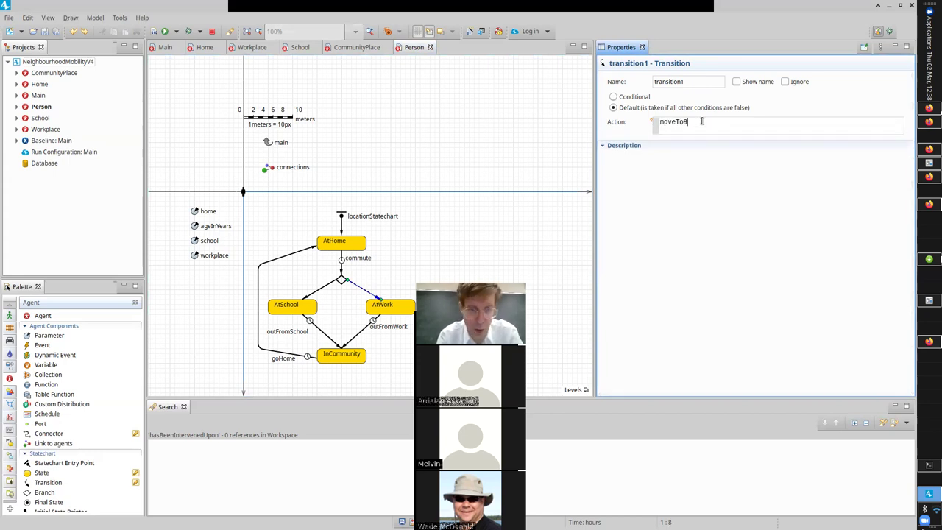
{"action": "key", "text": "BackSpace"}
{"action": "type", "text": "(workplace"}
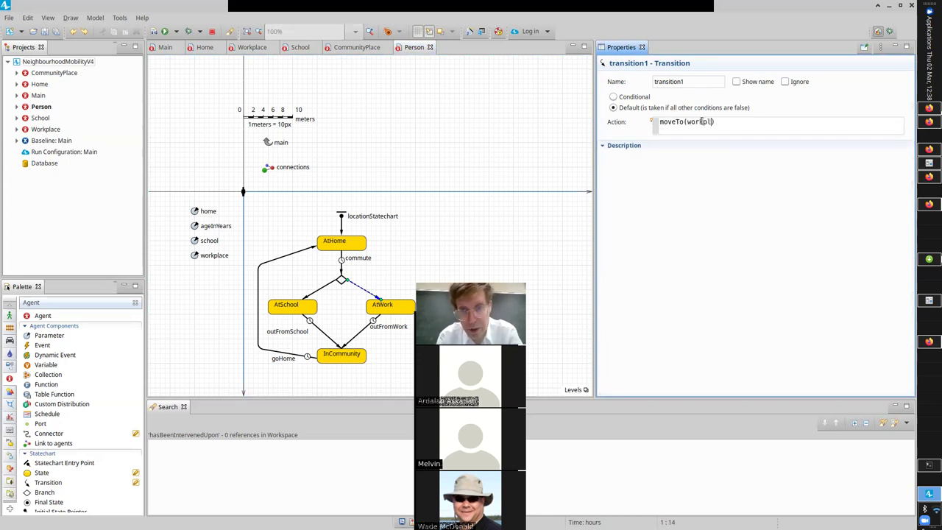
{"action": "key", "text": "ctrl+s"}
{"action": "key", "text": "ctrl+a"}
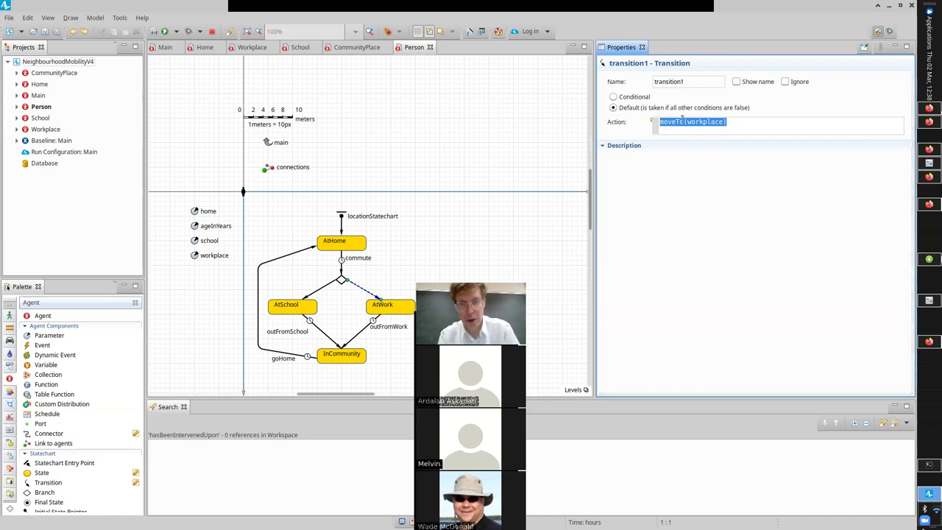
Step: Set the action of the conditional branch transition to AtSchool to moveTo(school) and save the model
{"action": "scroll", "coordinate": [346, 298], "scroll_direction": "up", "scroll_amount": 1}
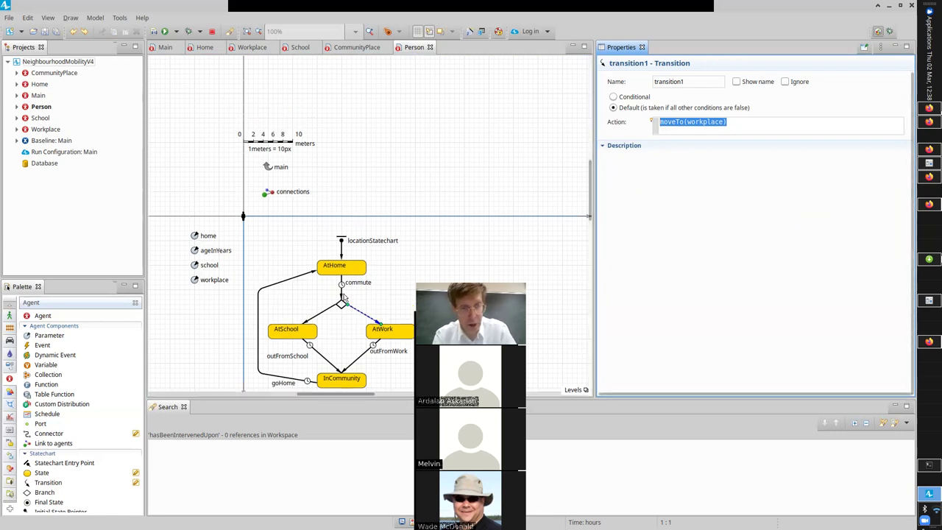
{"action": "left_click", "coordinate": [328, 311]}
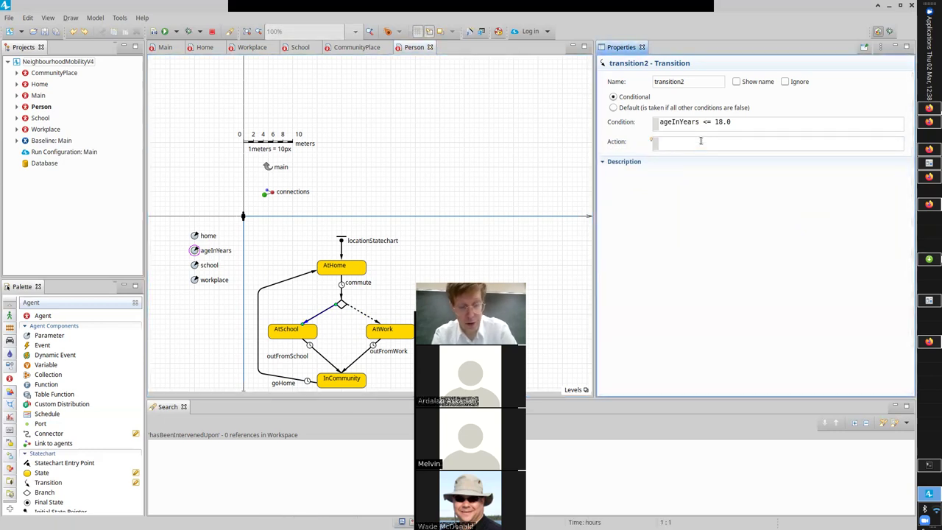
{"action": "type", "text": "moveTo"}
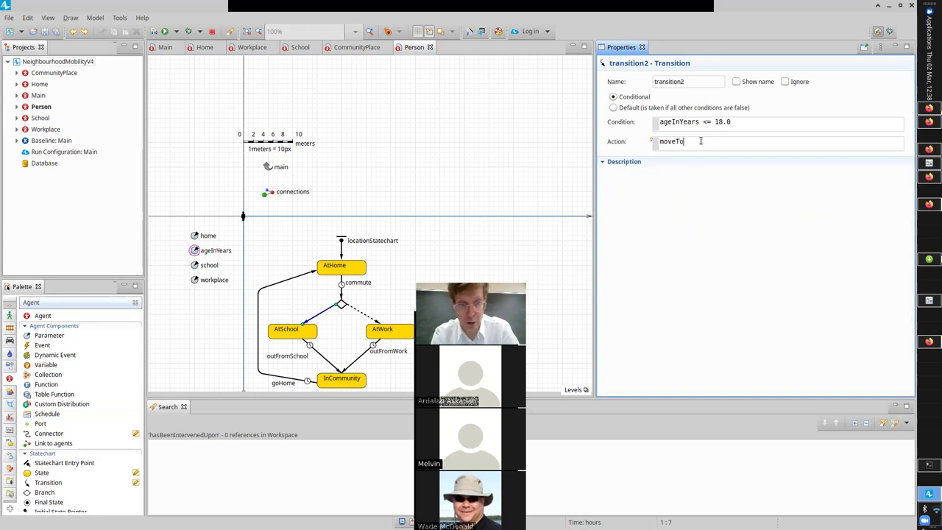
{"action": "type", "text": "(school"}
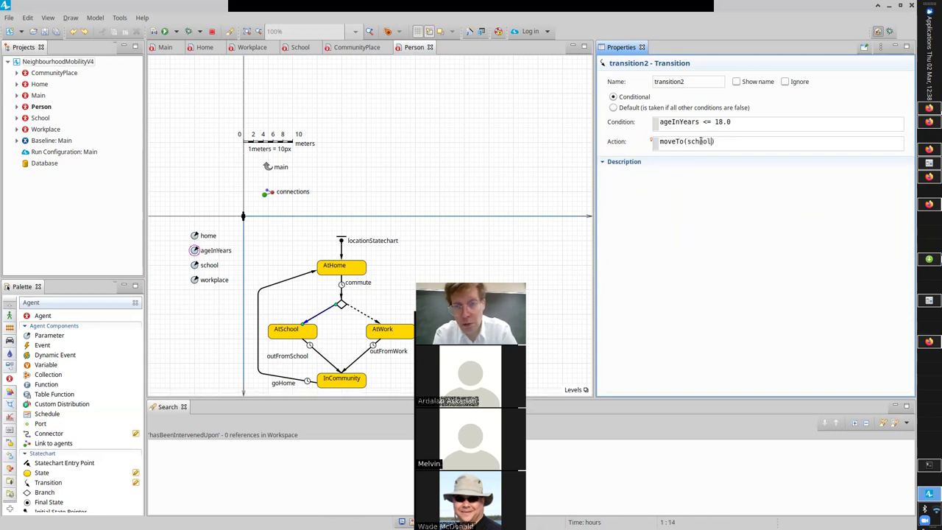
{"action": "key", "text": "ctrl+s"}
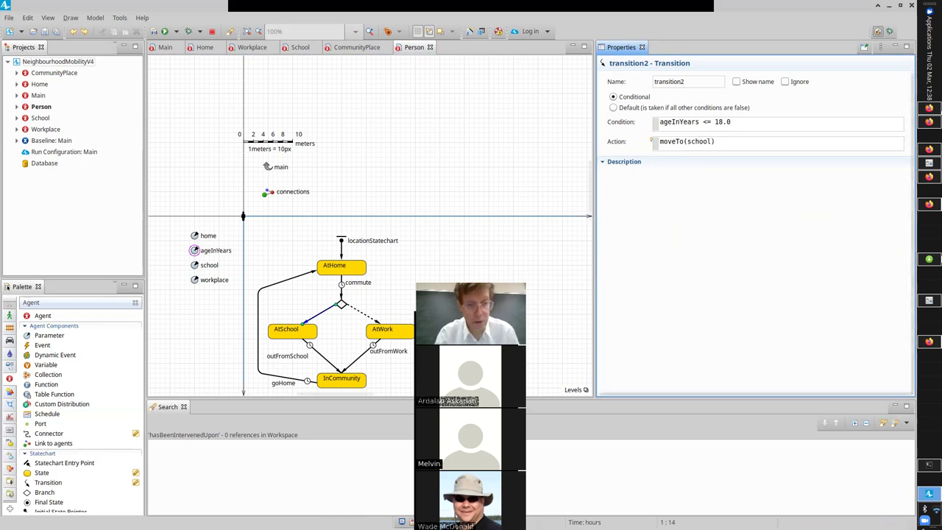
Step: Add the missing semicolon to the AtWork branch transition's action, making it moveTo(workplace);
{"action": "left_click", "coordinate": [365, 356]}
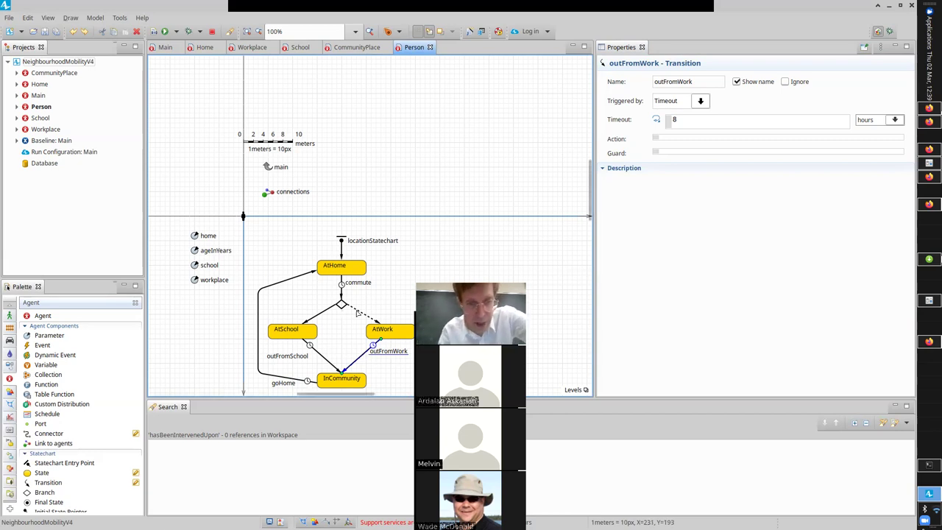
{"action": "left_click", "coordinate": [357, 312]}
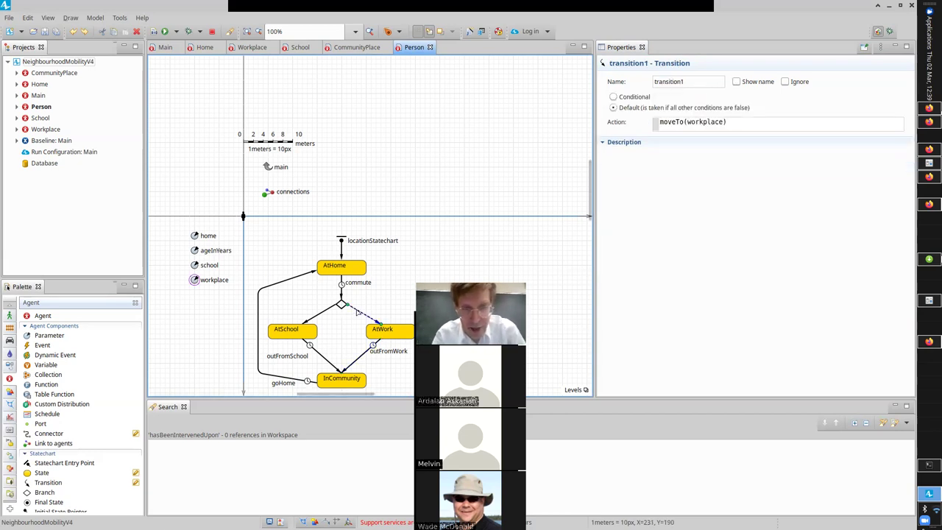
{"action": "left_click", "coordinate": [737, 122]}
{"action": "key", "text": "BackSpace"}
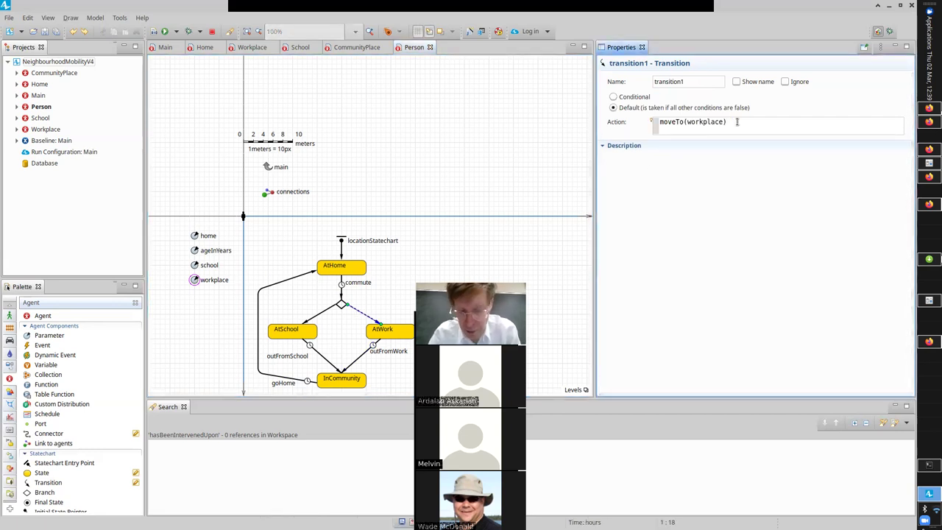
{"action": "double_click", "coordinate": [737, 122]}
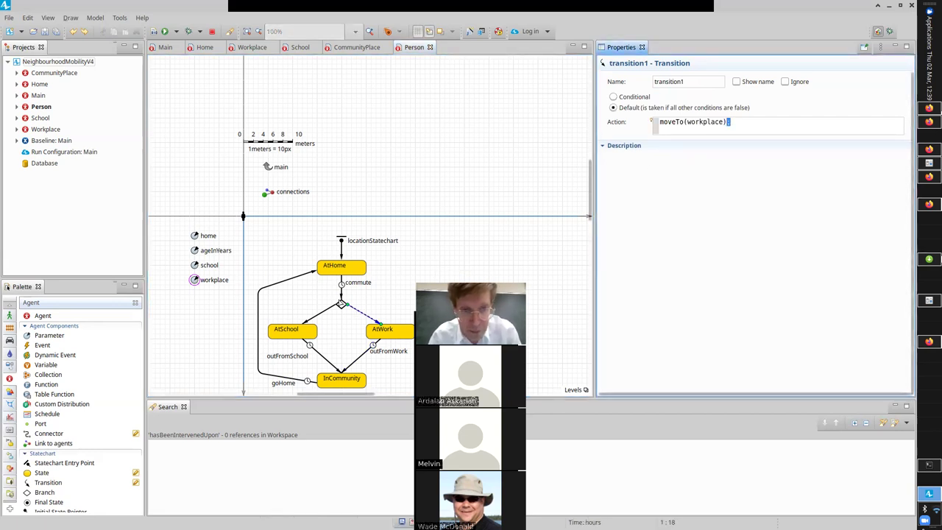
Step: Add the missing semicolon to the AtSchool branch transition's action, making it moveTo(school); and save the model
{"action": "left_click", "coordinate": [330, 312]}
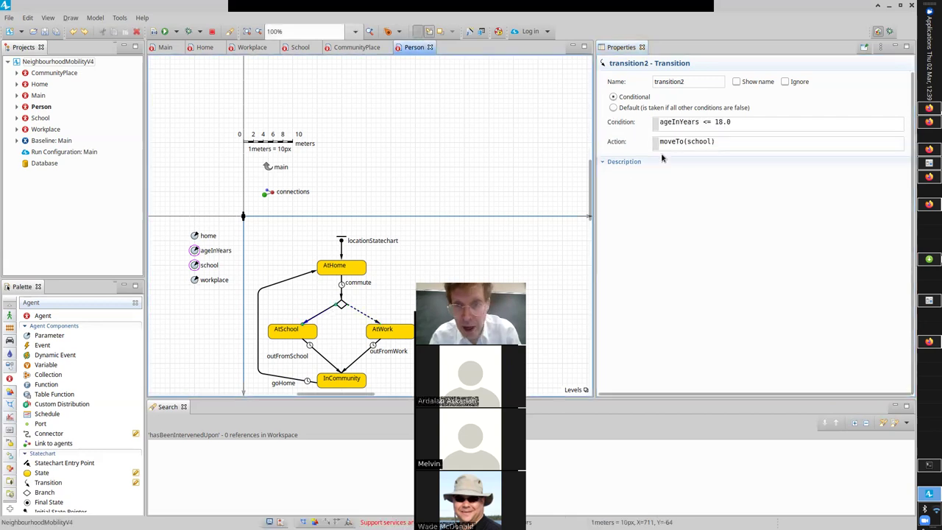
{"action": "left_click", "coordinate": [719, 142]}
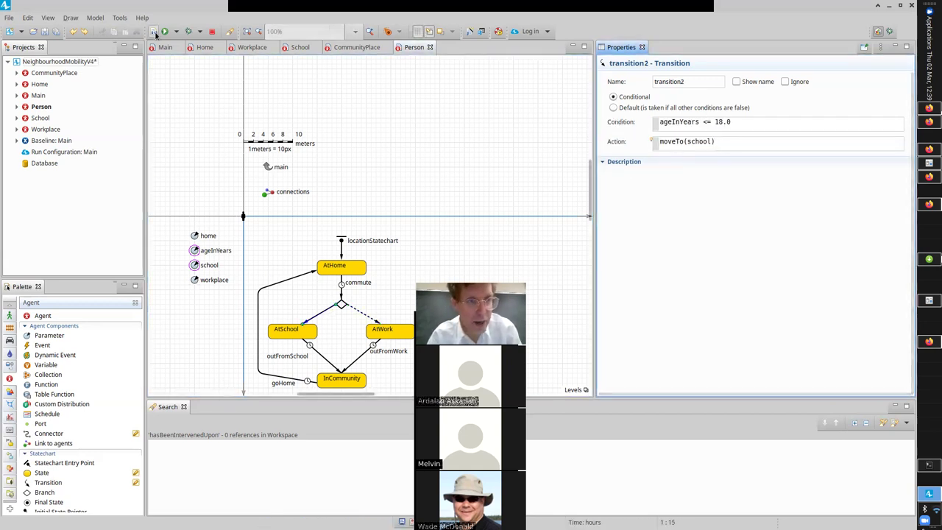
{"action": "left_click", "coordinate": [721, 143]}
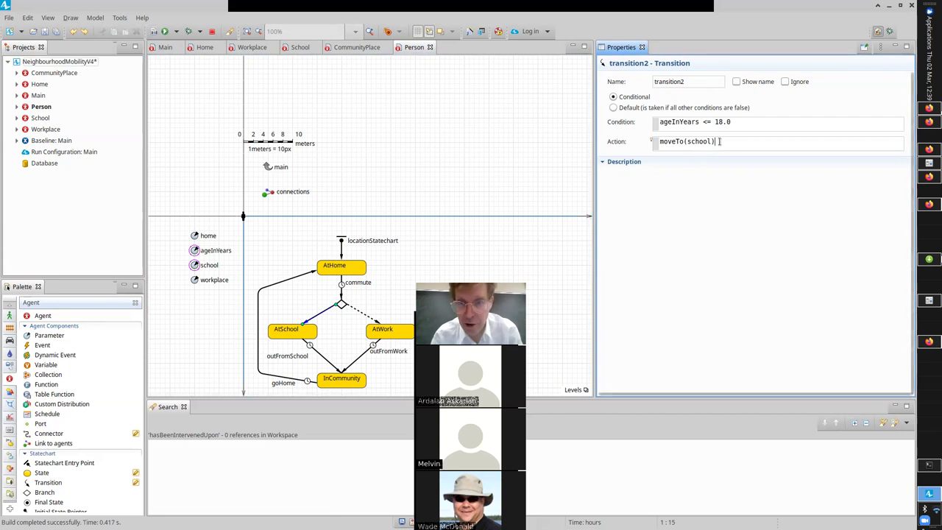
{"action": "type", "text": ";"}
{"action": "key", "text": "ctrl+s"}
Step: Review the settings of the goHome, AtSchool branch, commute and outFromWork transitions, and check Main for the community places population
{"action": "left_click", "coordinate": [370, 352]}
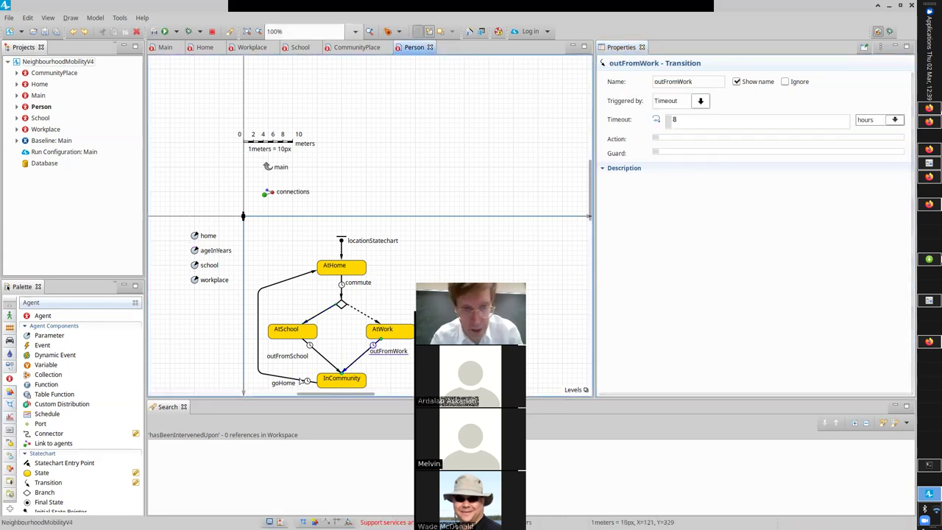
{"action": "left_click", "coordinate": [290, 382]}
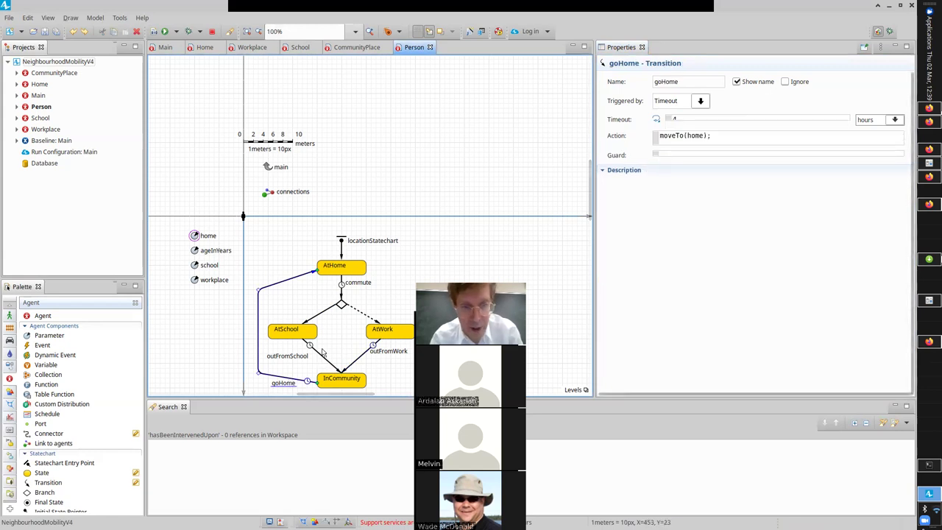
{"action": "left_click", "coordinate": [321, 313]}
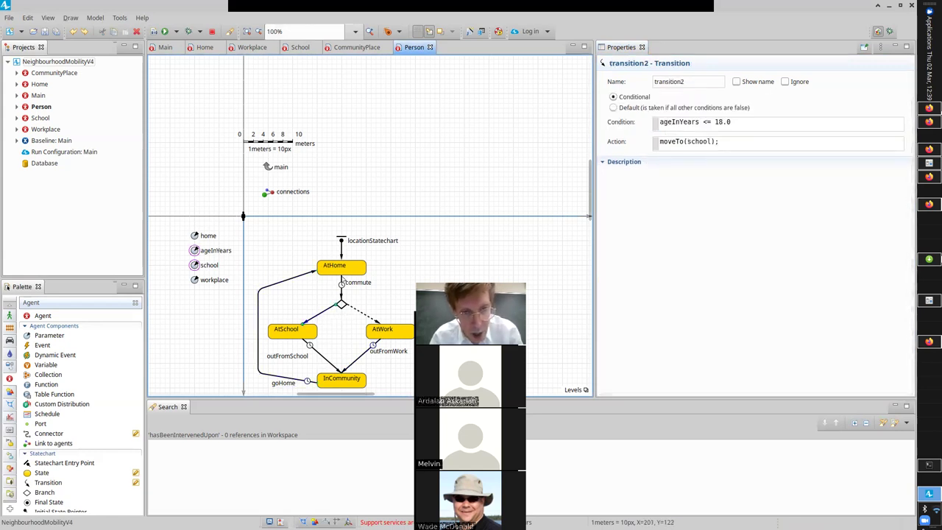
{"action": "left_click", "coordinate": [341, 287]}
{"action": "left_click", "coordinate": [309, 275]}
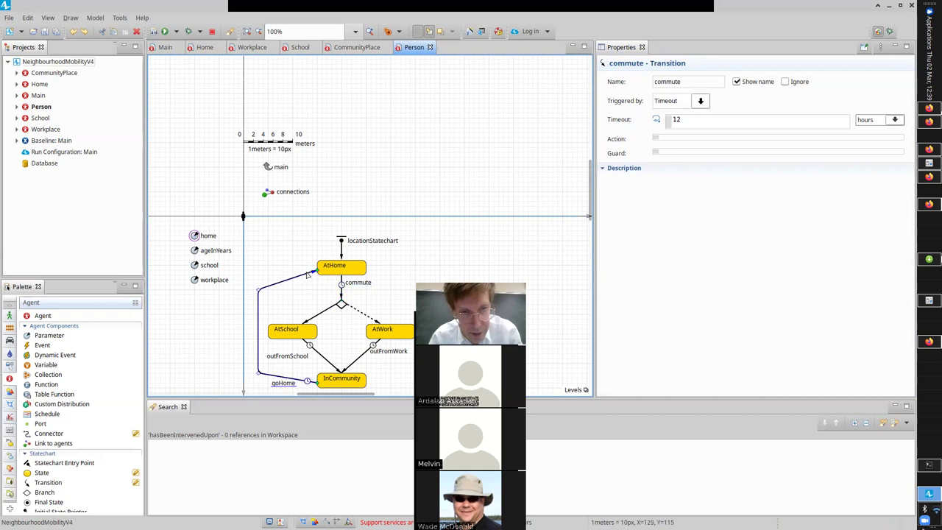
{"action": "left_click", "coordinate": [373, 351]}
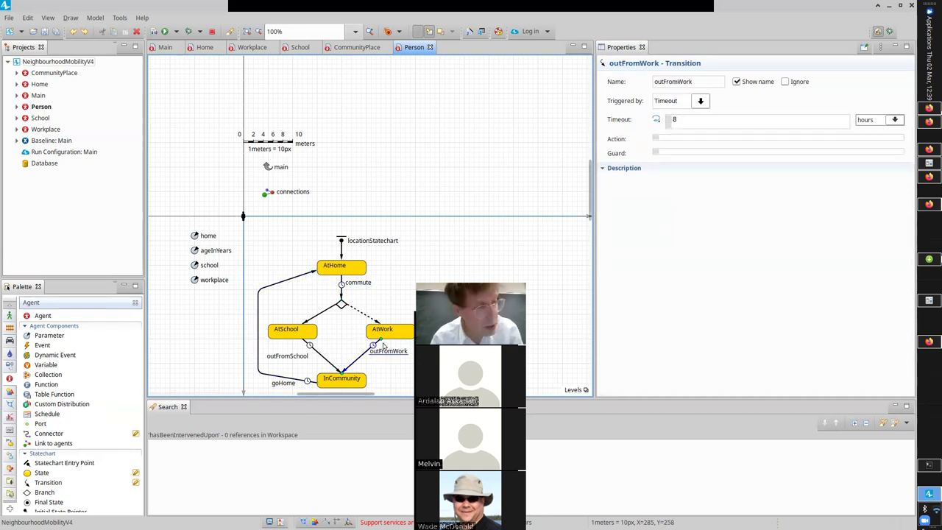
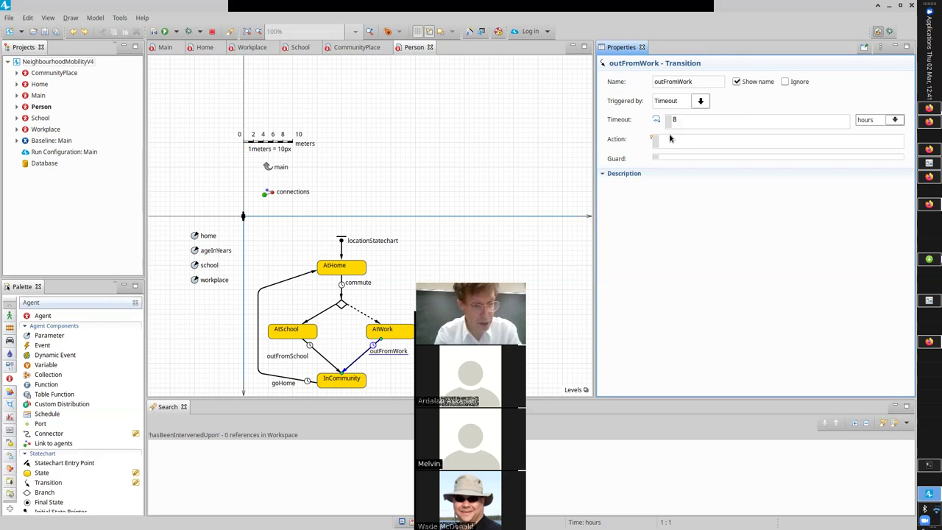
{"action": "left_click", "coordinate": [159, 49]}
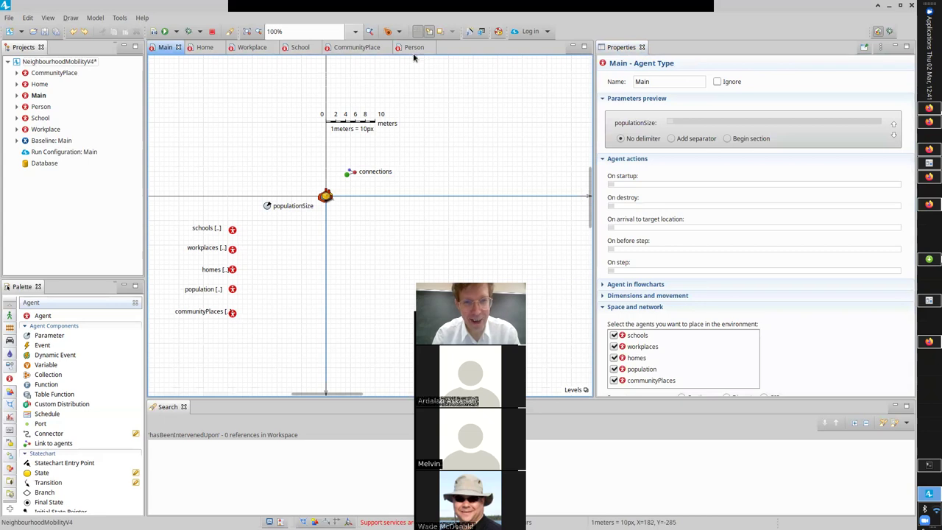
{"action": "key", "text": "ctrl+F6"}
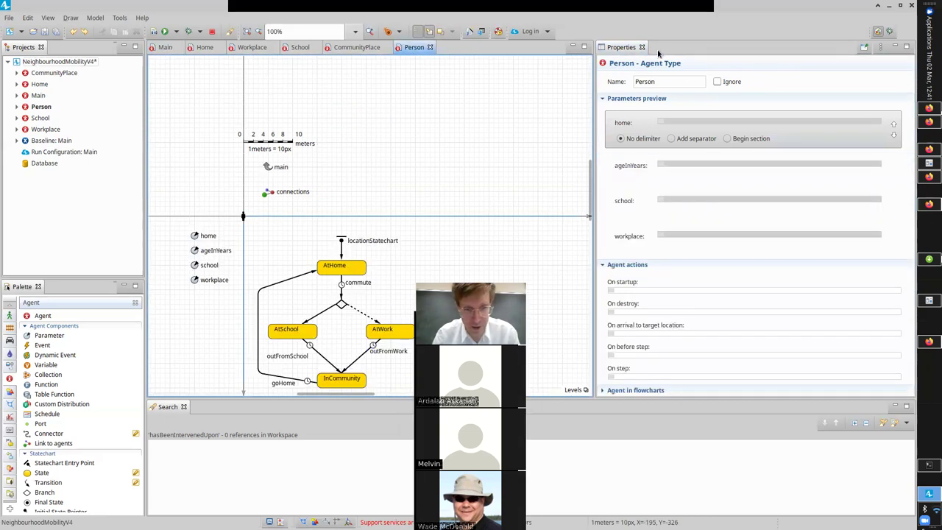
Step: Enter main.communityPlaces.random() as the outFromWork transition's action
{"action": "left_click", "coordinate": [361, 359]}
{"action": "left_click", "coordinate": [698, 140]}
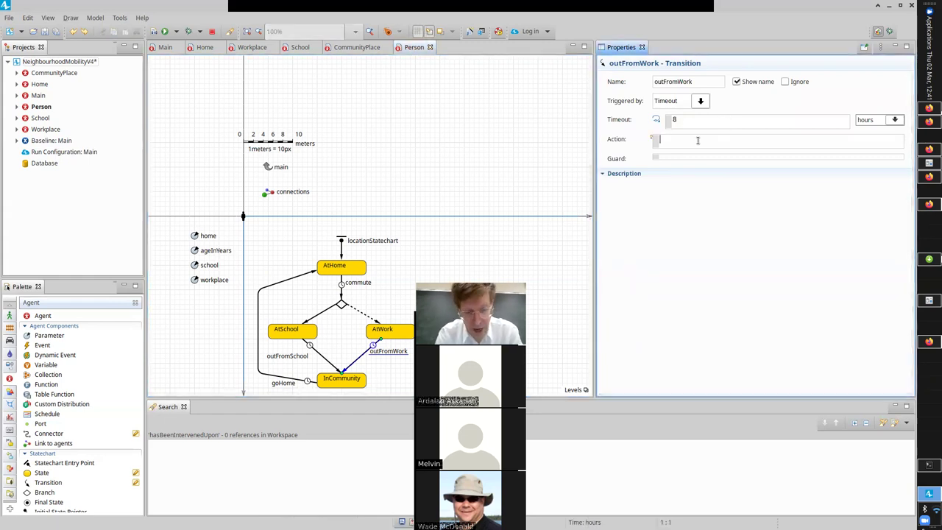
{"action": "type", "text": "main.community"}
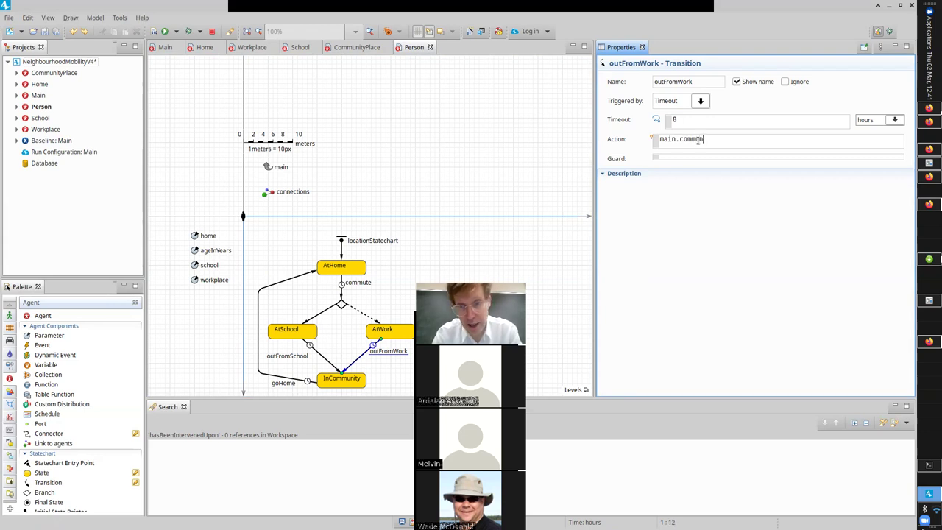
{"action": "key", "text": "ctrl+space"}
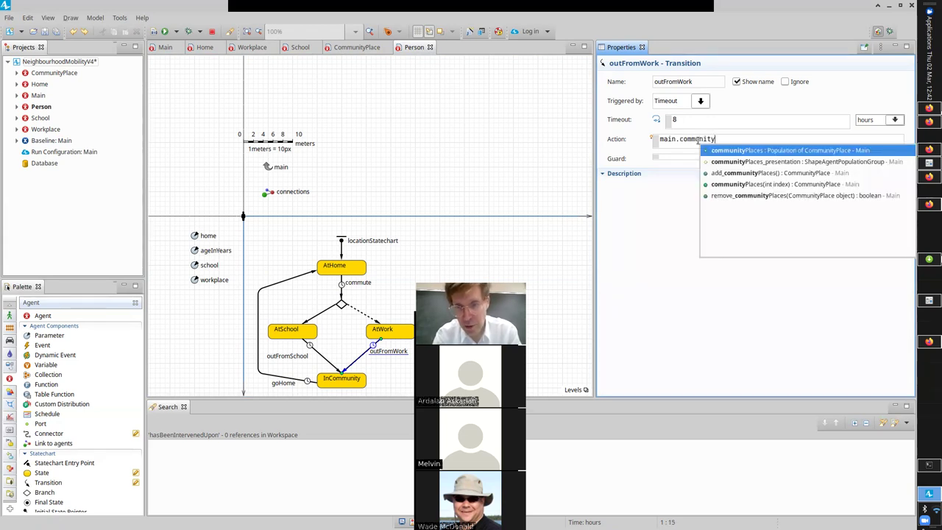
{"action": "key", "text": "Return"}
{"action": "type", "text": ".ran"}
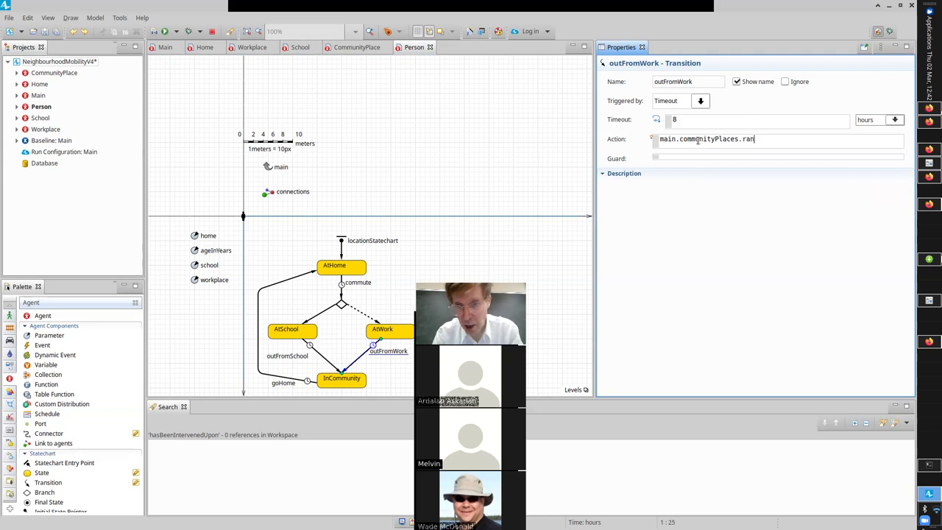
{"action": "key", "text": "ctrl+space"}
{"action": "type", "text": "dom"}
{"action": "key", "text": "ctrl+space"}
{"action": "type", "text": "()"}
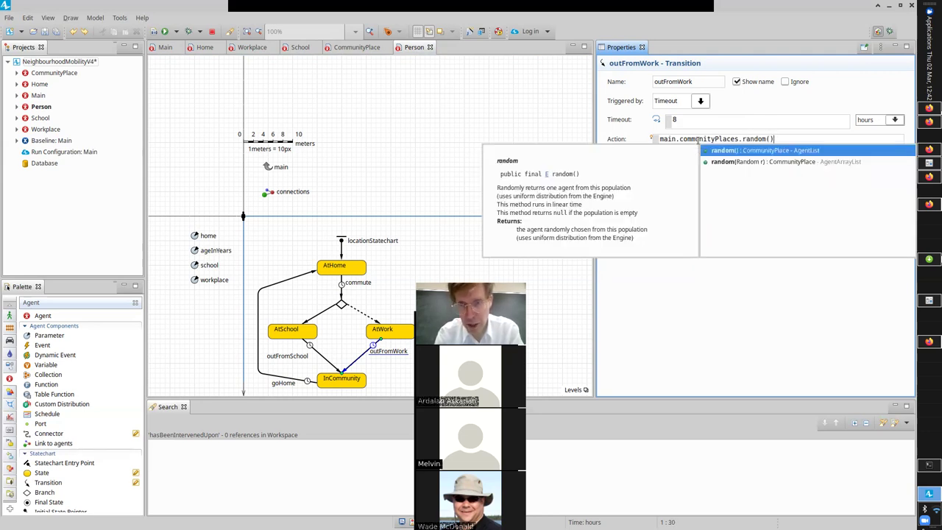
Step: Wrap the outFromWork action's expression in a moveTo call, giving moveTo(main.communityPlaces.random()), and save the model
{"action": "key", "text": "Home"}
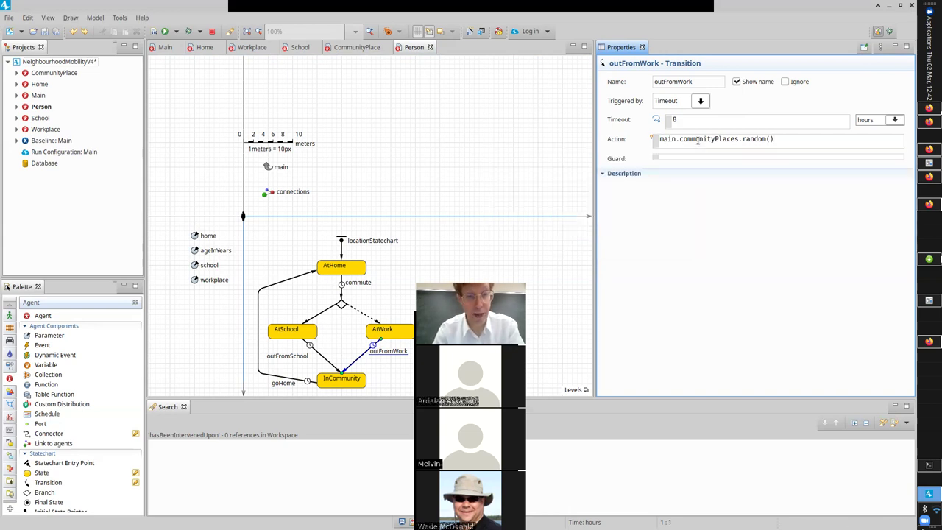
{"action": "type", "text": "moveTo("}
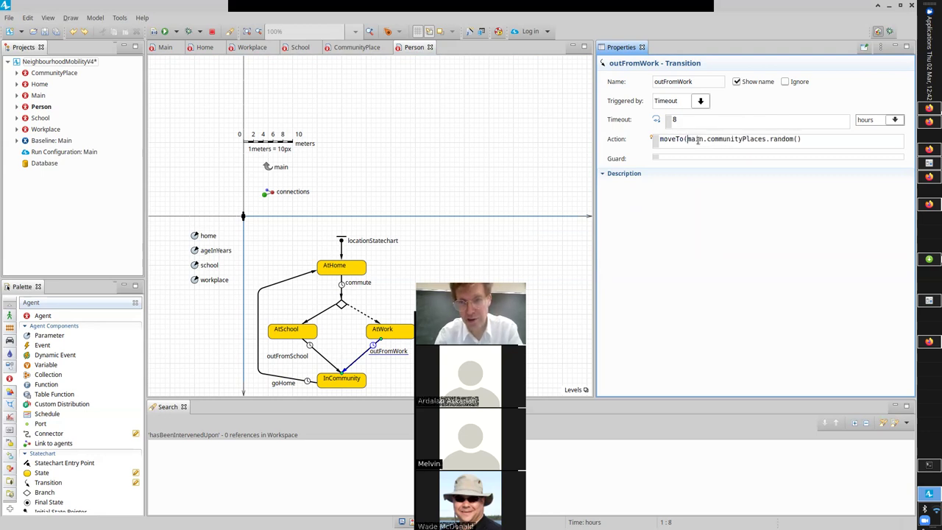
{"action": "type", "text": ")"}
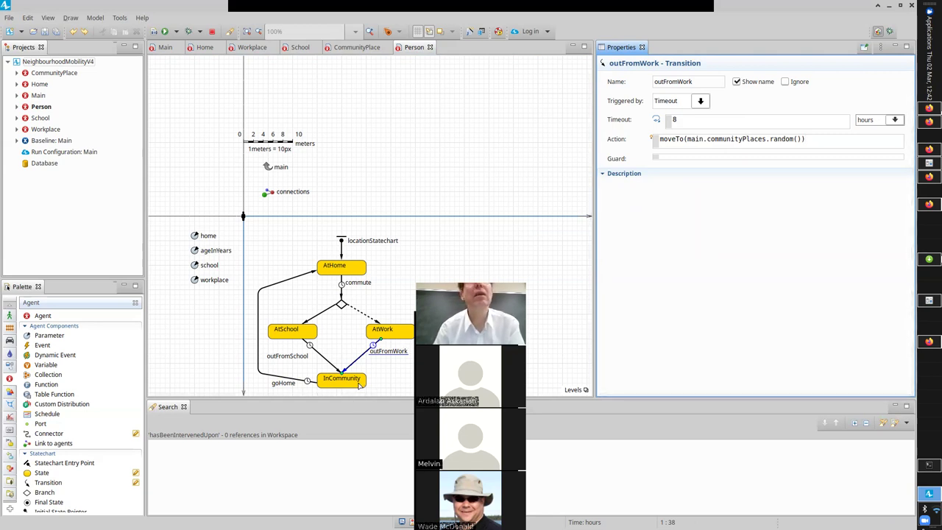
Step: Copy the outFromWork action moveTo(main.communityPlaces.random()) into the outFromSchool transition's action, then save and build the model
{"action": "key", "text": "ctrl+a"}
{"action": "key", "text": "ctrl+c"}
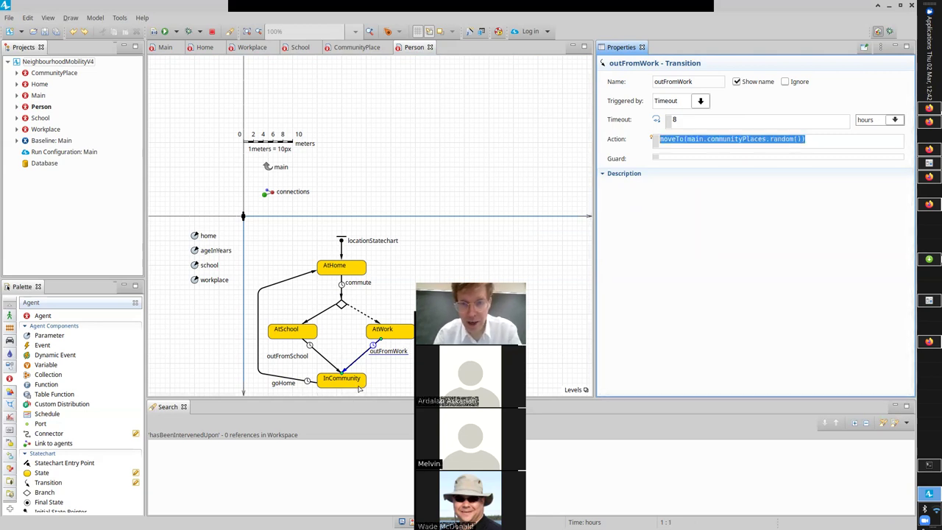
{"action": "left_click", "coordinate": [323, 356]}
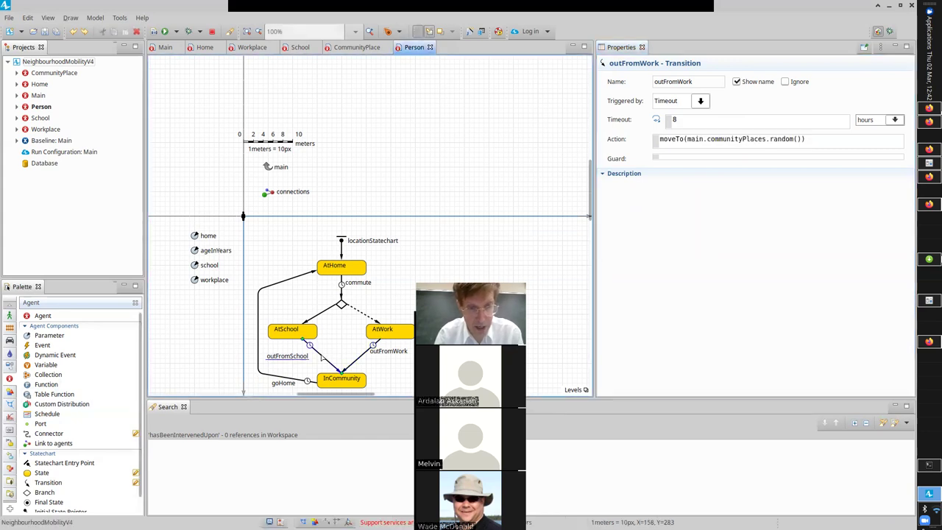
{"action": "left_click", "coordinate": [687, 137]}
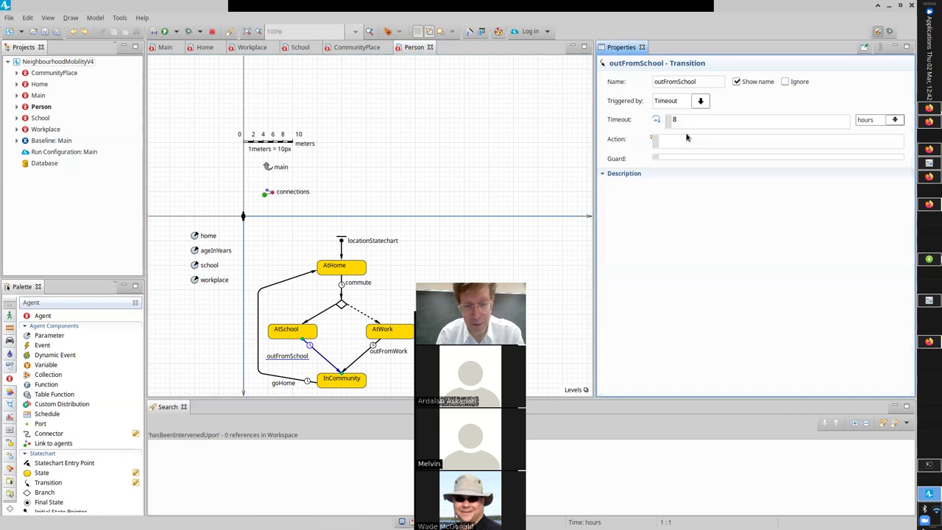
{"action": "key", "text": "ctrl+v"}
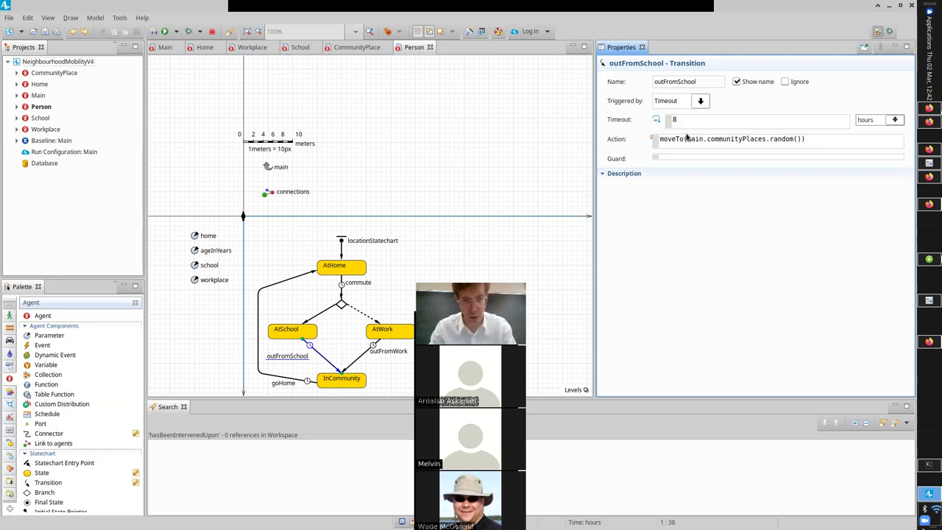
{"action": "key", "text": "ctrl+s"}
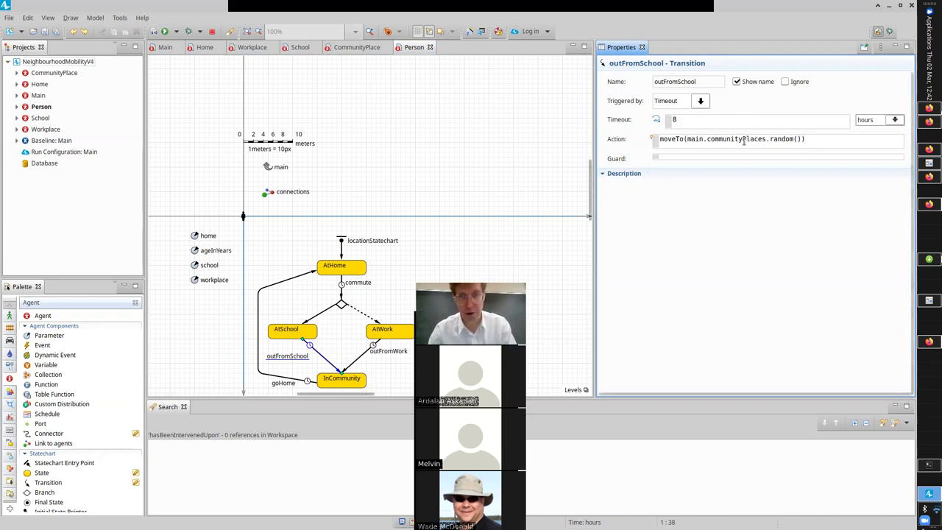
{"action": "left_click", "coordinate": [155, 31]}
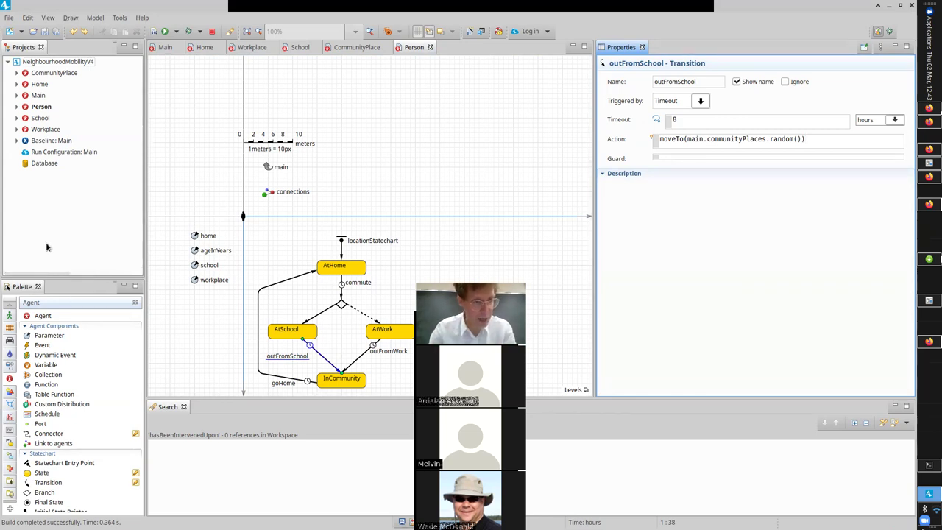
Step: Run the Baseline experiment and speed the simulation up to x50 to watch the agents move between places
{"action": "right_click", "coordinate": [36, 142]}
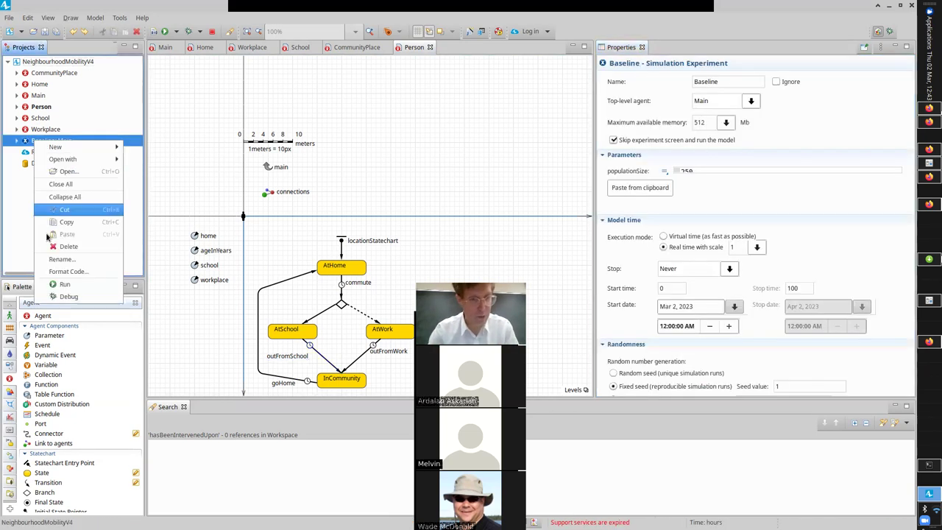
{"action": "left_click", "coordinate": [49, 284]}
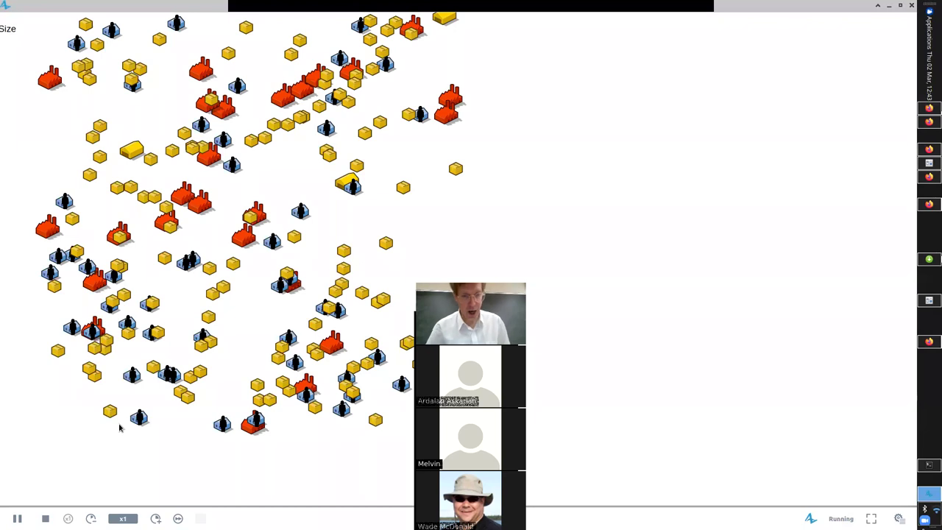
{"action": "left_click", "coordinate": [155, 518]}
{"action": "left_click", "coordinate": [155, 518]}
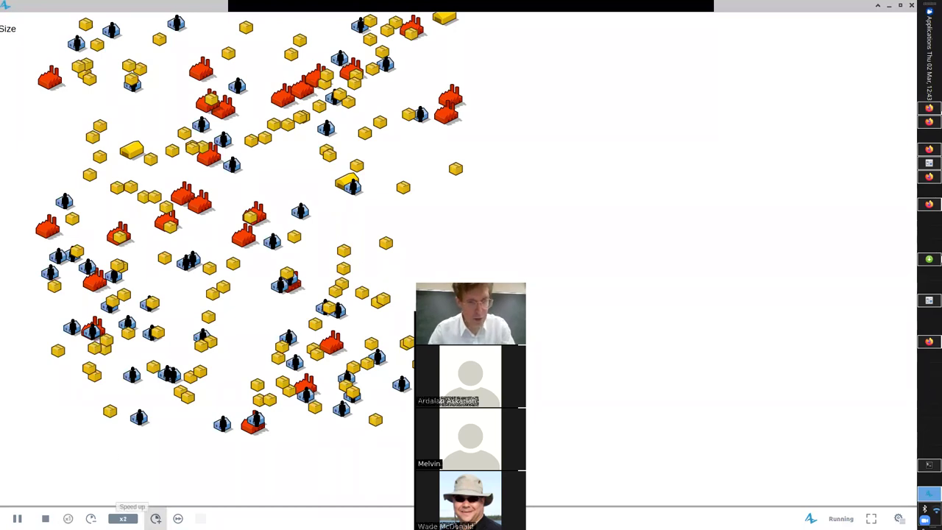
{"action": "left_click", "coordinate": [155, 519]}
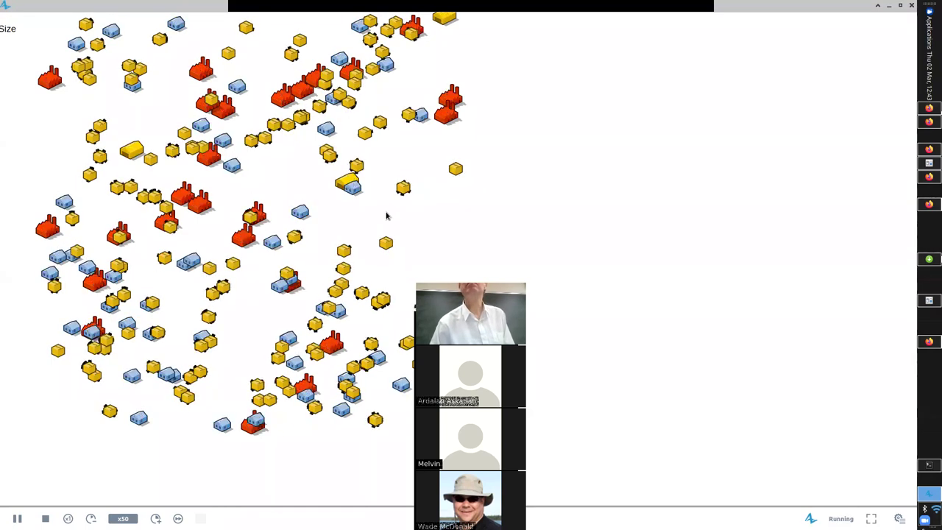
Step: Slow the running simulation down through x5 to x1/2 to examine the agents' movement, and close the run window
{"action": "left_click", "coordinate": [91, 519]}
{"action": "left_click", "coordinate": [90, 518]}
{"action": "left_click", "coordinate": [91, 518]}
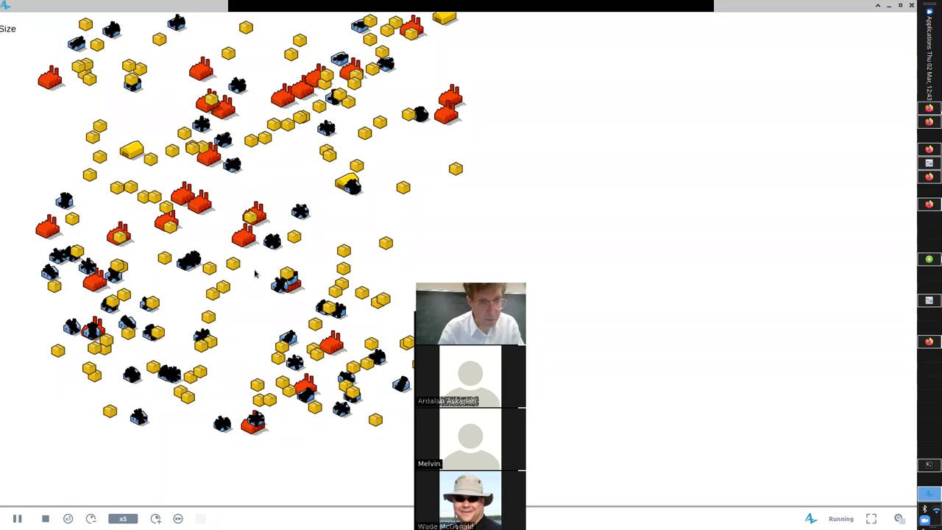
{"action": "left_click", "coordinate": [91, 518]}
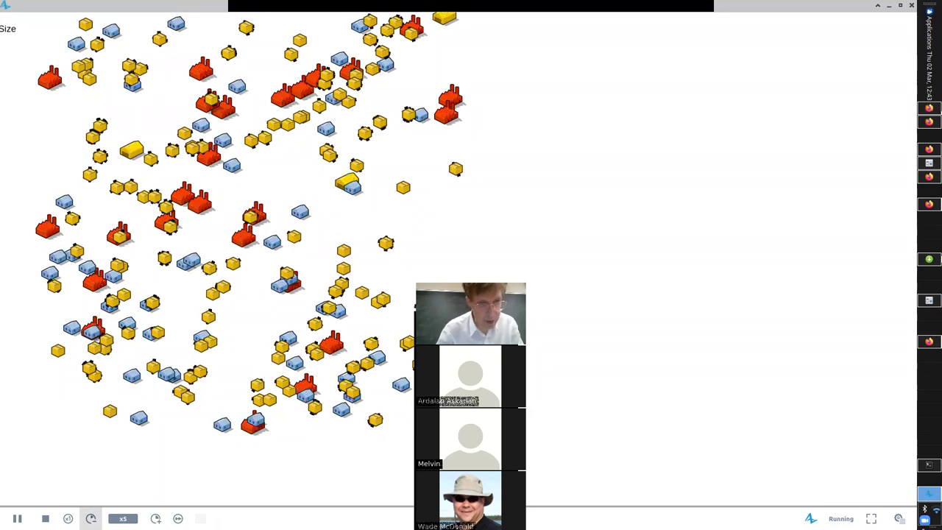
{"action": "left_click", "coordinate": [91, 518]}
{"action": "left_click", "coordinate": [91, 518]}
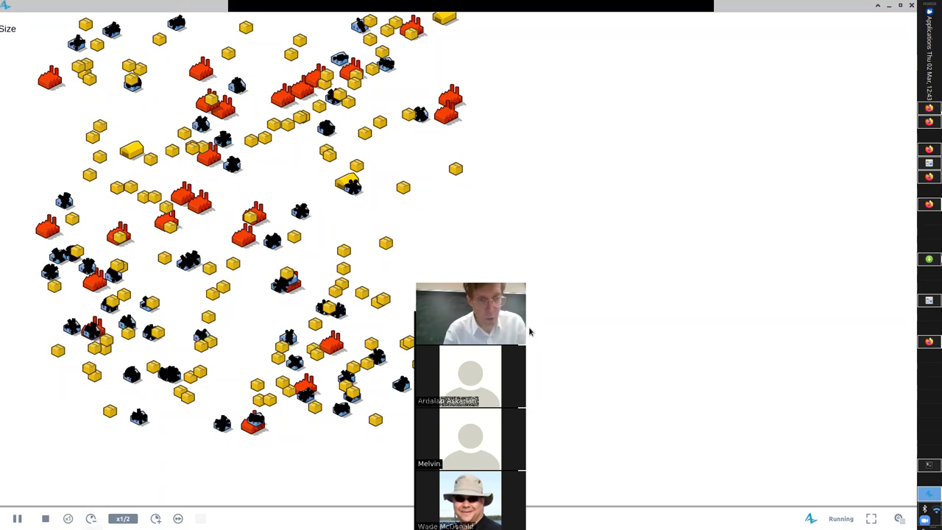
{"action": "left_click", "coordinate": [911, 8]}
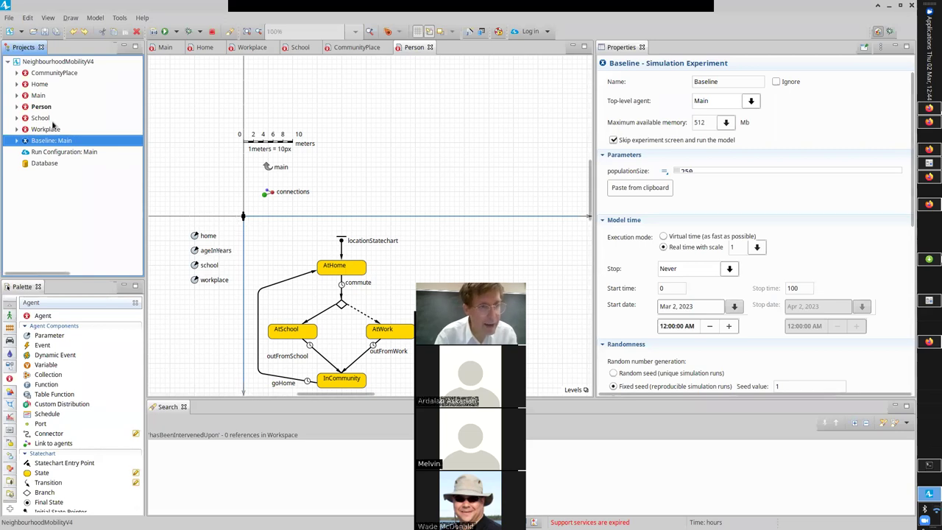
Step: Set the Person agent type's initial speed to 0.1 meters per second and save the model
{"action": "left_click", "coordinate": [37, 108]}
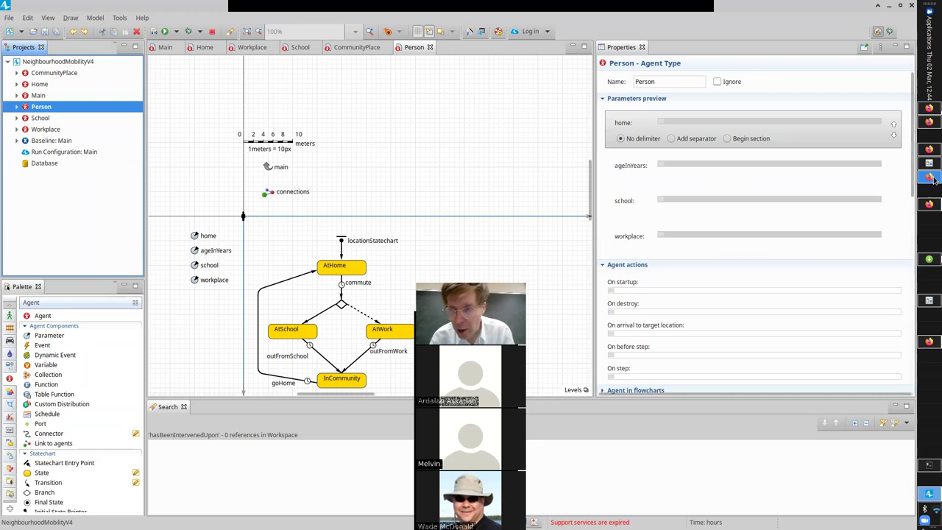
{"action": "left_click_drag", "start_coordinate": [910, 173], "coordinate": [907, 254]}
{"action": "scroll", "coordinate": [910, 273], "scroll_direction": "down", "scroll_amount": 1}
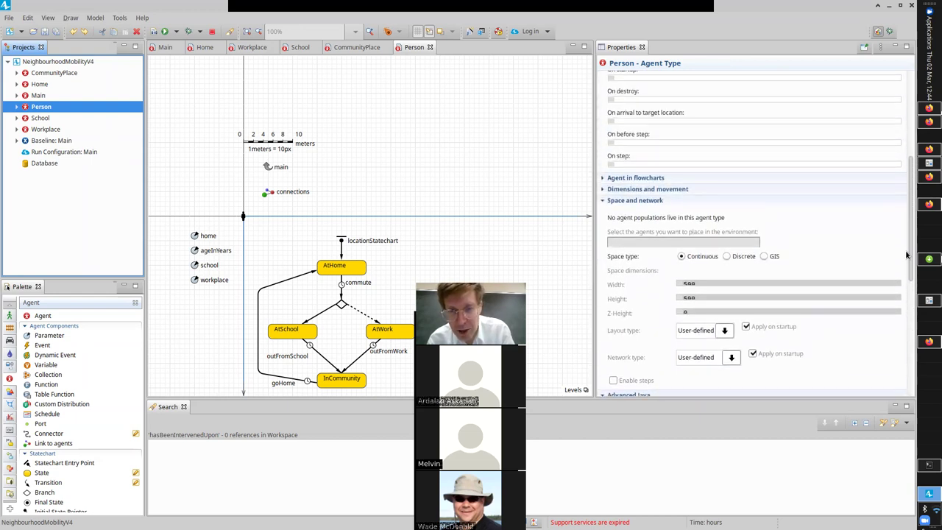
{"action": "left_click", "coordinate": [602, 189]}
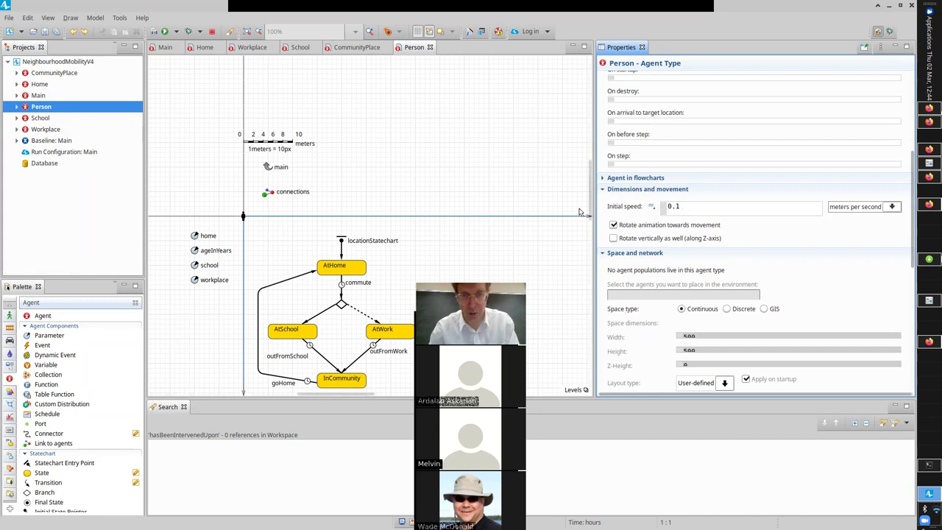
{"action": "key", "text": "ctrl+s"}
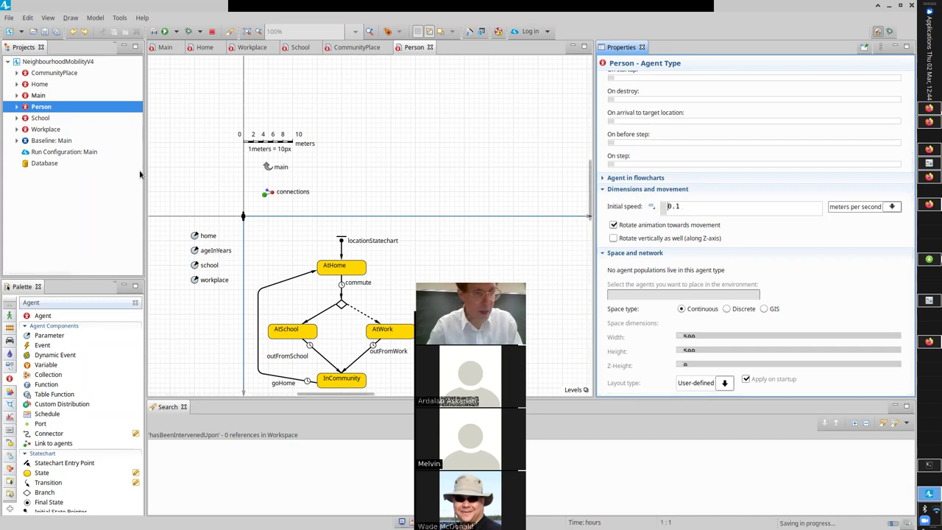
Step: Run the Baseline experiment again and show the developer panel to follow the model time
{"action": "right_click", "coordinate": [50, 141]}
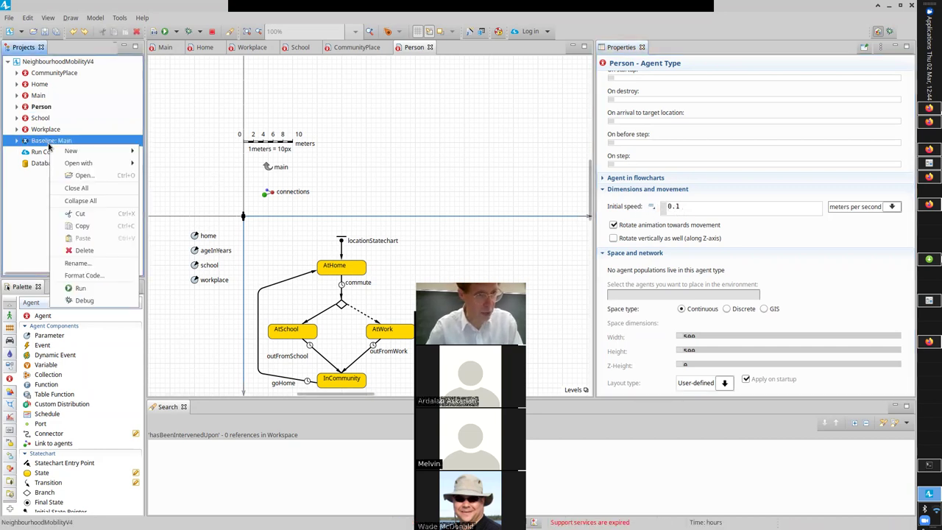
{"action": "left_click", "coordinate": [78, 287]}
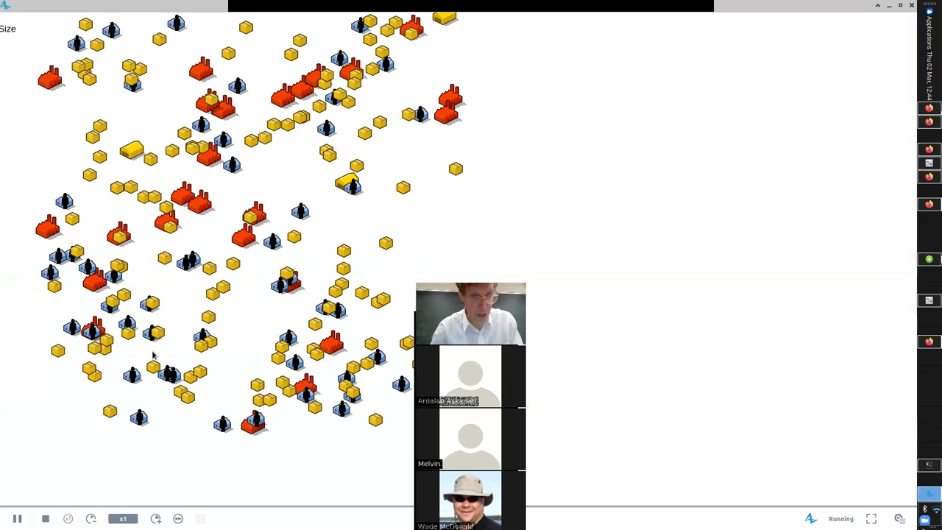
{"action": "left_click", "coordinate": [900, 518]}
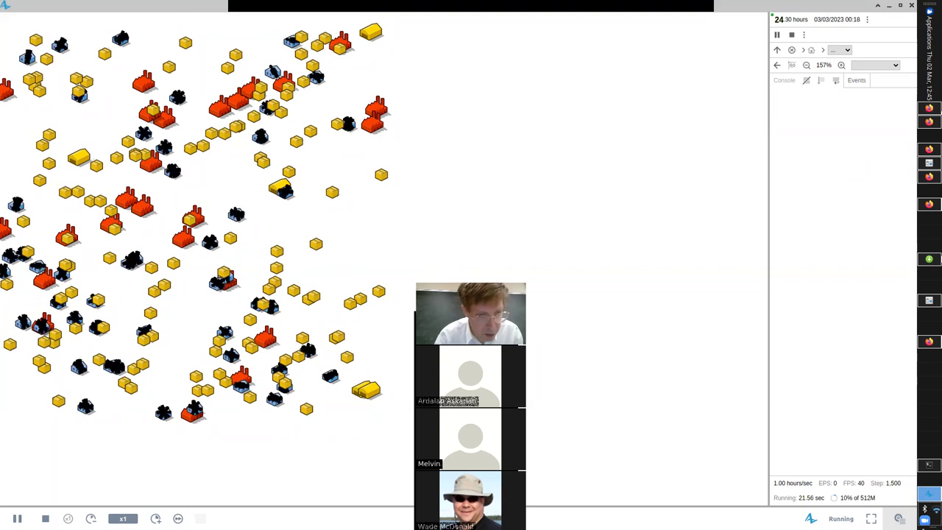
Step: Slow the simulation to x1/10, raise it to x1/2 to watch the agents' commute, and close the run window
{"action": "left_click", "coordinate": [90, 518]}
{"action": "left_click", "coordinate": [90, 518]}
{"action": "left_click", "coordinate": [91, 518]}
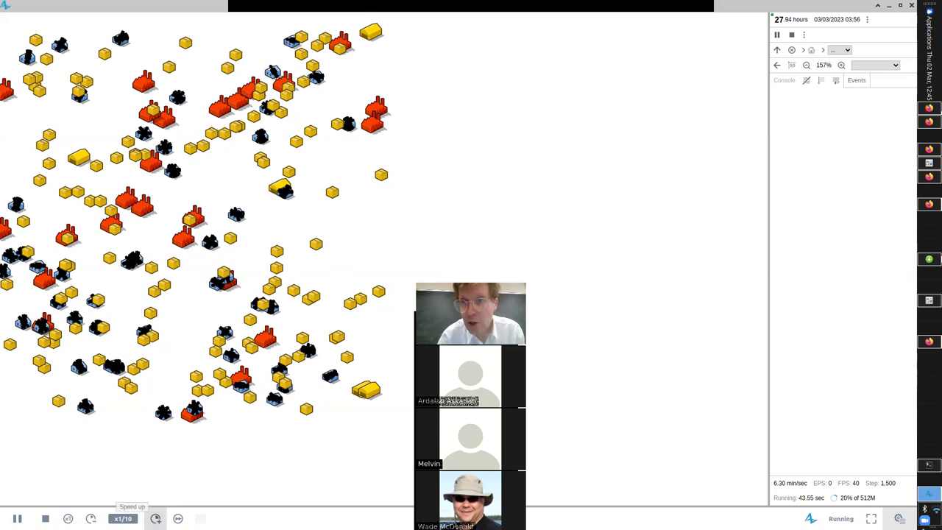
{"action": "left_click", "coordinate": [155, 518]}
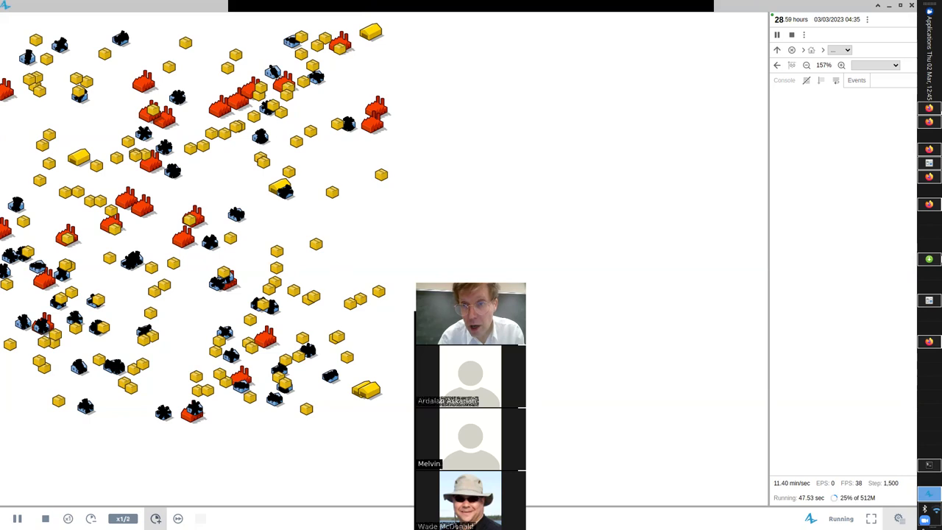
{"action": "left_click", "coordinate": [155, 518]}
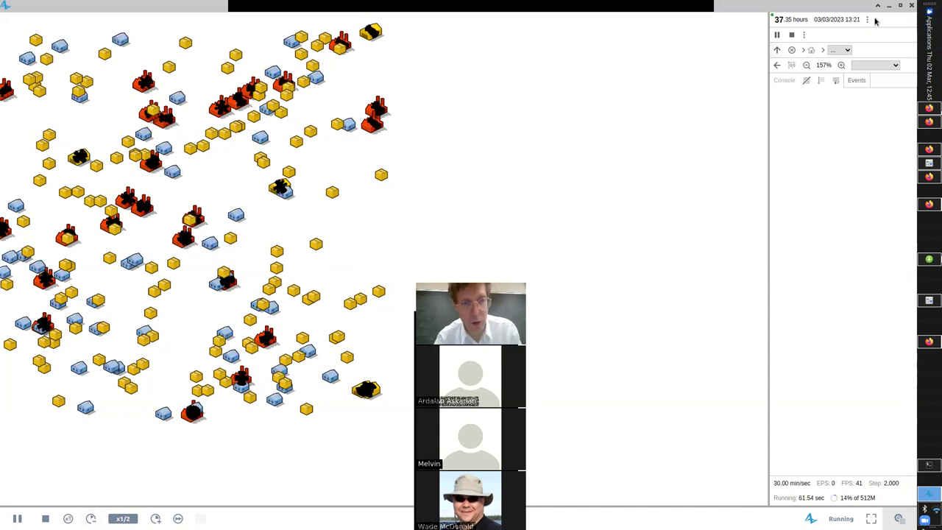
{"action": "left_click", "coordinate": [913, 5]}
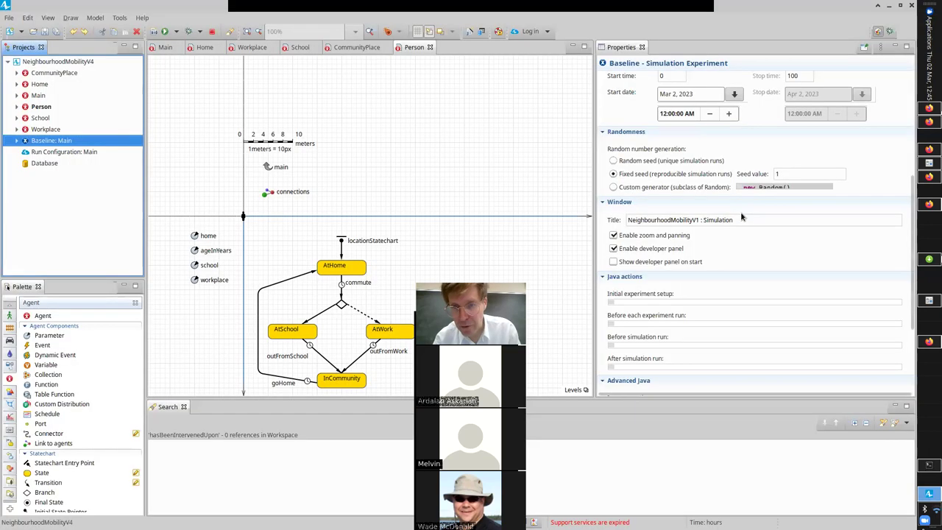
Step: Set the Person agent type's initial speed to 0.01 meters per second and save the model
{"action": "left_click", "coordinate": [37, 107]}
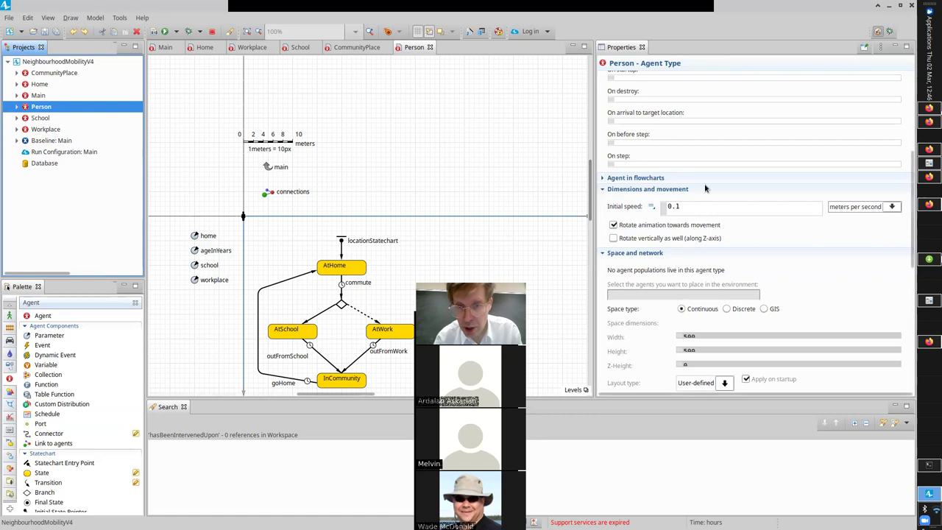
{"action": "left_click", "coordinate": [696, 207]}
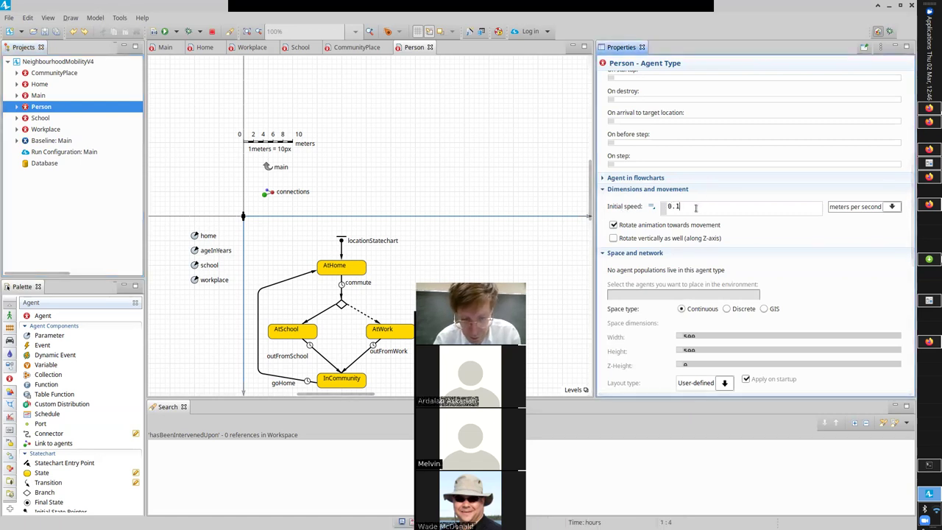
{"action": "type", "text": "0"}
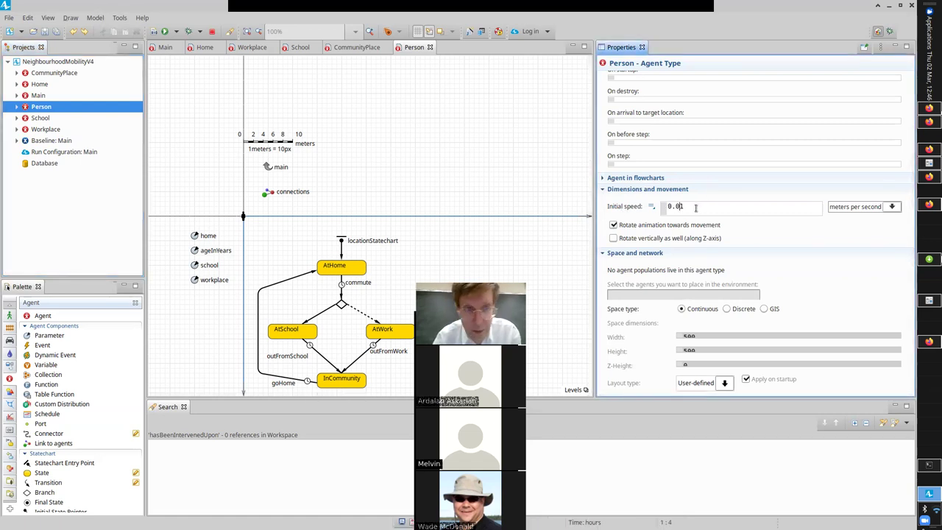
{"action": "key", "text": "ctrl+s"}
Step: Run the Baseline experiment, try the x10 and x1 speeds, and switch the simulation to virtual time
{"action": "right_click", "coordinate": [50, 140]}
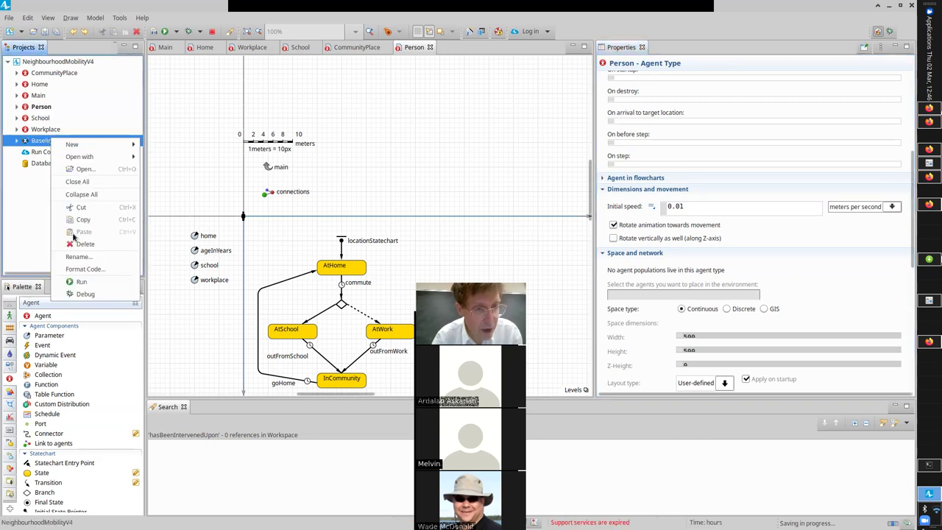
{"action": "left_click", "coordinate": [84, 285]}
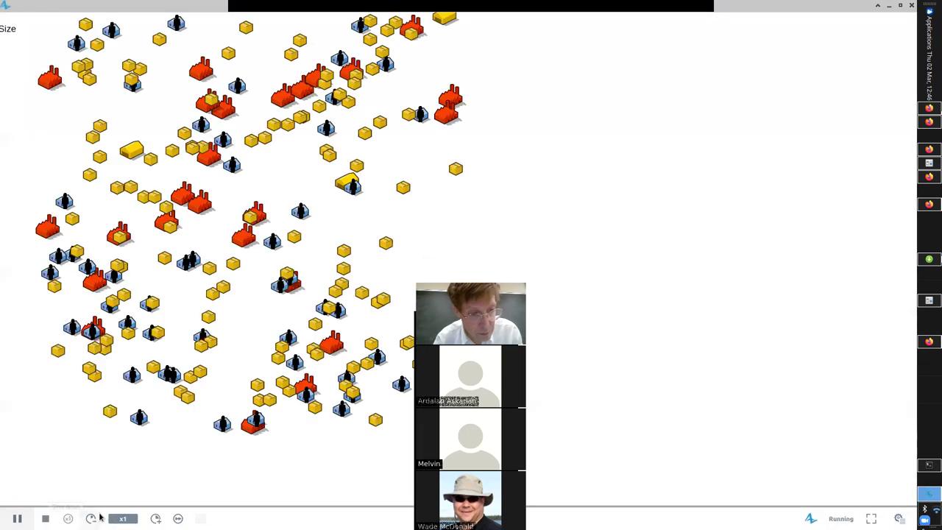
{"action": "left_click", "coordinate": [155, 518]}
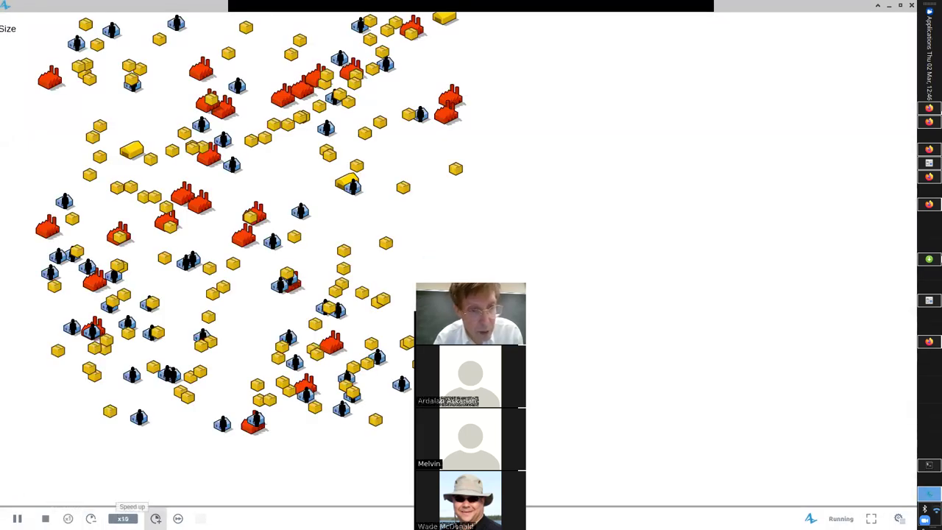
{"action": "left_click", "coordinate": [93, 518]}
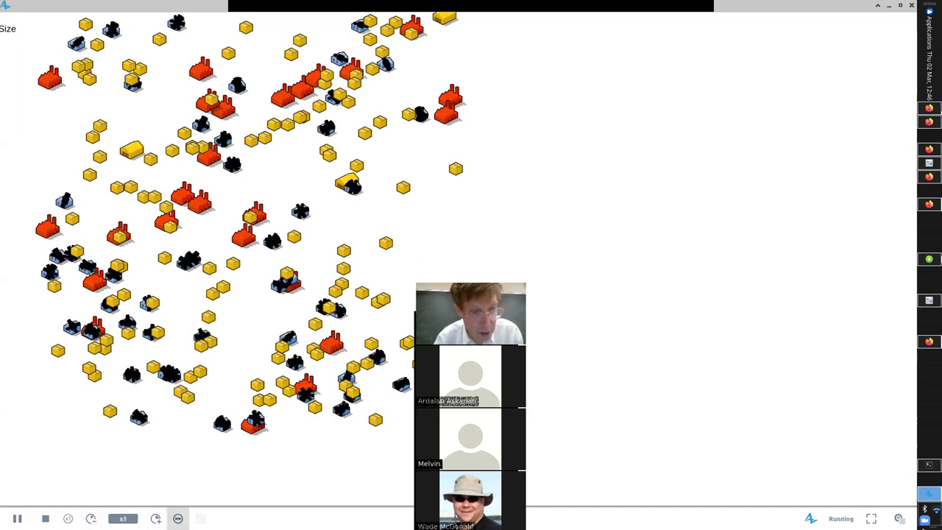
{"action": "left_click", "coordinate": [177, 518]}
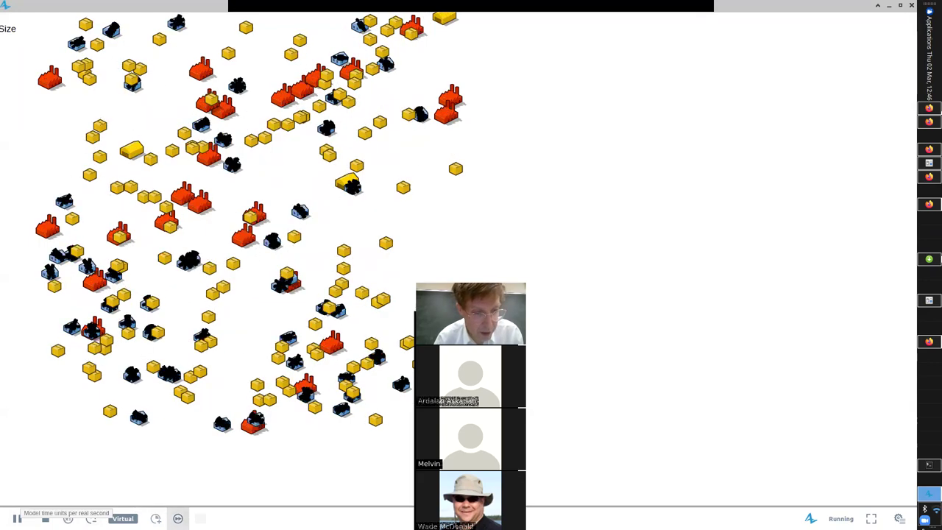
Step: Slow the running simulation from virtual time down to x1 to examine where the agents are
{"action": "left_click", "coordinate": [91, 519]}
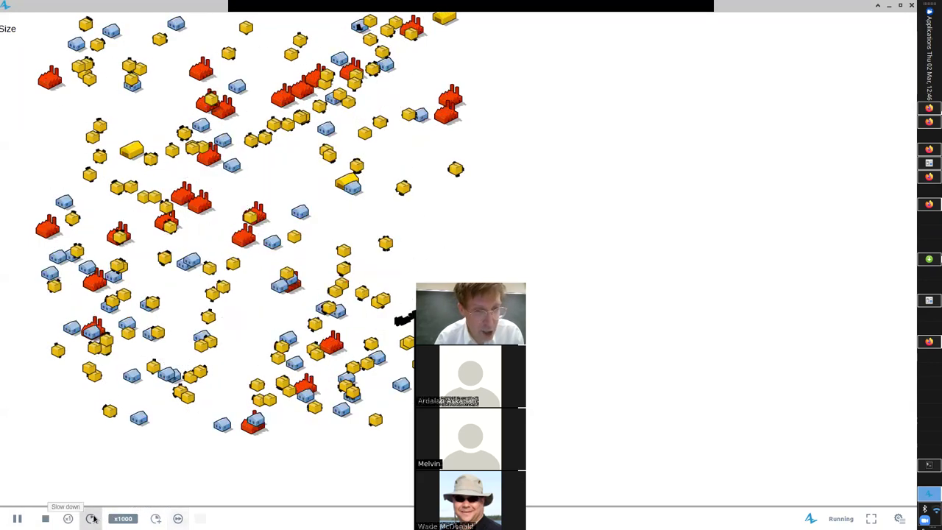
{"action": "left_click", "coordinate": [91, 518]}
{"action": "left_click", "coordinate": [91, 519]}
{"action": "left_click", "coordinate": [91, 518]}
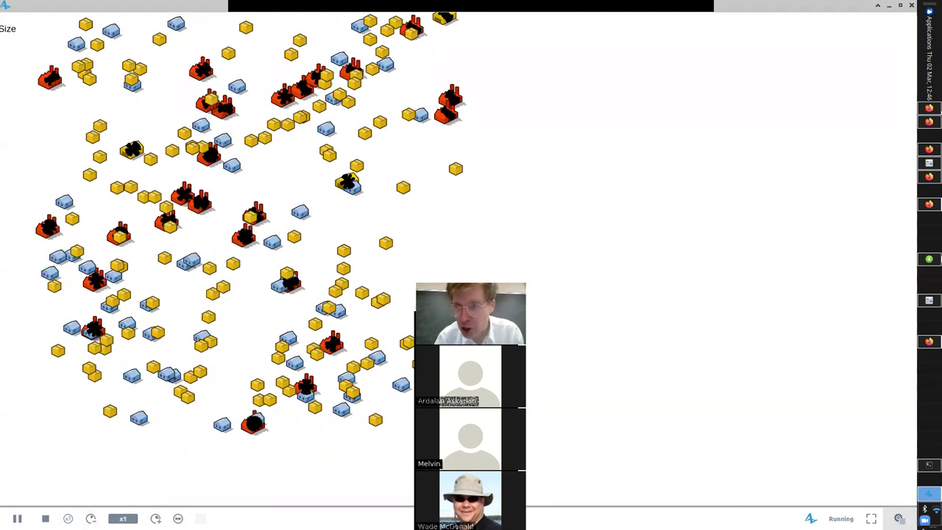
Step: Show the developer panel in the running simulation and check the Person agent type's initial speed in the model editor
{"action": "left_click", "coordinate": [899, 518]}
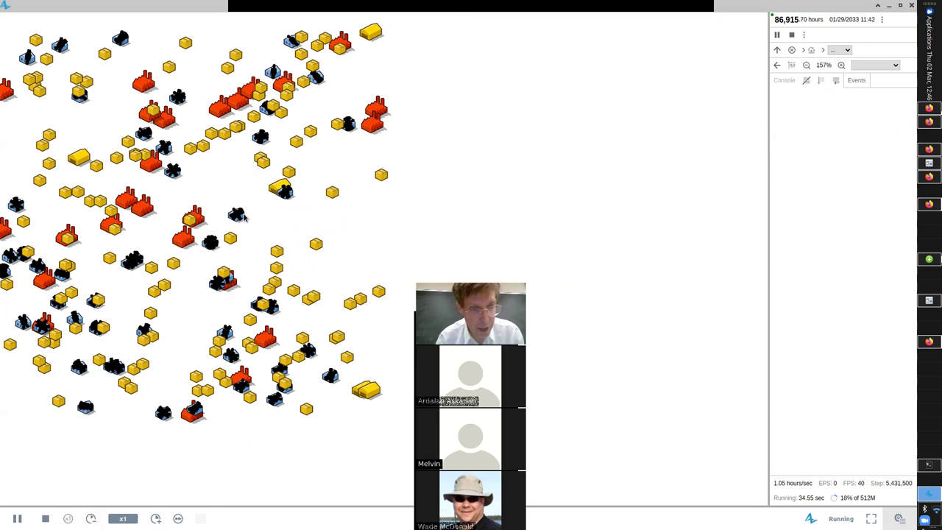
{"action": "key", "text": "alt+Tab"}
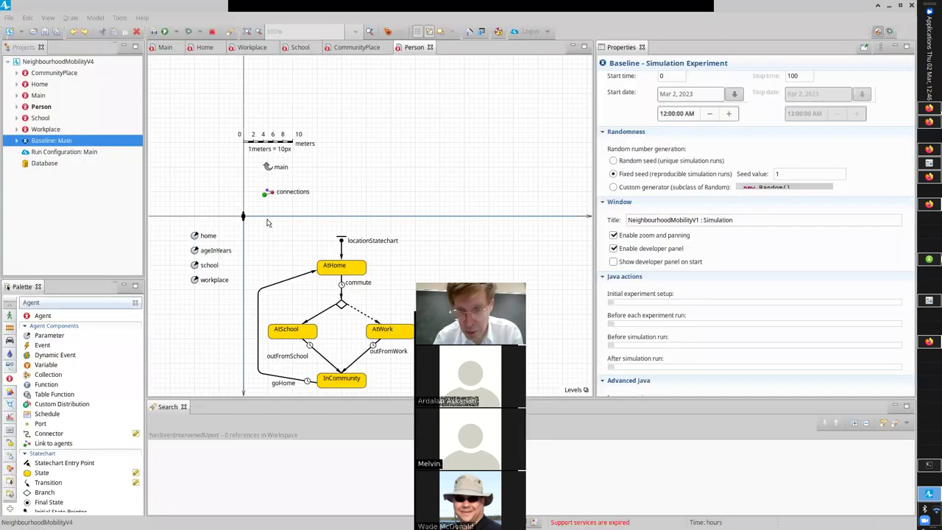
{"action": "left_click", "coordinate": [40, 107]}
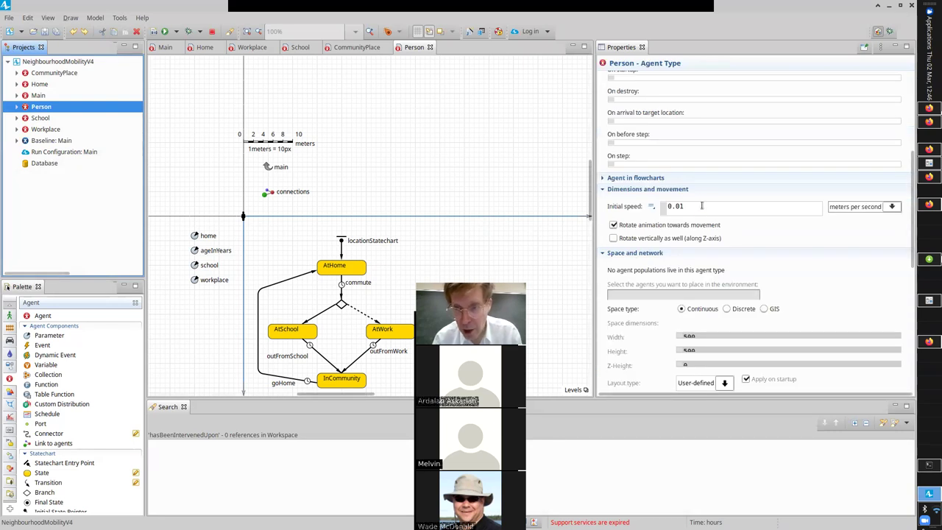
{"action": "key", "text": "alt+Tab"}
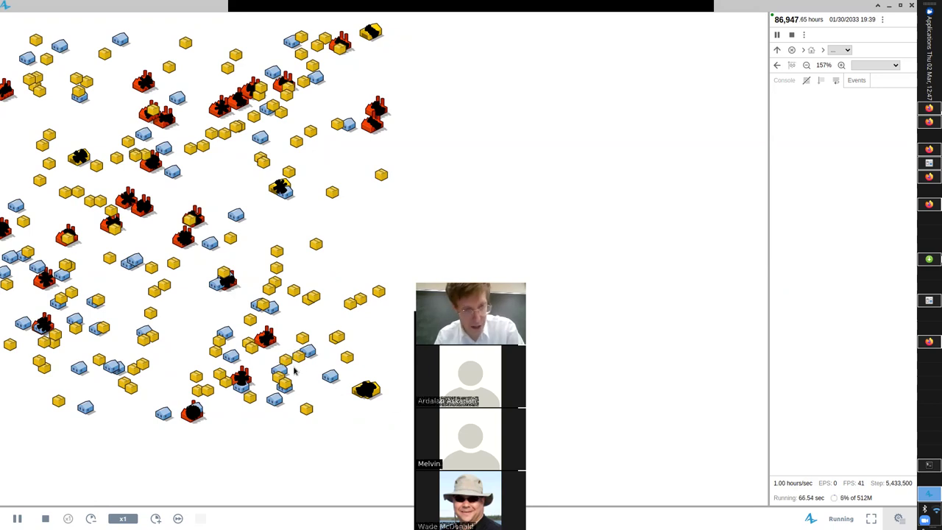
Step: Switch the running simulation to virtual time, and examine the action of the outFromWork transition in Person's statechart
{"action": "left_click", "coordinate": [178, 518]}
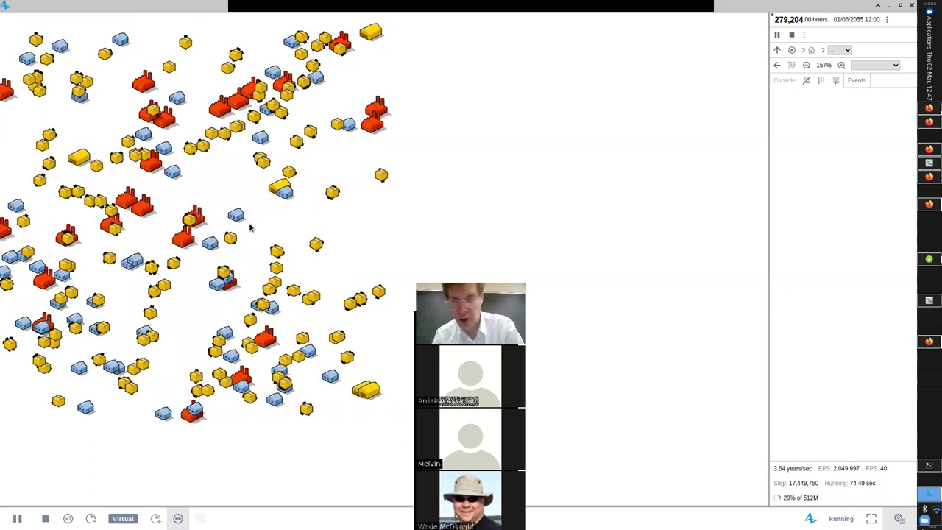
{"action": "key", "text": "alt+Tab"}
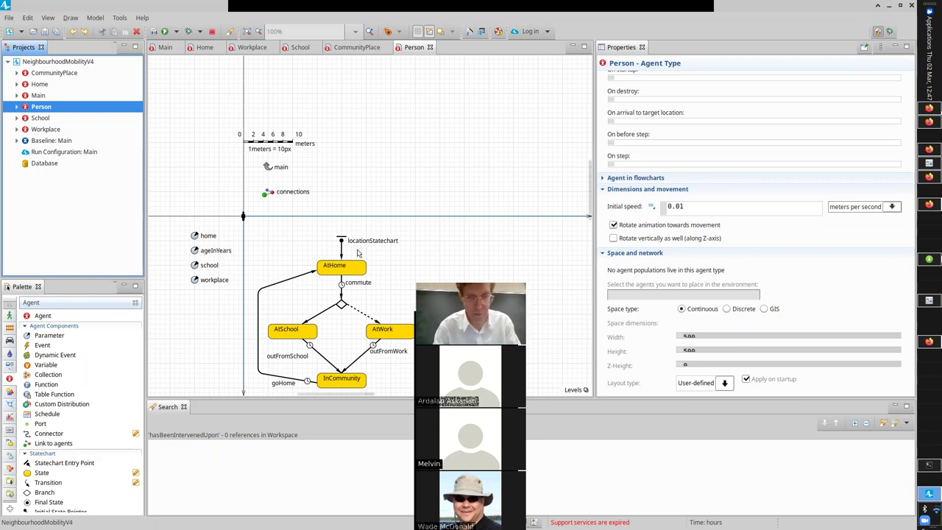
{"action": "scroll", "coordinate": [586, 211], "scroll_direction": "down", "scroll_amount": 1}
{"action": "scroll", "coordinate": [586, 211], "scroll_direction": "down", "scroll_amount": 3}
{"action": "scroll", "coordinate": [586, 212], "scroll_direction": "up", "scroll_amount": 2}
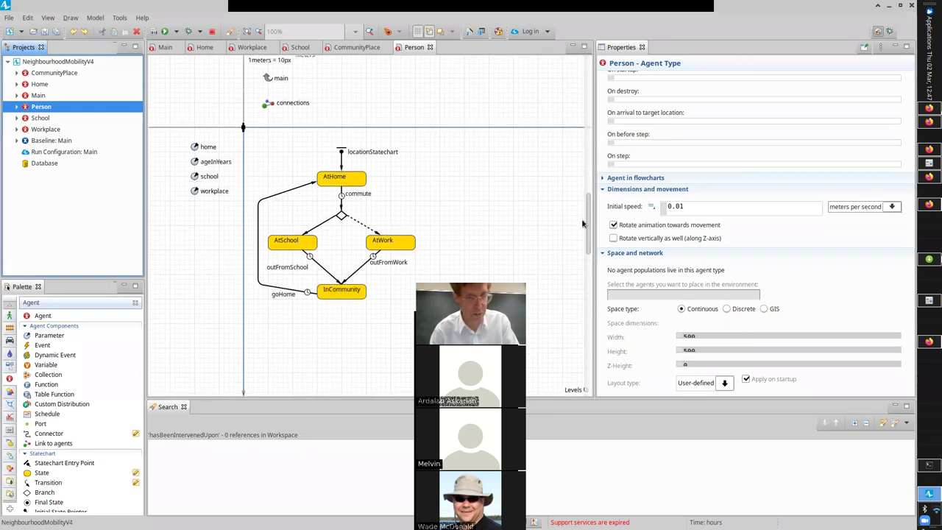
{"action": "left_click", "coordinate": [358, 281]}
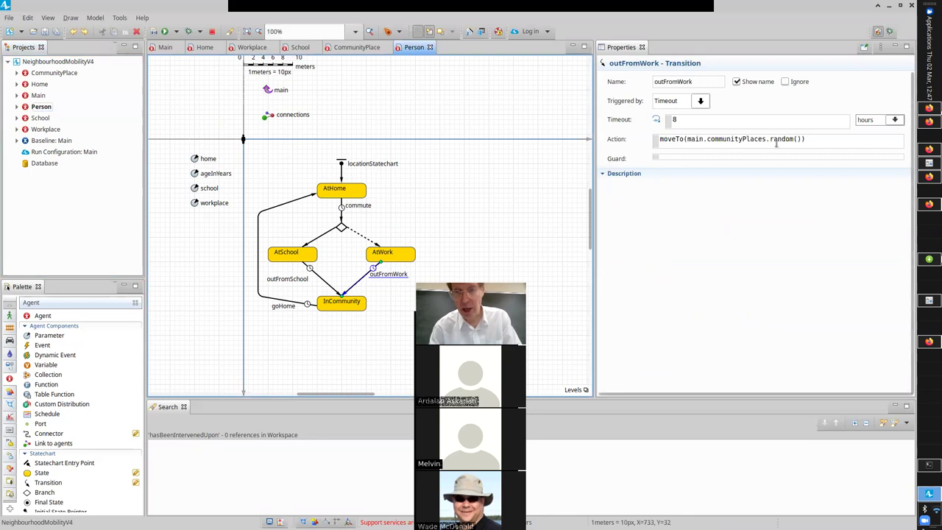
{"action": "left_click_drag", "start_coordinate": [822, 136], "coordinate": [637, 126]}
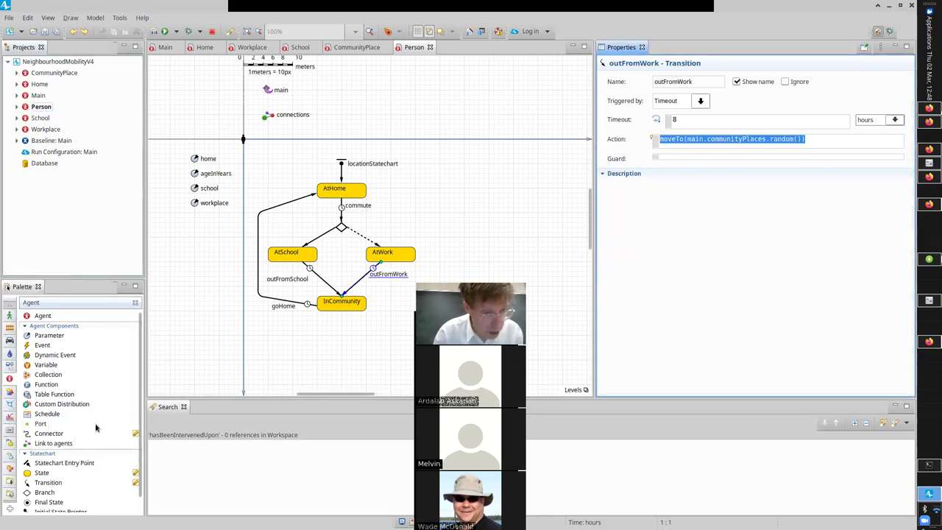
Step: Add a function named visitCommunity to the Person agent type, below the workplace parameter
{"action": "scroll", "coordinate": [137, 426], "scroll_direction": "down", "scroll_amount": 2}
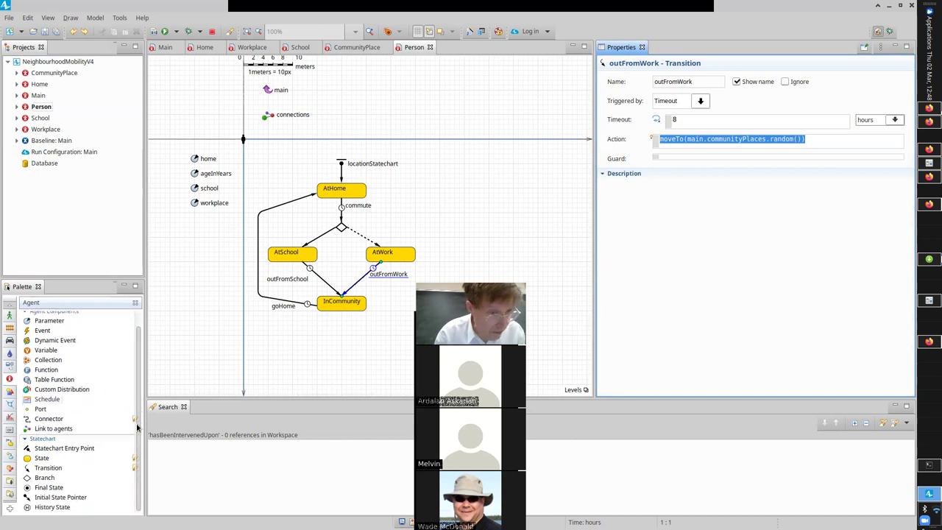
{"action": "scroll", "coordinate": [137, 427], "scroll_direction": "up", "scroll_amount": 2}
{"action": "left_click_drag", "start_coordinate": [45, 384], "coordinate": [196, 223]}
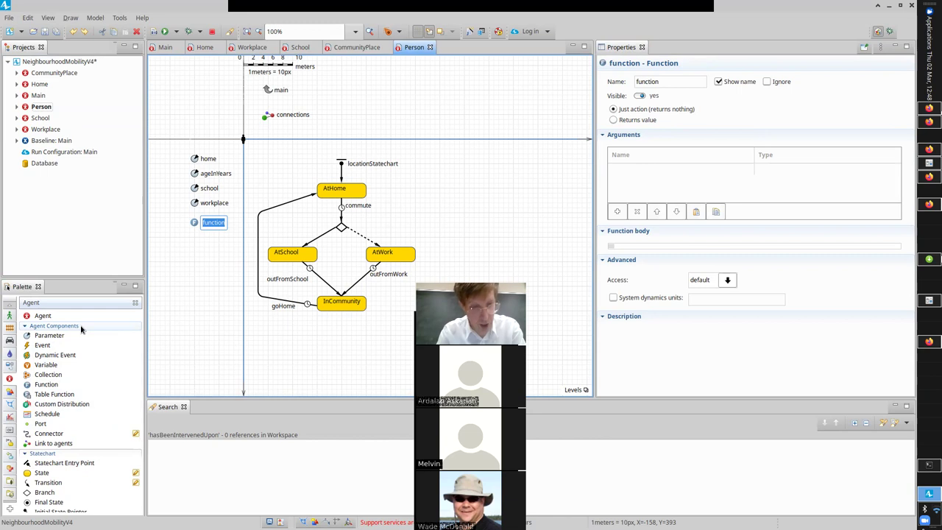
{"action": "key", "text": "BackSpace"}
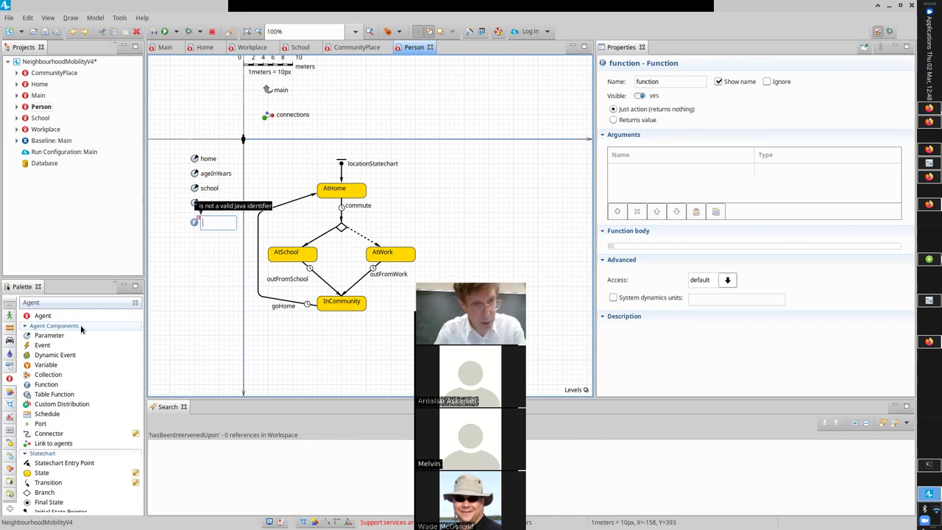
{"action": "type", "text": "MOV"}
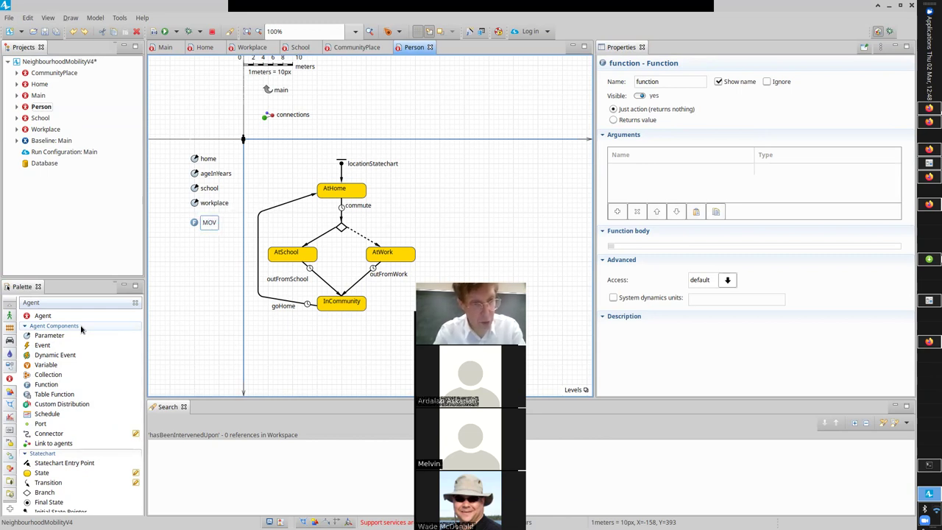
{"action": "type", "text": "ove"}
{"action": "key", "text": "BackSpace"}
{"action": "key", "text": "BackSpace"}
{"action": "key", "text": "BackSpace"}
{"action": "key", "text": "BackSpace"}
{"action": "type", "text": "goVis"}
{"action": "key", "text": "BackSpace"}
{"action": "key", "text": "BackSpace"}
{"action": "key", "text": "BackSpace"}
{"action": "key", "text": "BackSpace"}
{"action": "key", "text": "BackSpace"}
{"action": "type", "text": "visitComm"}
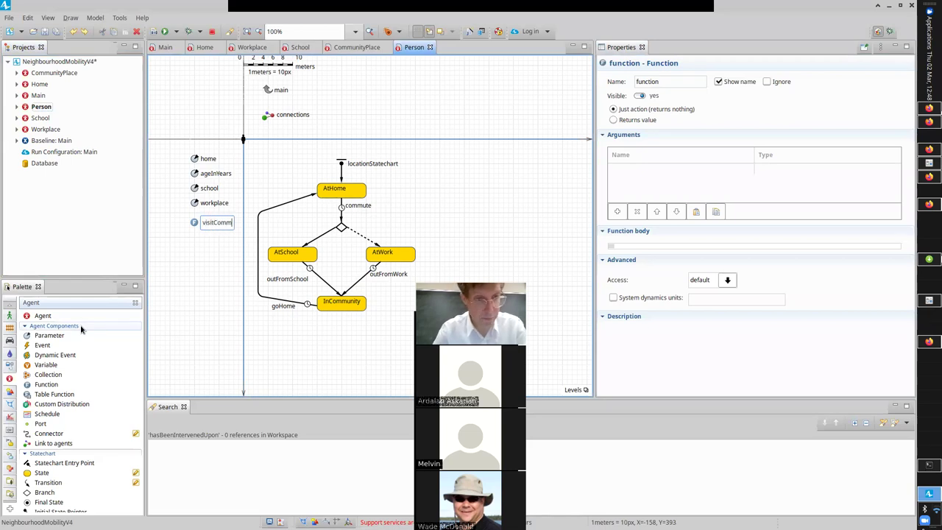
{"action": "type", "text": "unity"}
{"action": "key", "text": "Return"}
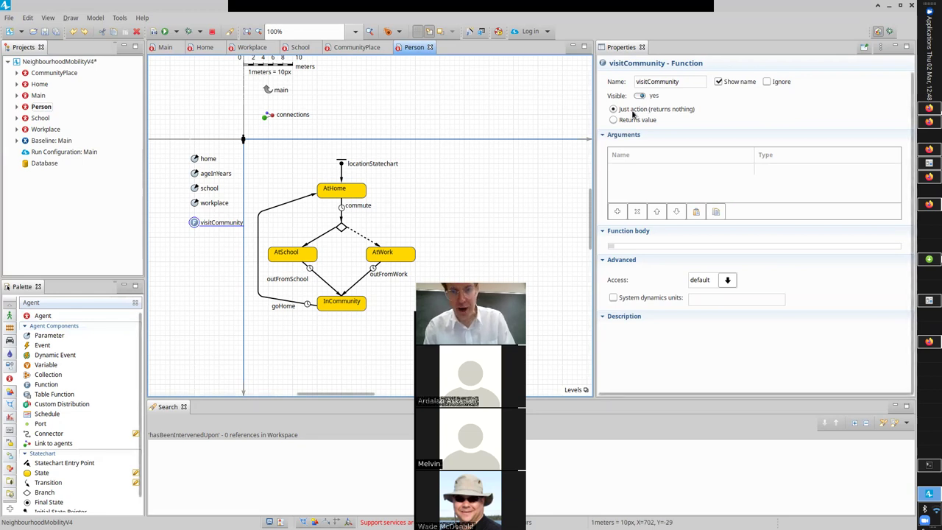
Step: Replace the action of the outFromWork transition with visitCommunity()
{"action": "left_click", "coordinate": [373, 270]}
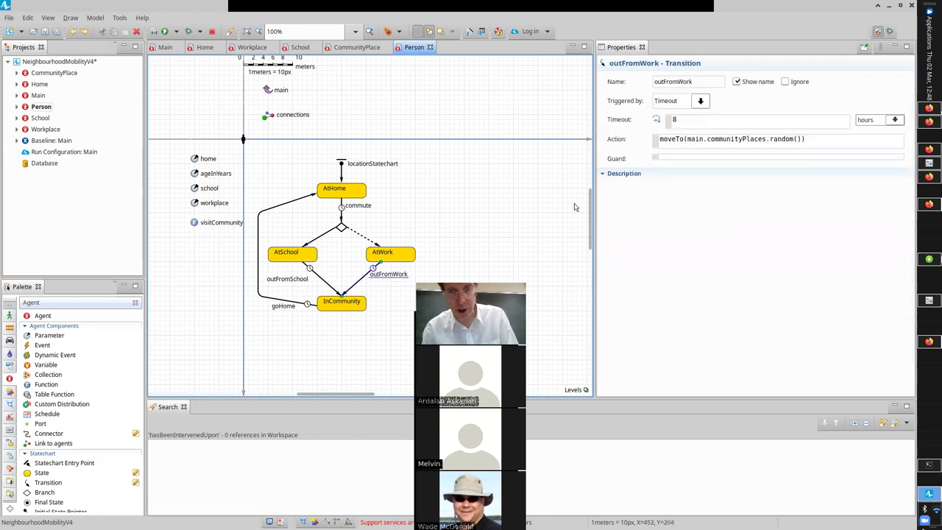
{"action": "left_click", "coordinate": [717, 137]}
{"action": "key", "text": "ctrl+a"}
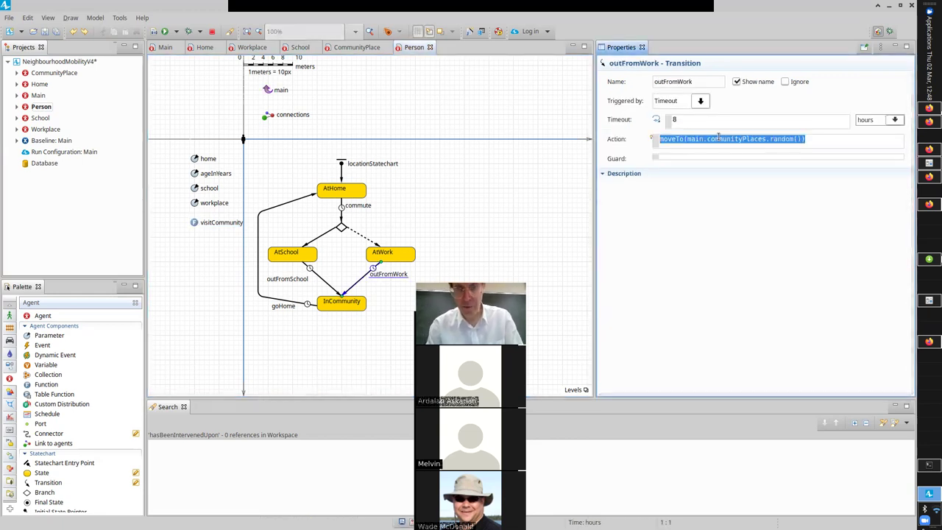
{"action": "key", "text": "BackSpace"}
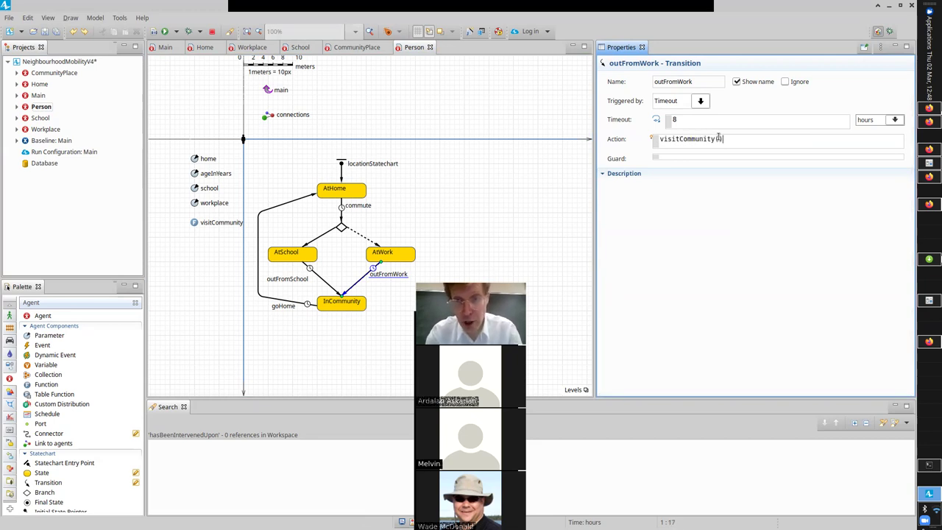
Step: Copy the moveTo code from the outFromSchool transition's action and replace that action with visitCommunity()
{"action": "left_click", "coordinate": [318, 278]}
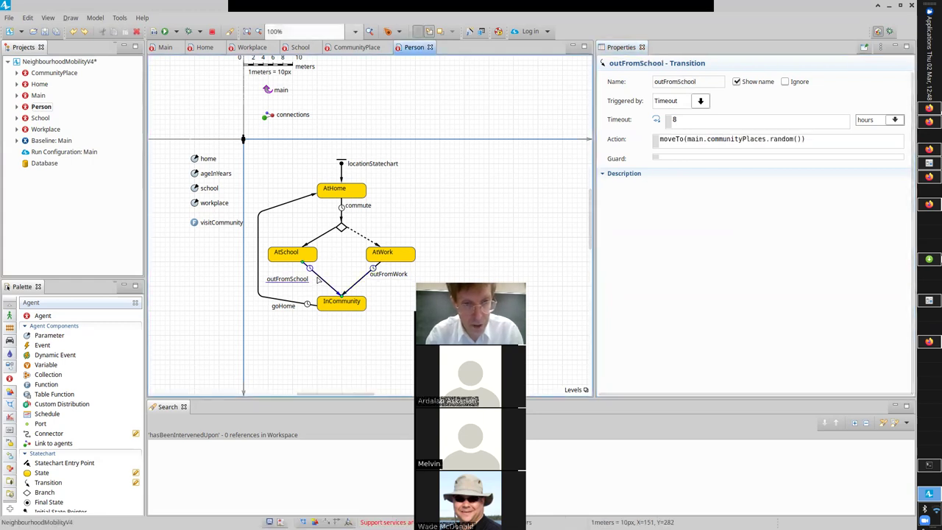
{"action": "triple_click", "coordinate": [713, 139]}
{"action": "key", "text": "ctrl+c"}
{"action": "key", "text": "BackSpace"}
{"action": "type", "text": "visit"}
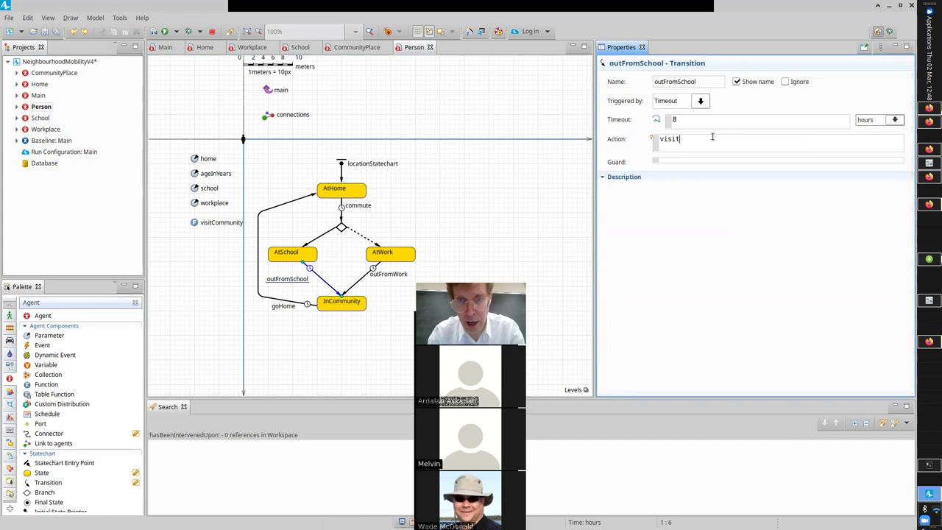
{"action": "type", "text": "Community("}
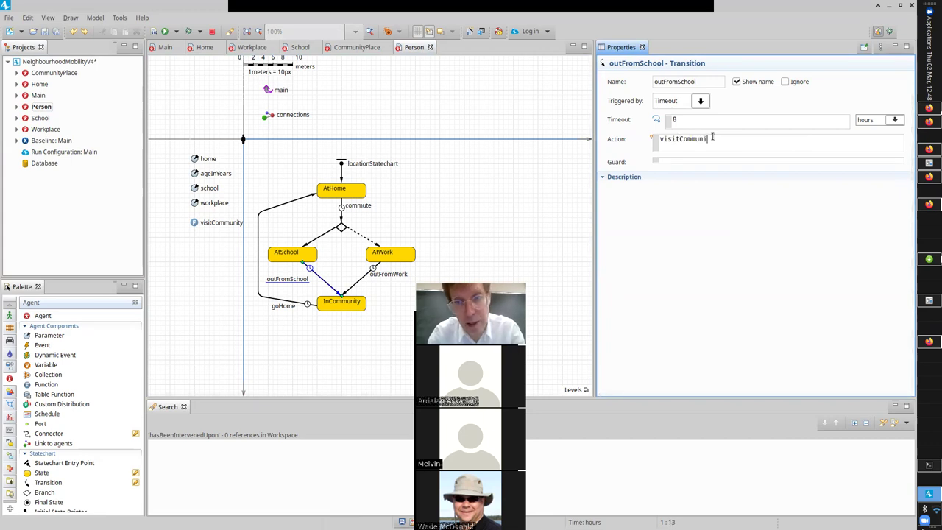
Step: Set the body of the visitCommunity function to moveTo(main.communityPlaces.random());
{"action": "left_click", "coordinate": [196, 223]}
{"action": "left_click", "coordinate": [628, 248]}
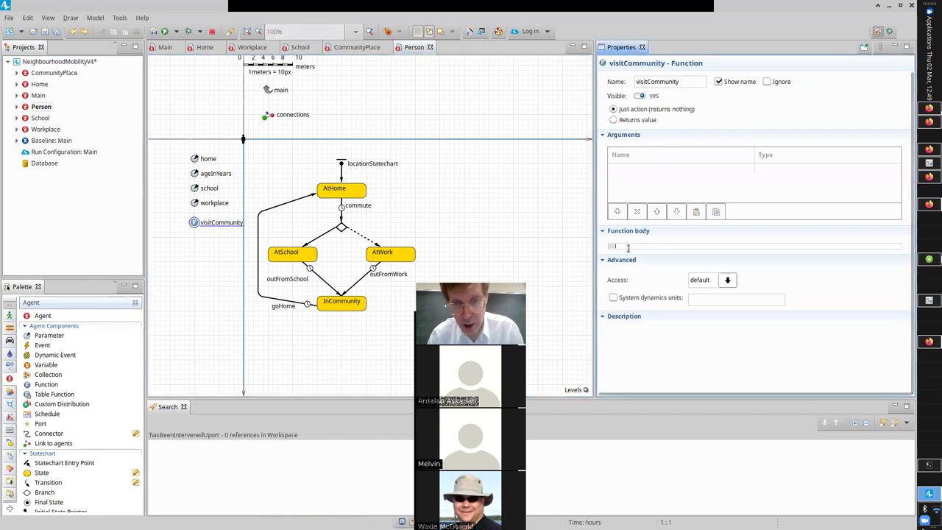
{"action": "key", "text": "ctrl+v"}
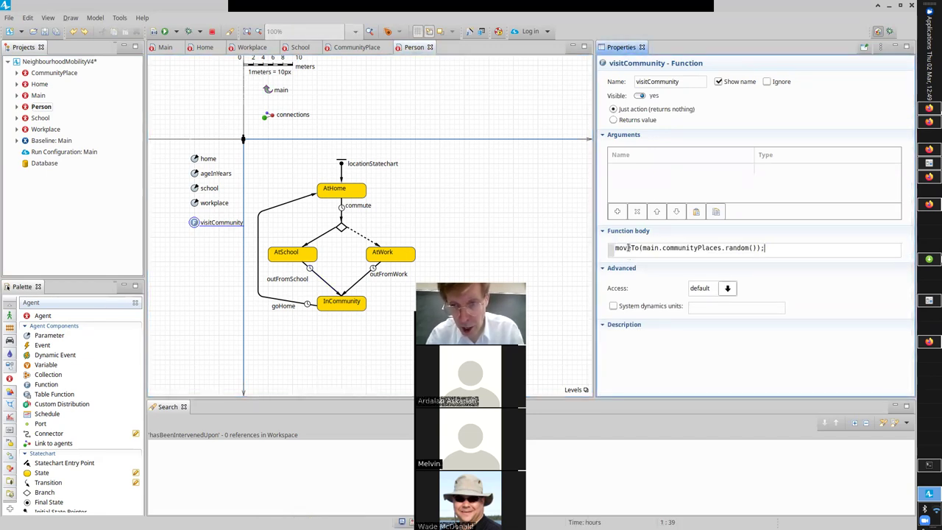
Step: Build the model and check the actions of the outFromWork and outFromSchool transitions
{"action": "left_click", "coordinate": [155, 33]}
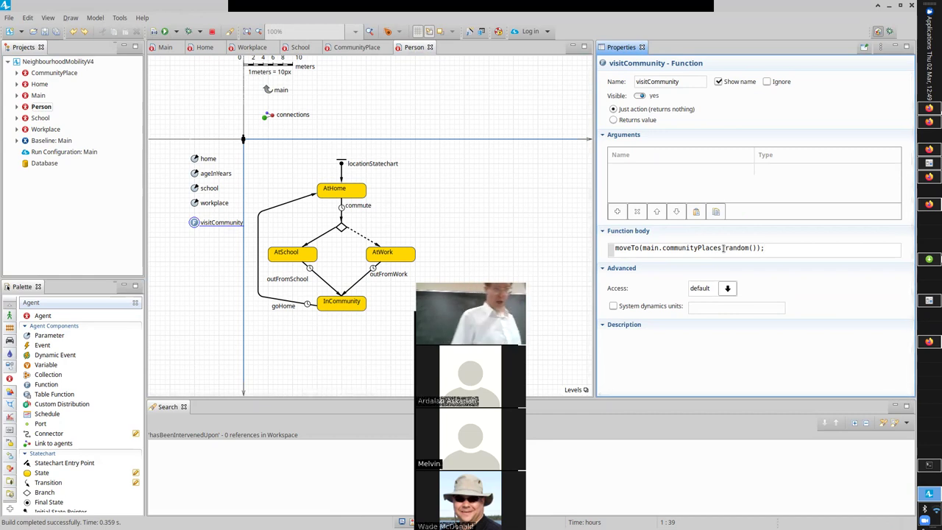
{"action": "left_click", "coordinate": [354, 284]}
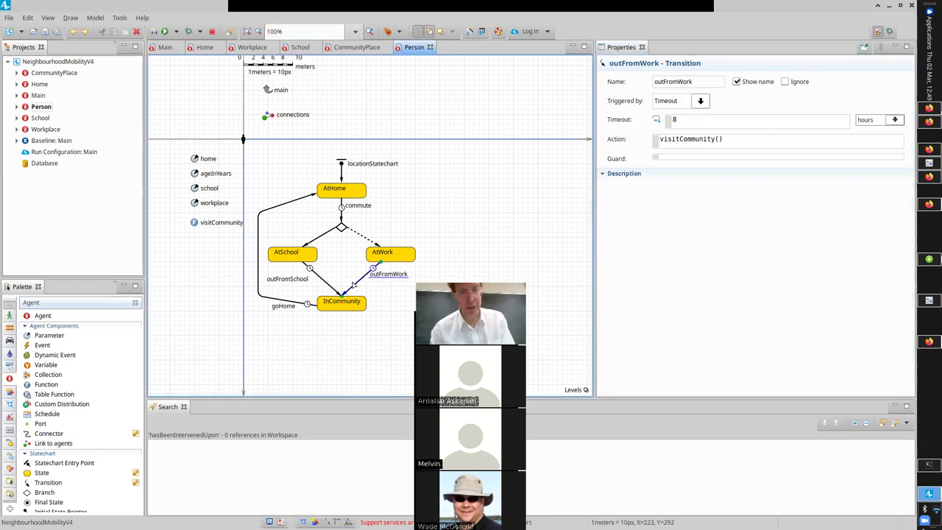
{"action": "left_click", "coordinate": [324, 275]}
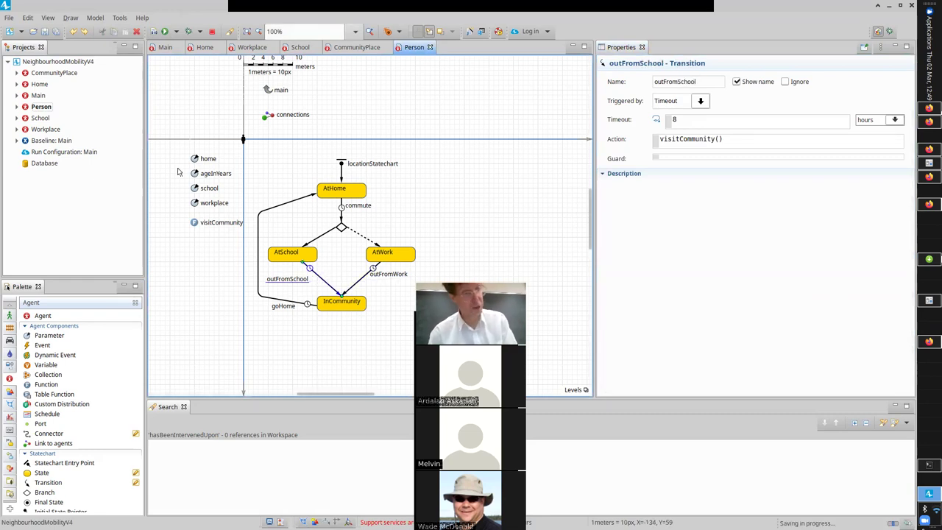
Step: Run the Baseline experiment at speeds up to x250 and in virtual time to watch the agents move, and return to the model editor
{"action": "right_click", "coordinate": [49, 141]}
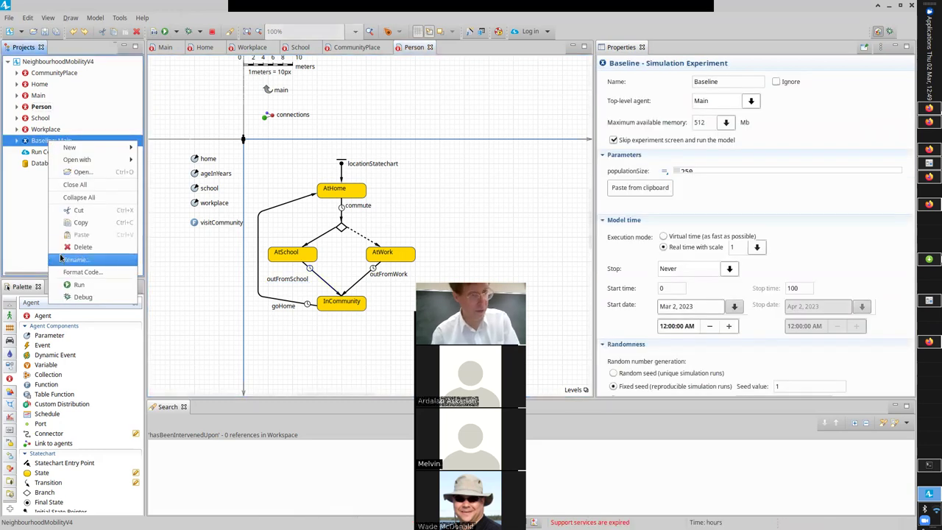
{"action": "left_click", "coordinate": [78, 283]}
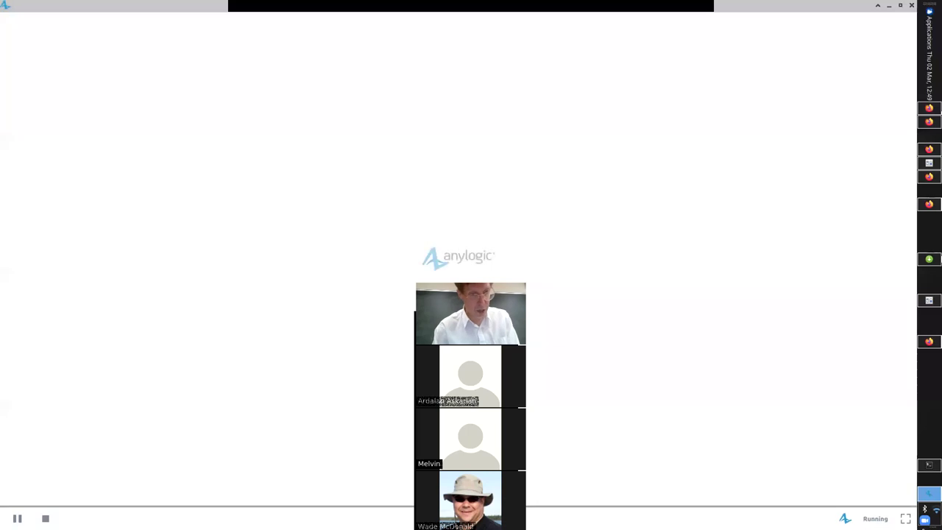
{"action": "left_click", "coordinate": [155, 518]}
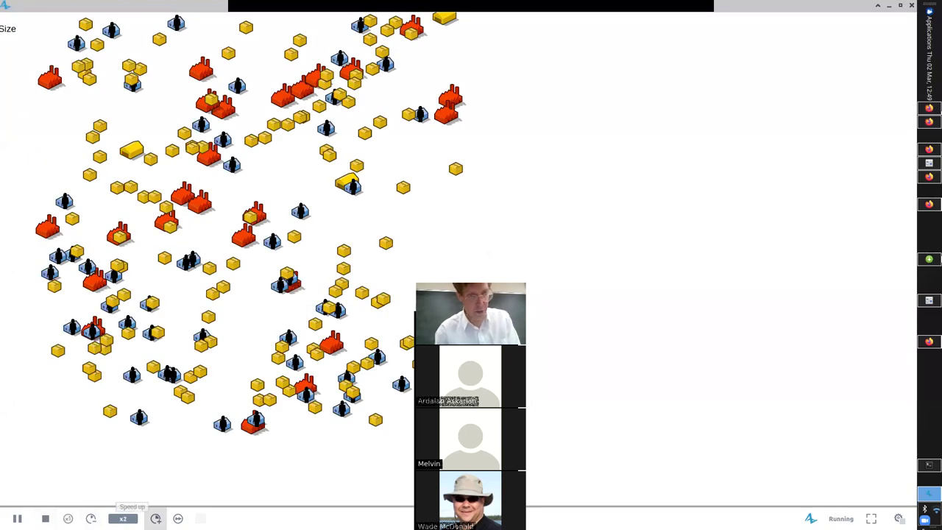
{"action": "left_click", "coordinate": [156, 518]}
{"action": "left_click", "coordinate": [155, 518]}
{"action": "left_click", "coordinate": [155, 518]}
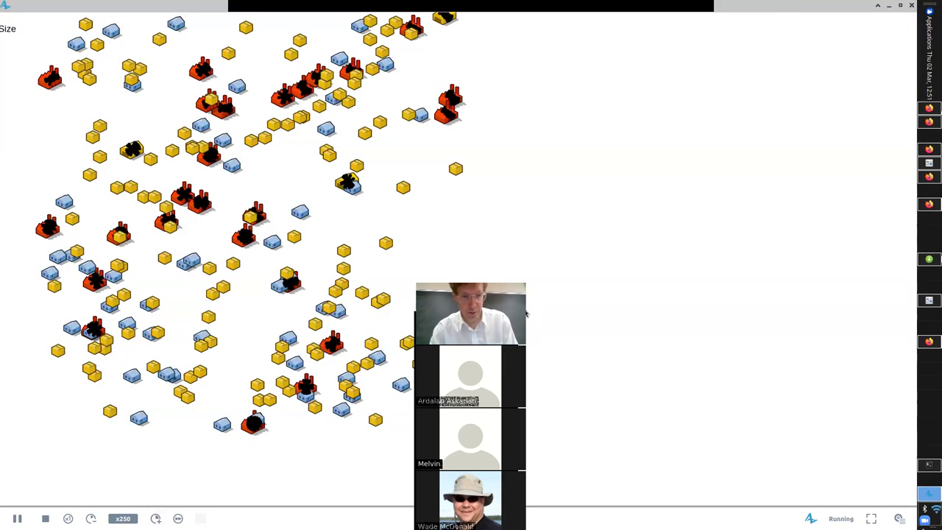
{"action": "left_click", "coordinate": [177, 518]}
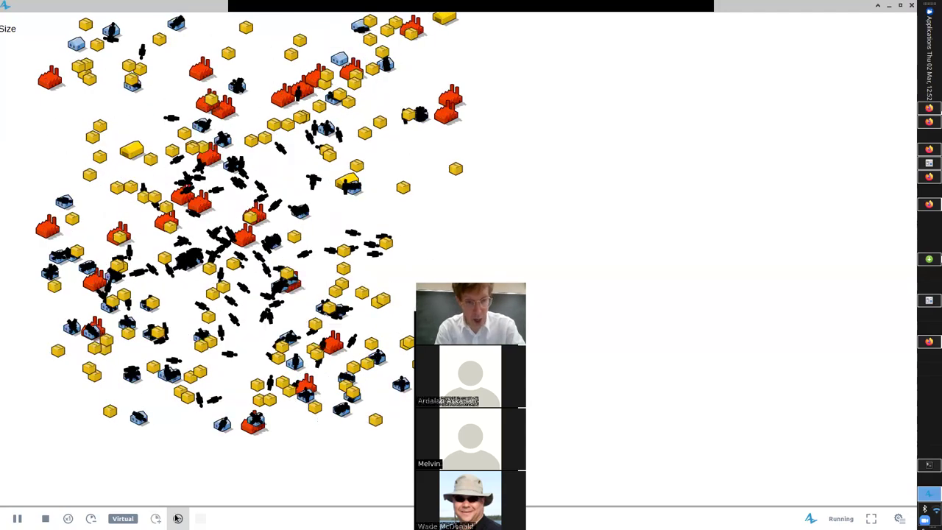
{"action": "left_click", "coordinate": [177, 518]}
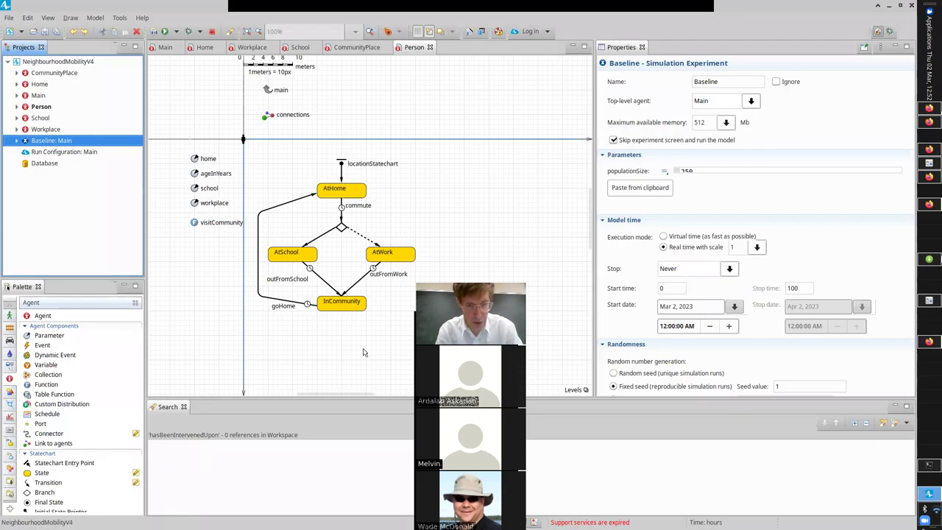